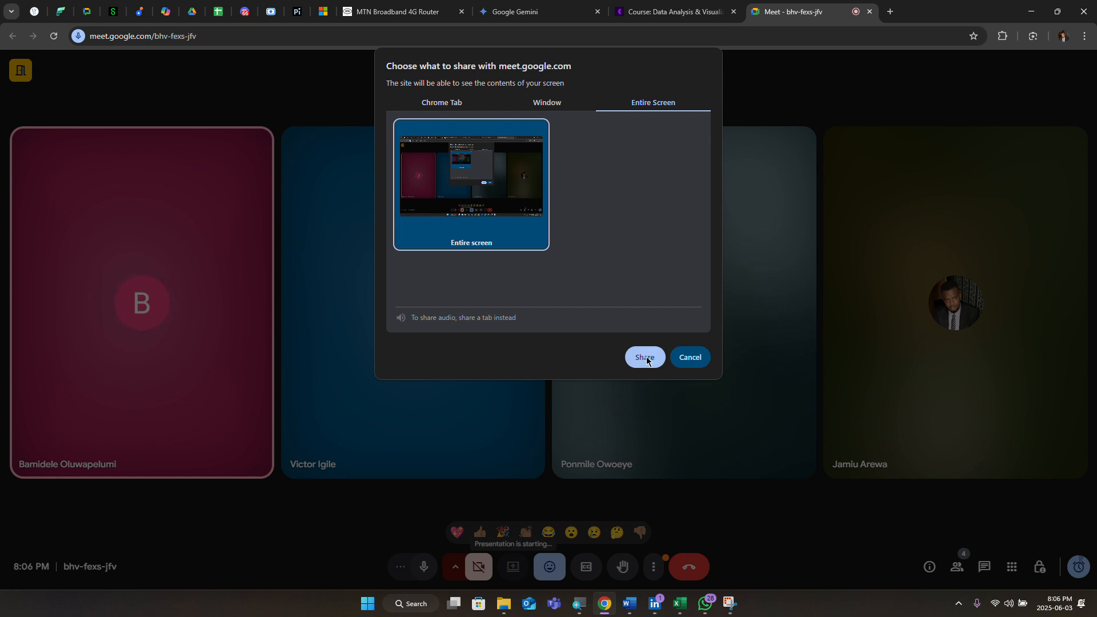
Step: Present the entire screen in Google Meet, hide the sharing notice, and bring Excel Class forward
click(648, 360)
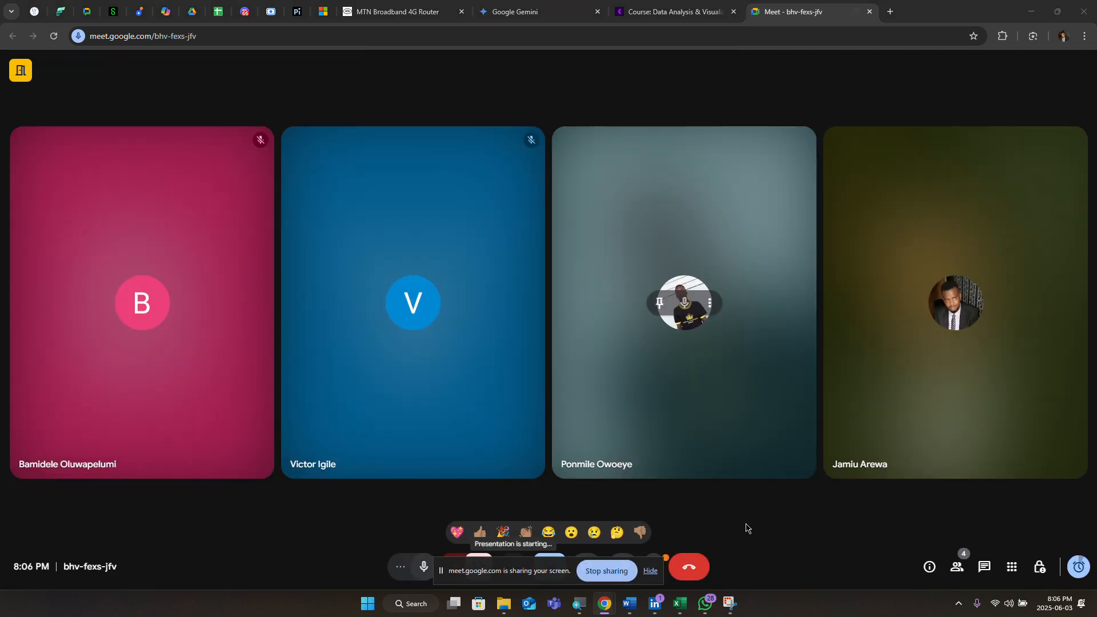
click(650, 571)
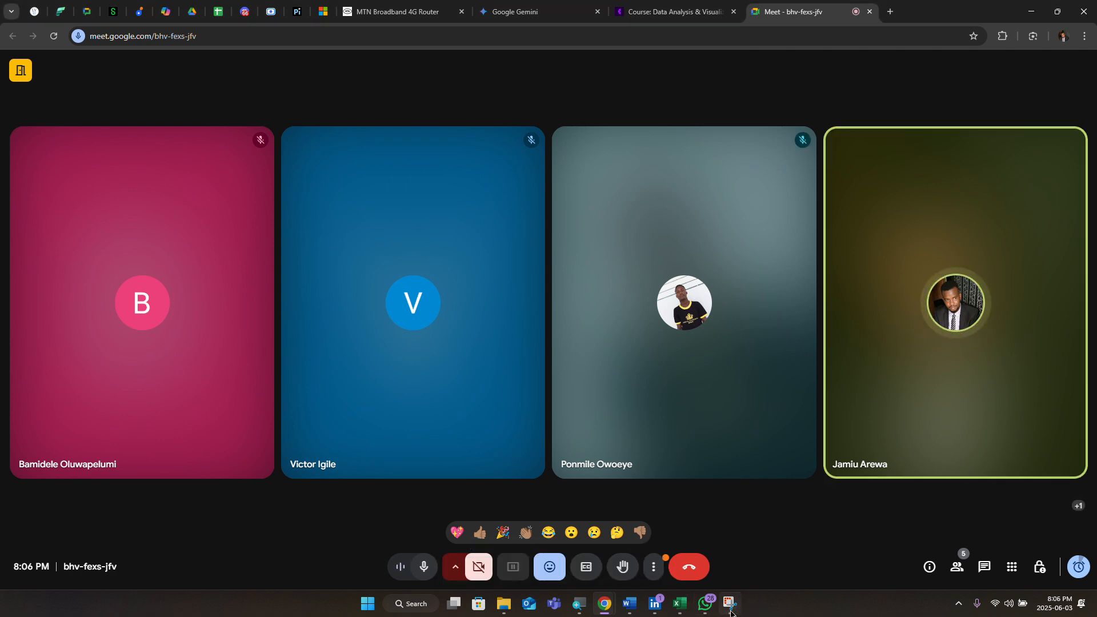
mouse_move(629, 609)
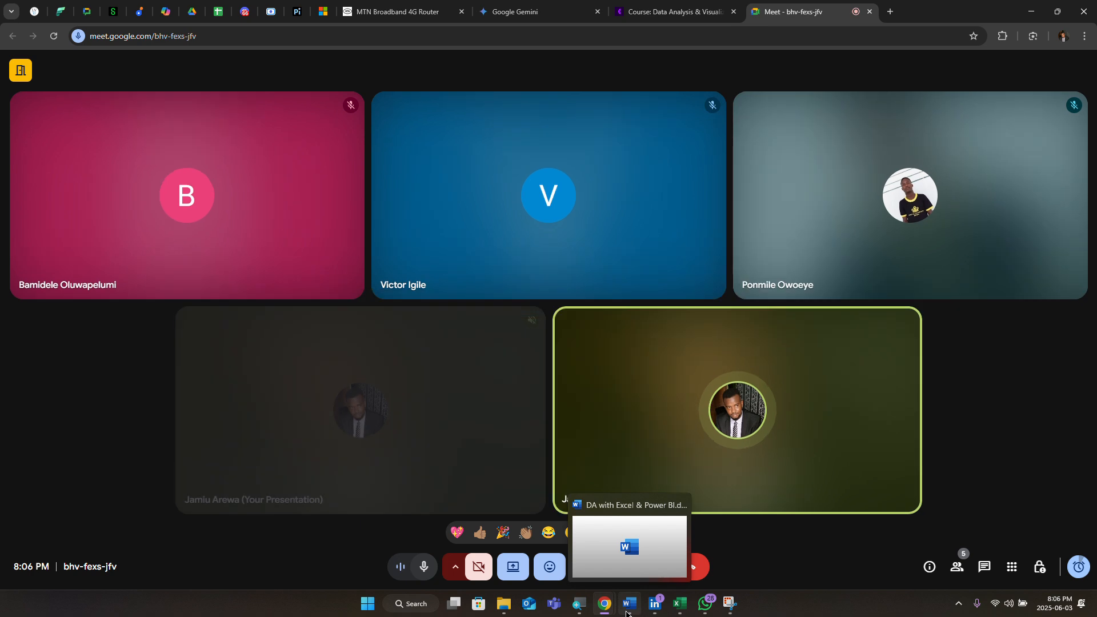
mouse_move(704, 612)
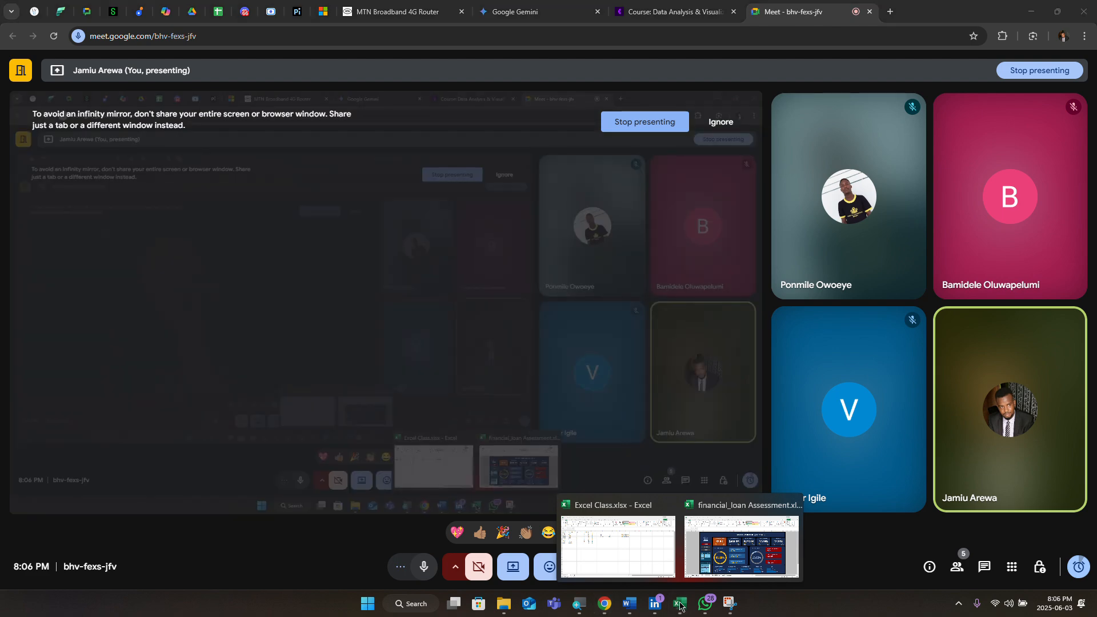
click(642, 554)
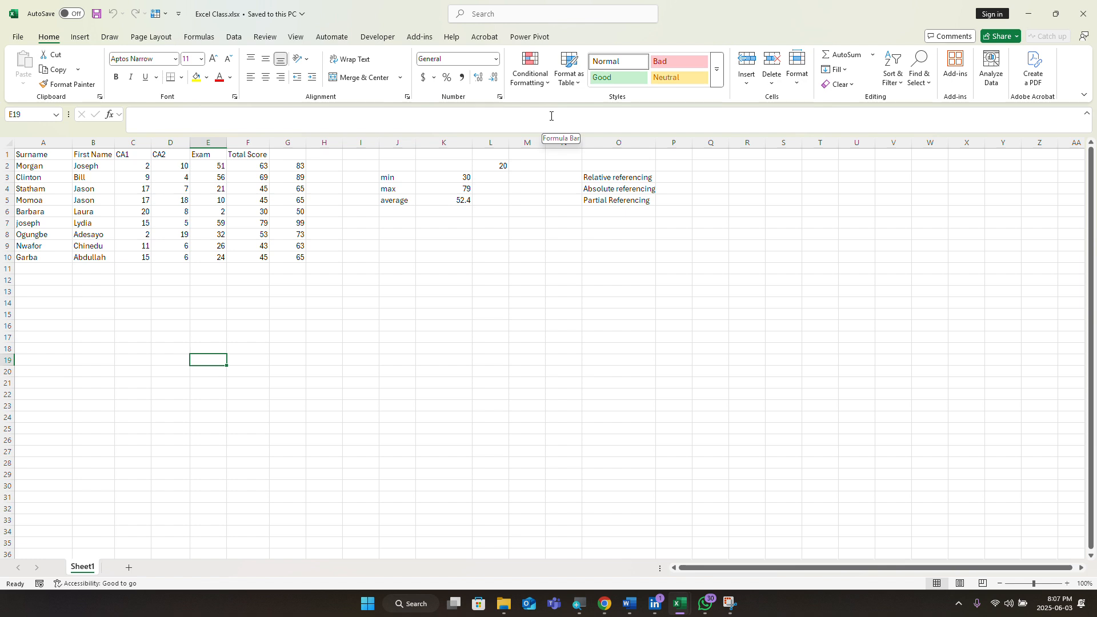
click(546, 86)
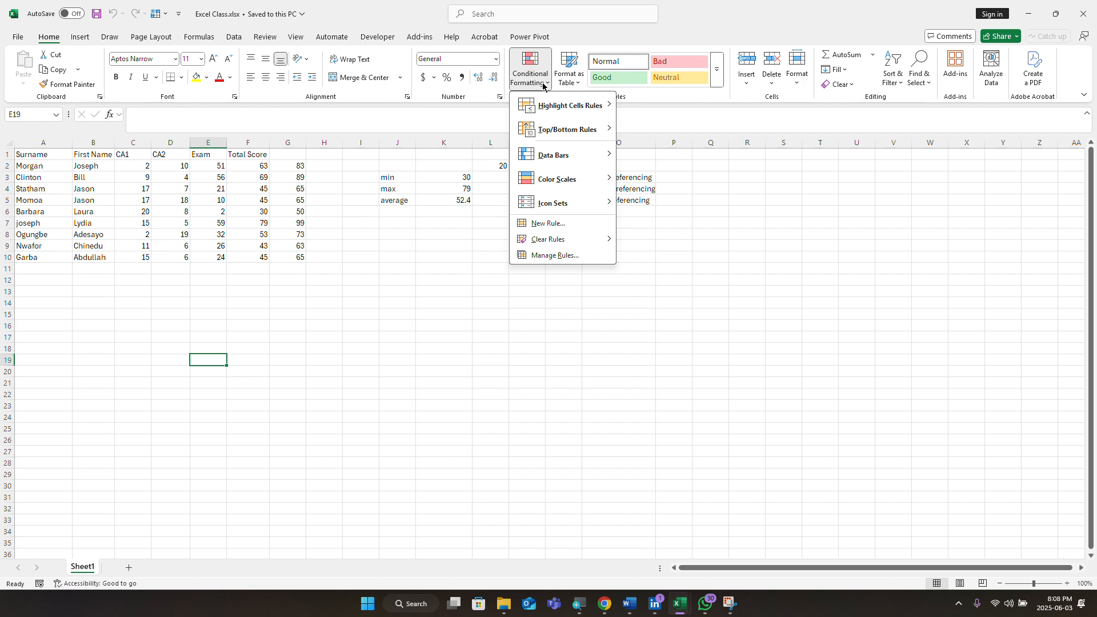
mouse_move(559, 140)
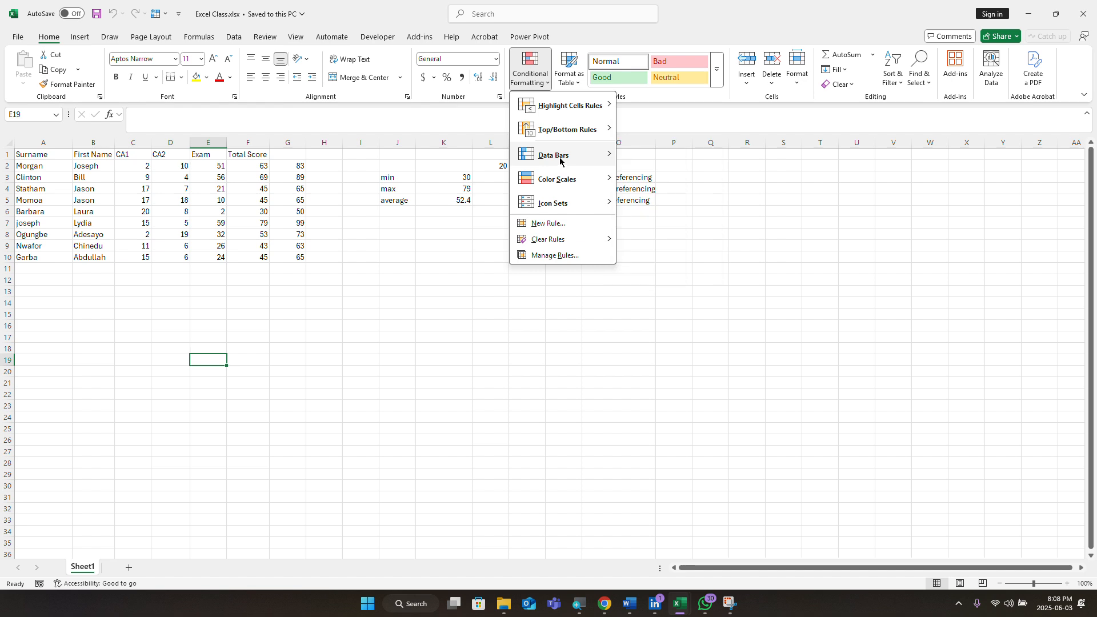
mouse_move(607, 151)
mouse_move(553, 165)
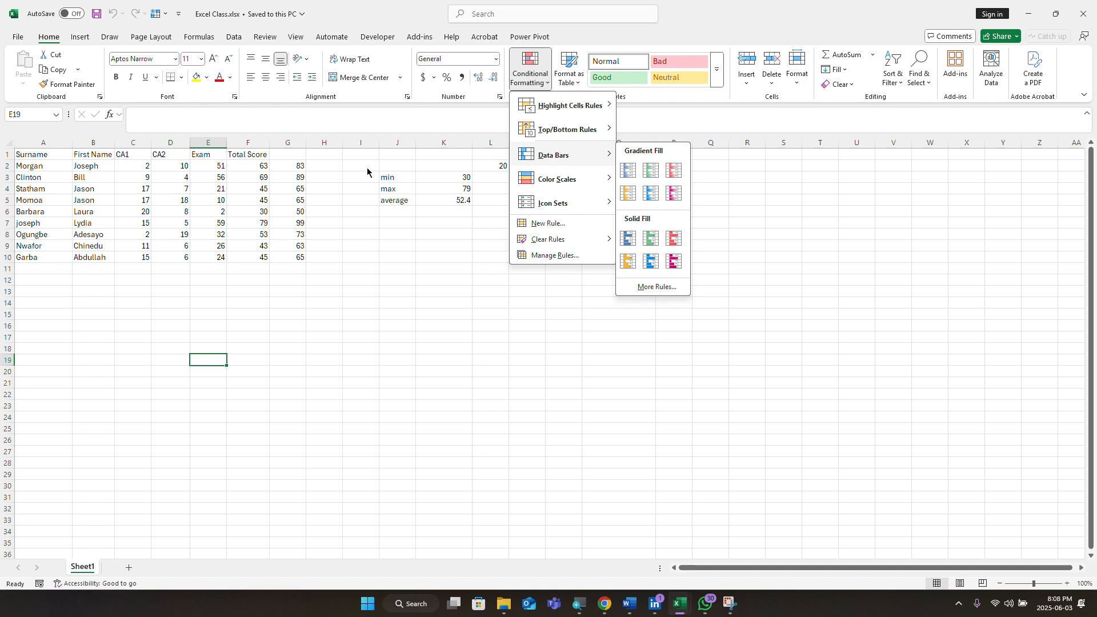
click(284, 160)
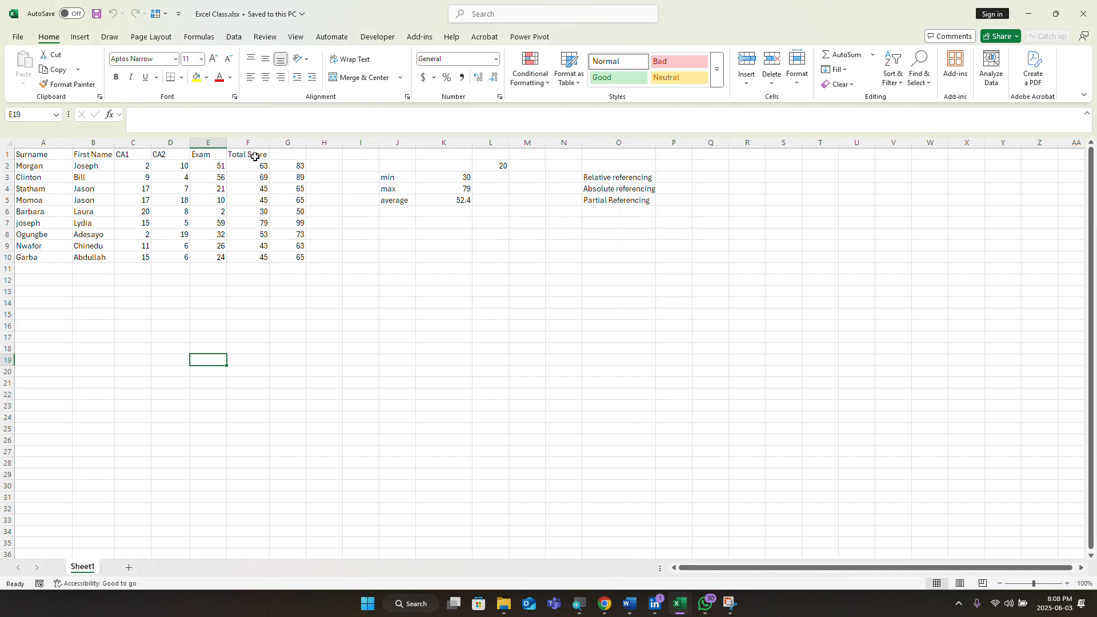
Step: Select the Total Score values in F2:F10
click(256, 165)
drag(256, 164, 258, 269)
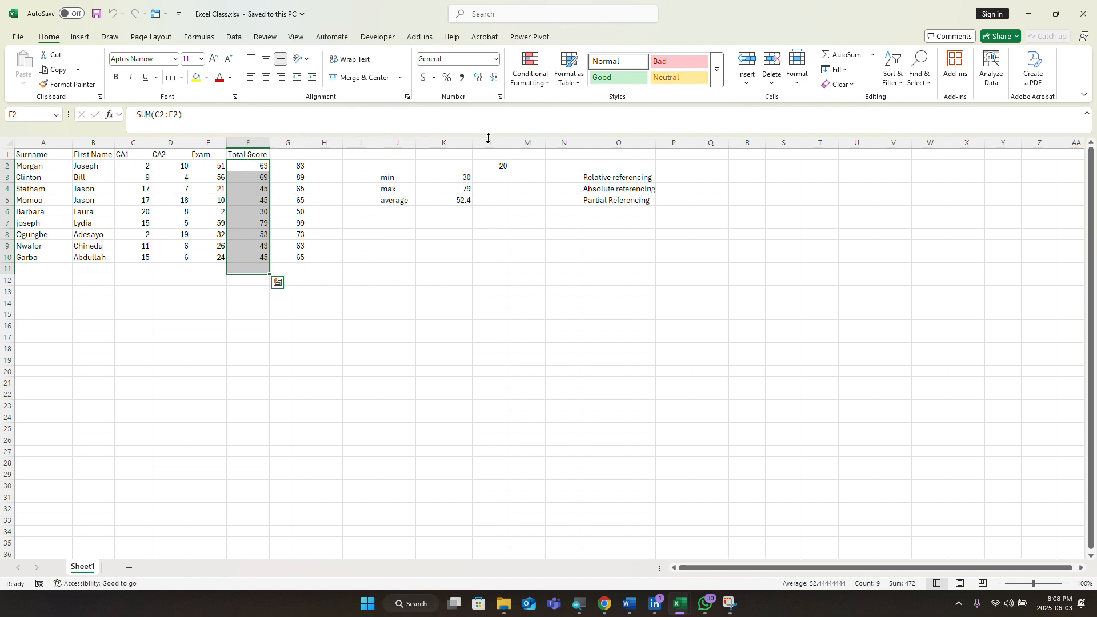
click(324, 303)
drag(240, 162, 262, 264)
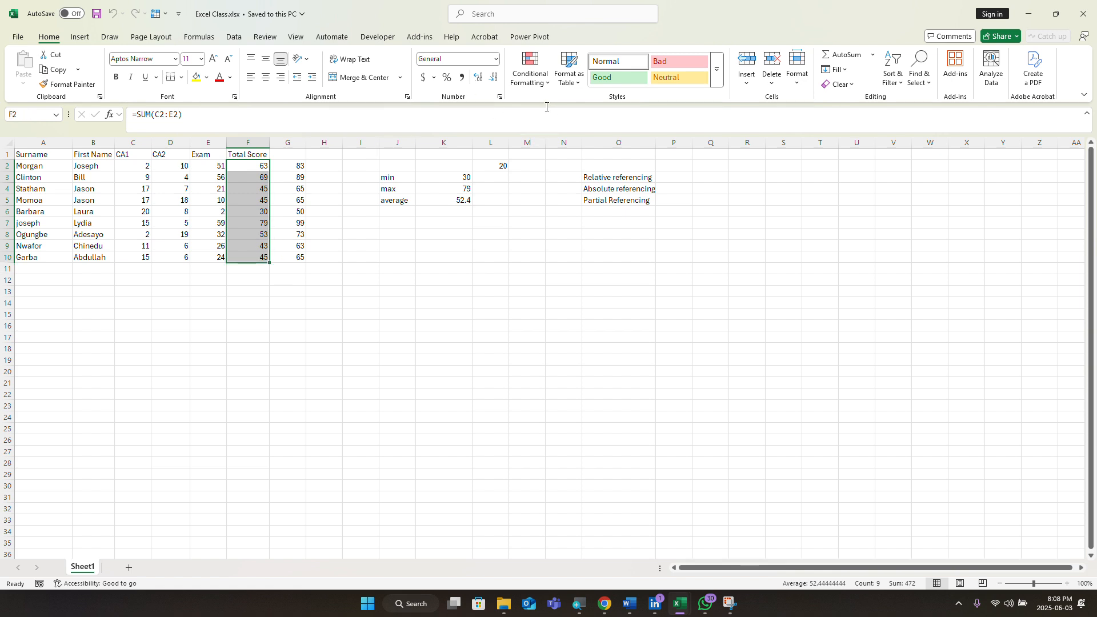
Step: Show the Conditional Formatting Data Bars styles, then decline the incoming Teams call
click(548, 86)
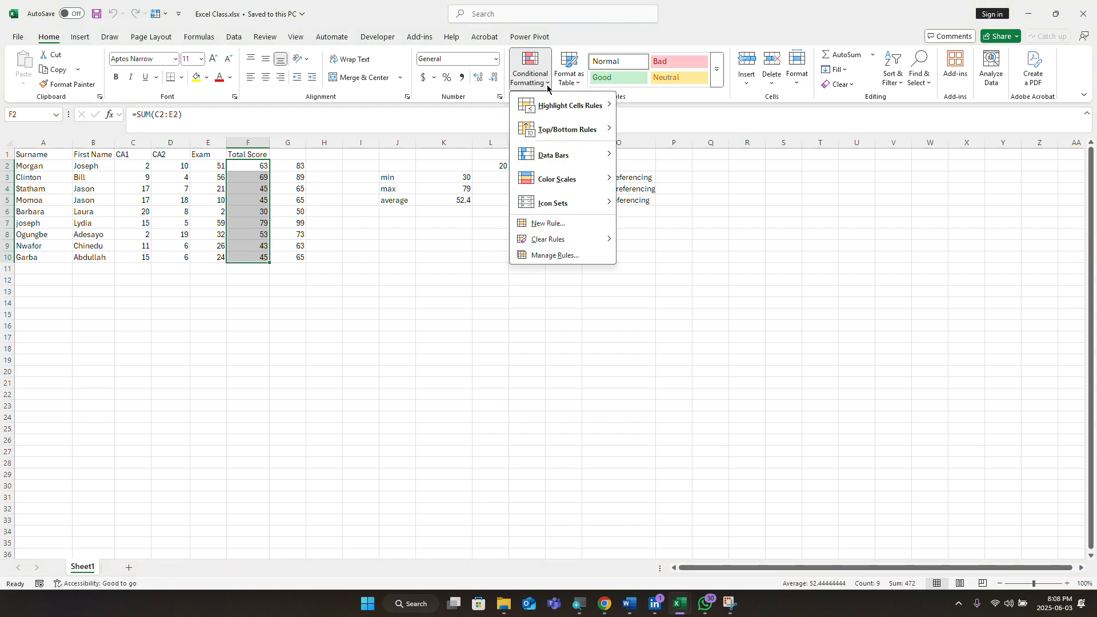
mouse_move(559, 153)
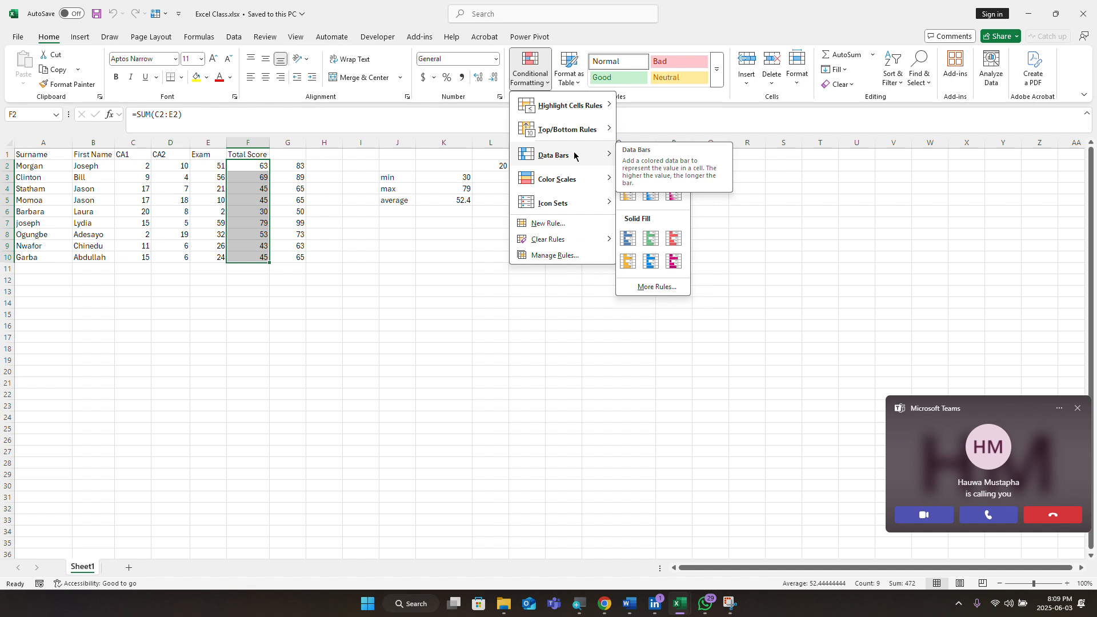
click(1066, 517)
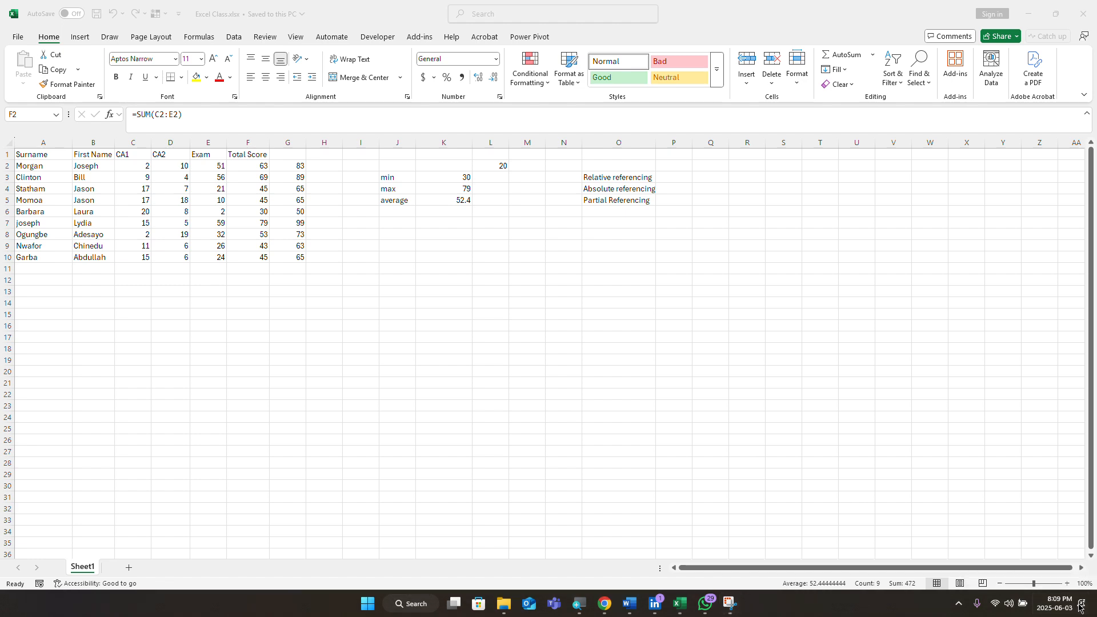
Step: Open and close the Windows notification panel, leaving the score sheet showing
click(1082, 606)
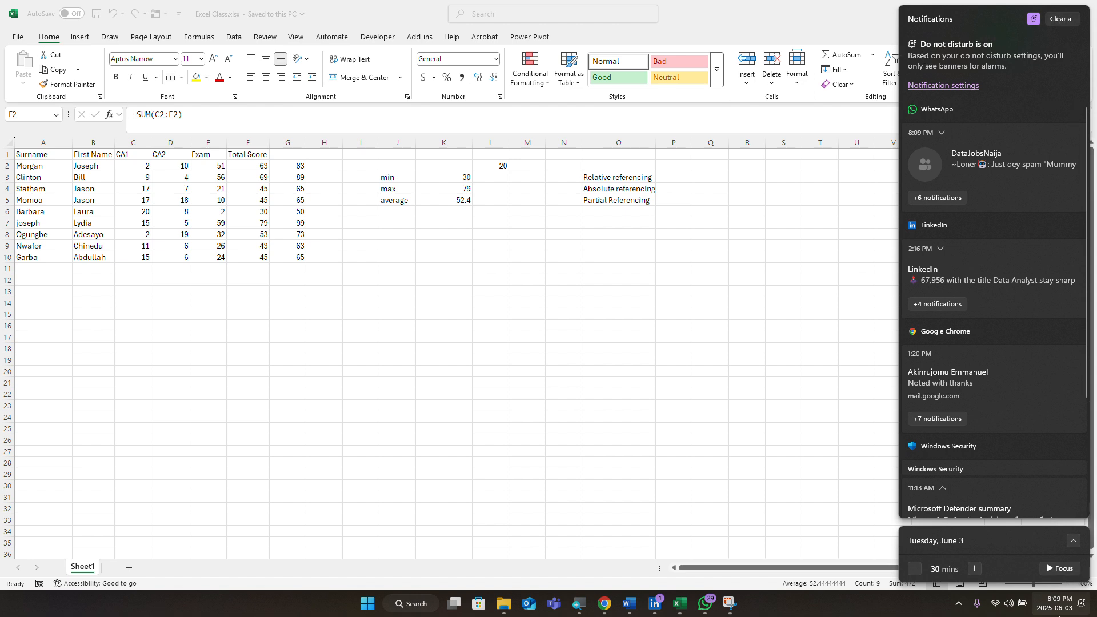
click(1064, 602)
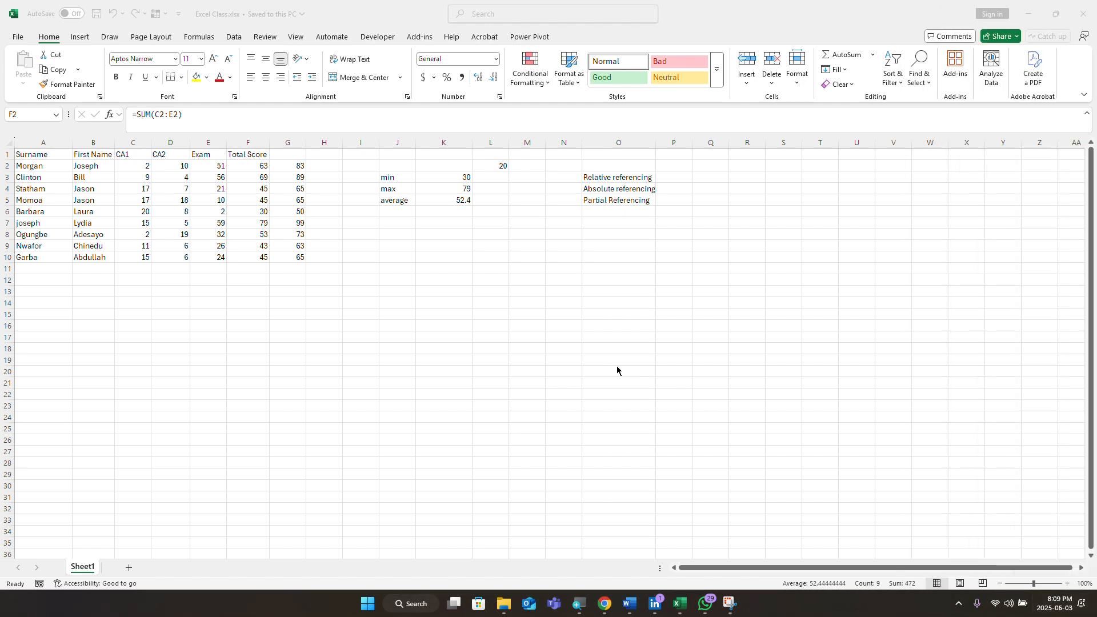
Step: Apply the Gradient Fill Purple Data Bar to F2:F10, then deselect to view the bars
click(249, 160)
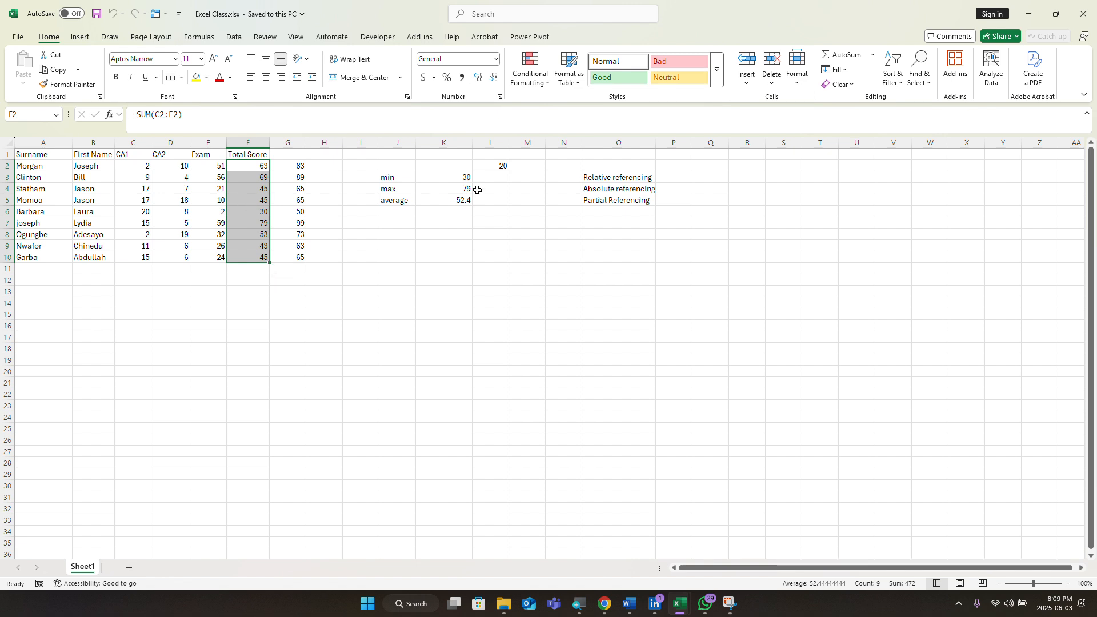
click(542, 86)
mouse_move(563, 164)
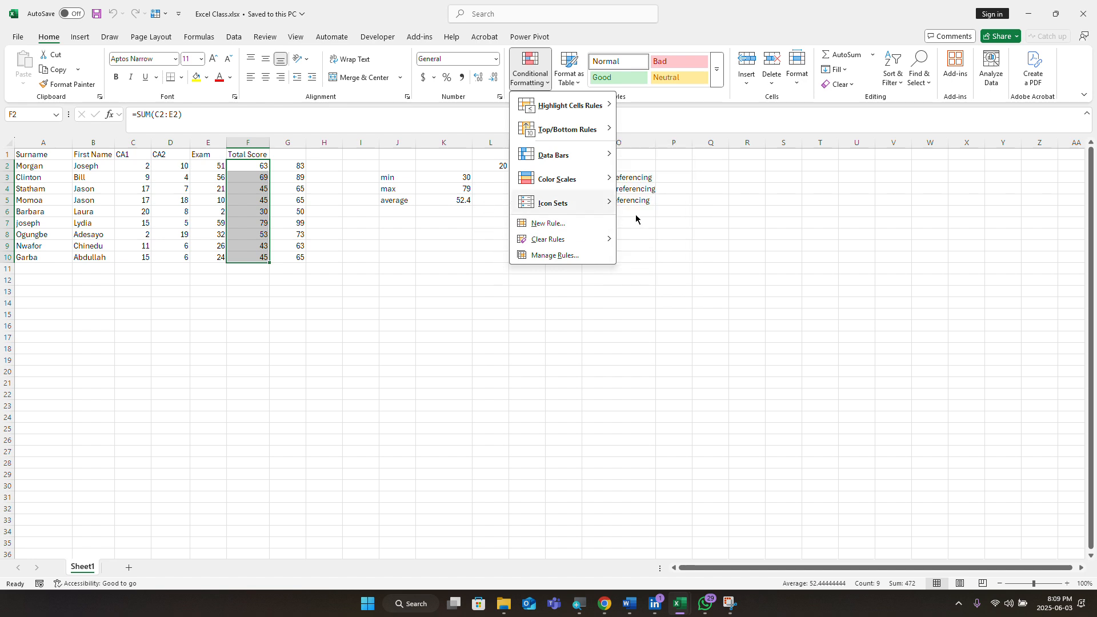
mouse_move(548, 203)
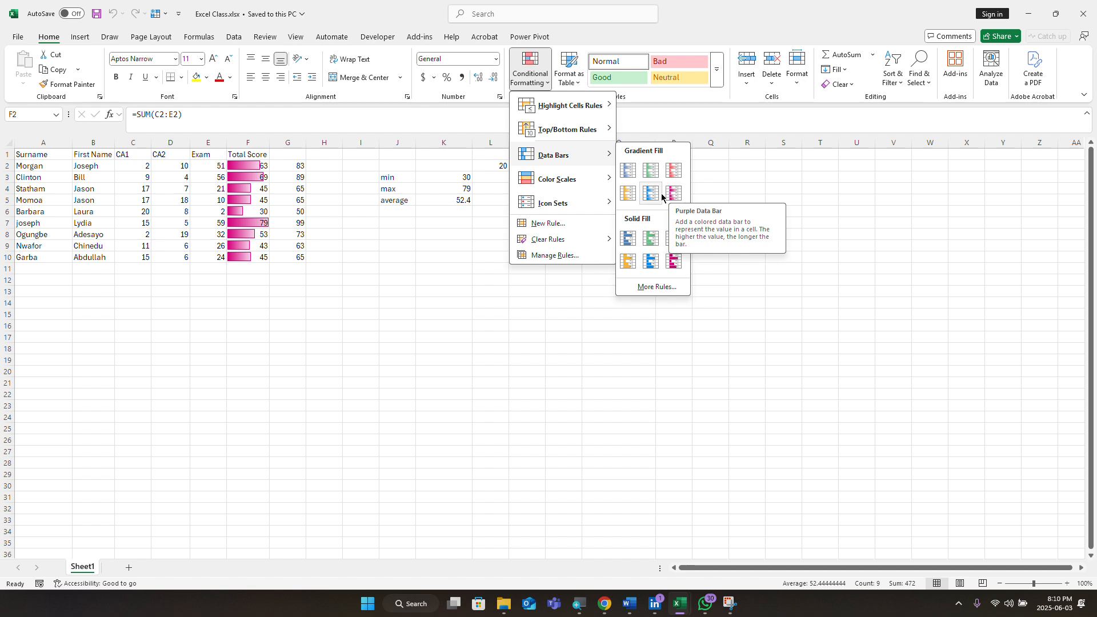
click(673, 193)
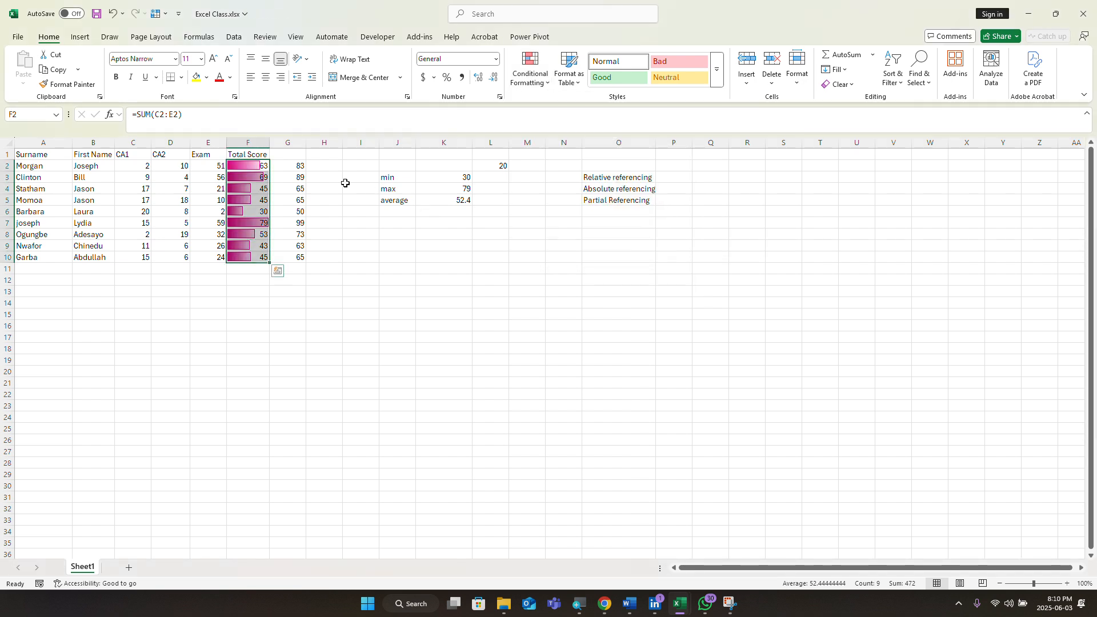
click(232, 187)
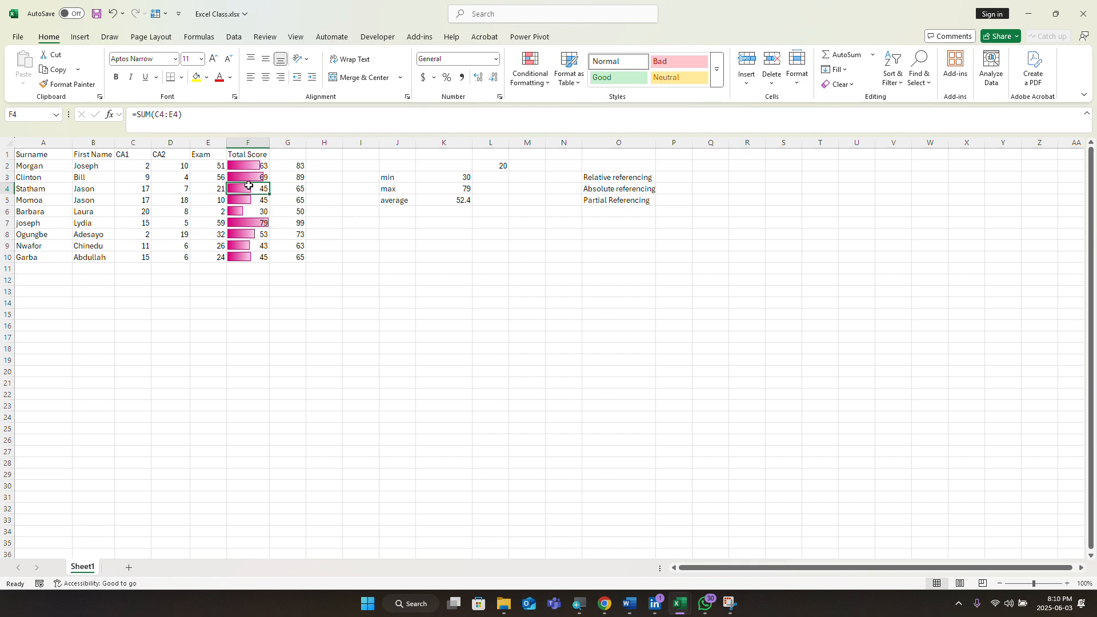
Step: Reselect F2:F10 and show the Color Scales choices under Conditional Formatting
drag(237, 165, 263, 258)
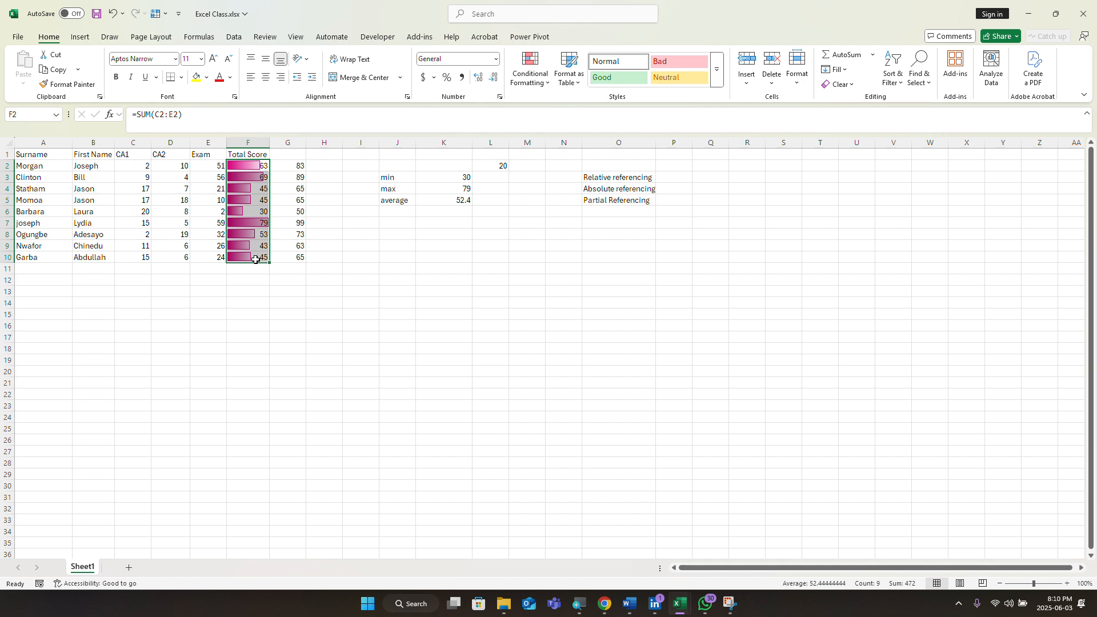
click(546, 88)
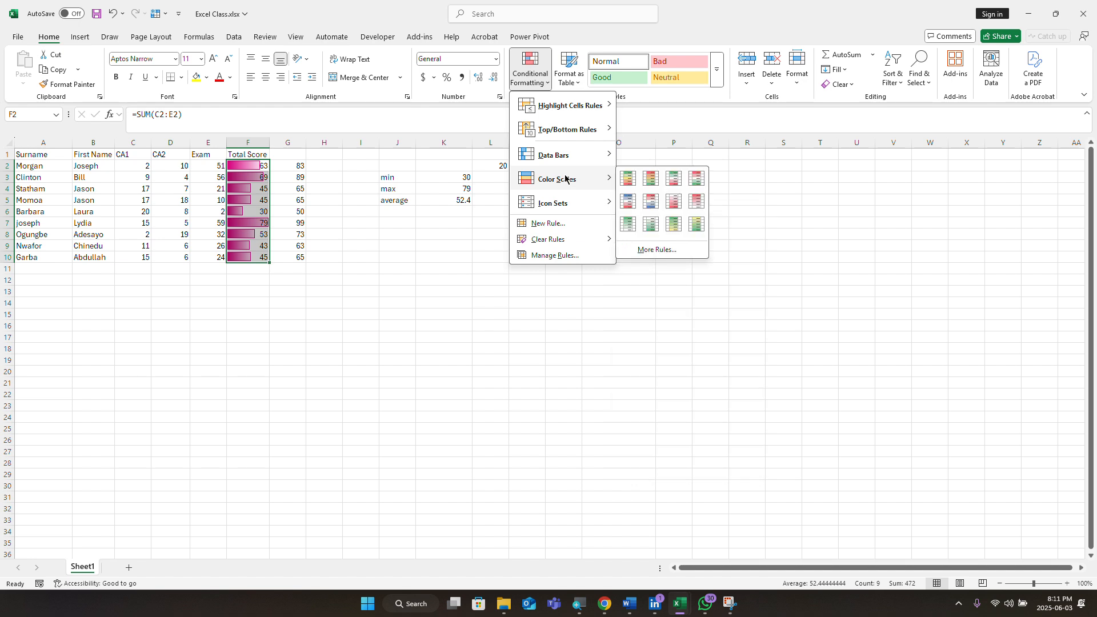
Step: Clear the conditional formatting rules from the selected Total Score cells F2:F10
mouse_move(574, 205)
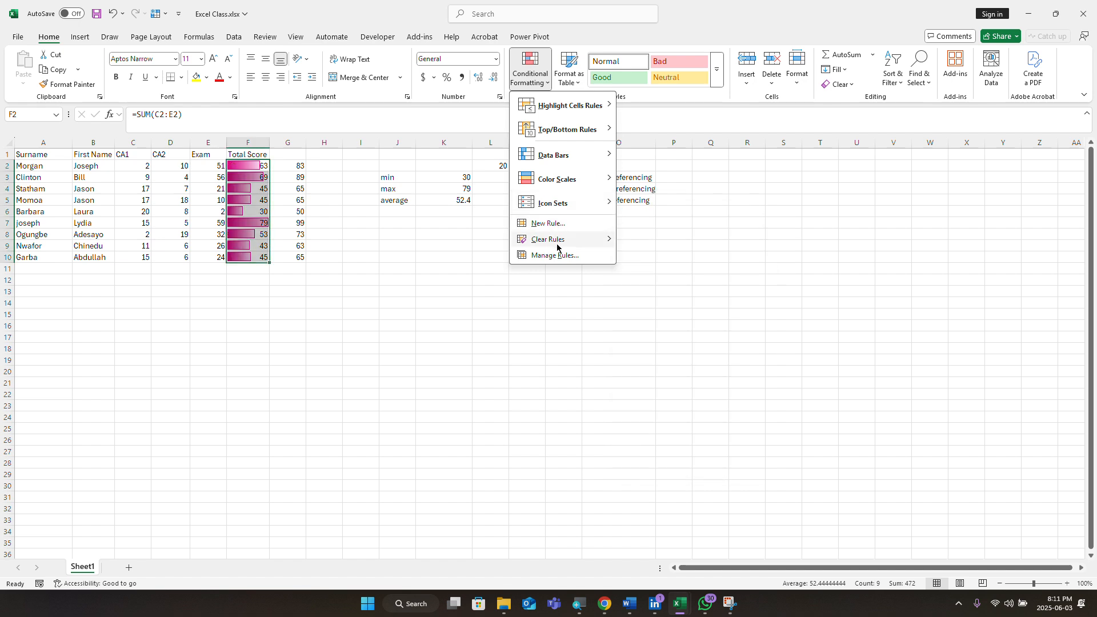
mouse_move(557, 245)
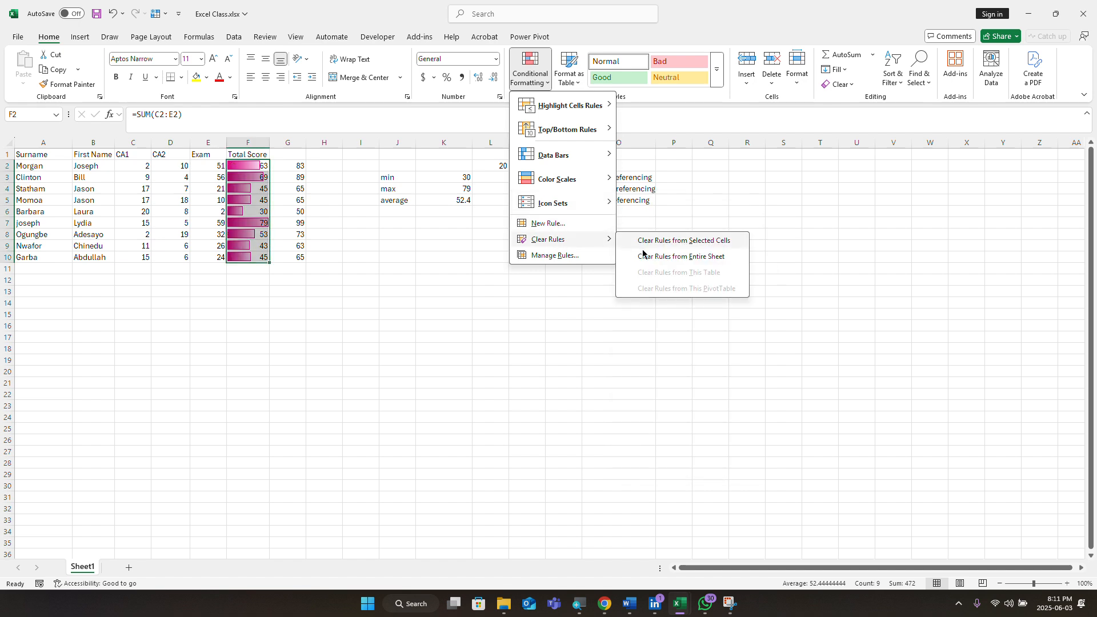
click(666, 244)
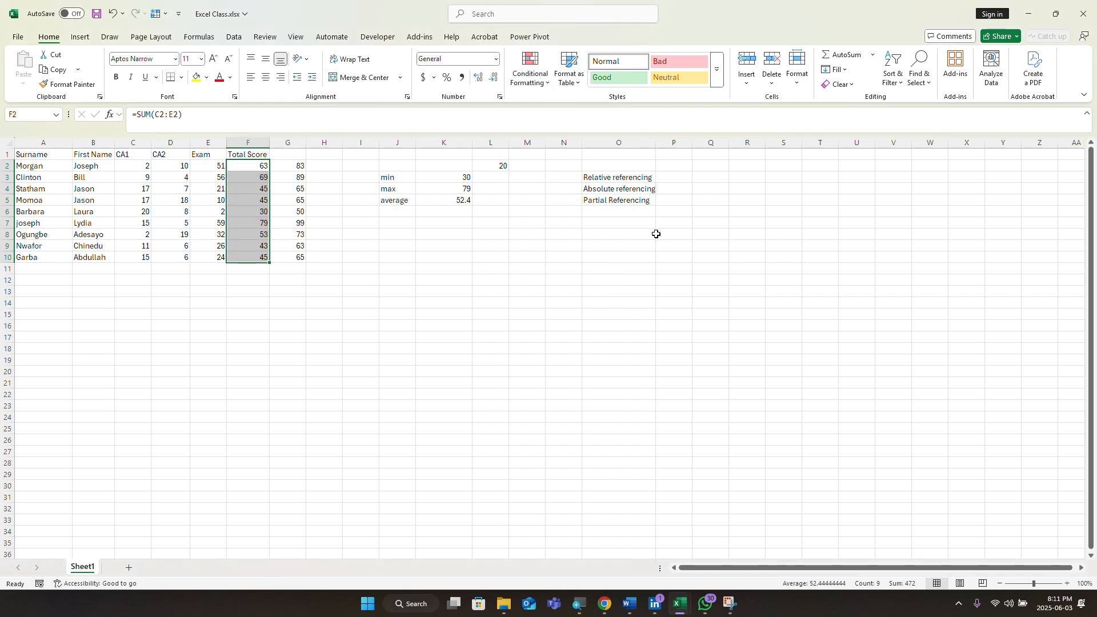
click(537, 86)
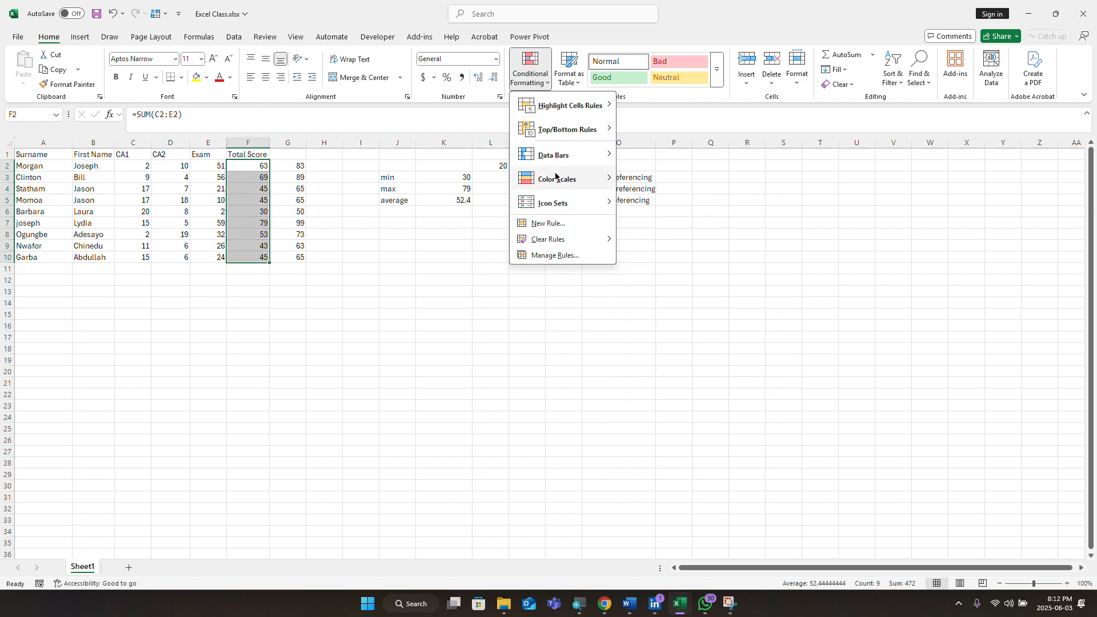
Step: Show the Top/Bottom Rules choices, Top 10 Items through Below Average, for F2:F10
mouse_move(571, 207)
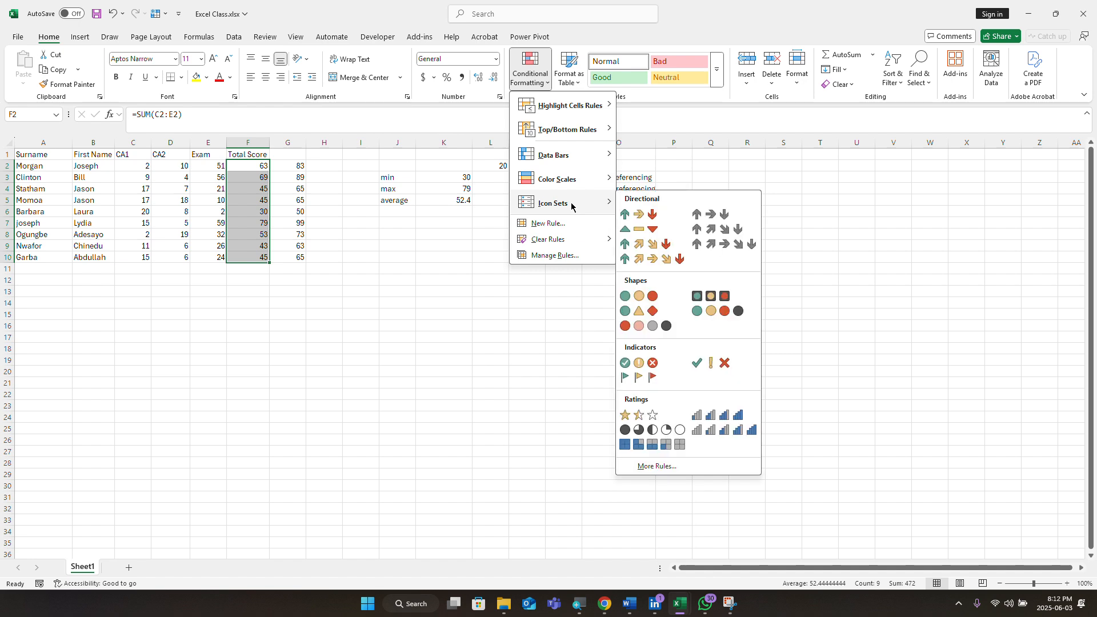
mouse_move(572, 131)
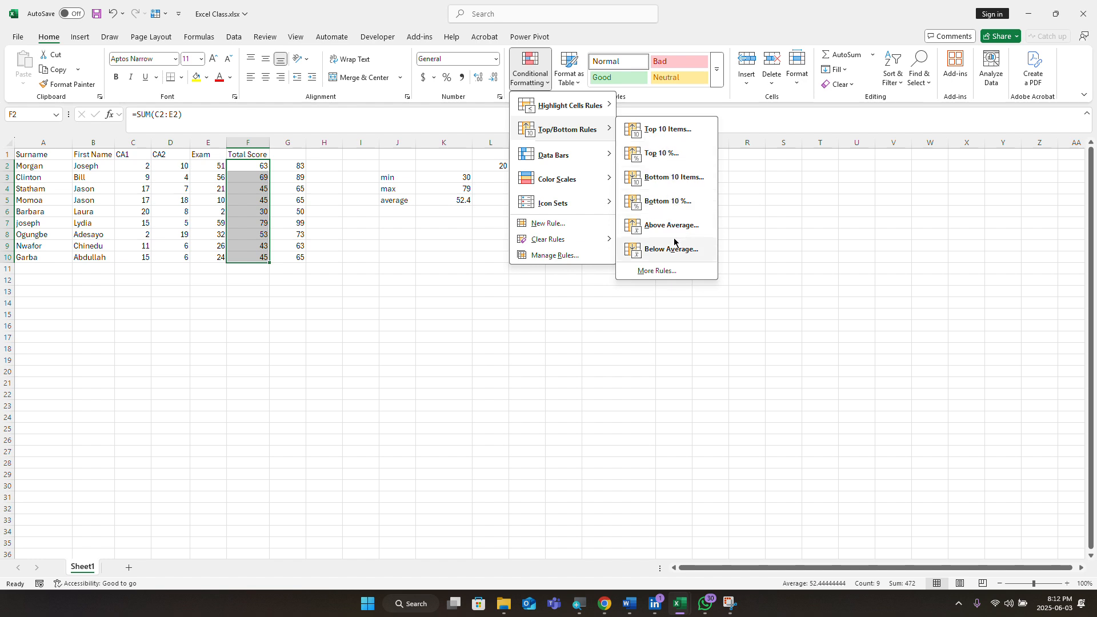
click(664, 130)
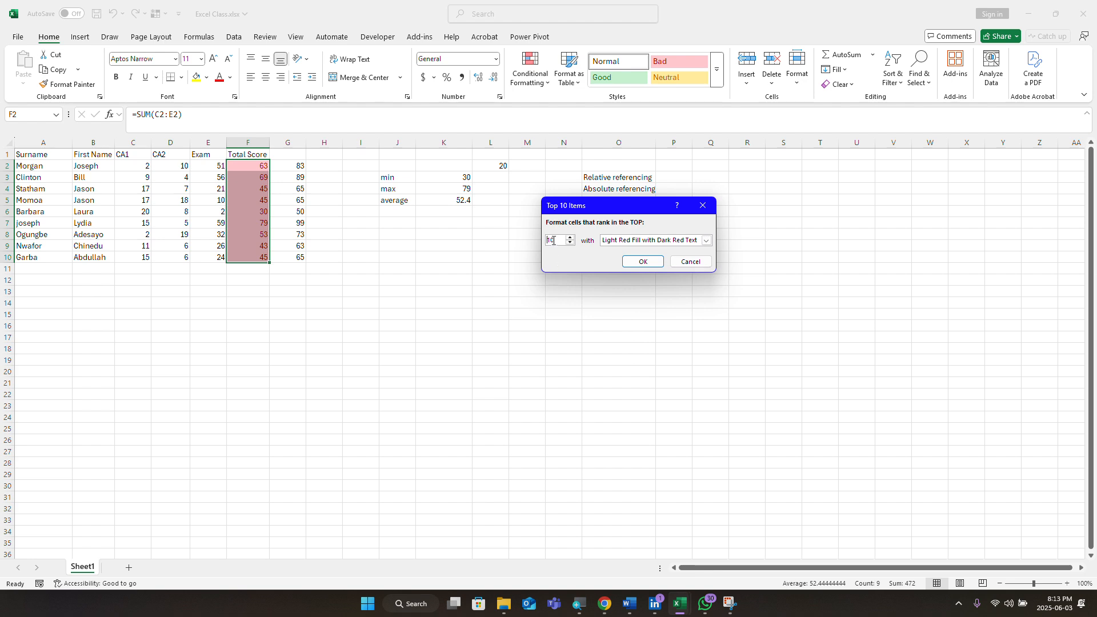
click(570, 244)
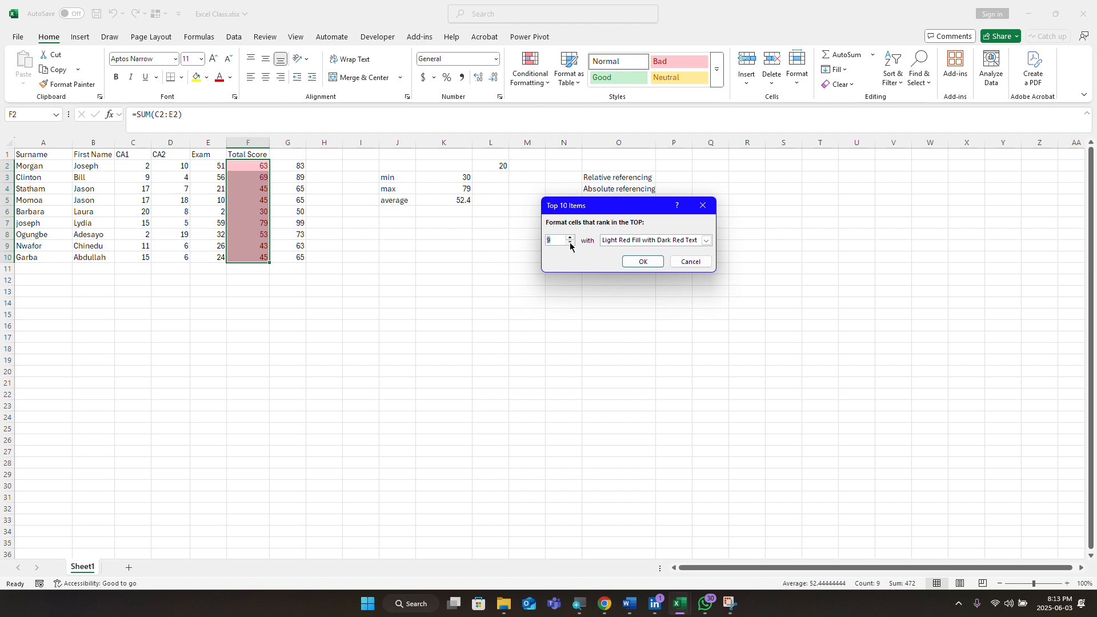
click(570, 243)
click(570, 244)
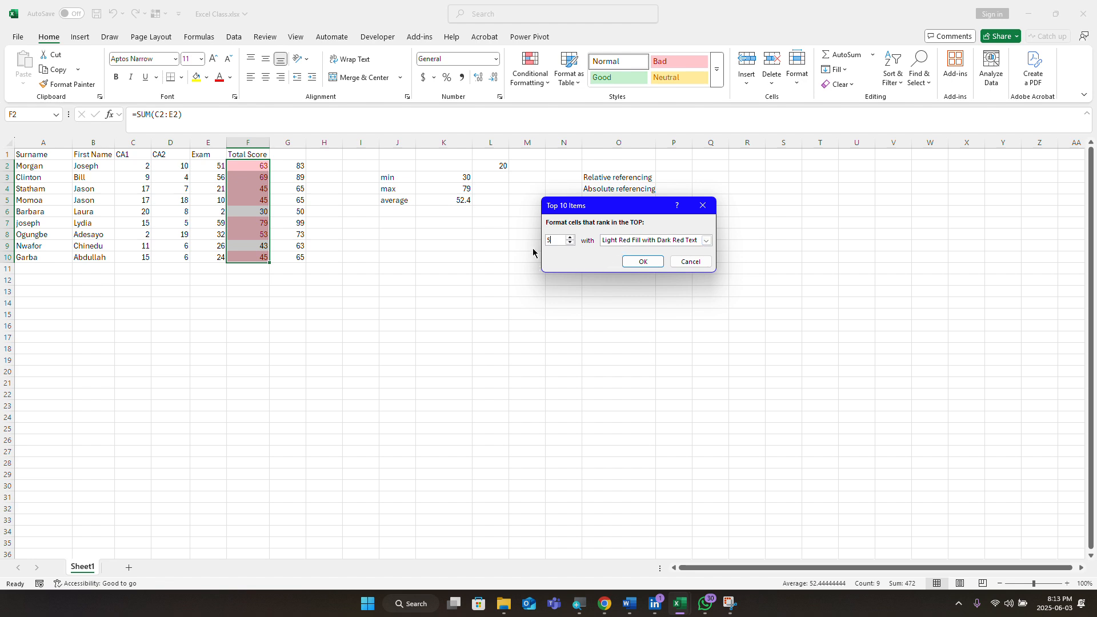
click(570, 239)
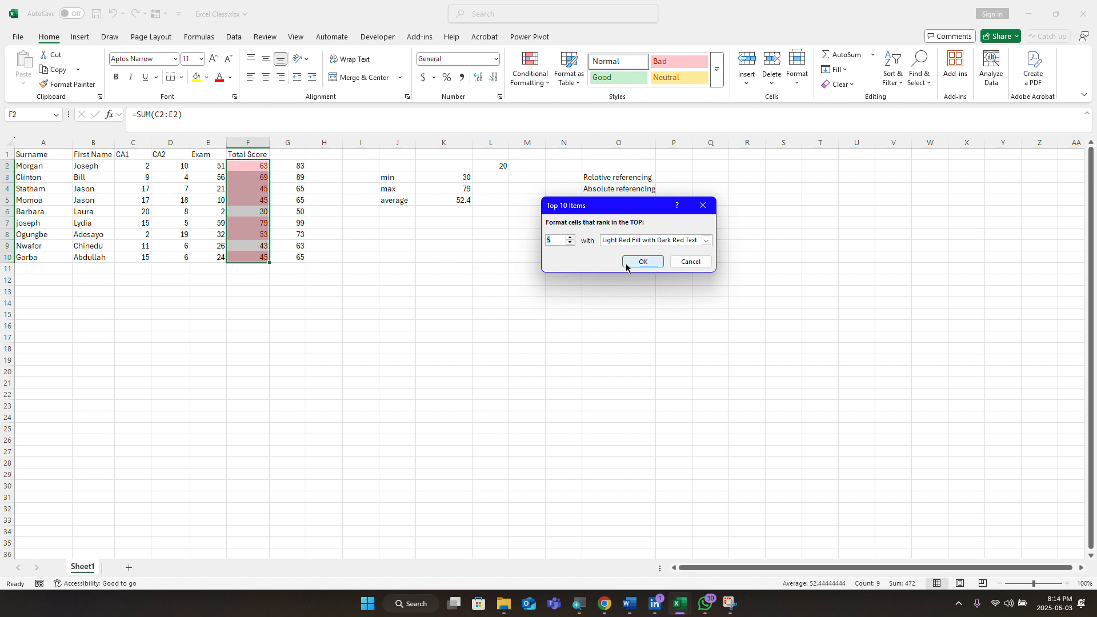
click(706, 241)
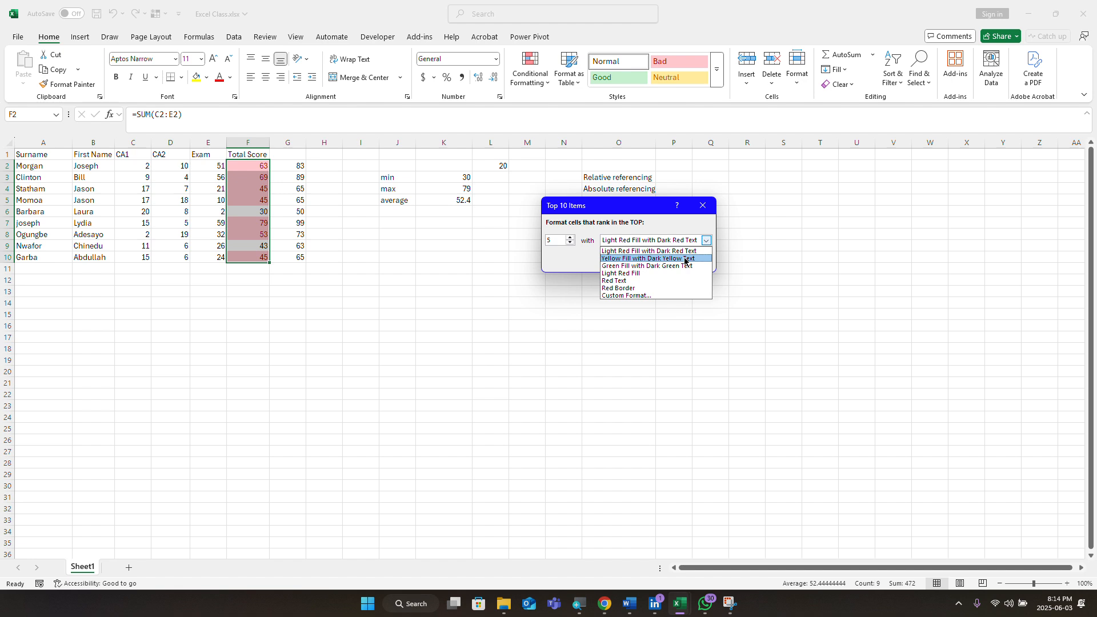
click(685, 258)
click(706, 240)
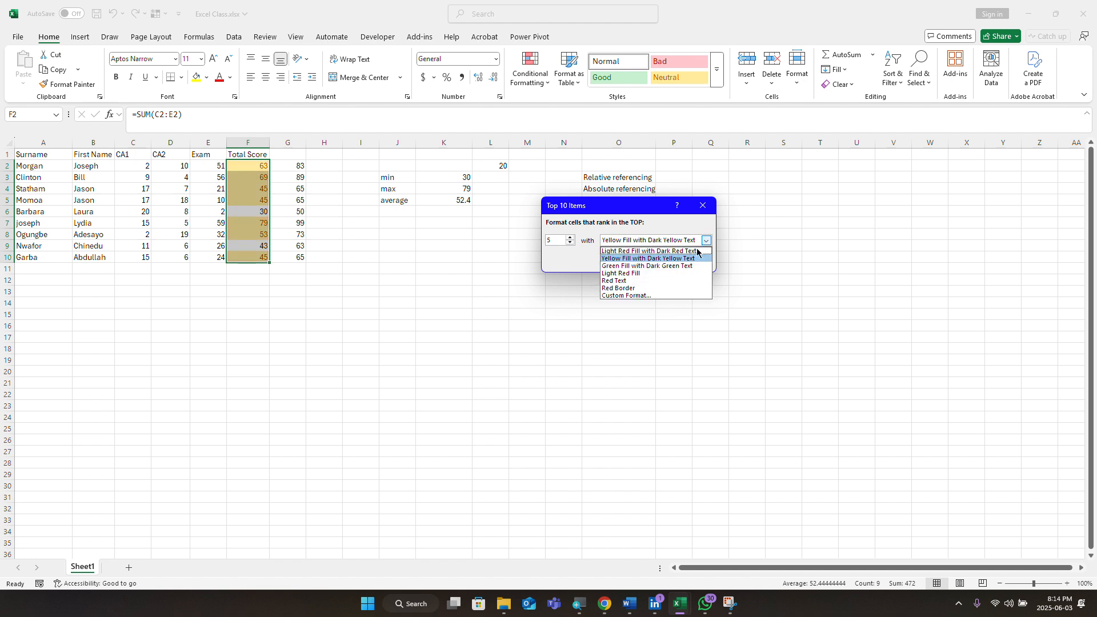
click(670, 274)
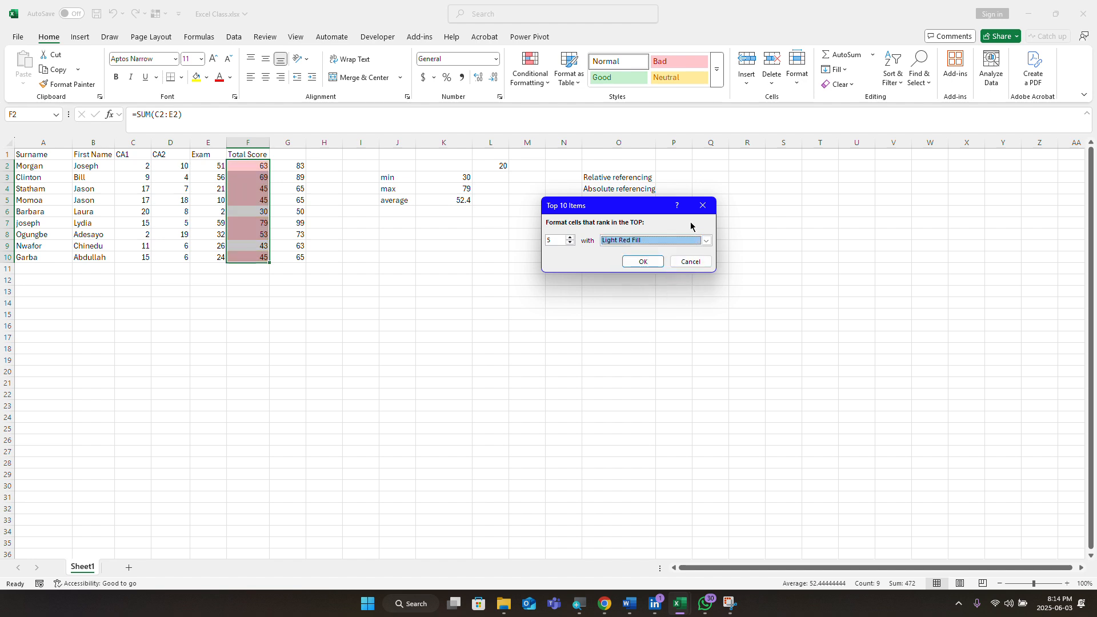
click(689, 261)
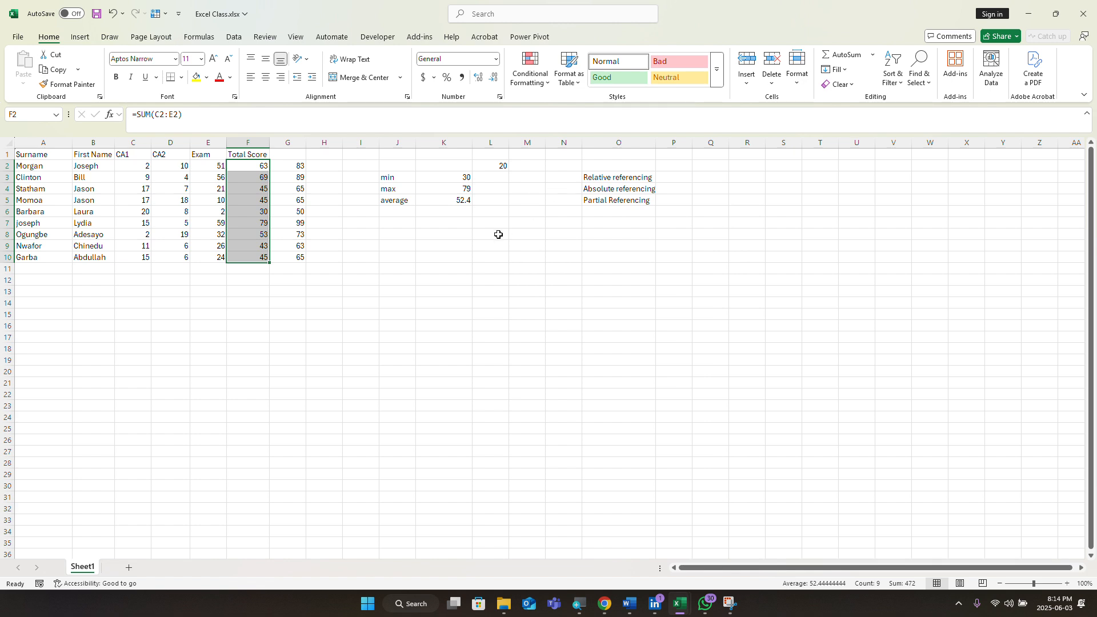
click(546, 84)
mouse_move(578, 129)
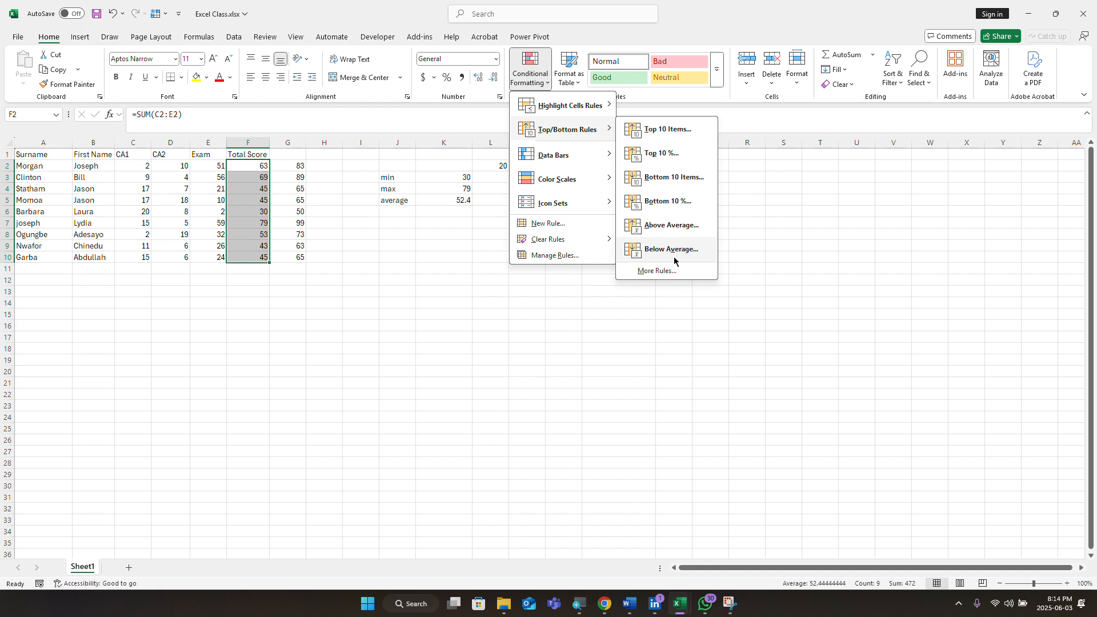
click(657, 271)
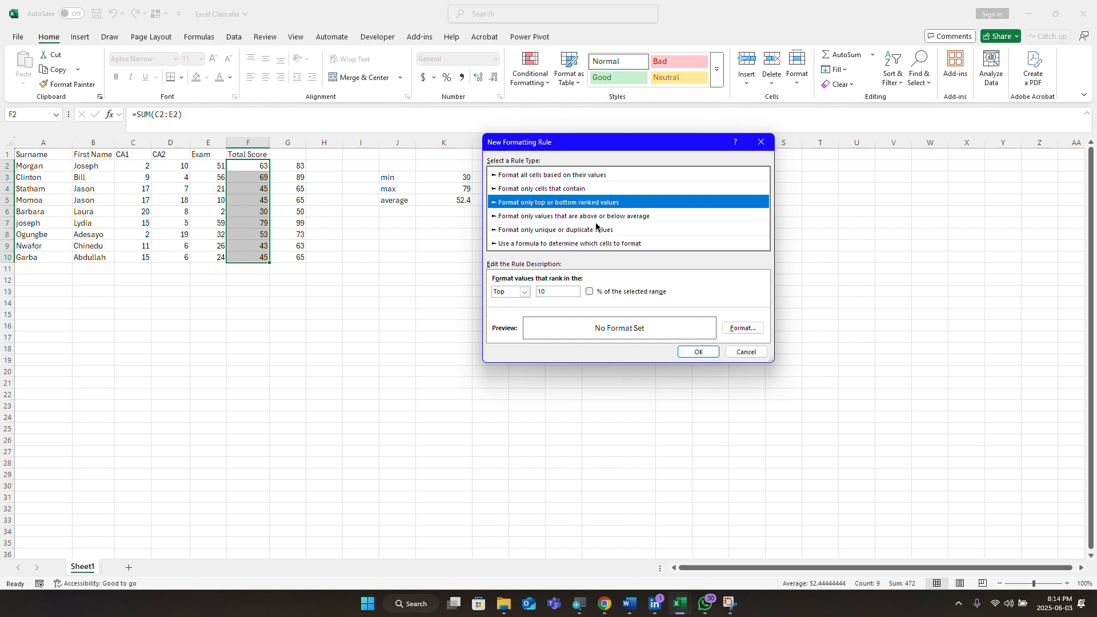
click(522, 290)
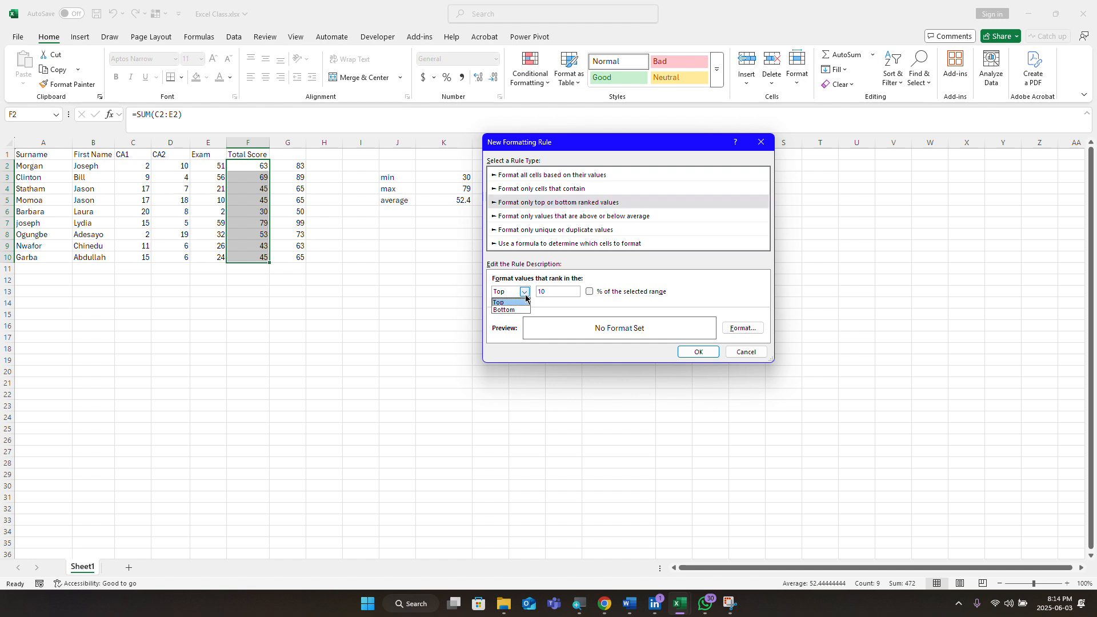
click(522, 290)
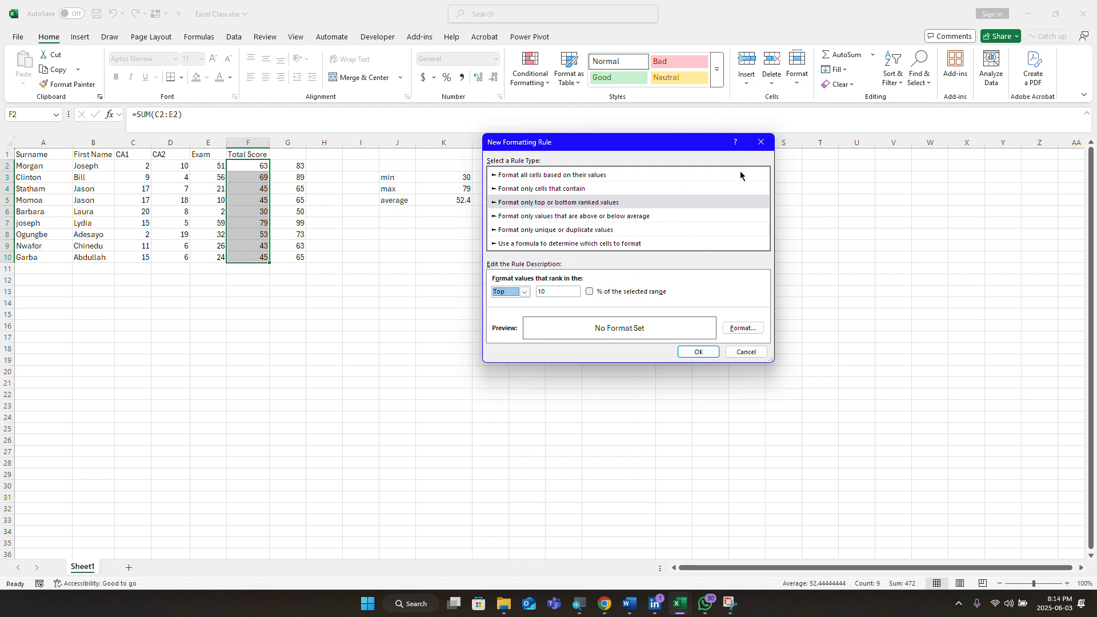
click(759, 142)
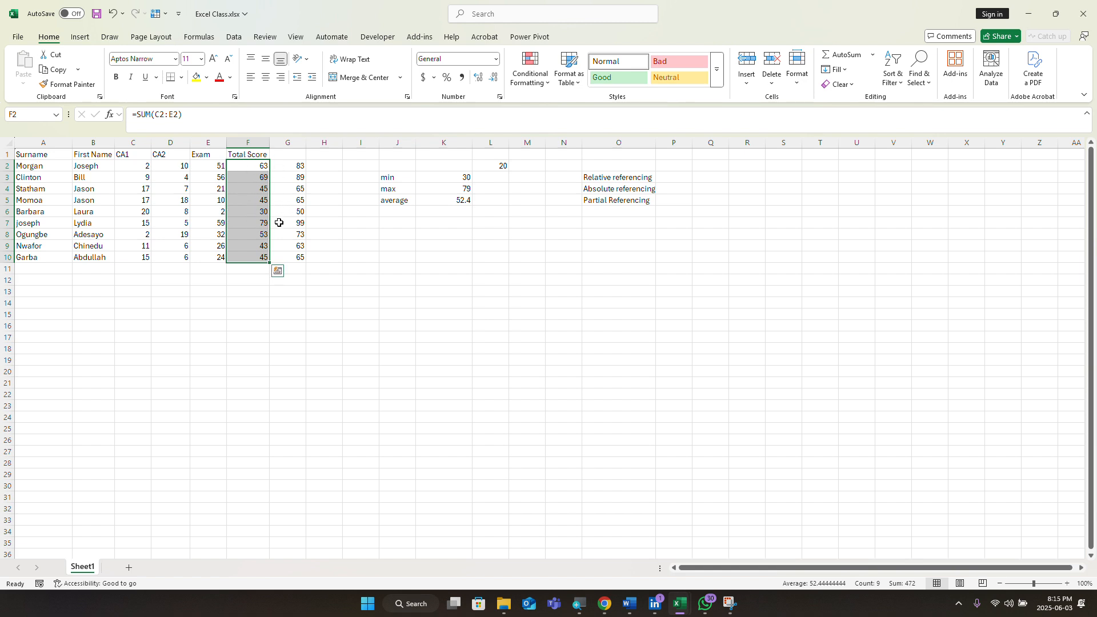
click(265, 304)
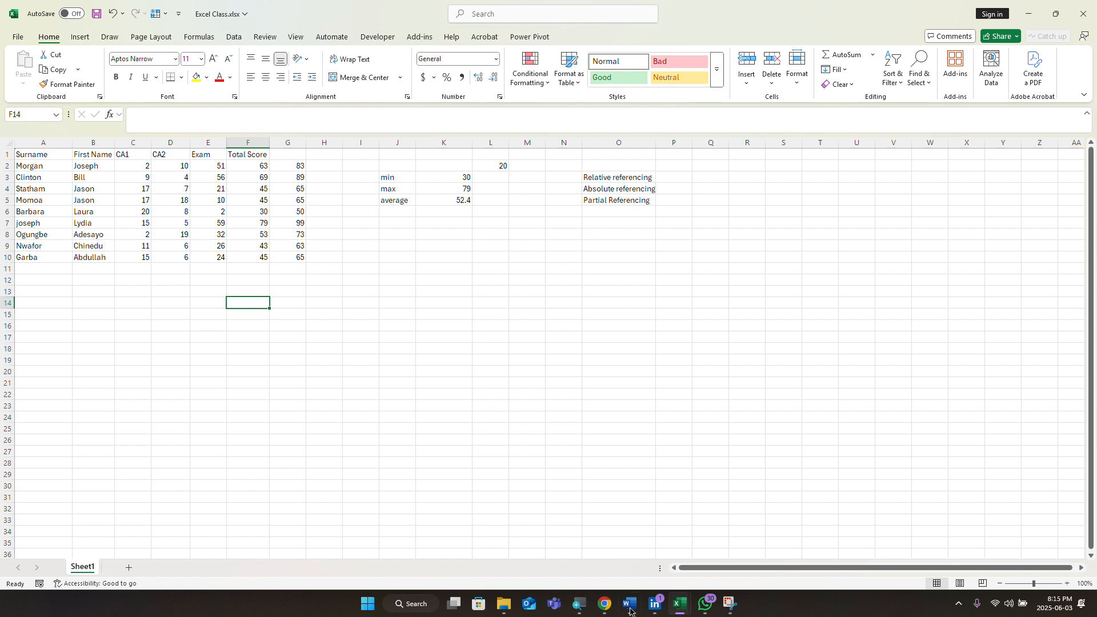
Step: Switch to the financial_loan Assessment workbook and open its financial_loan Assessment data sheet
mouse_move(602, 603)
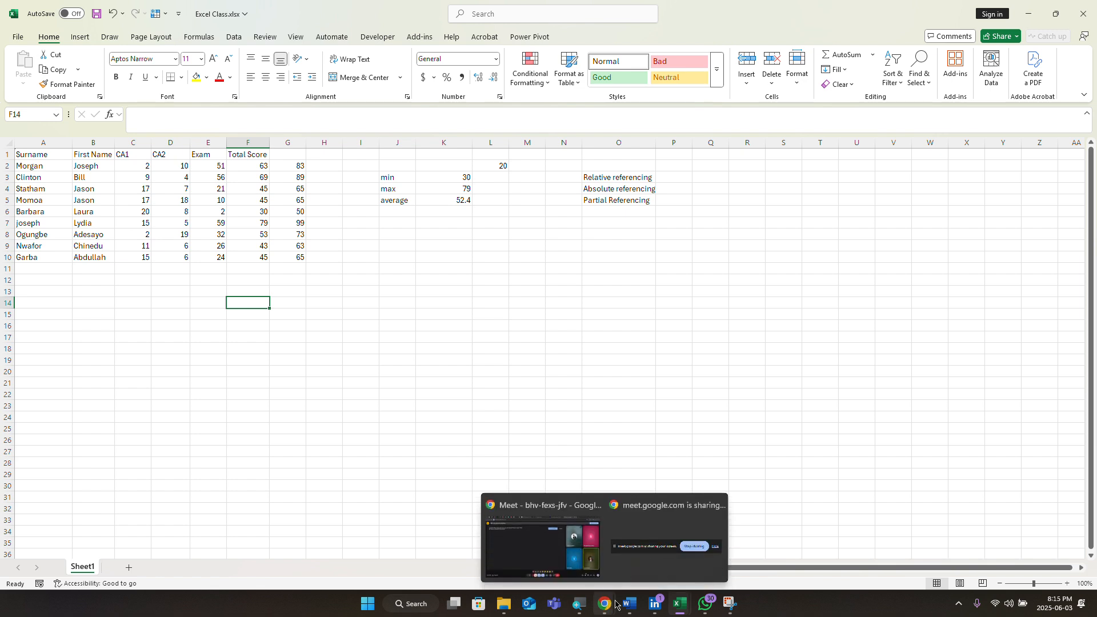
mouse_move(683, 612)
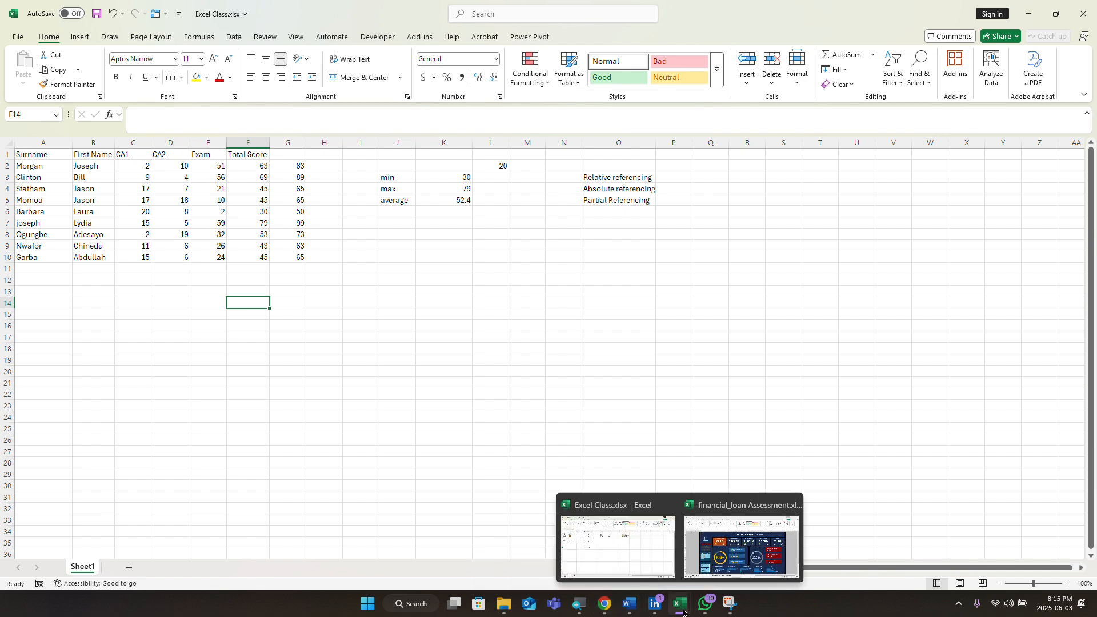
click(711, 550)
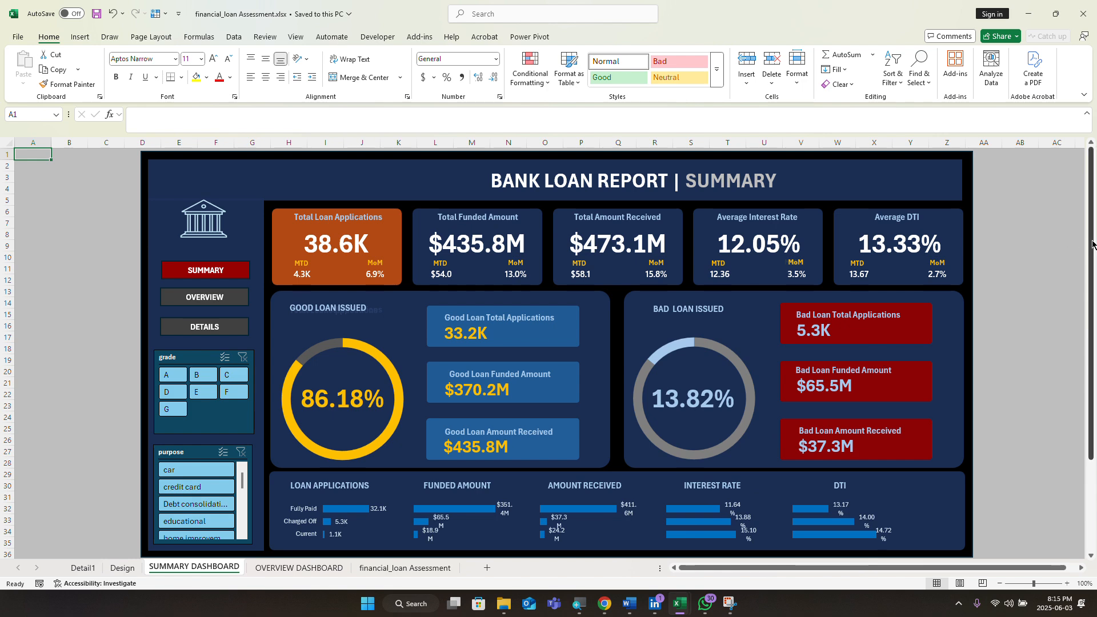
drag(1093, 244, 1064, 222)
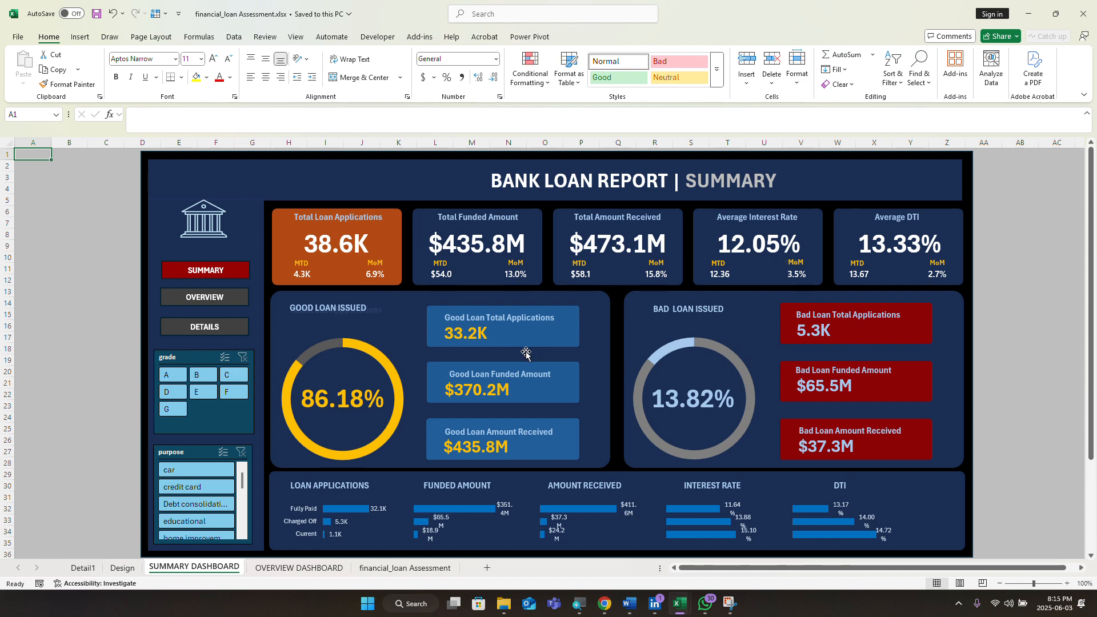
click(378, 568)
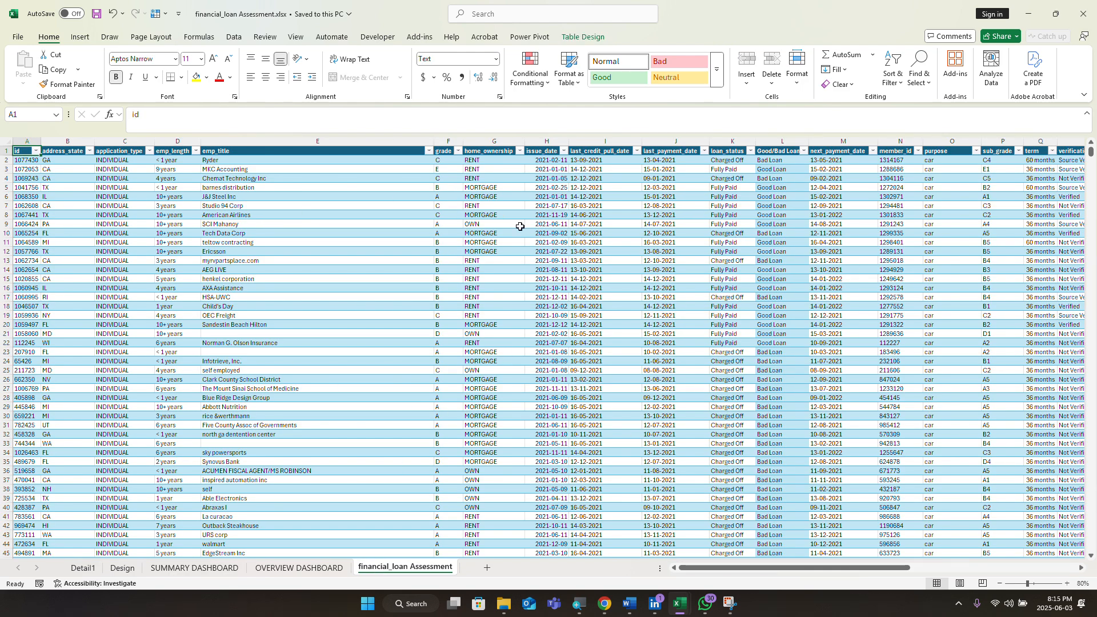
Step: Scroll the loan data and select the Ericsson entry in cell E12
scroll(36, 171, down, 1)
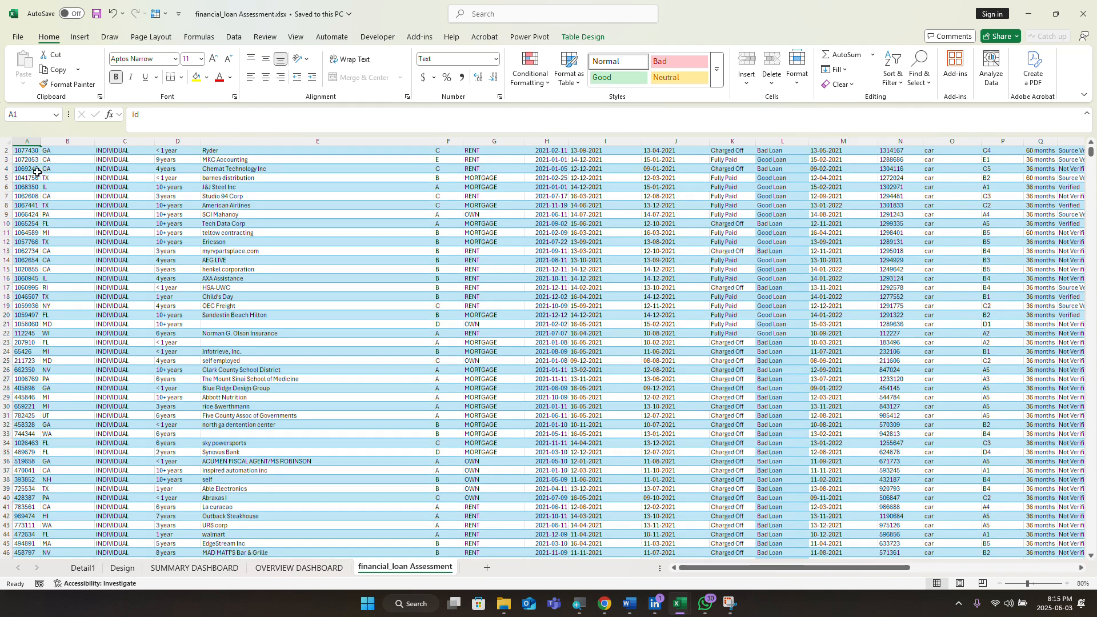
scroll(82, 188, down, 2)
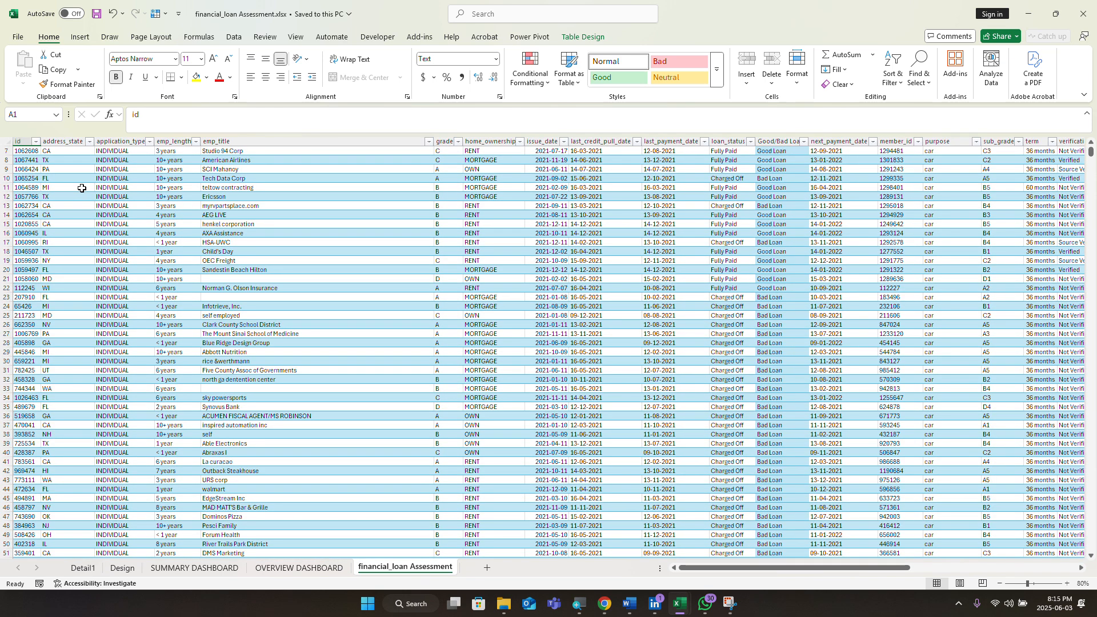
scroll(82, 188, up, 2)
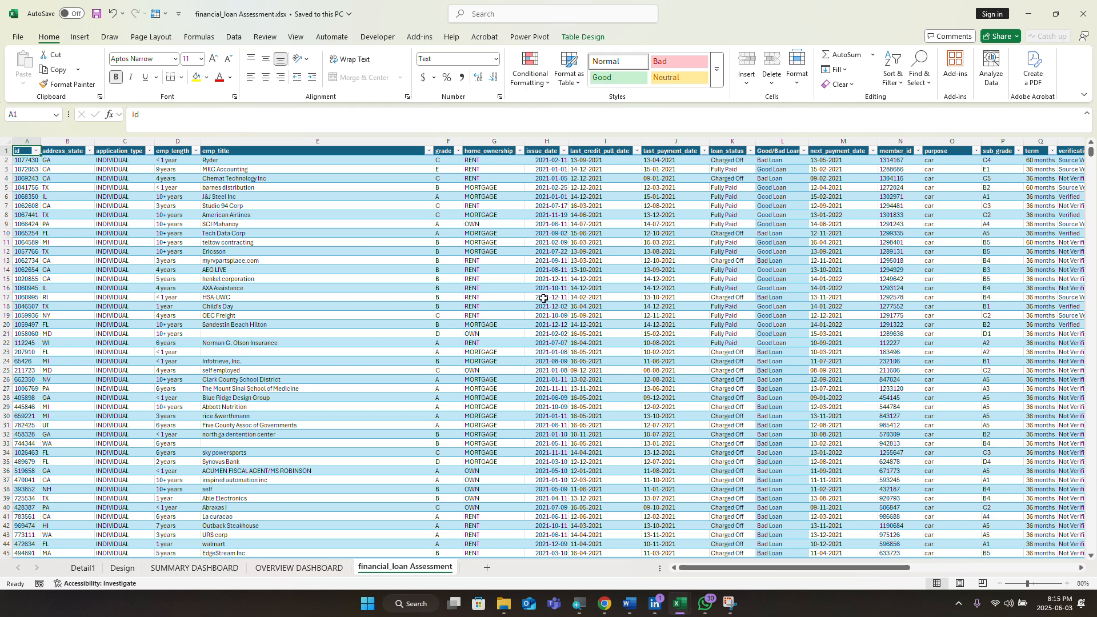
click(243, 250)
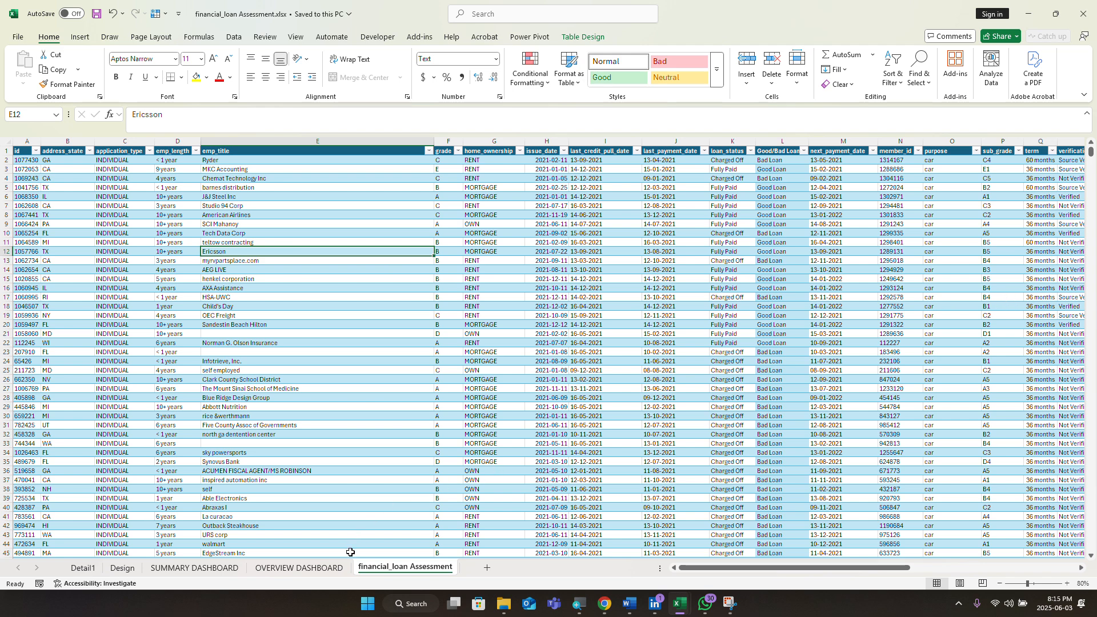
Step: Browse through the rest of the loan data, then switch to the OVERVIEW DASHBOARD sheet
scroll(708, 400, down, 8)
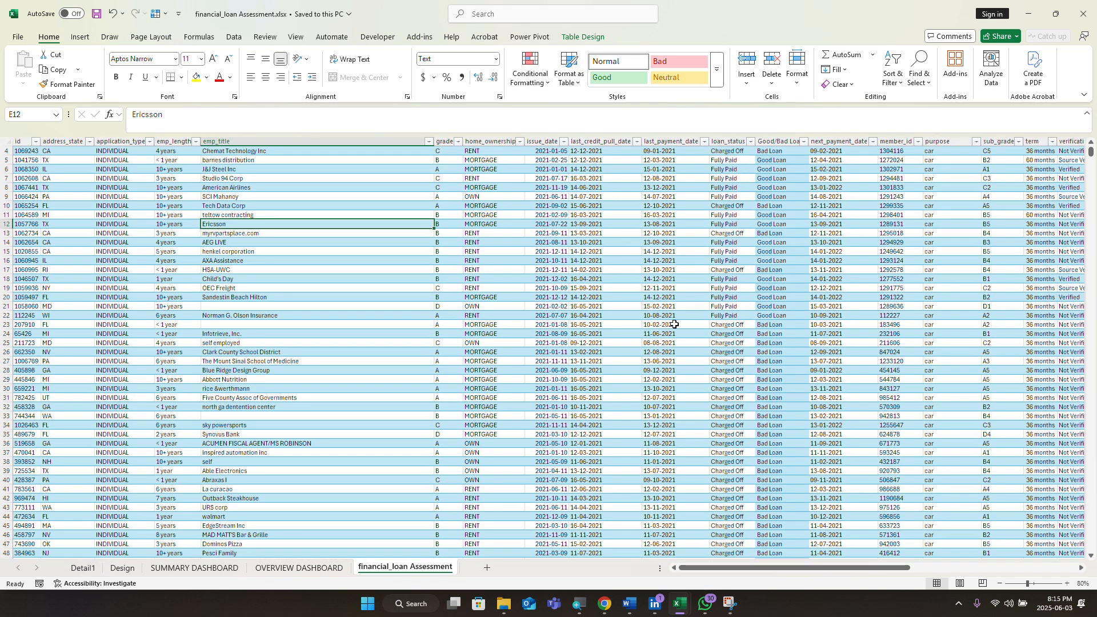
scroll(661, 323, down, 4)
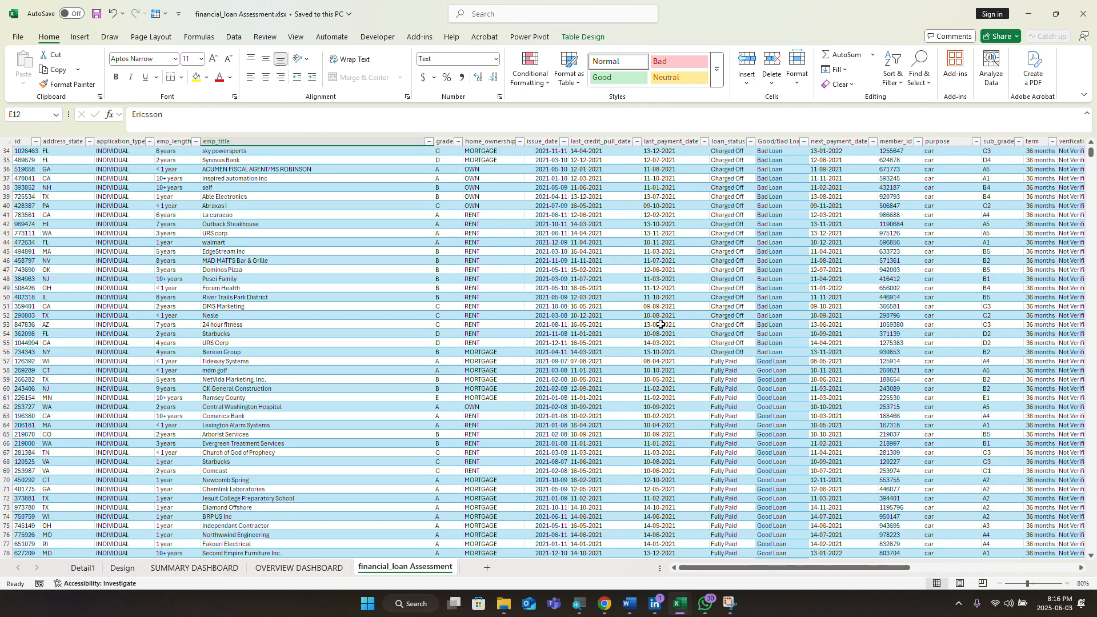
scroll(605, 313, down, 3)
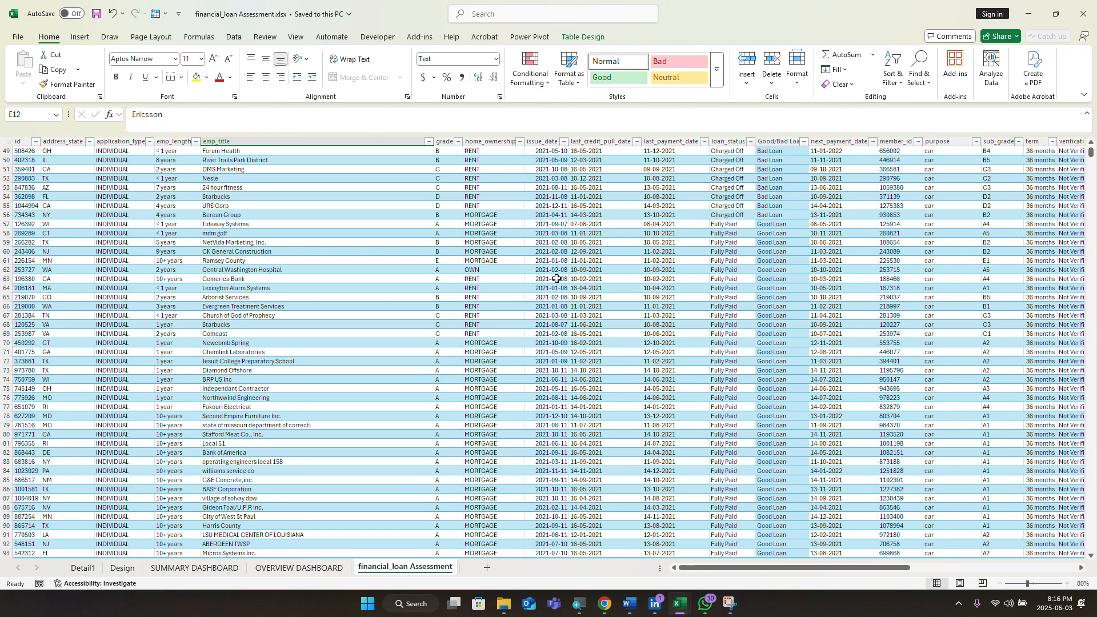
scroll(643, 309, up, 11)
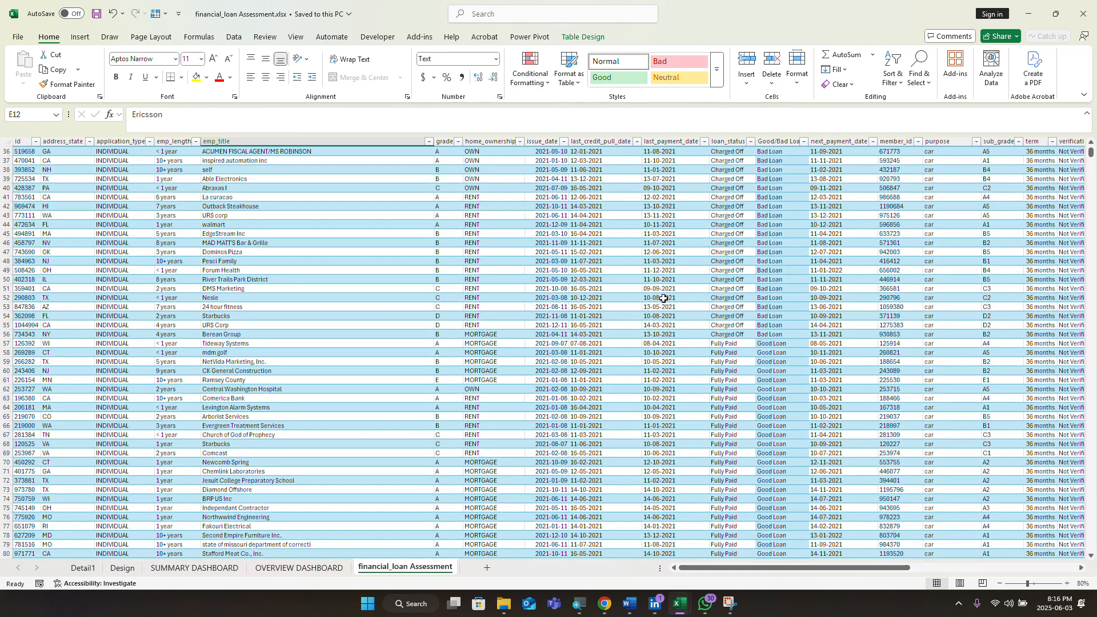
scroll(663, 298, up, 4)
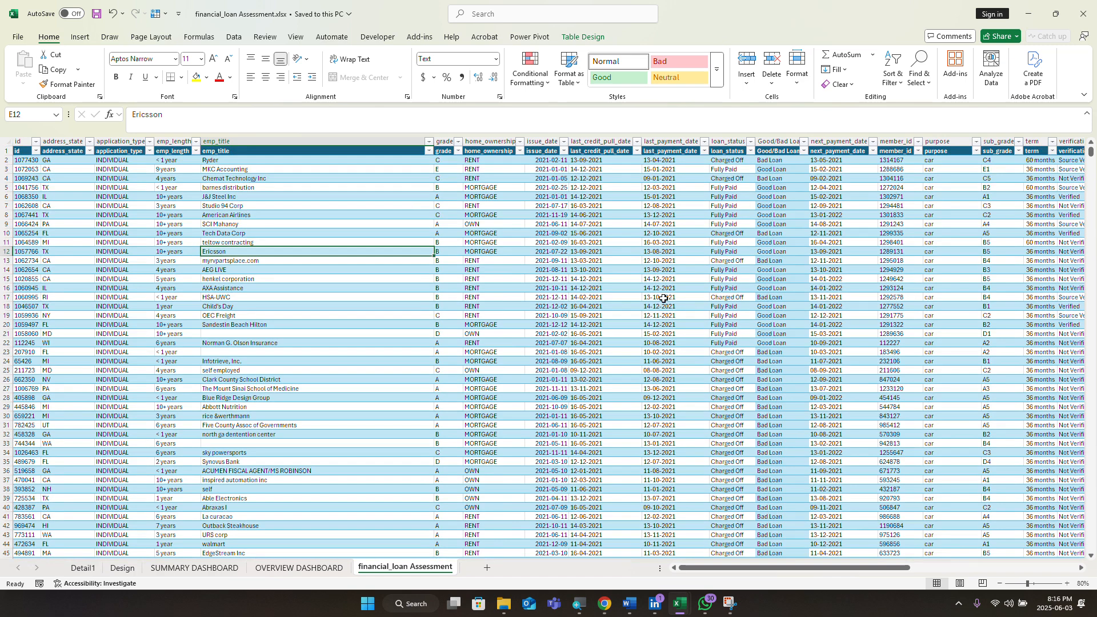
scroll(1032, 235, up, 1)
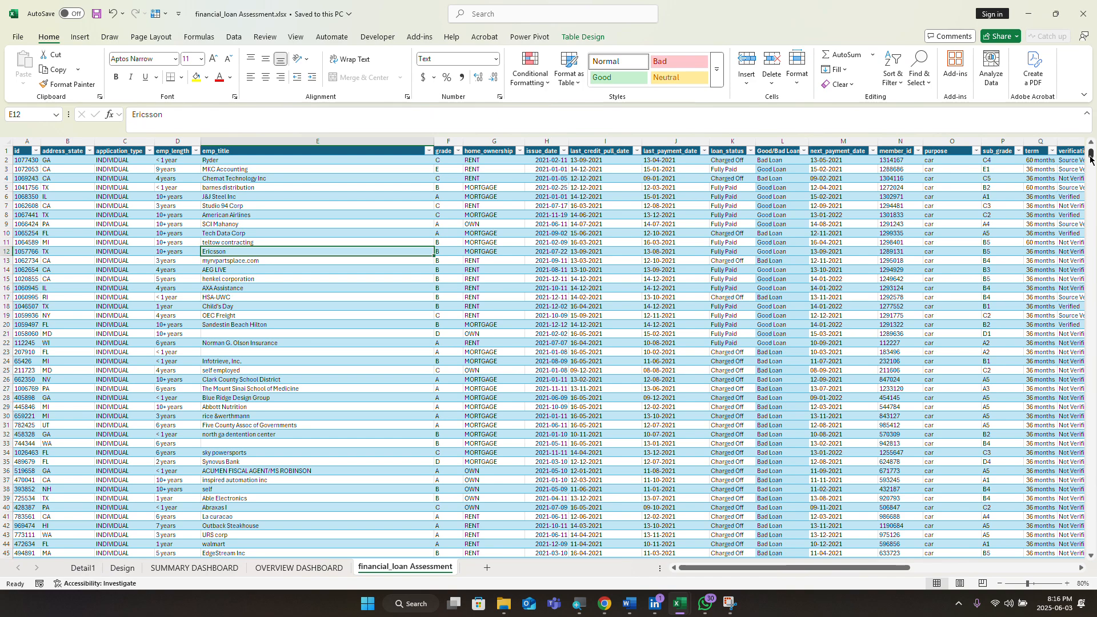
drag(1073, 221, 1054, 548)
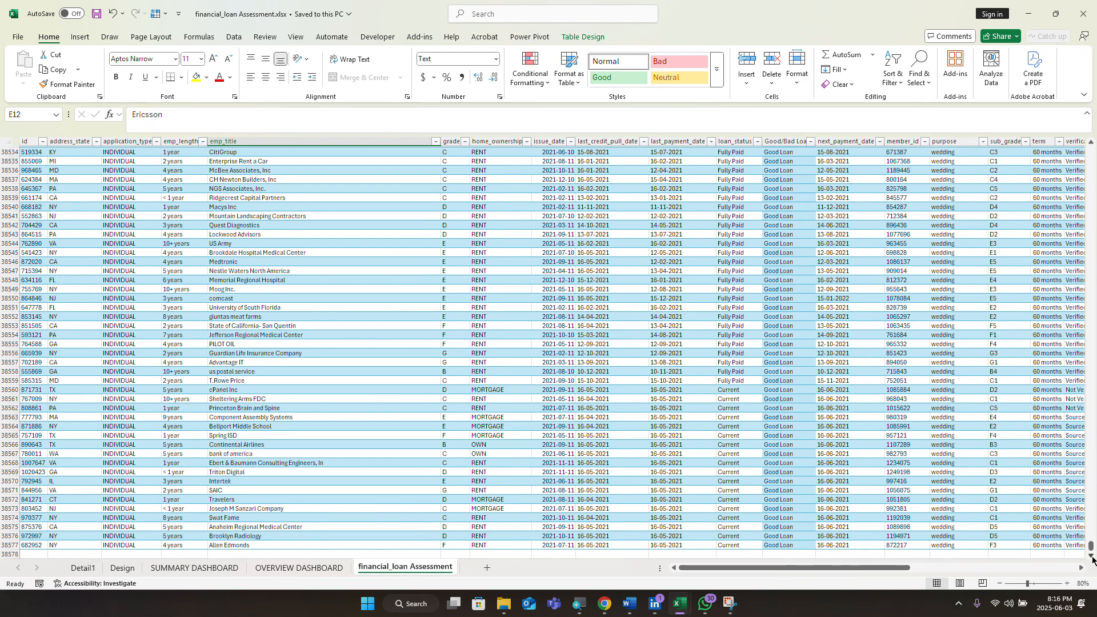
click(1092, 557)
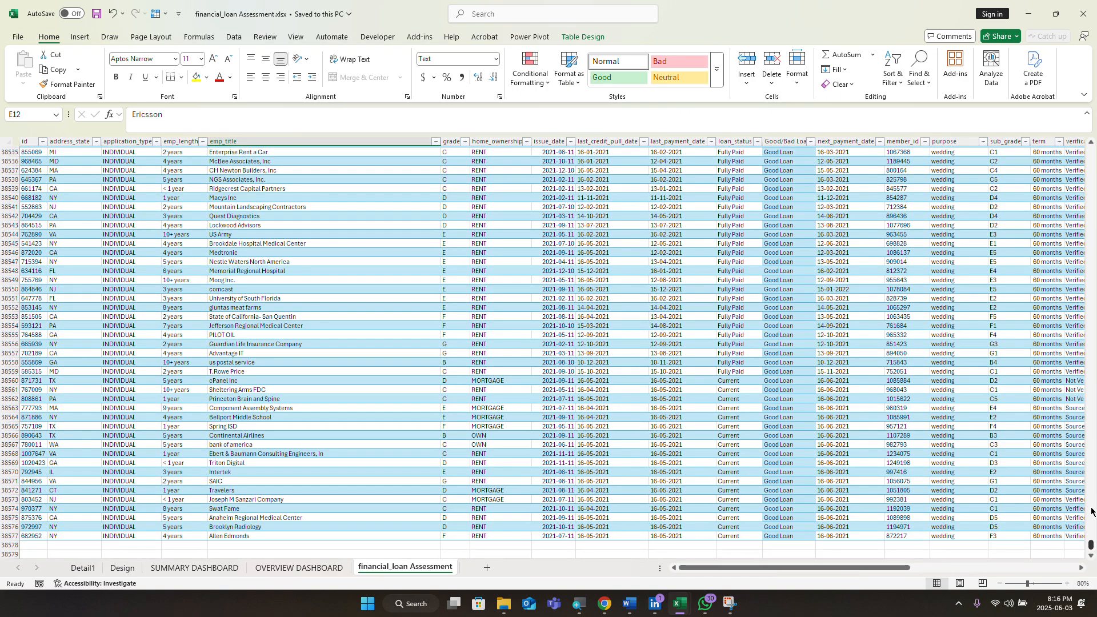
drag(1091, 547, 1091, 150)
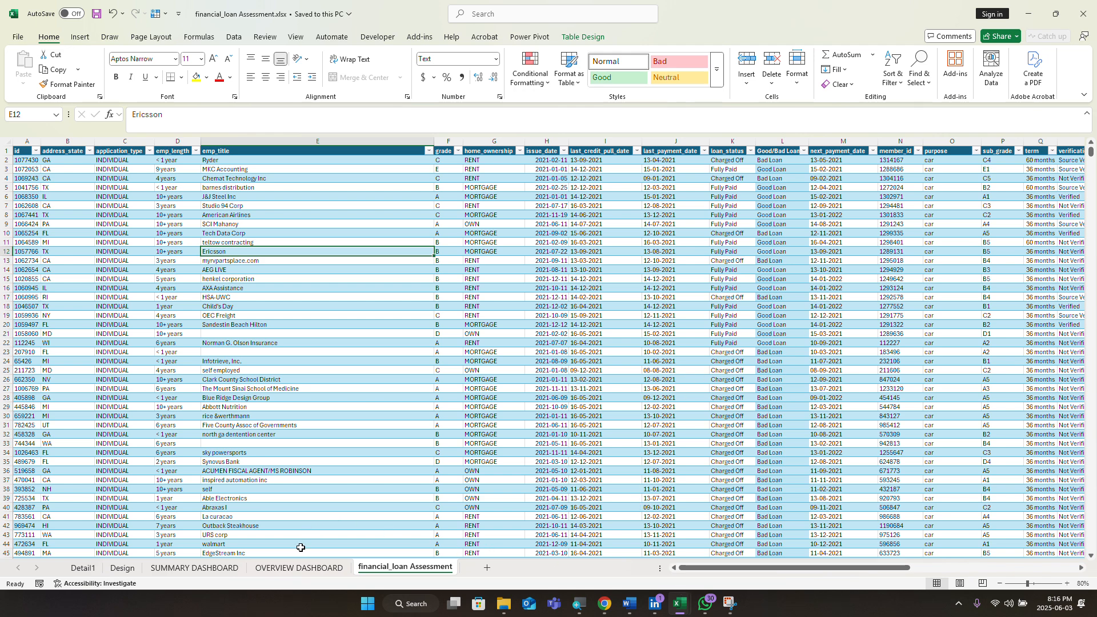
click(275, 569)
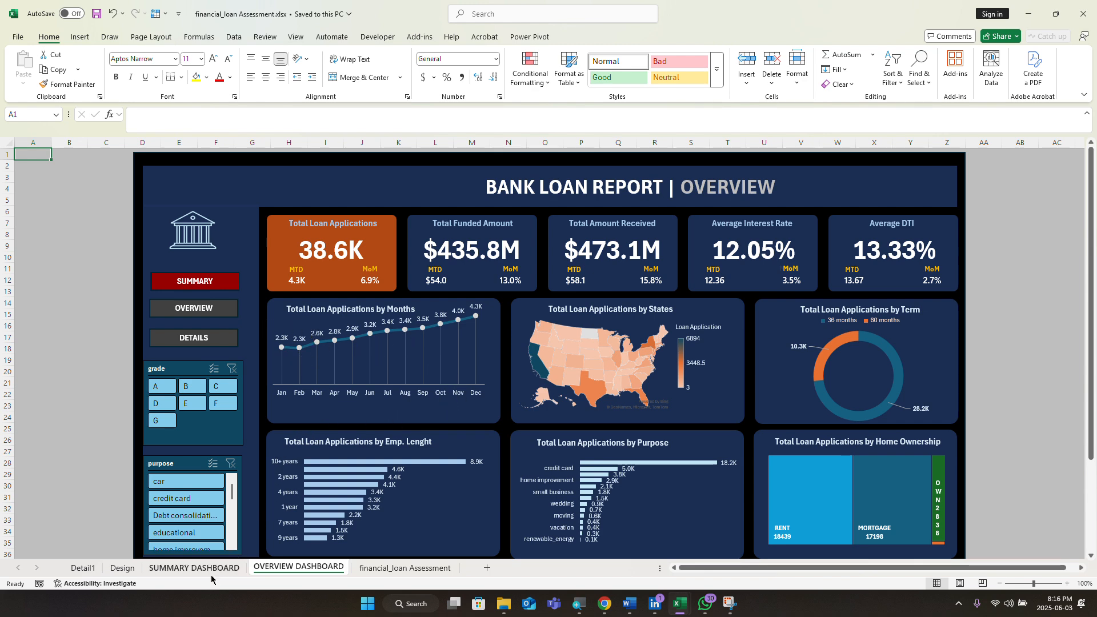
Step: Open the SUMMARY DASHBOARD sheet, then switch back to the Excel Class.xlsx workbook
click(195, 568)
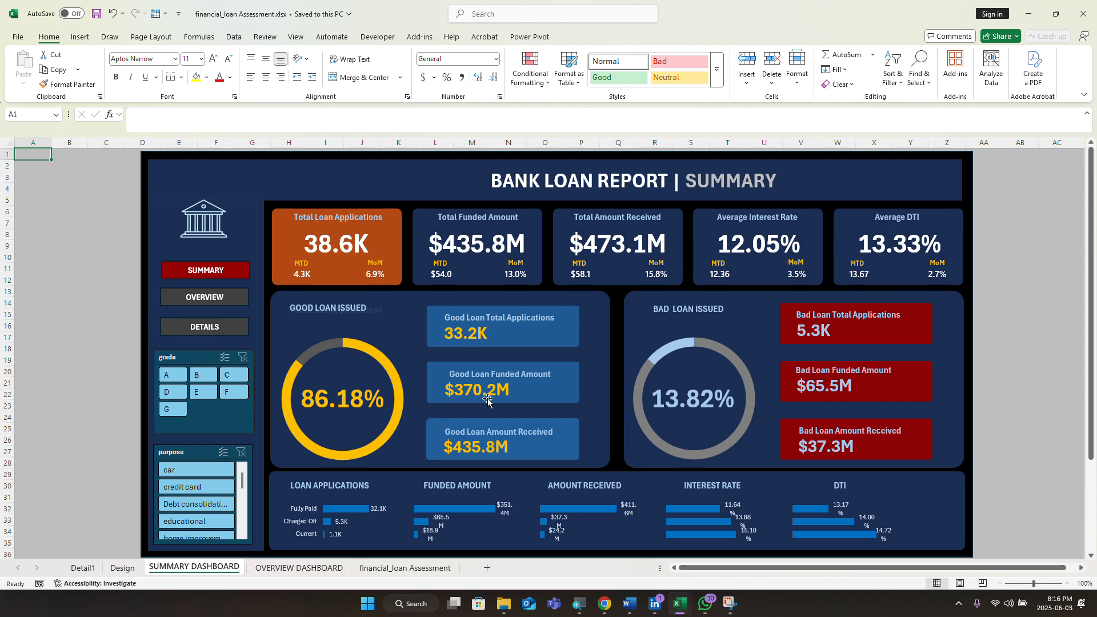
mouse_move(642, 405)
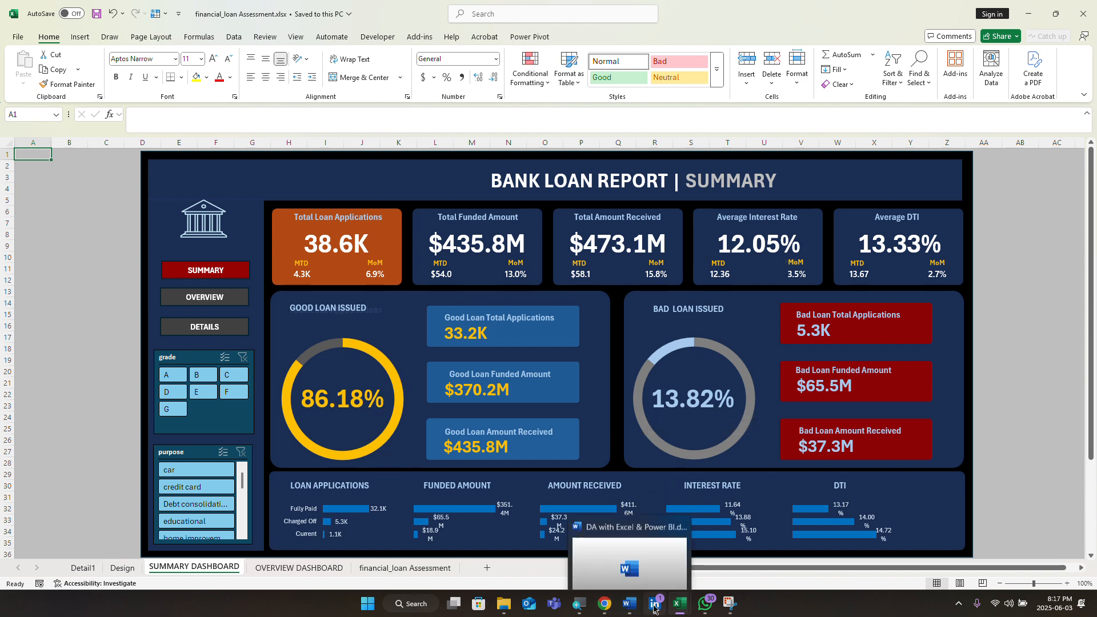
mouse_move(676, 611)
click(644, 566)
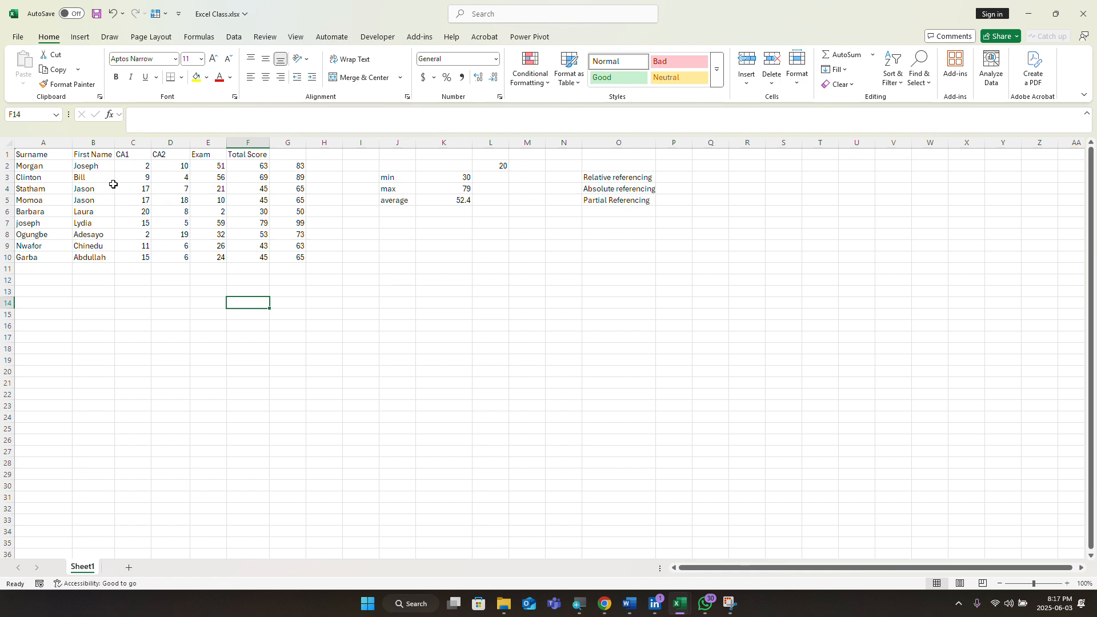
Step: Fill the header row A1:G1 with yellow
click(29, 153)
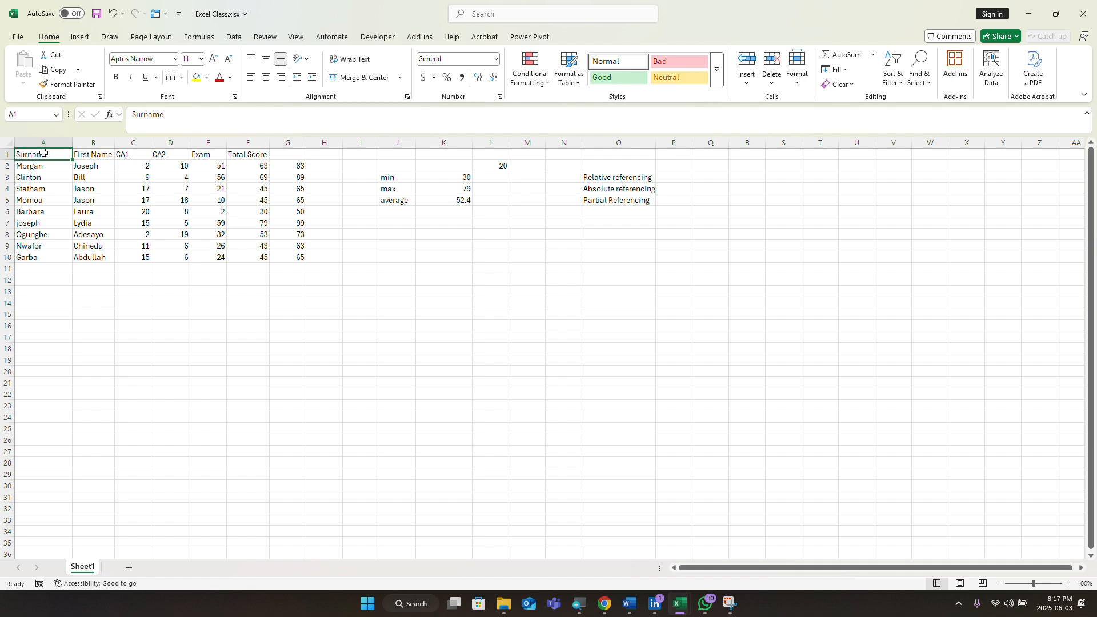
drag(44, 153, 280, 156)
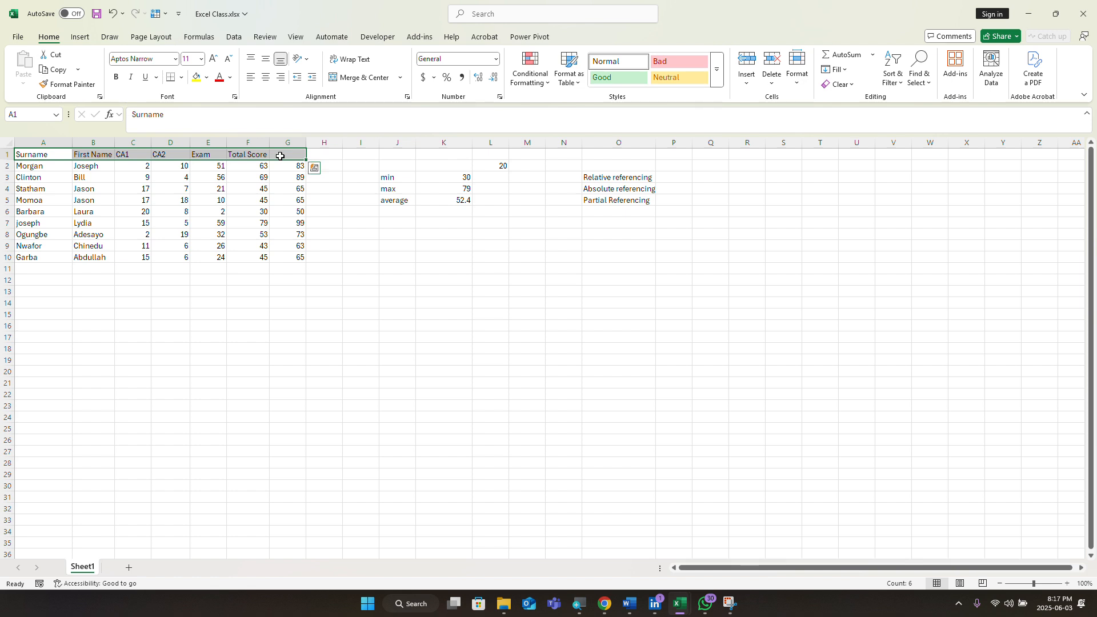
click(196, 77)
click(289, 189)
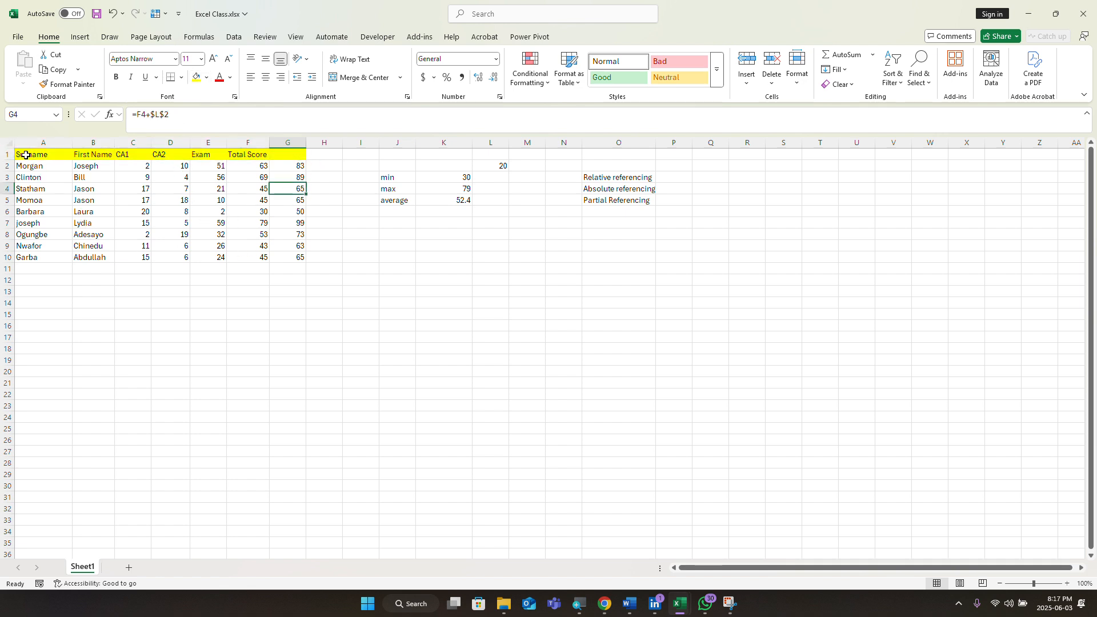
Step: Apply All Borders to every cell of the score table A1:G10
drag(23, 154, 289, 258)
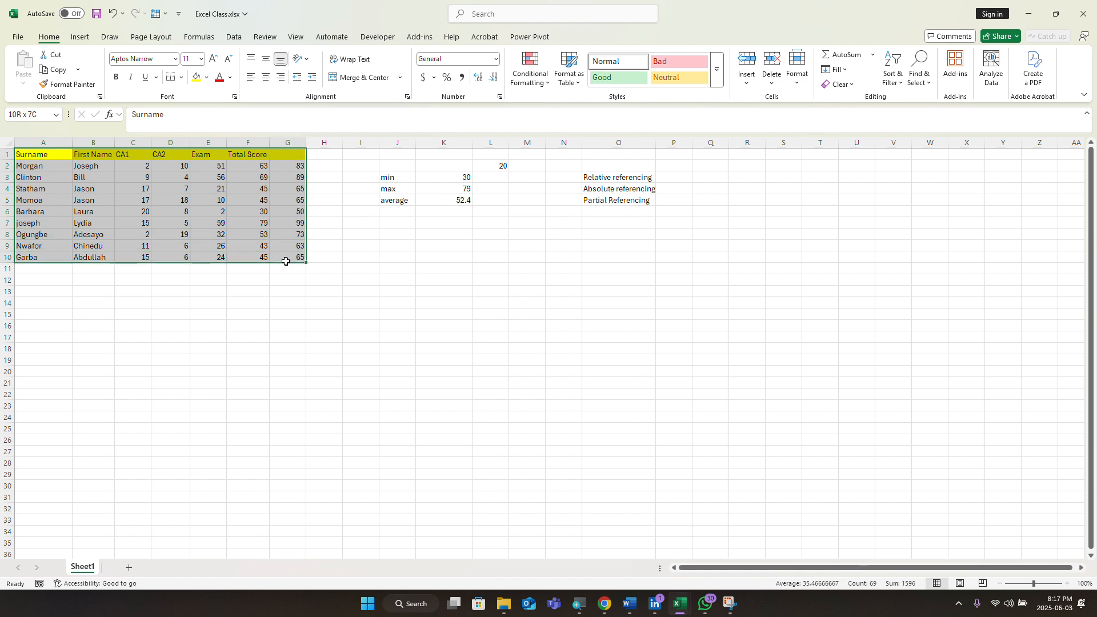
click(181, 79)
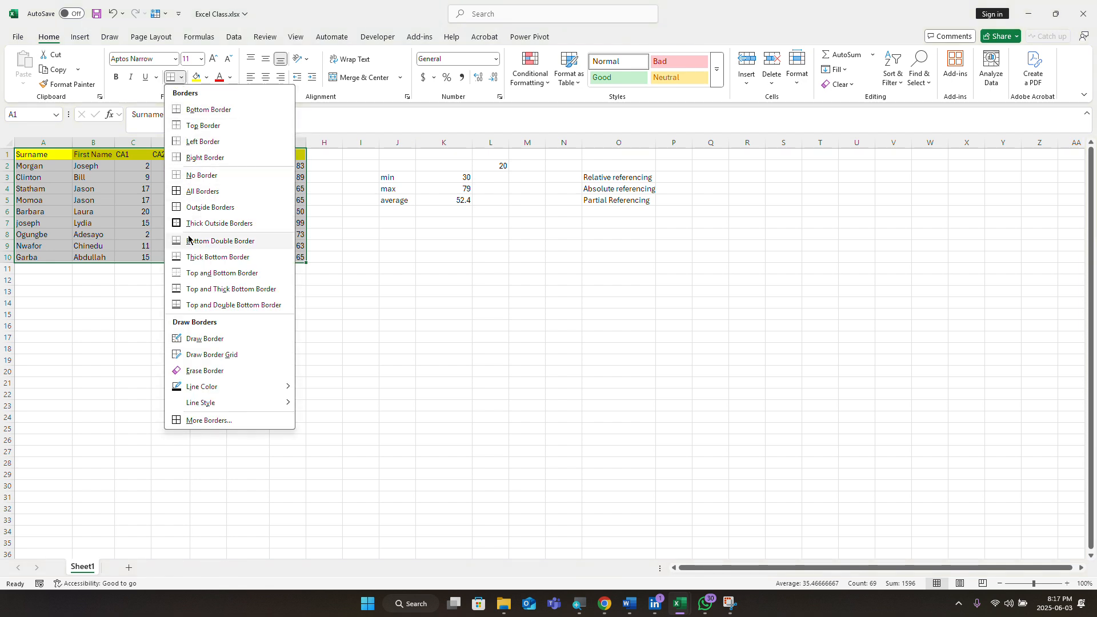
click(199, 192)
click(170, 316)
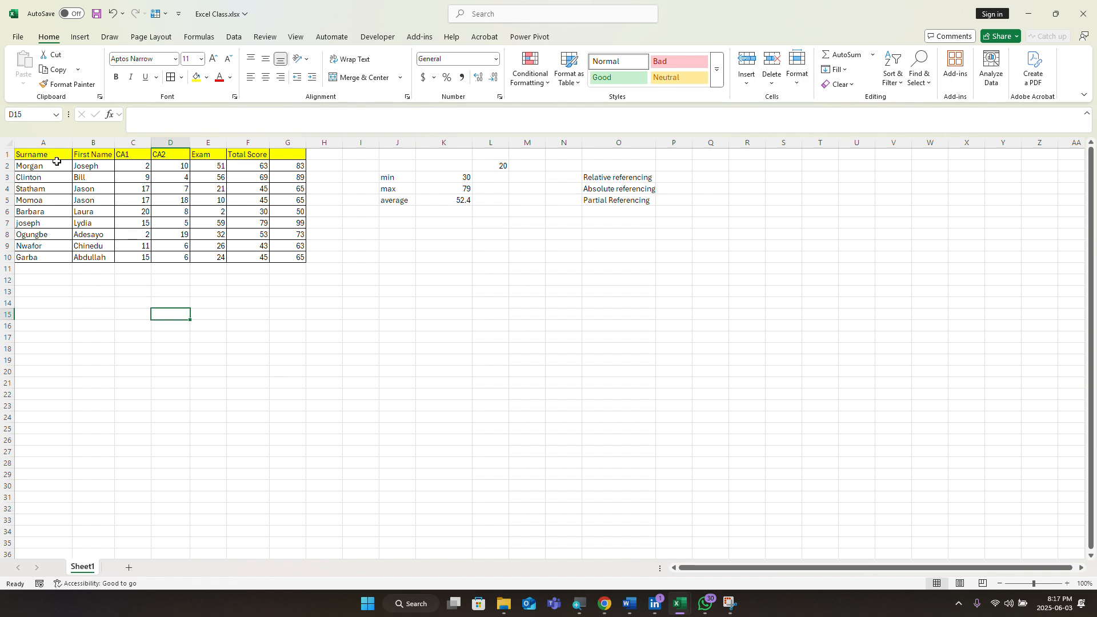
Step: Bold the A1:G1 header text, then bring the Word course outline document forward
drag(19, 155, 276, 155)
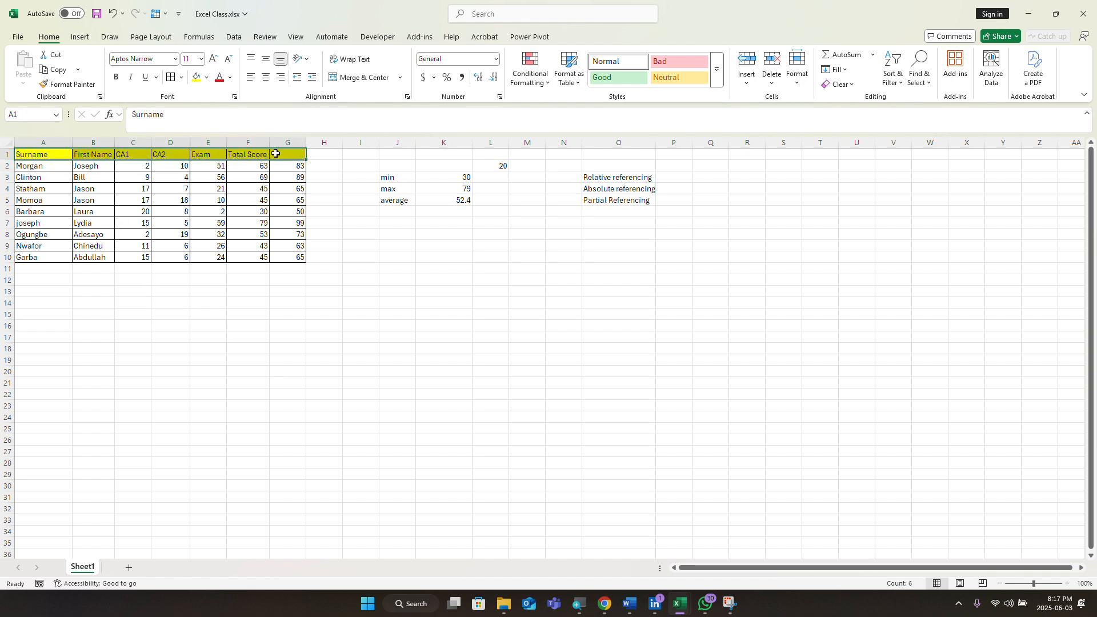
click(116, 76)
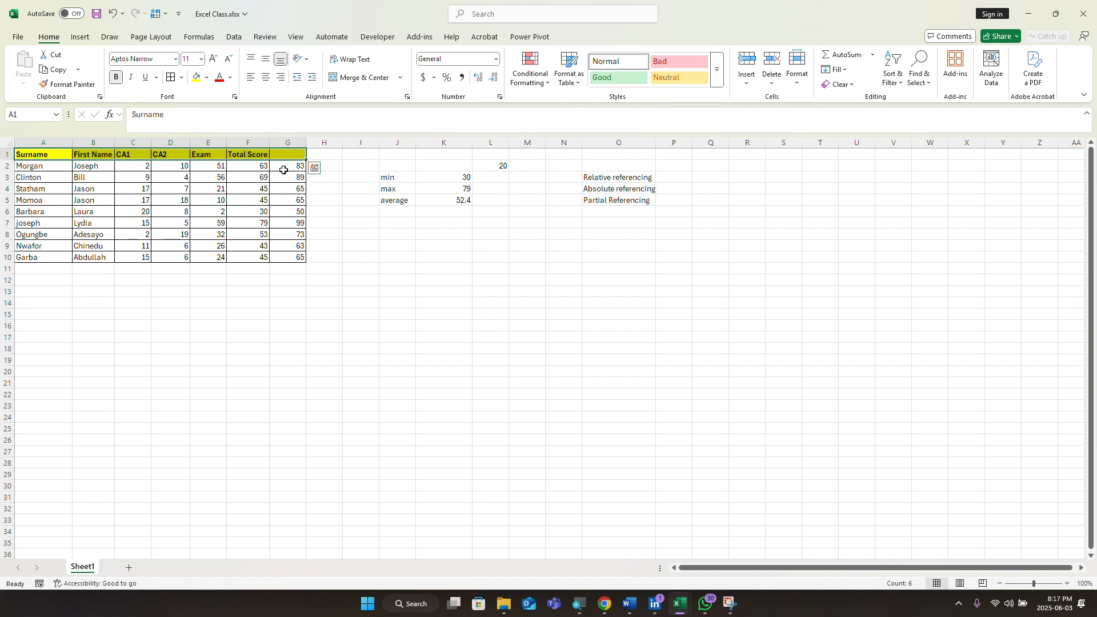
click(192, 301)
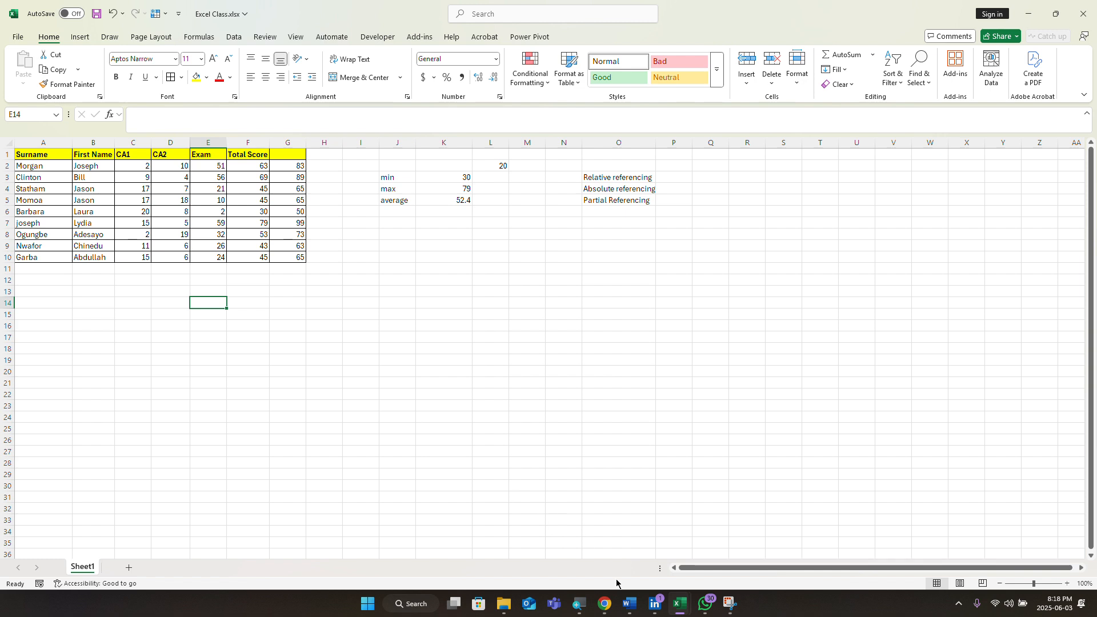
click(626, 609)
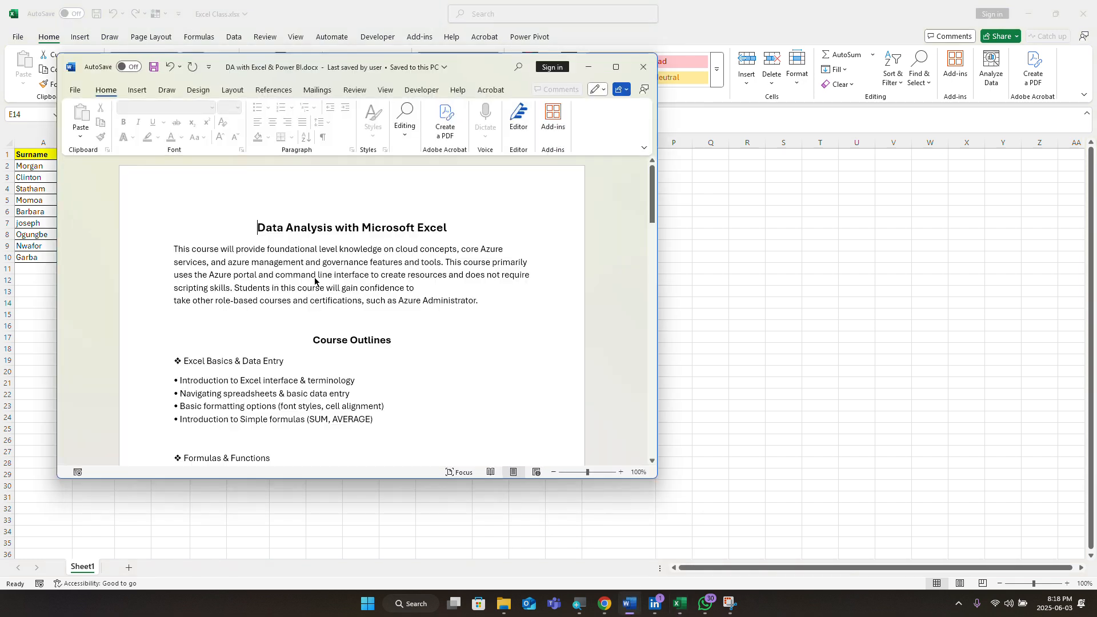
scroll(436, 324, down, 2)
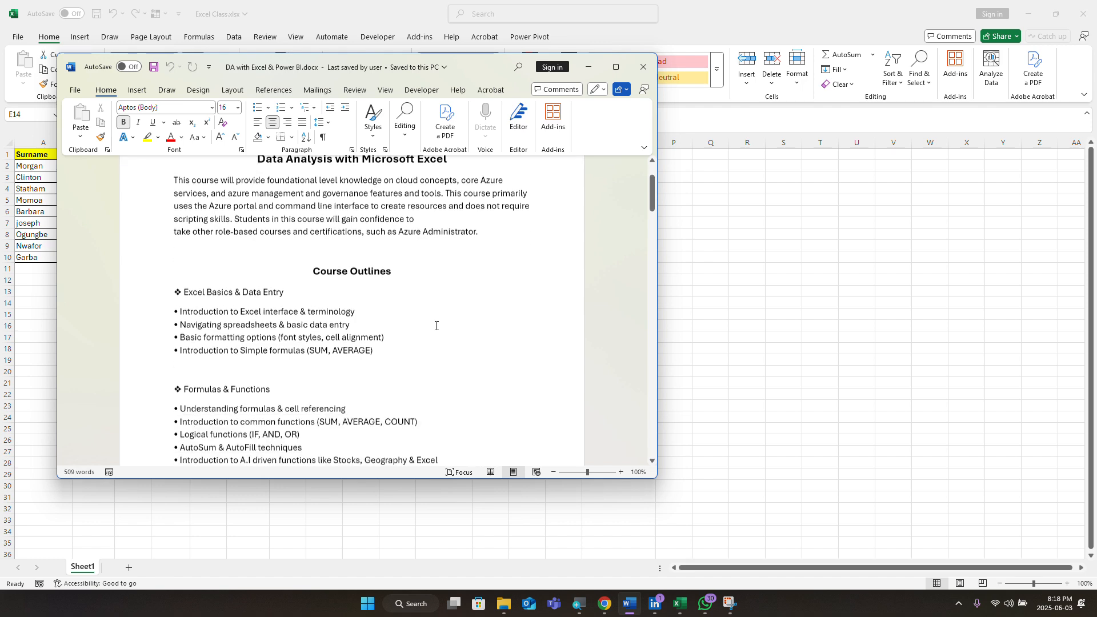
scroll(436, 325, down, 3)
scroll(436, 325, down, 2)
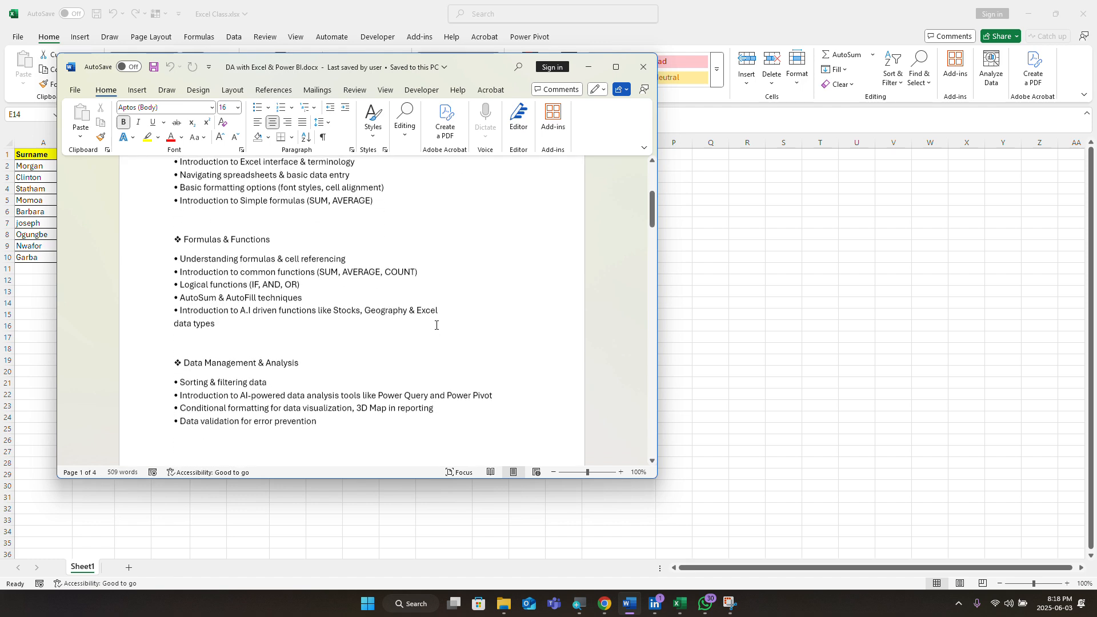
scroll(436, 325, down, 1)
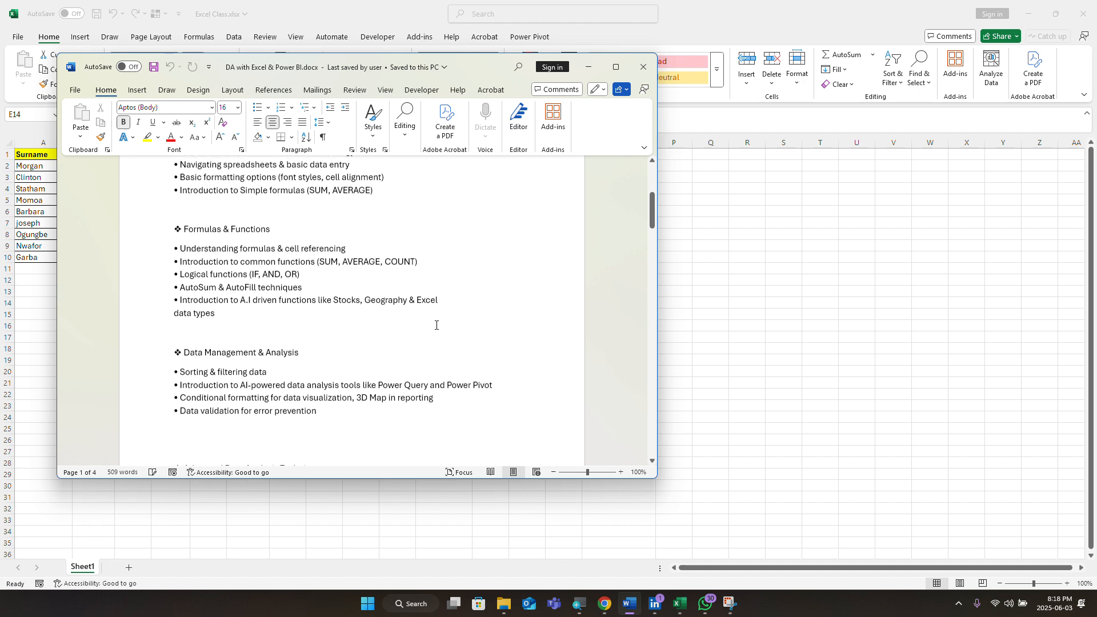
scroll(436, 325, down, 1)
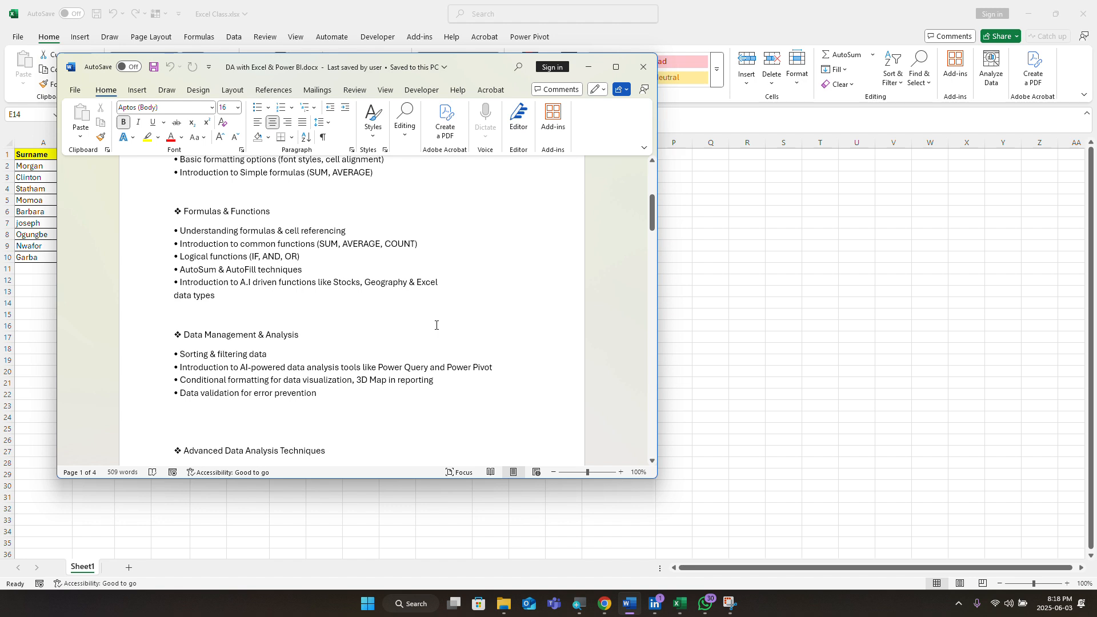
scroll(436, 325, down, 2)
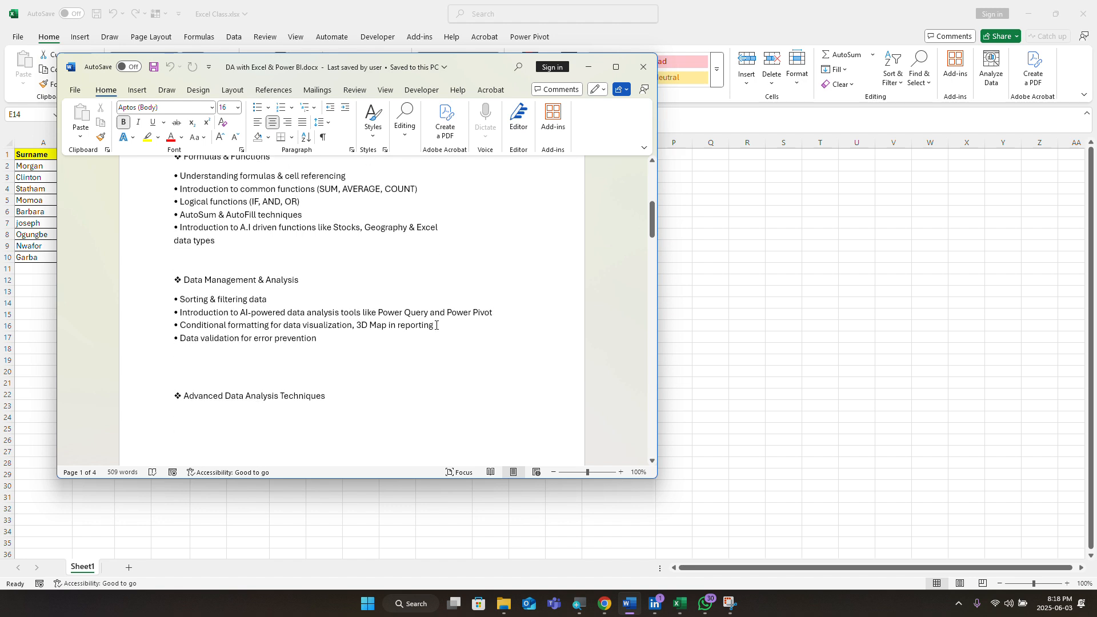
scroll(436, 325, down, 6)
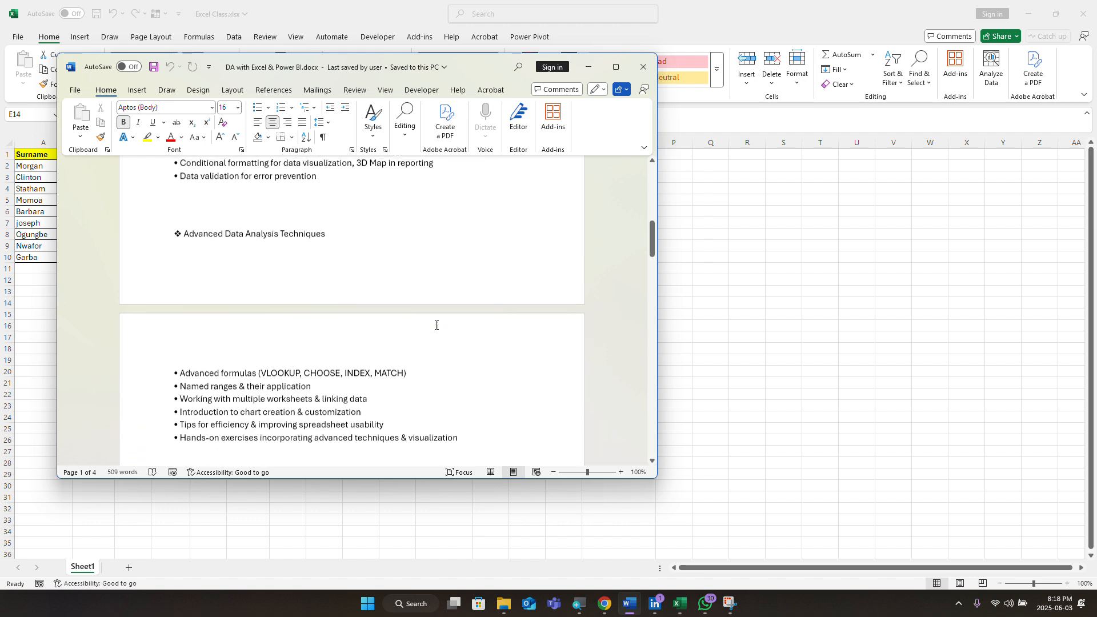
scroll(436, 325, down, 1)
scroll(436, 326, up, 10)
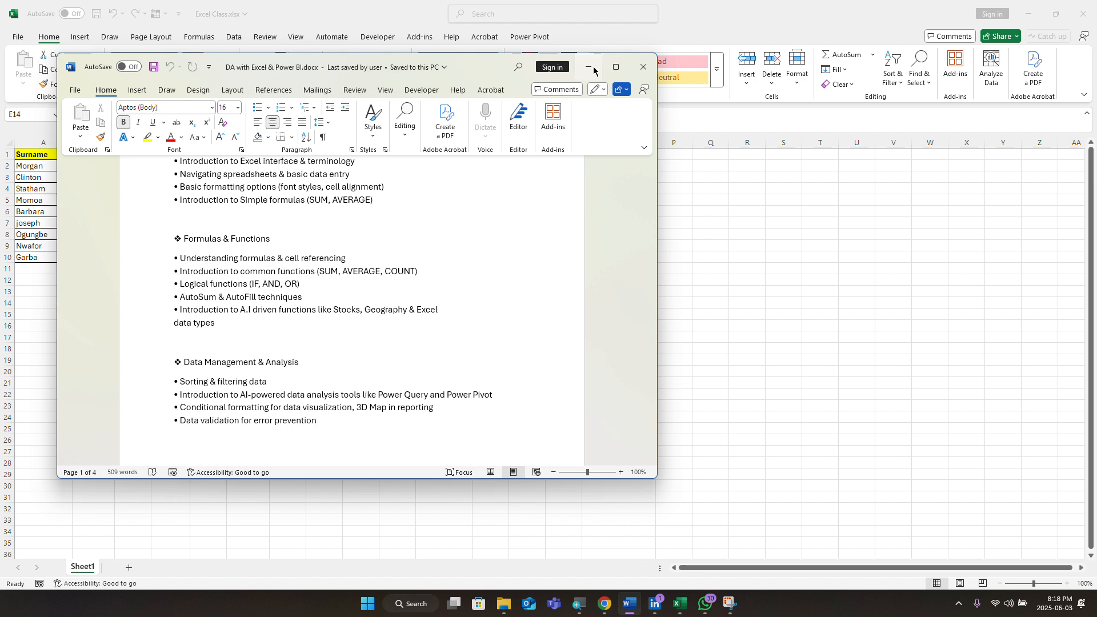
click(593, 69)
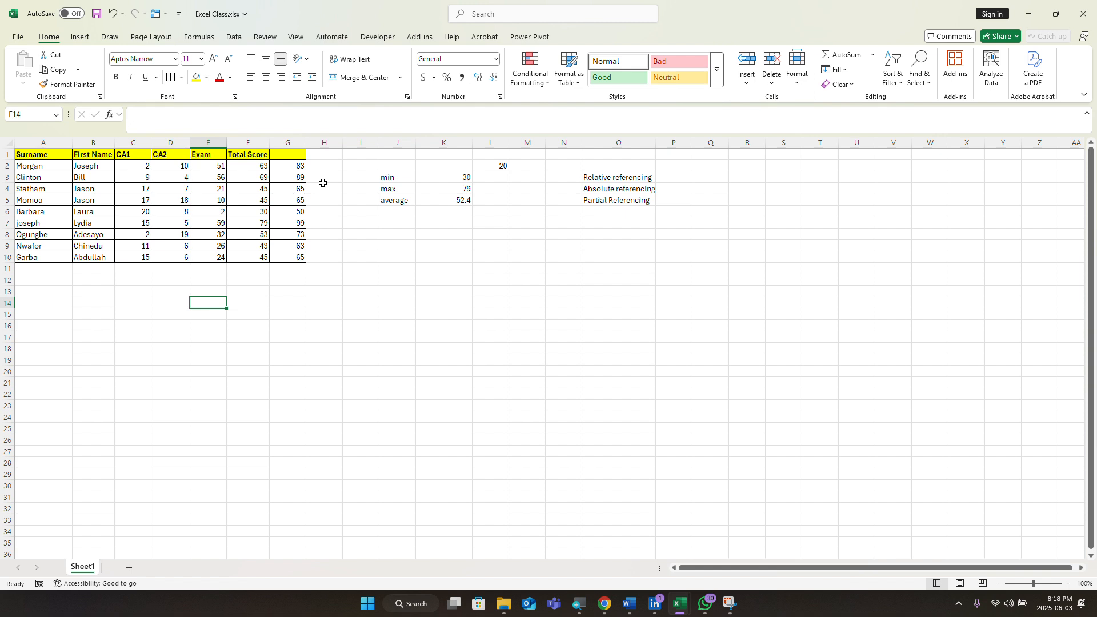
Step: Clear the old G1 header and enter +20, which Excel stores as 20
click(323, 155)
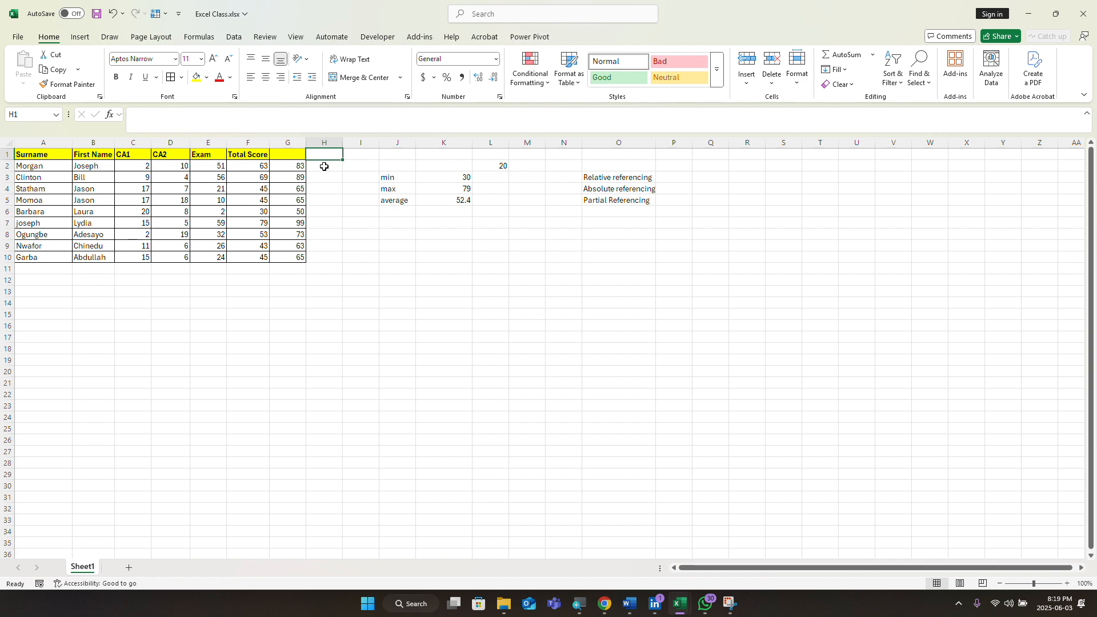
click(324, 166)
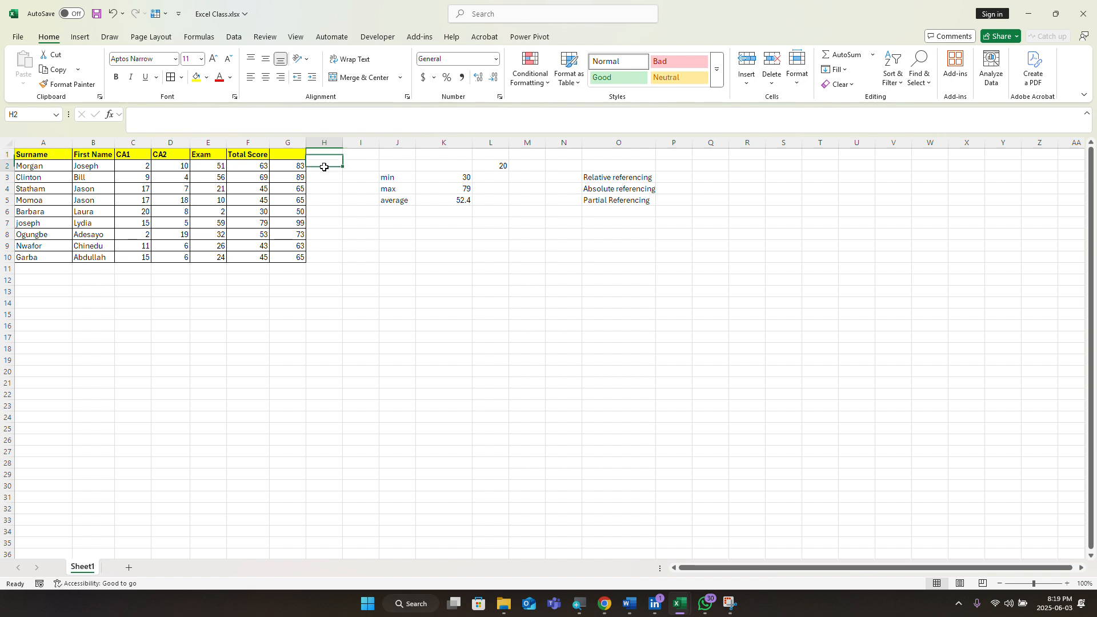
click(289, 154)
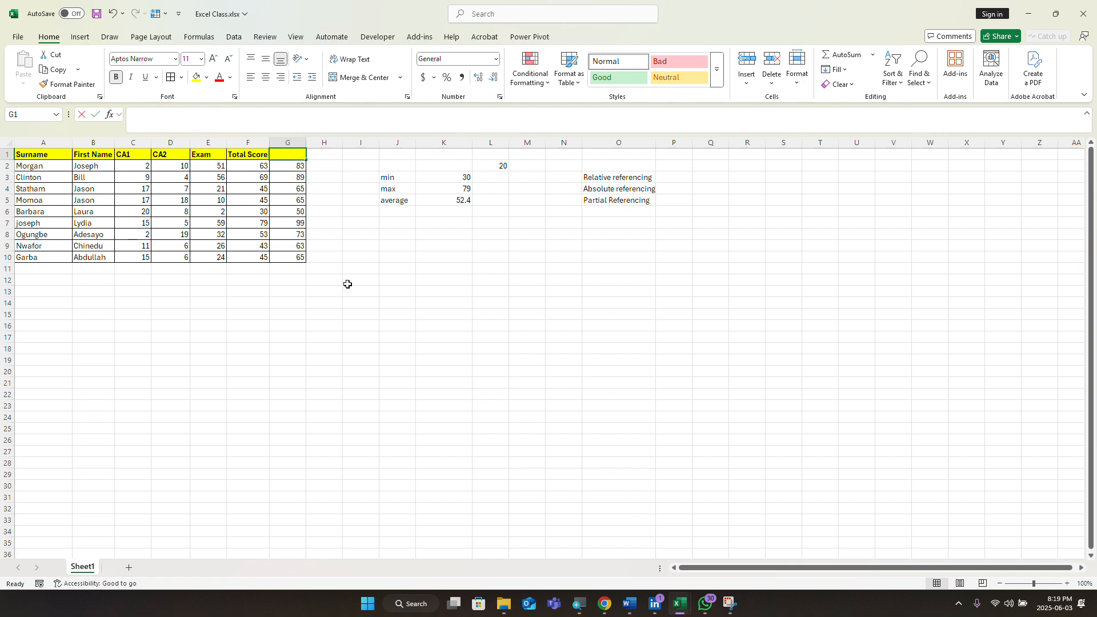
text(Addi)
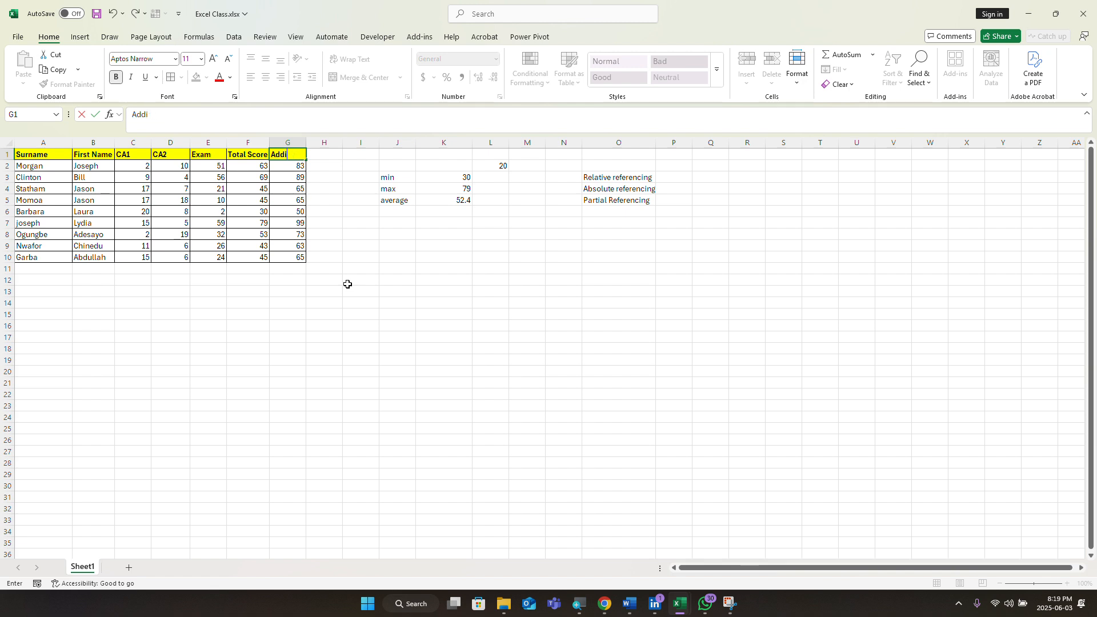
key(BackSpace)
key(BackSpace)
key(BackSpace)
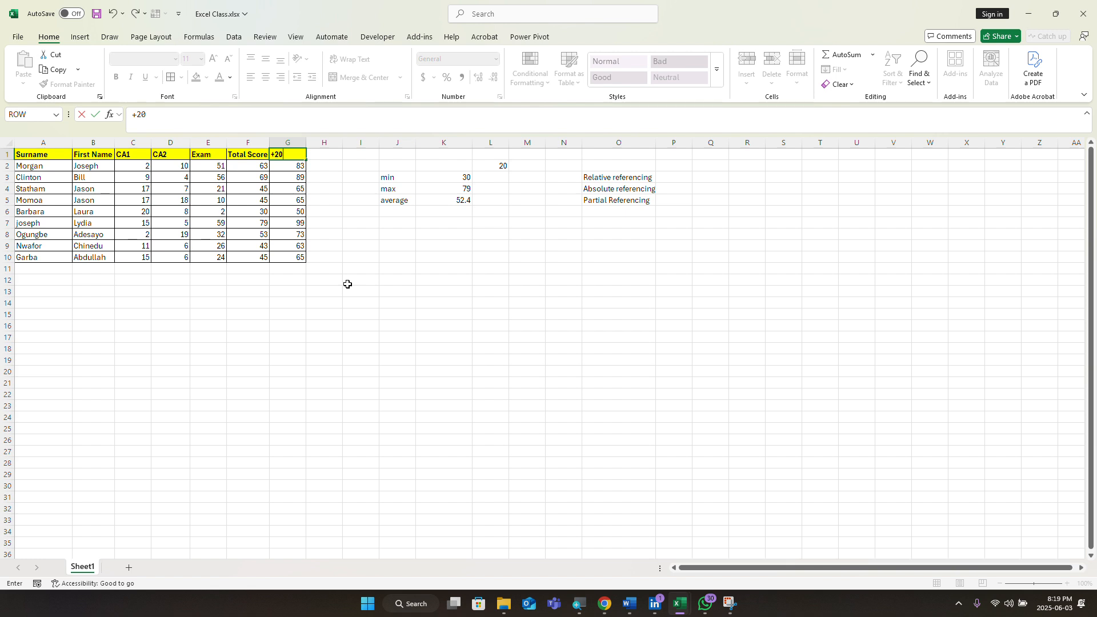
key(Return)
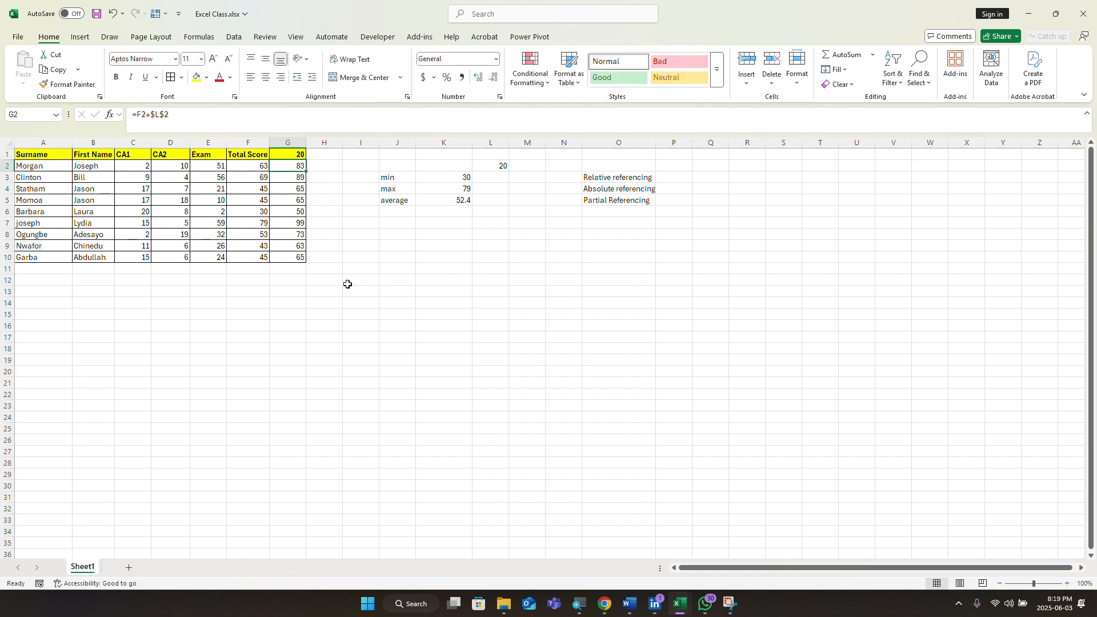
Step: Reselect the G1 header and open the Number Format list for it
double_click(296, 152)
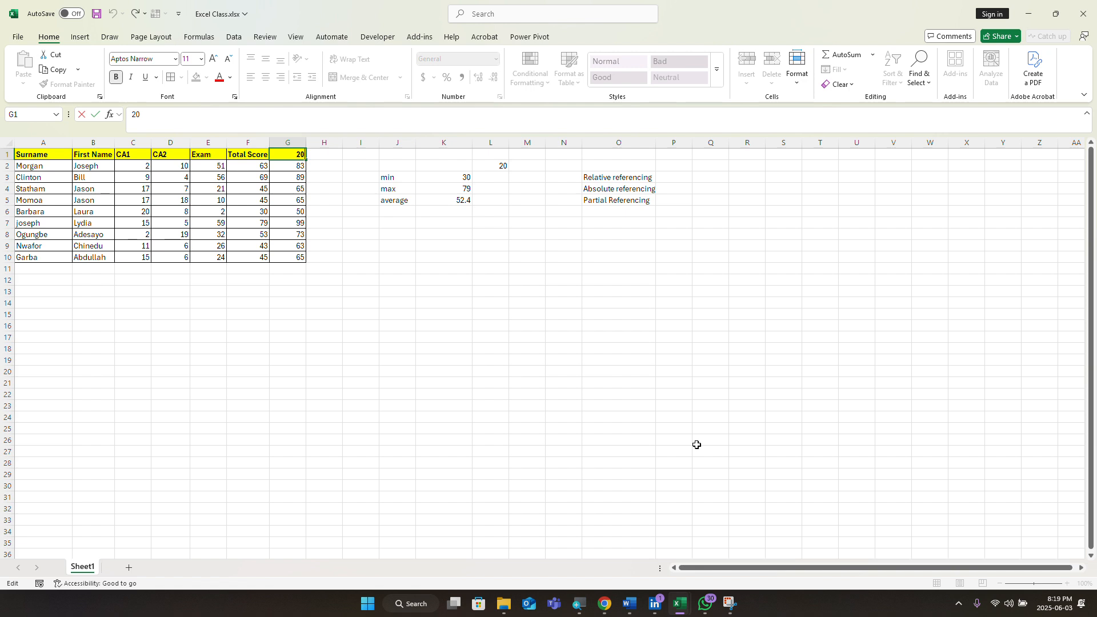
click(337, 359)
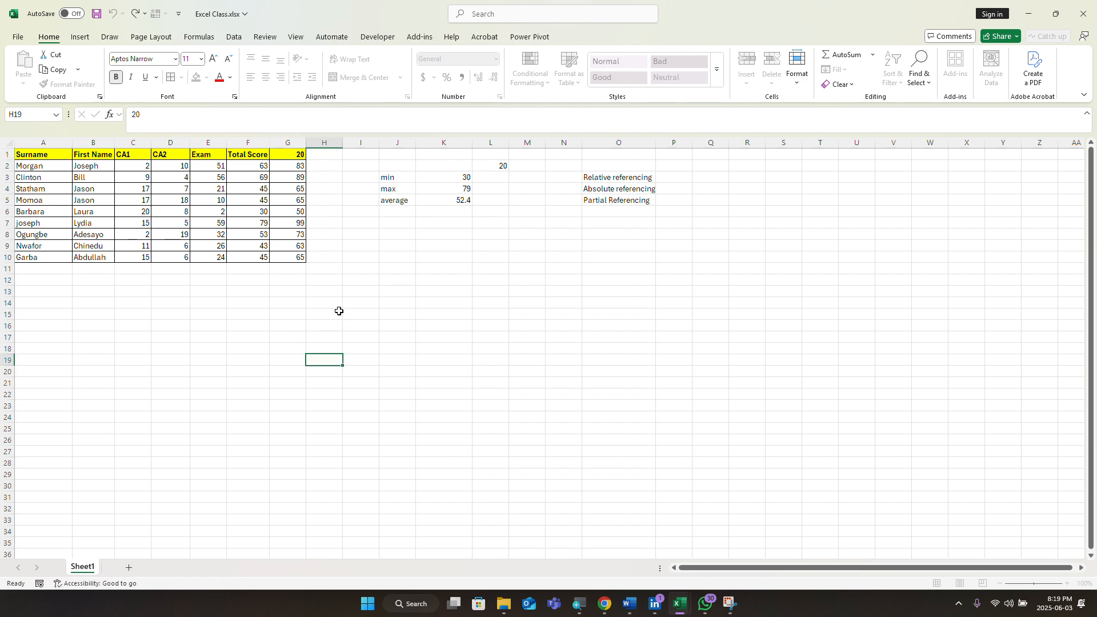
click(295, 154)
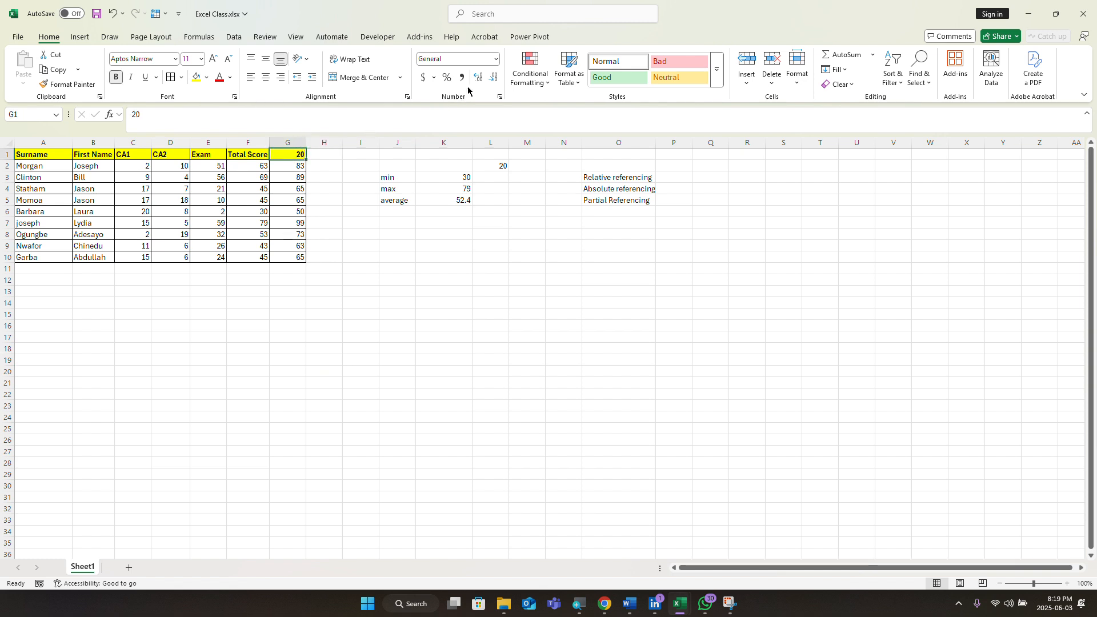
click(496, 59)
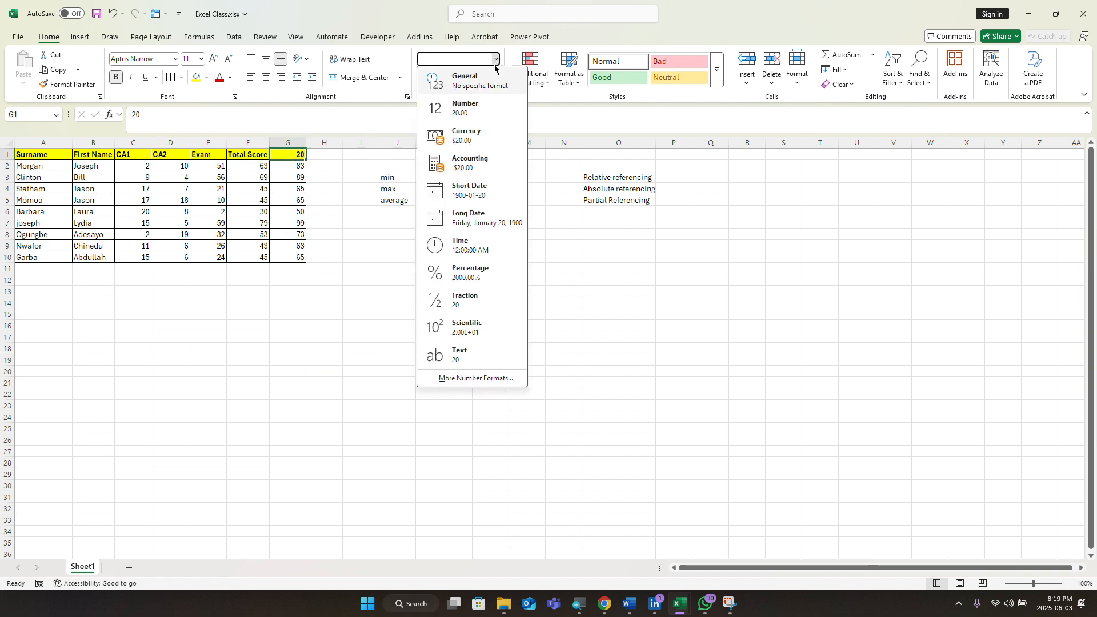
Step: Format G1 as Text and re-enter the header with a leading + so it reads +20
click(462, 351)
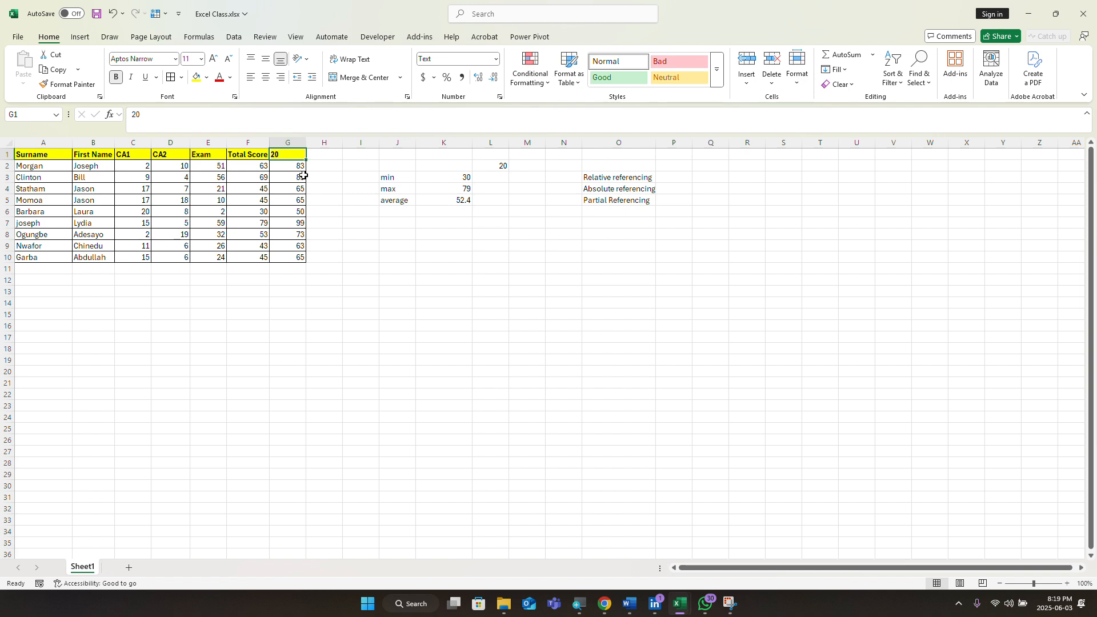
double_click(287, 153)
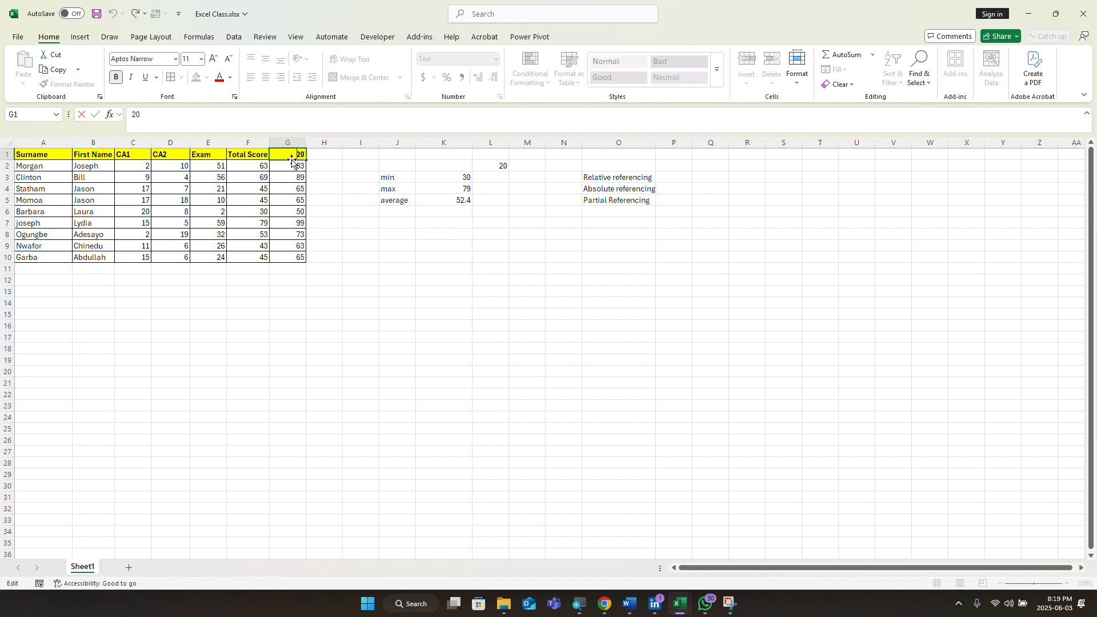
text(+)
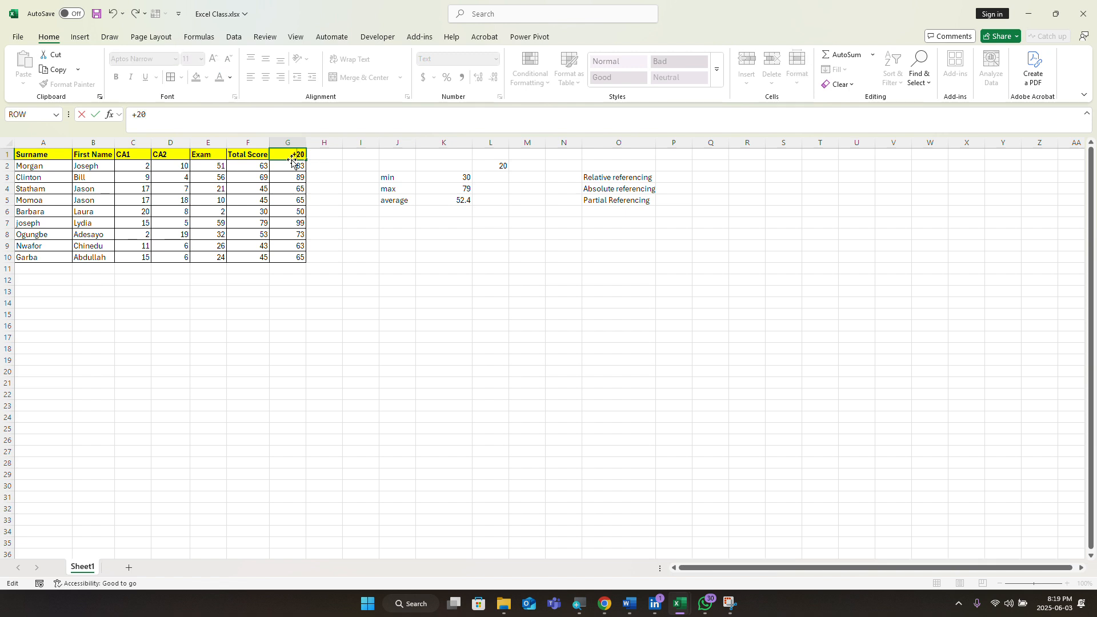
click(338, 213)
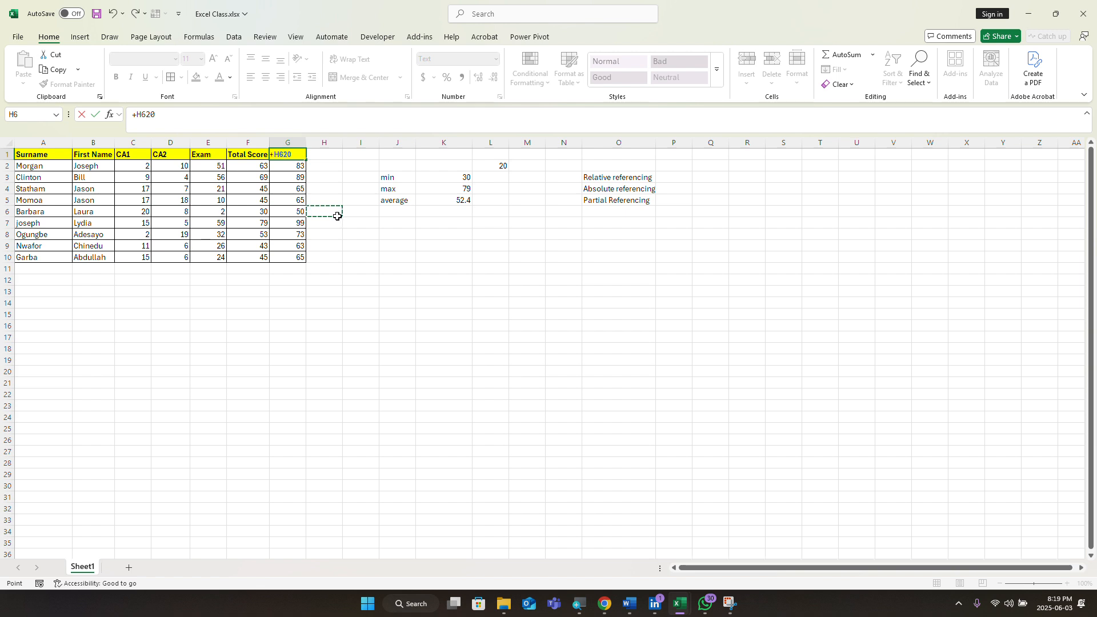
key(BackSpace)
key(BackSpace)
key(Return)
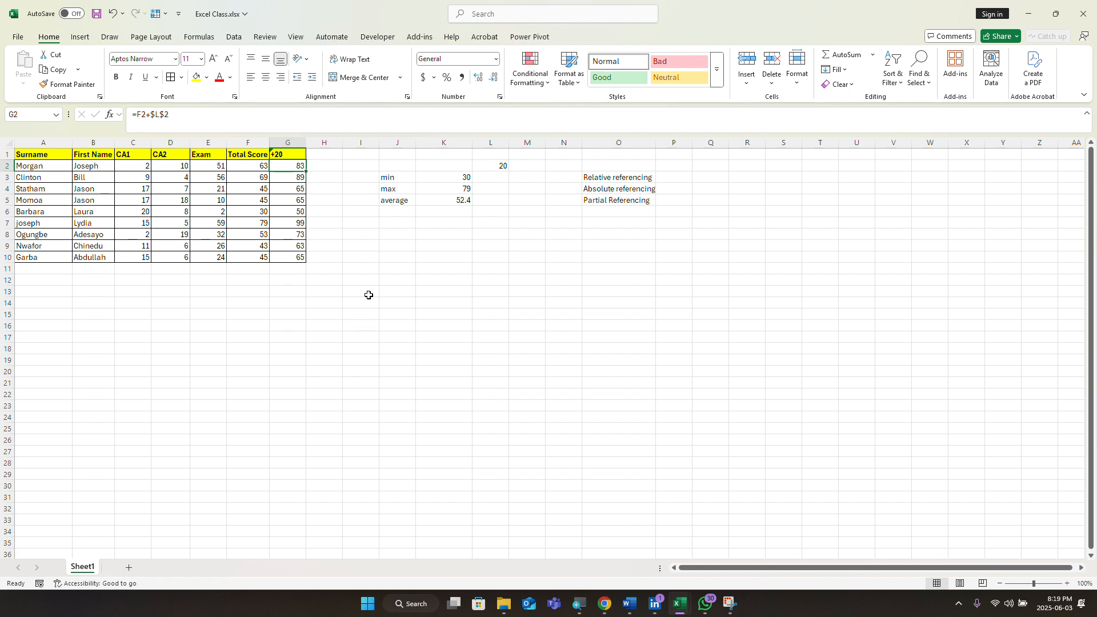
click(322, 167)
click(322, 178)
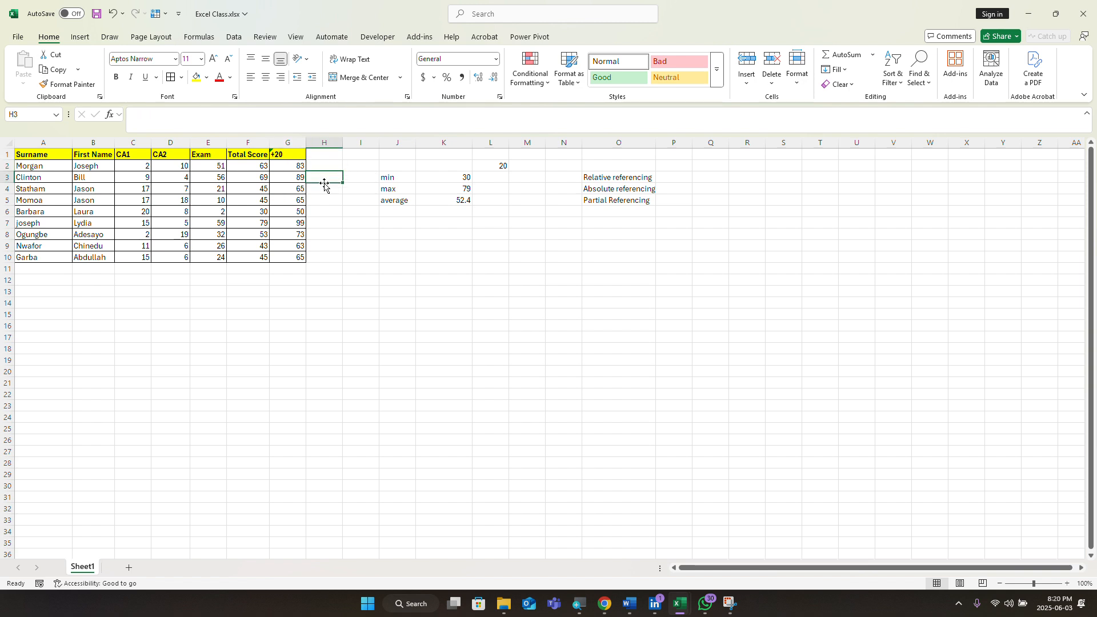
click(325, 189)
click(325, 202)
click(327, 211)
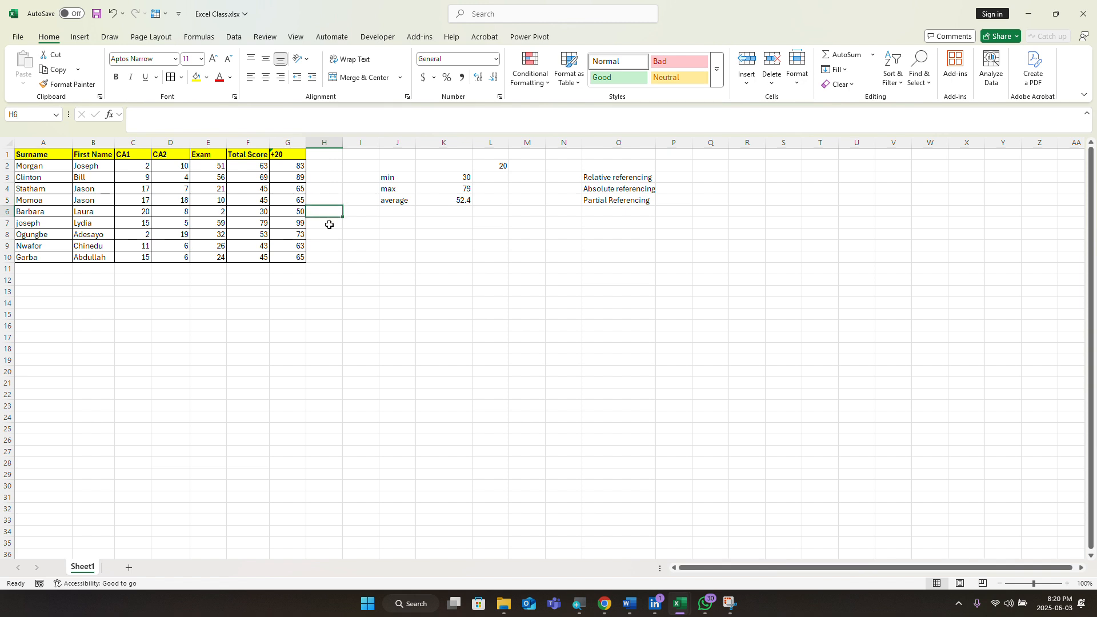
click(328, 223)
click(326, 234)
click(327, 247)
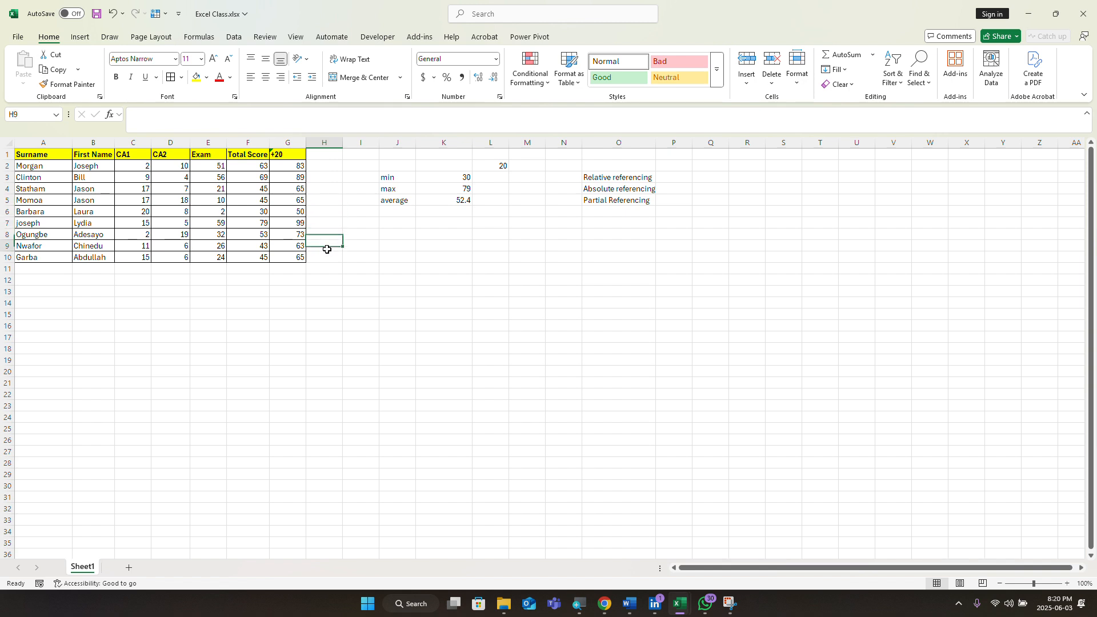
click(327, 257)
click(327, 265)
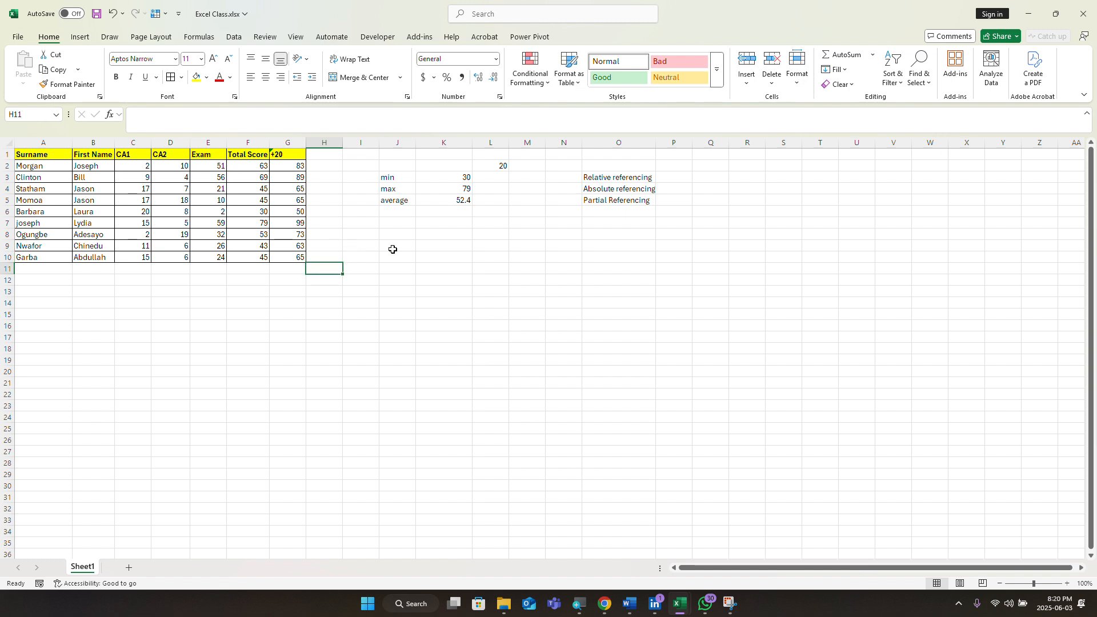
click(500, 167)
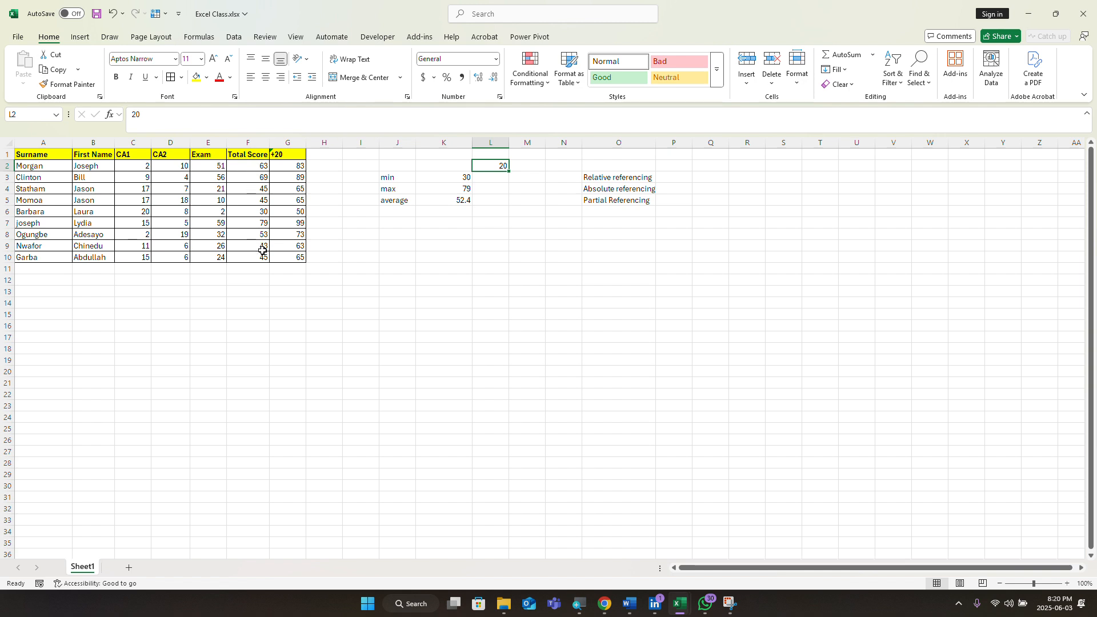
click(313, 167)
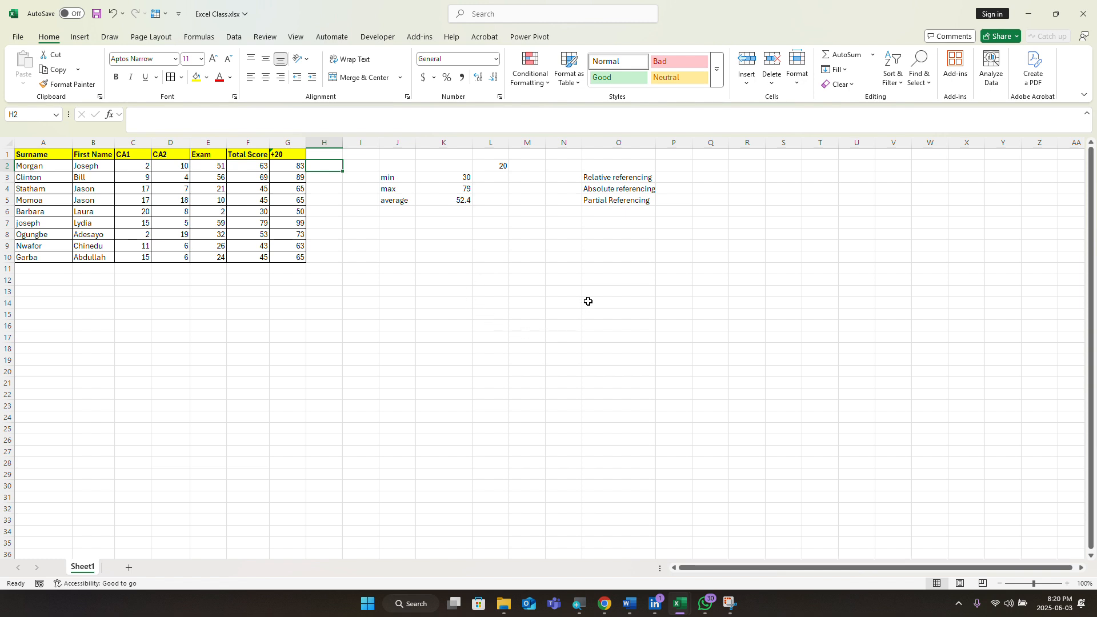
click(612, 223)
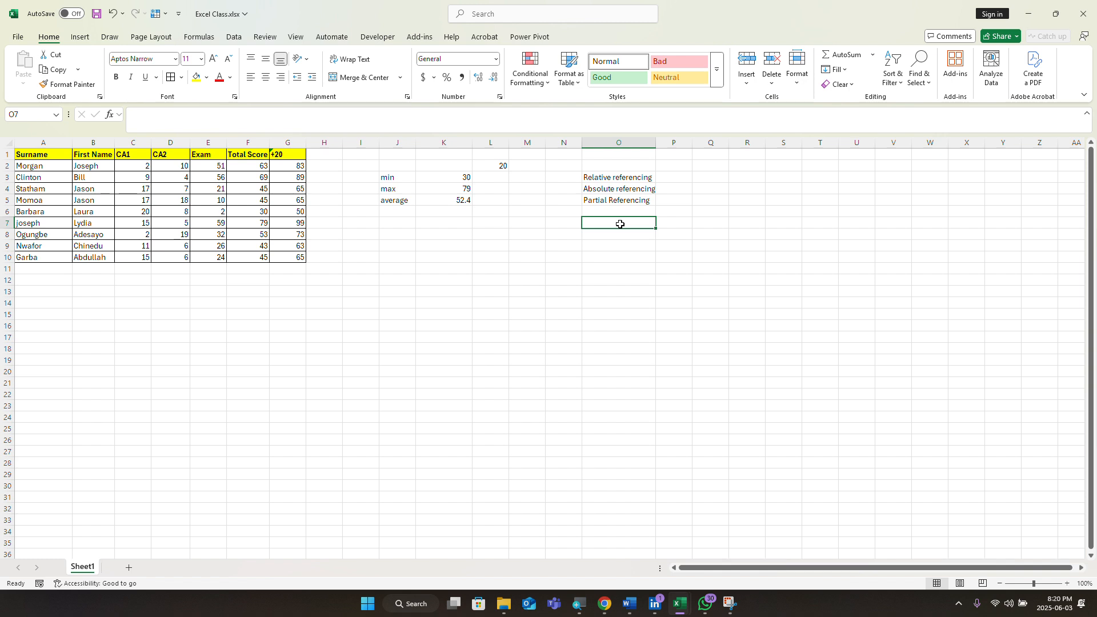
text(if)
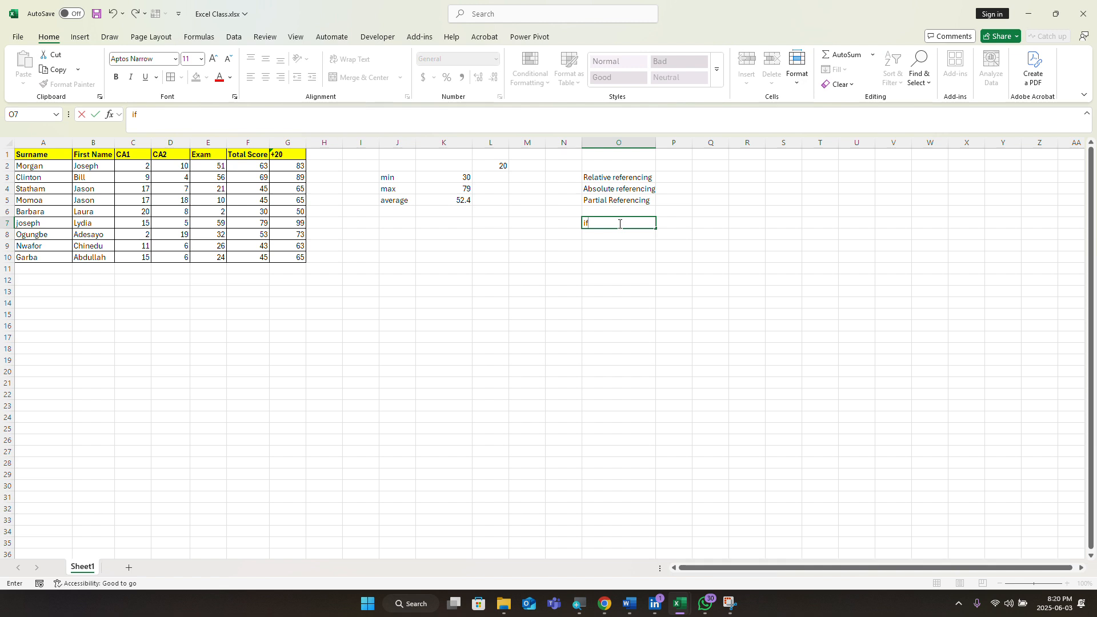
key(BackSpace)
key(BackSpace)
click(493, 246)
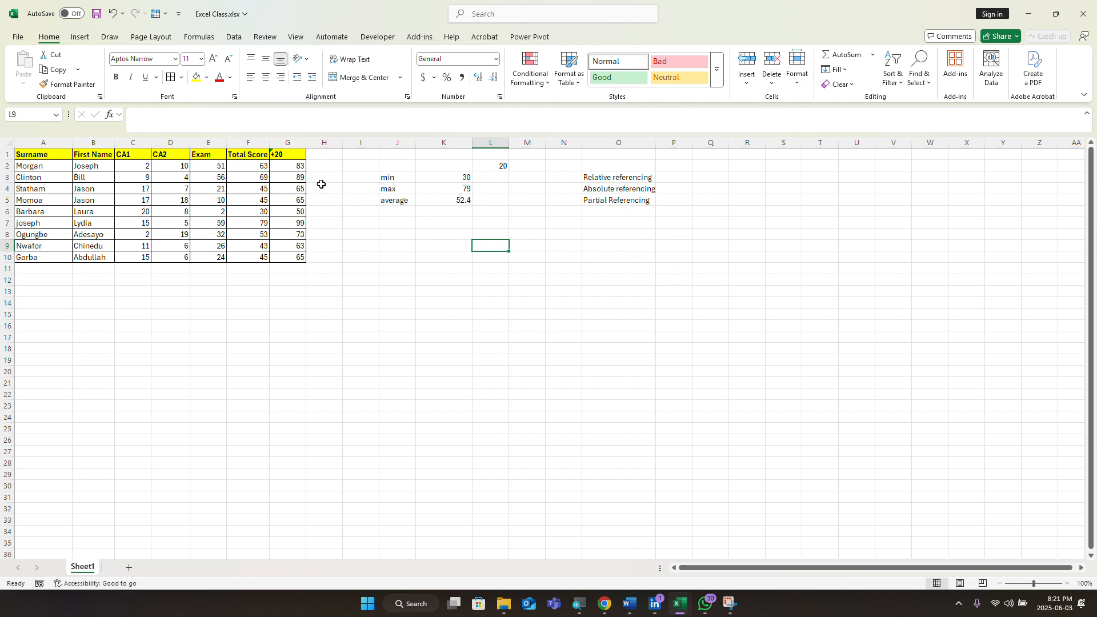
click(321, 166)
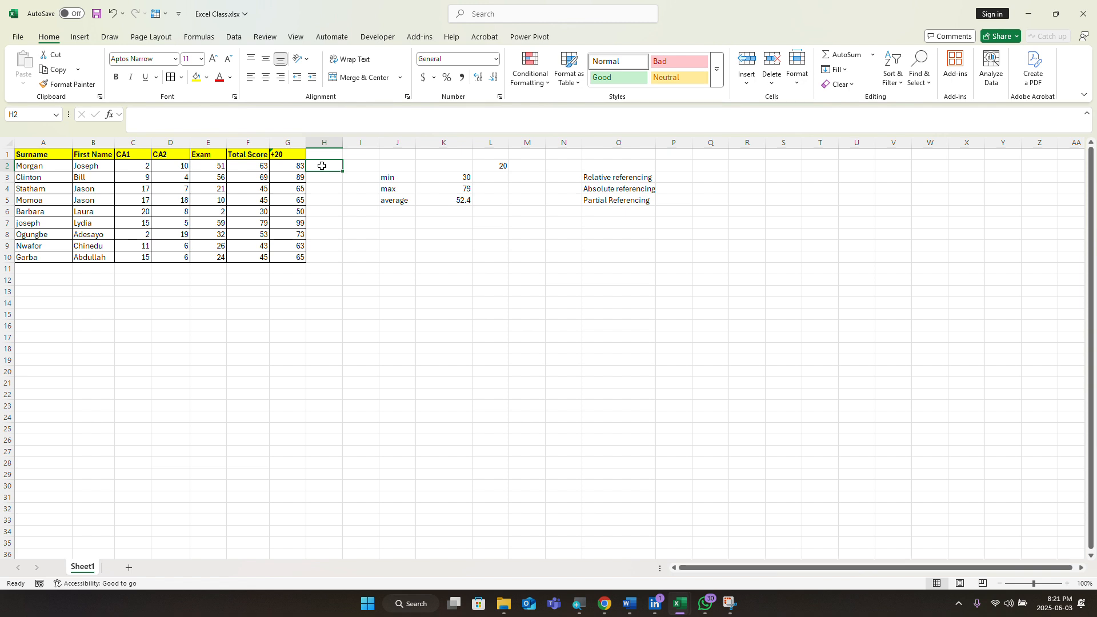
click(624, 241)
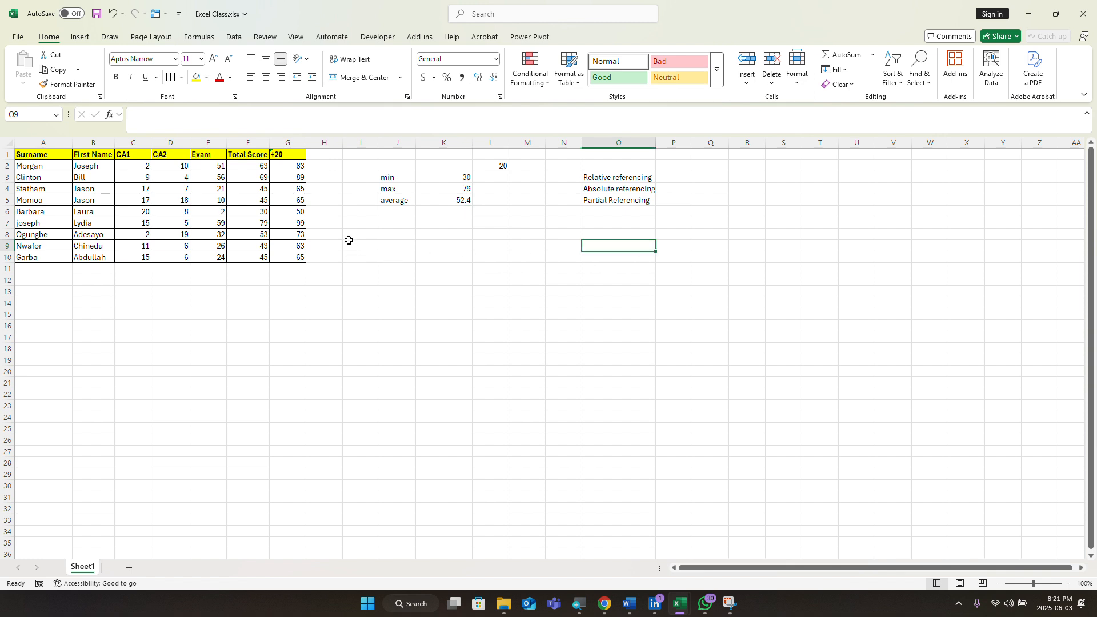
click(321, 166)
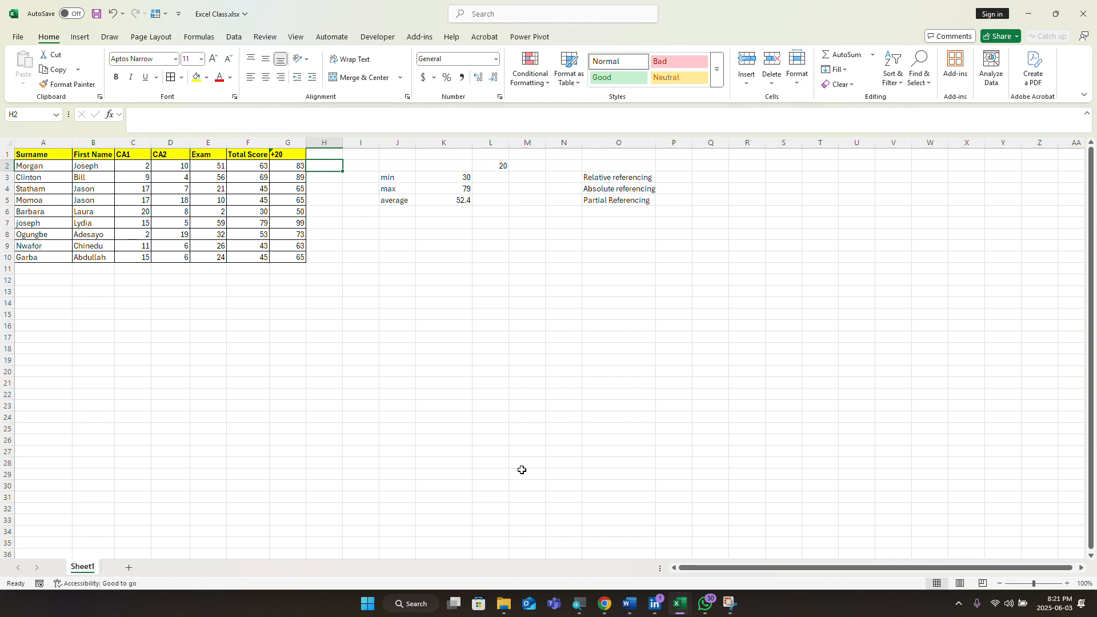
text(=)
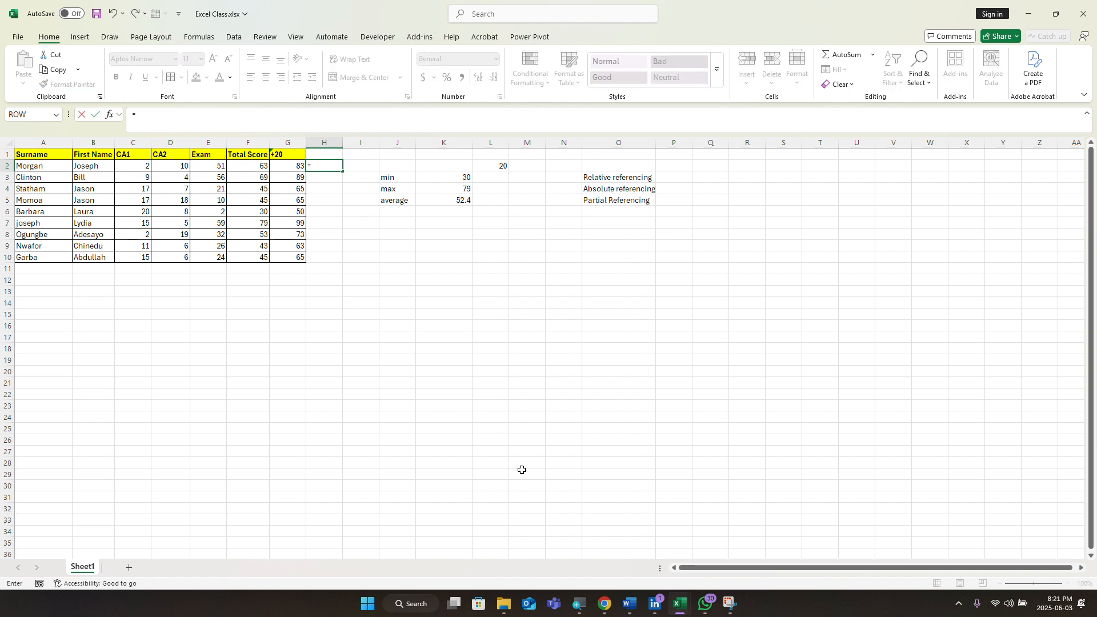
text(if)
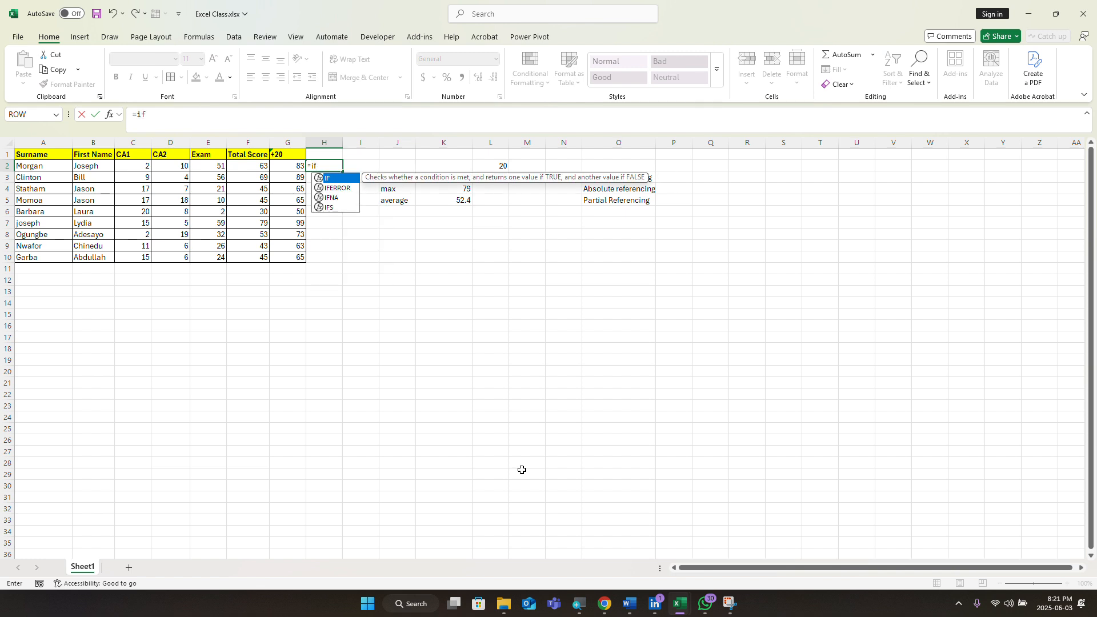
Step: Accept IF in H2 and reference F2 as the start of the logical test
key(Tab)
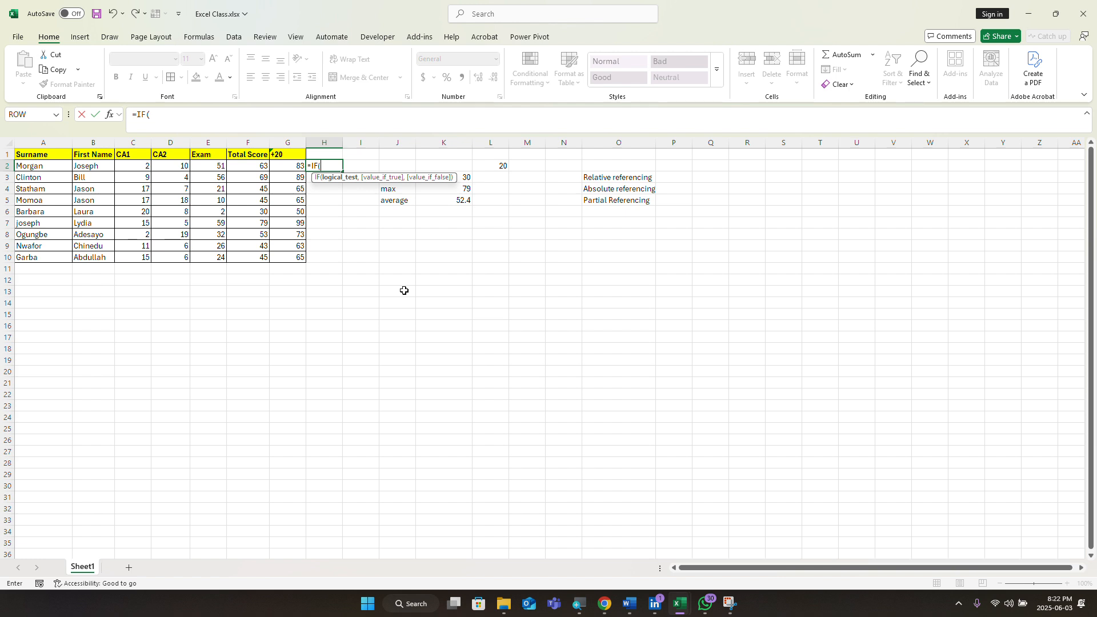
click(242, 165)
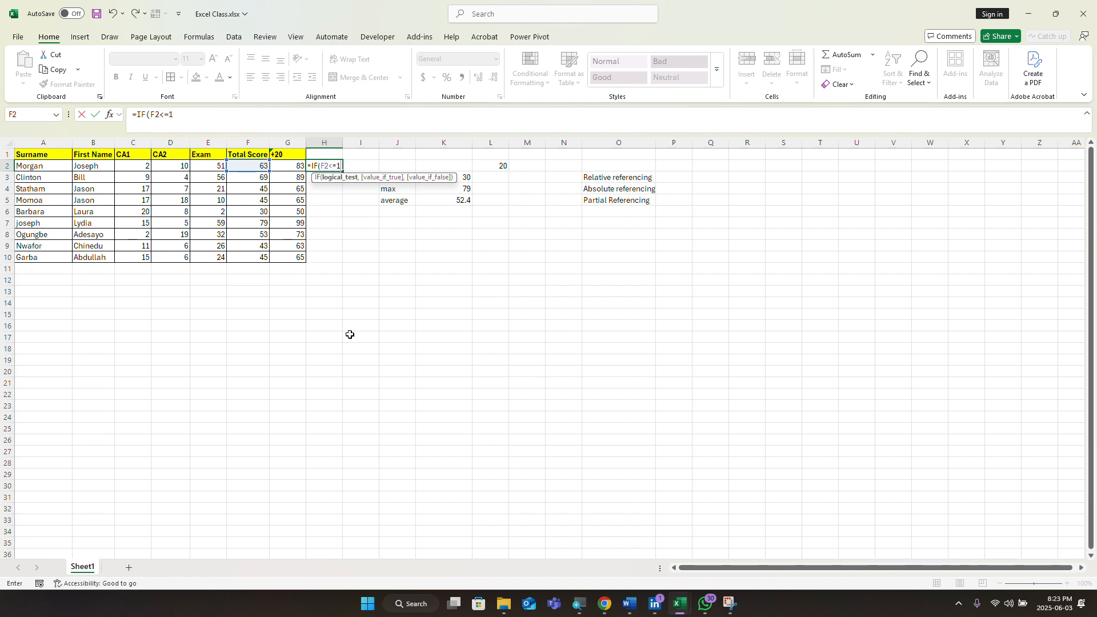
Step: Change the H2 IF condition from F2<=100 to F2>60 and begin the "Good" result
text(00)
text(,)
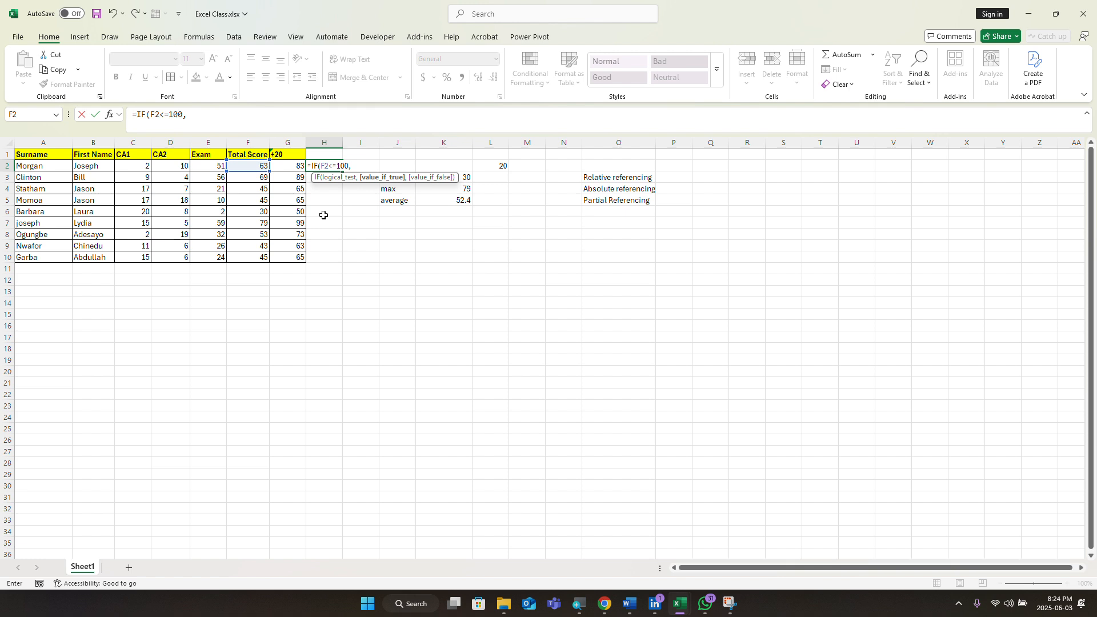
click(337, 167)
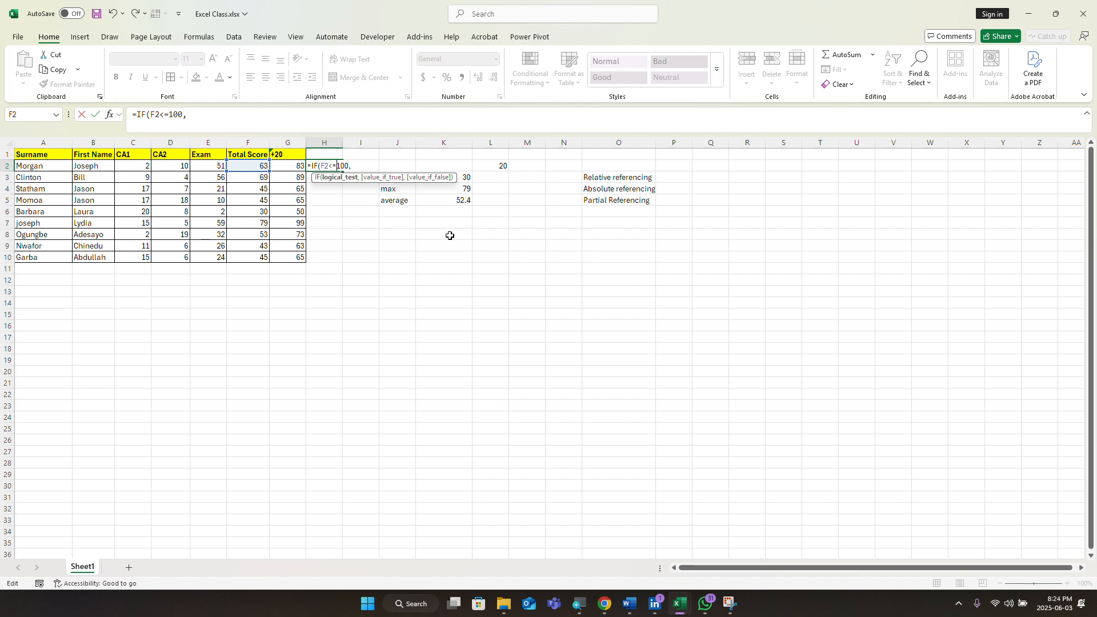
key(BackSpace)
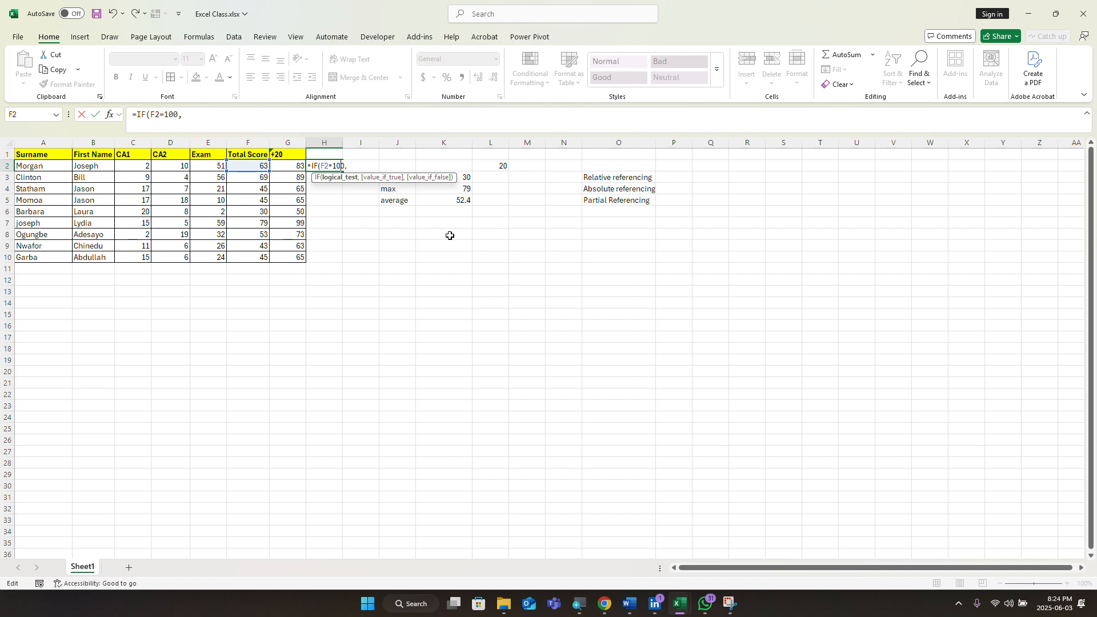
key(Delete)
key(Delete)
key(Delete)
key(BackSpace)
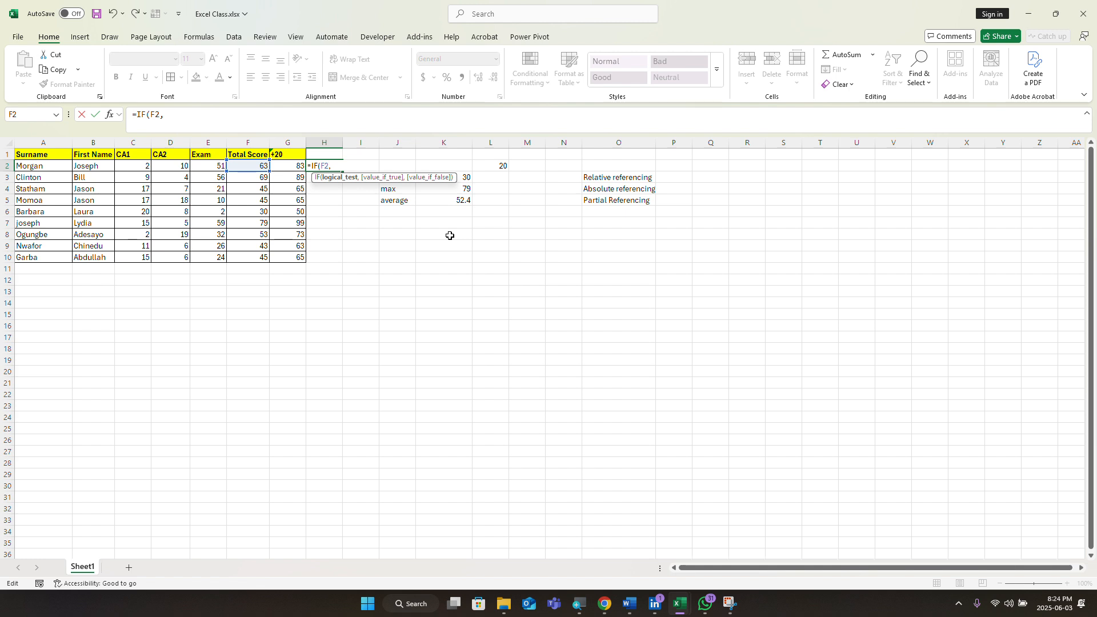
text(>60)
key(Right)
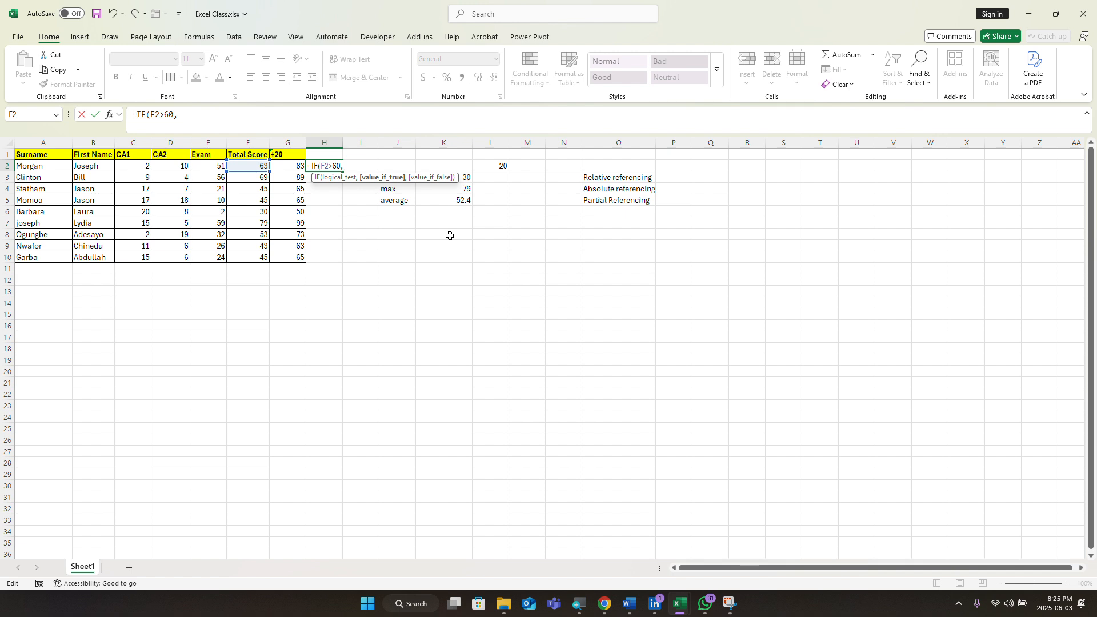
text("G)
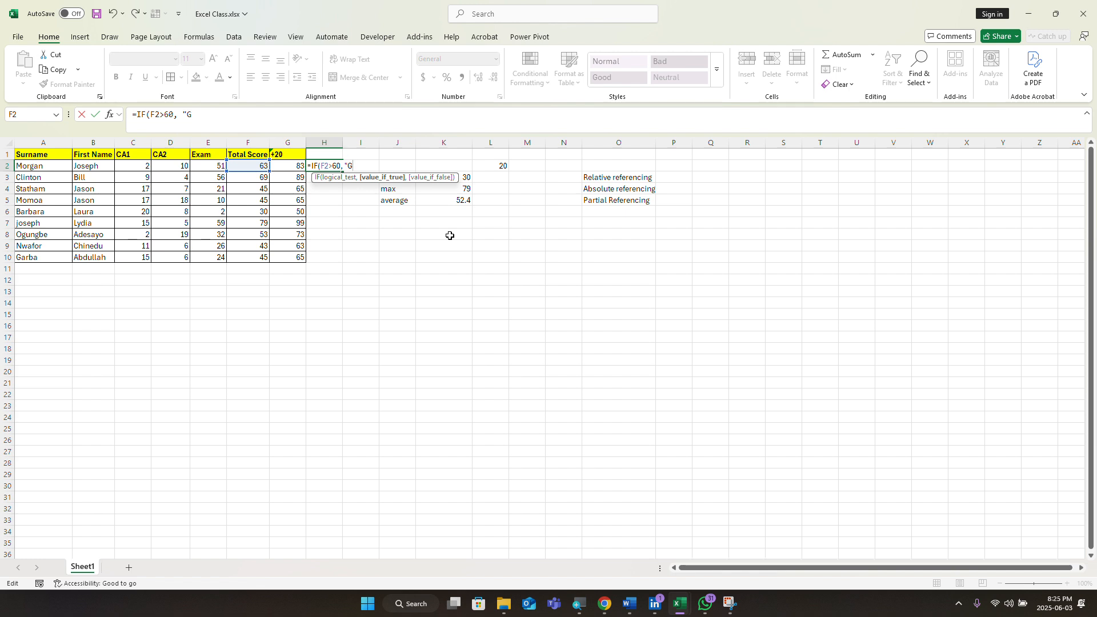
text(ood)
Step: Finish and commit the formula as =IF(F2>60, "Good", "Not good")
text(,)
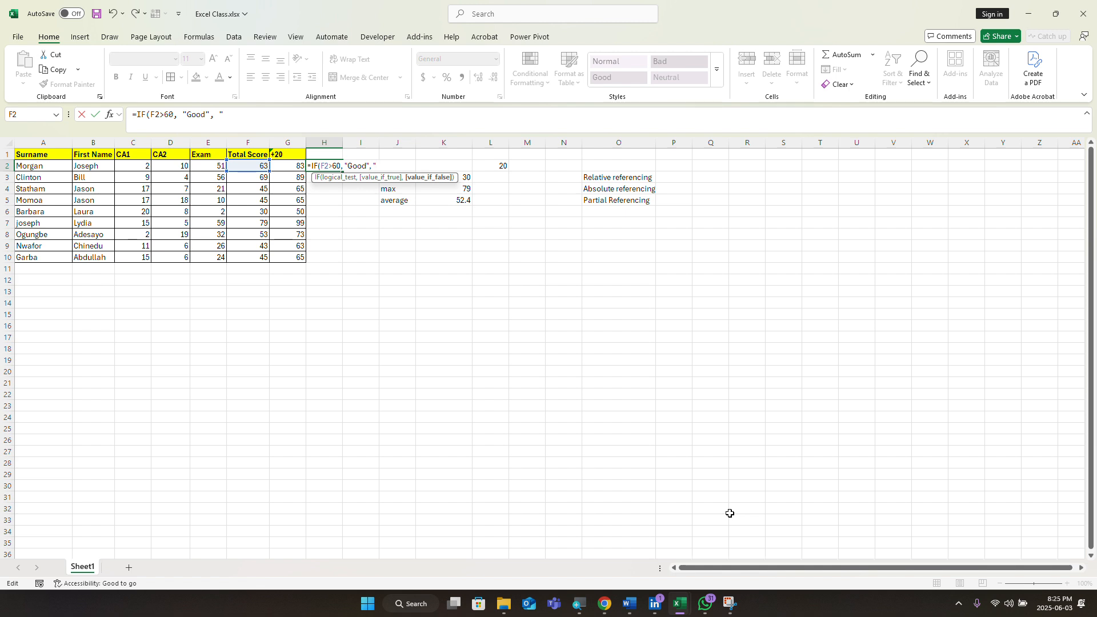
text(Not goo)
text(d"))
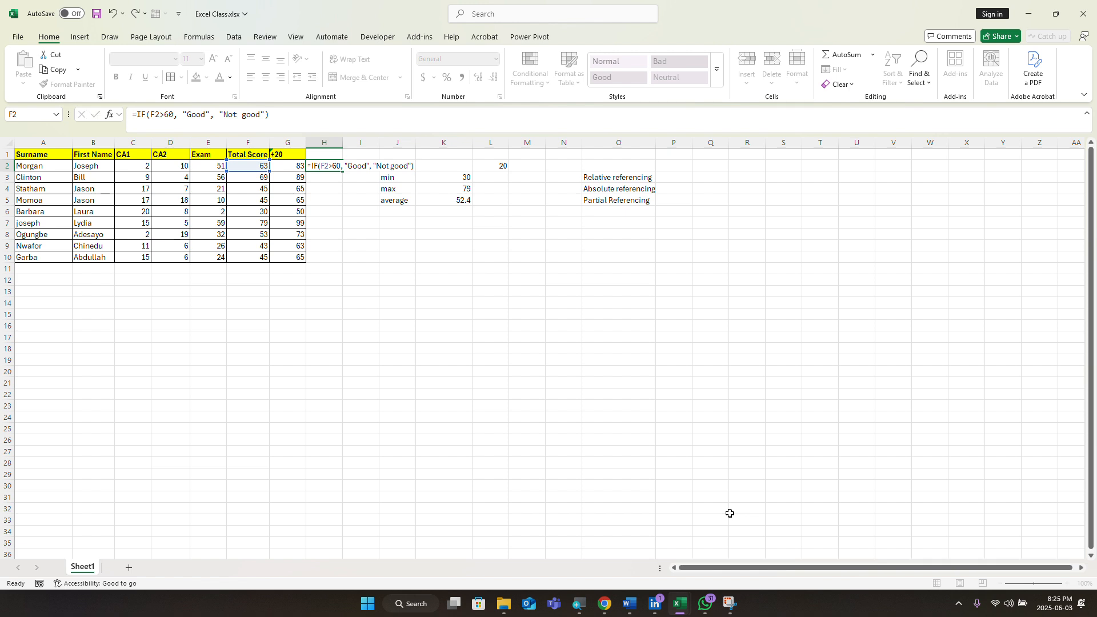
key(Return)
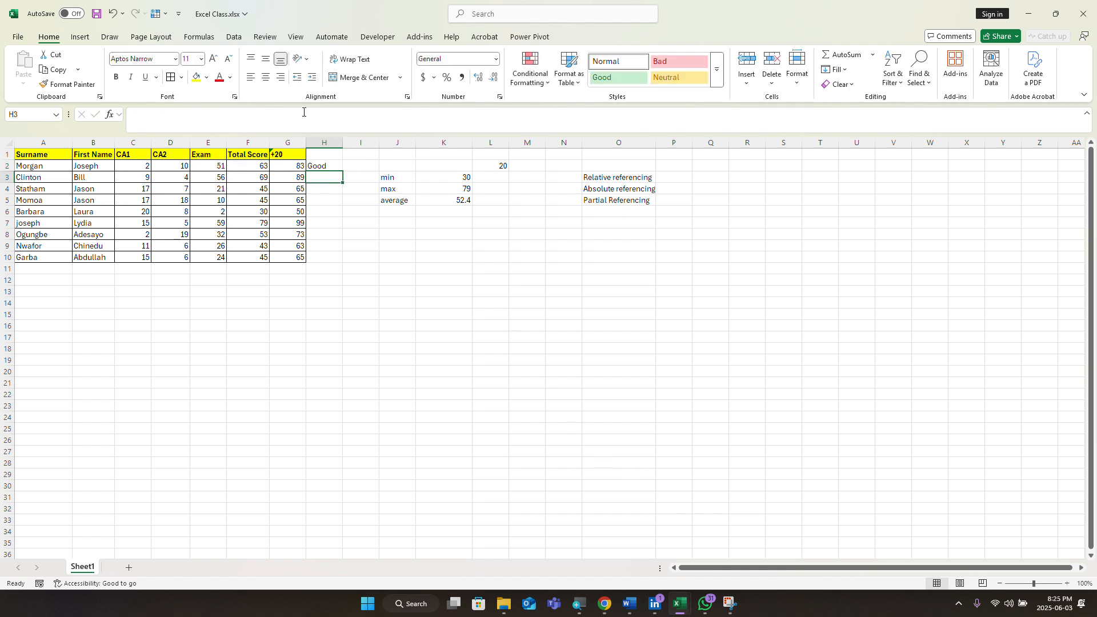
Step: Change D2's CA2 score from 10 to 5 and confirm H2 shows Not good for the 58 total
click(322, 166)
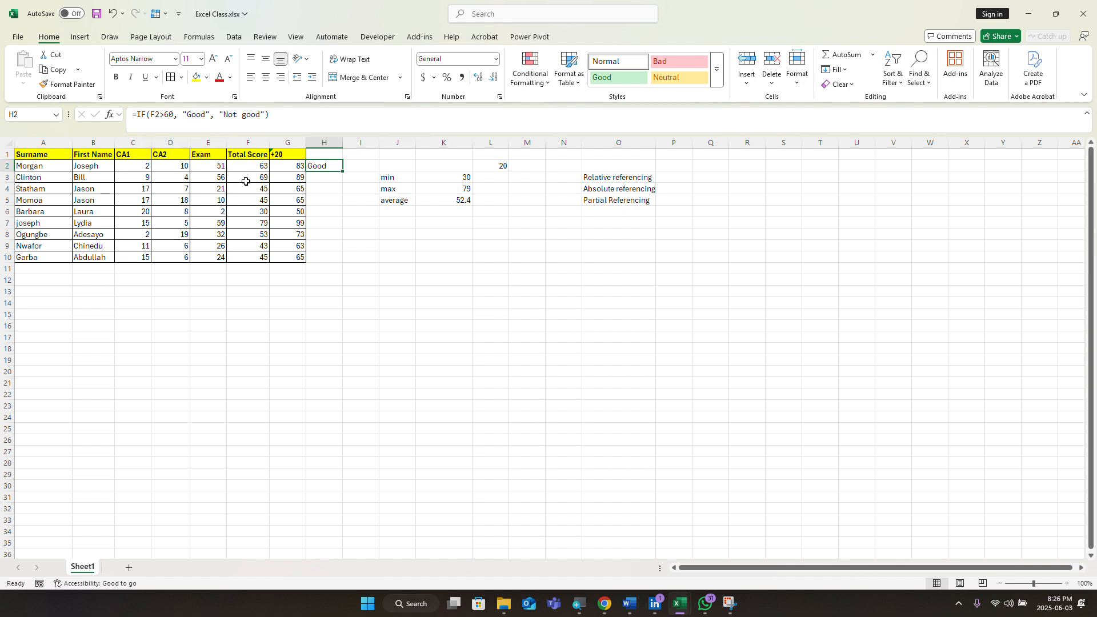
click(258, 165)
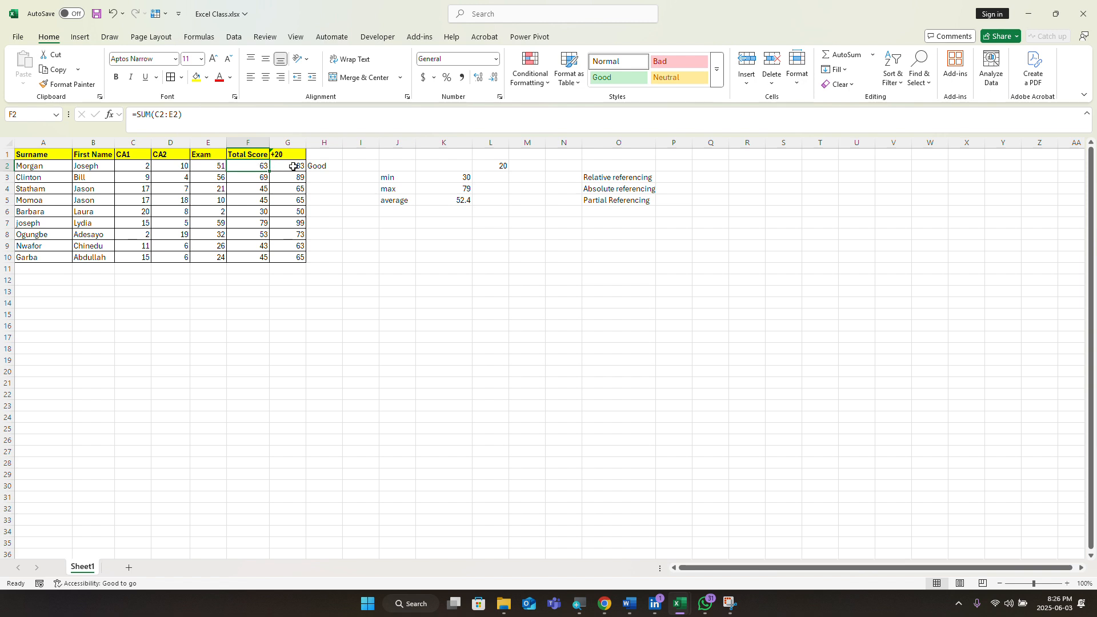
click(180, 168)
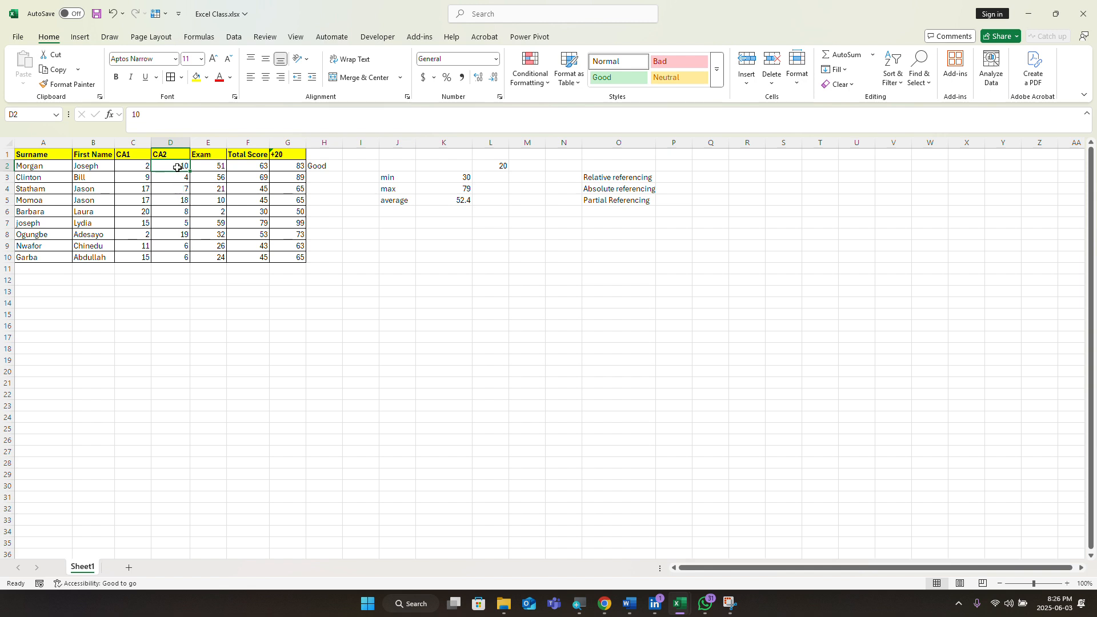
key(BackSpace)
text(5)
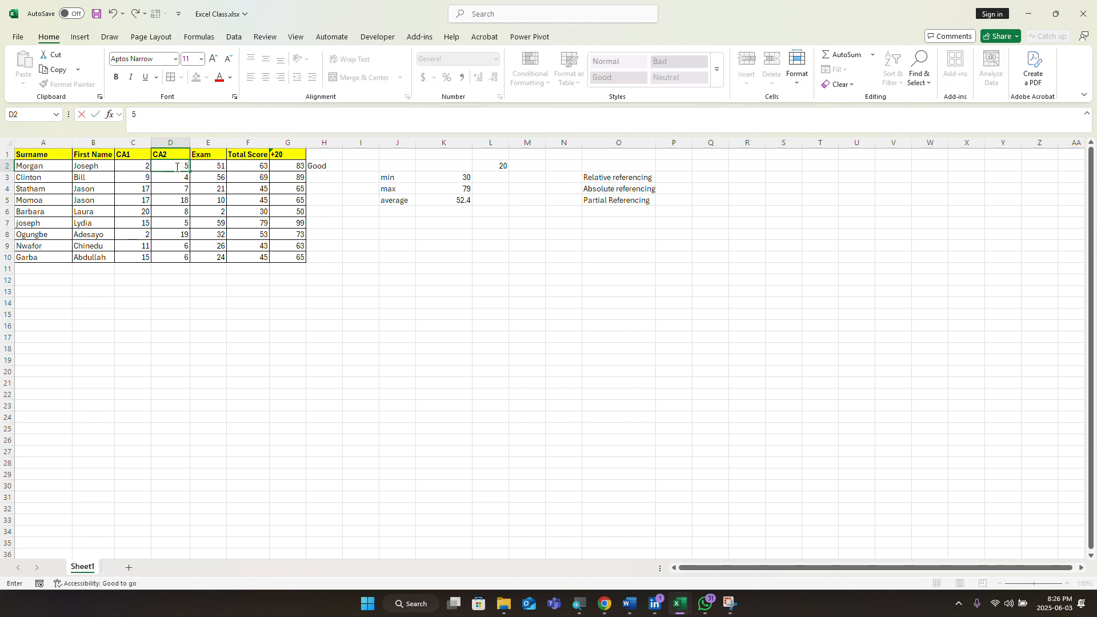
key(Return)
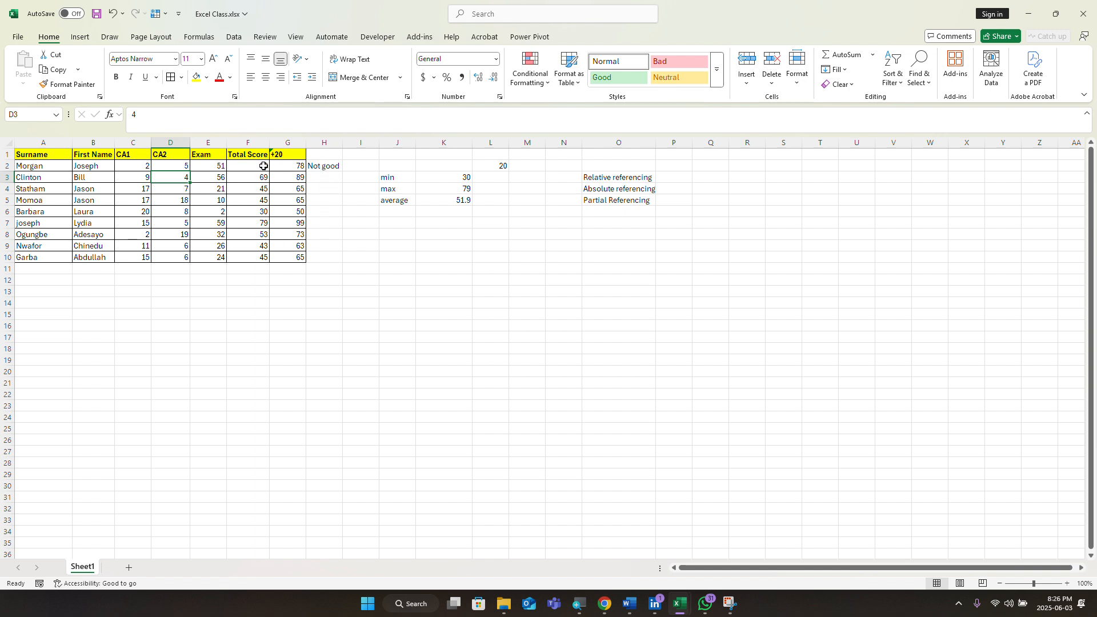
click(329, 167)
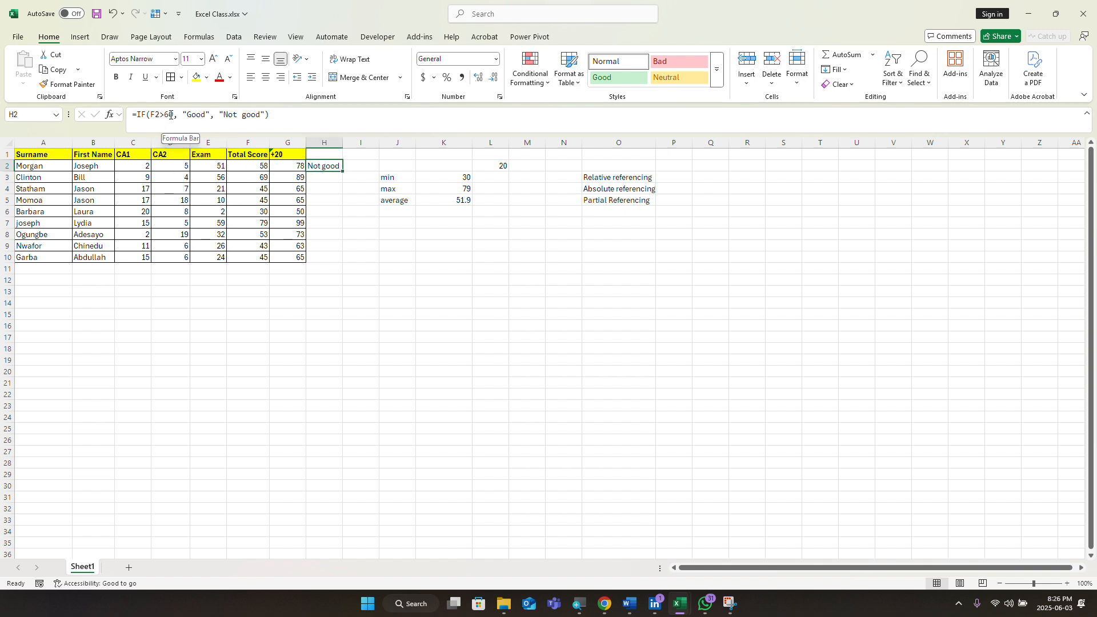
click(272, 115)
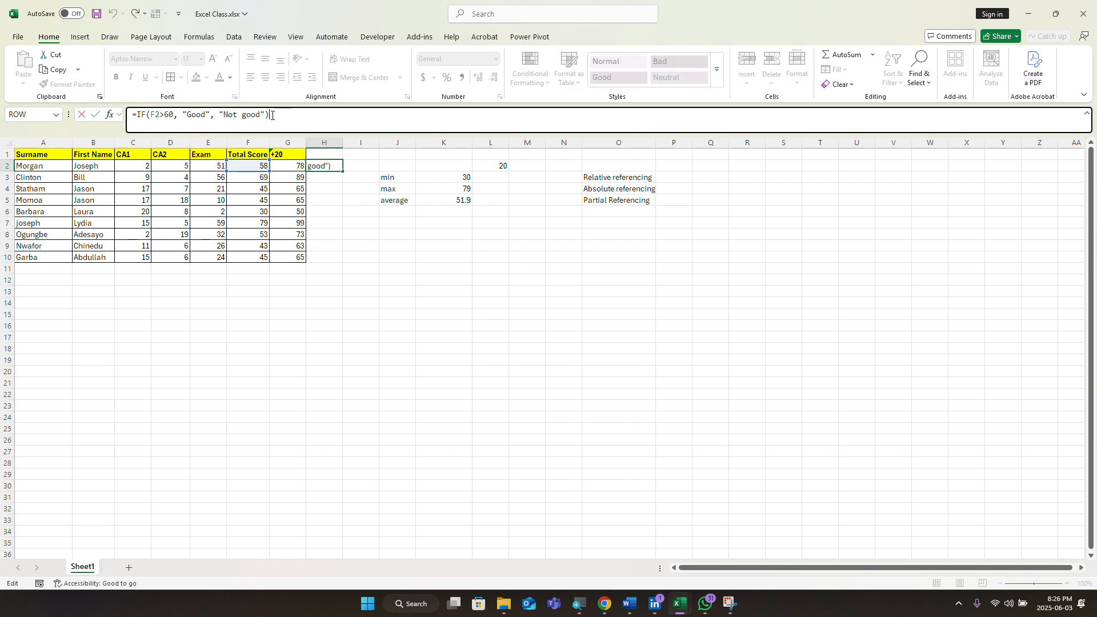
key(BackSpace)
key(BackSpace)
key(BackSpace)
key(BackSpace)
key(BackSpace)
key(BackSpace)
key(BackSpace)
key(BackSpace)
key(BackSpace)
key(BackSpace)
key(BackSpace)
key(BackSpace)
key(BackSpace)
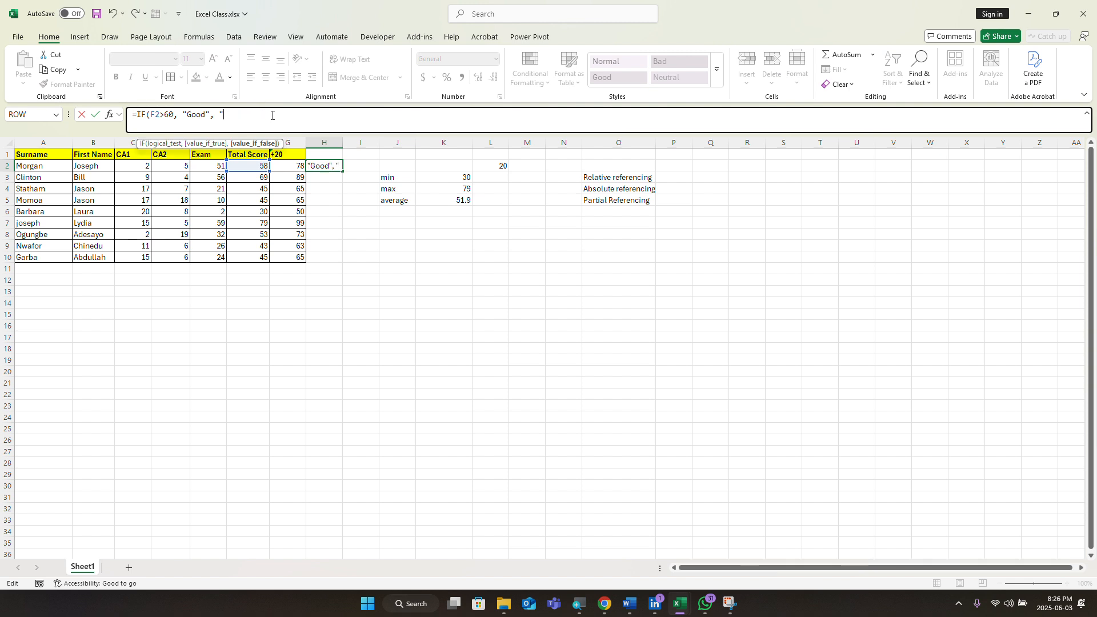
key(BackSpace)
key(BackSpace)
key(BackSpace)
key(BackSpace)
key(BackSpace)
key(BackSpace)
key(BackSpace)
key(BackSpace)
key(BackSpace)
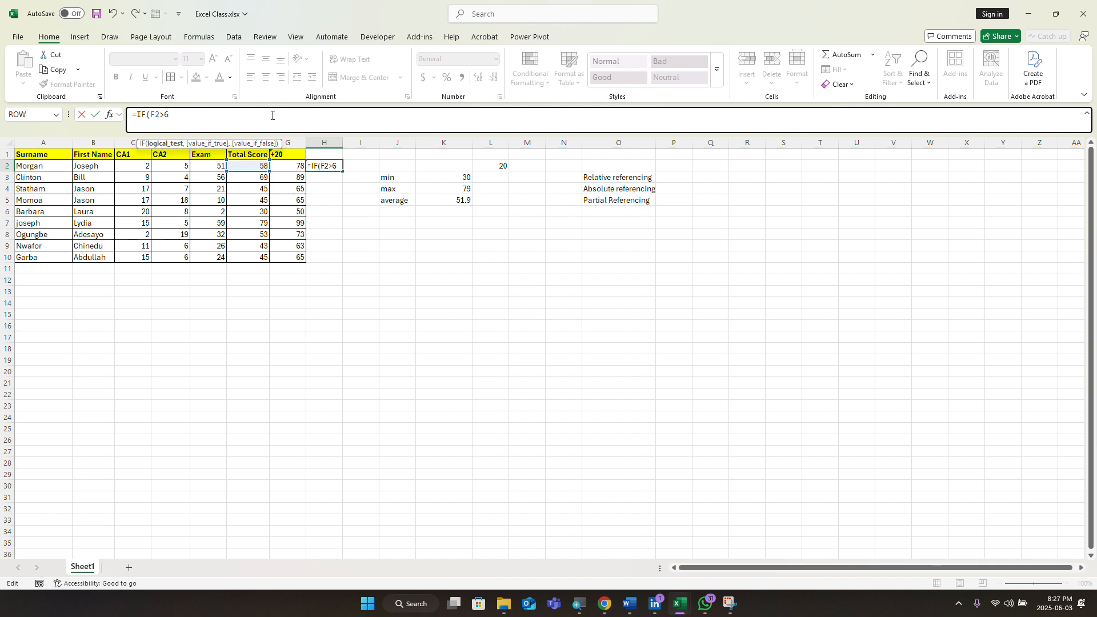
key(BackSpace)
text(>60, "Good", "Not good"))
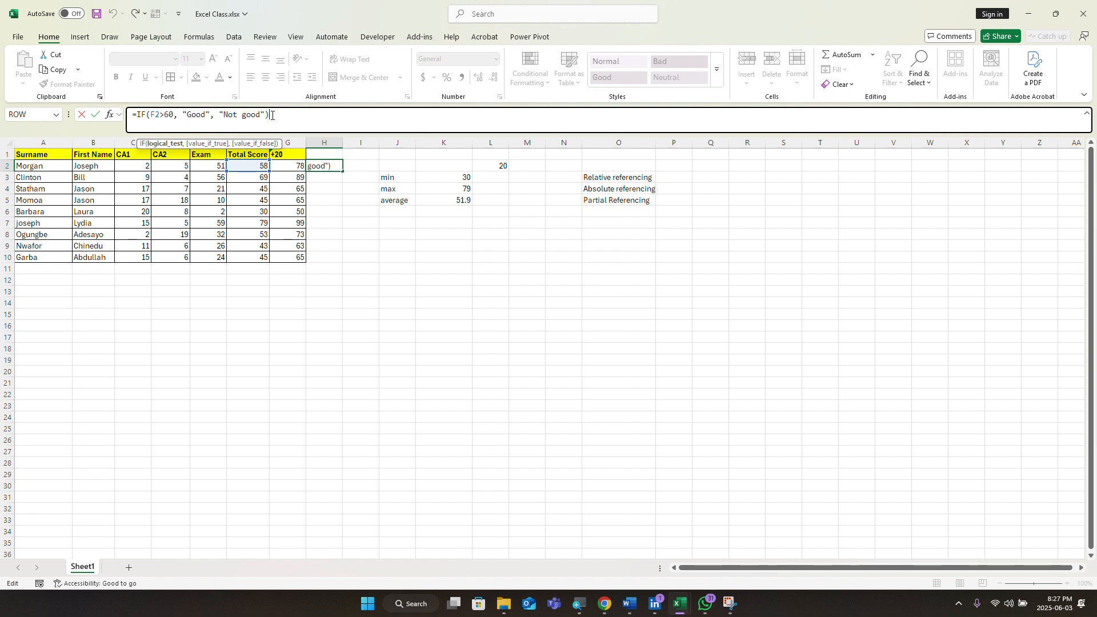
key(Return)
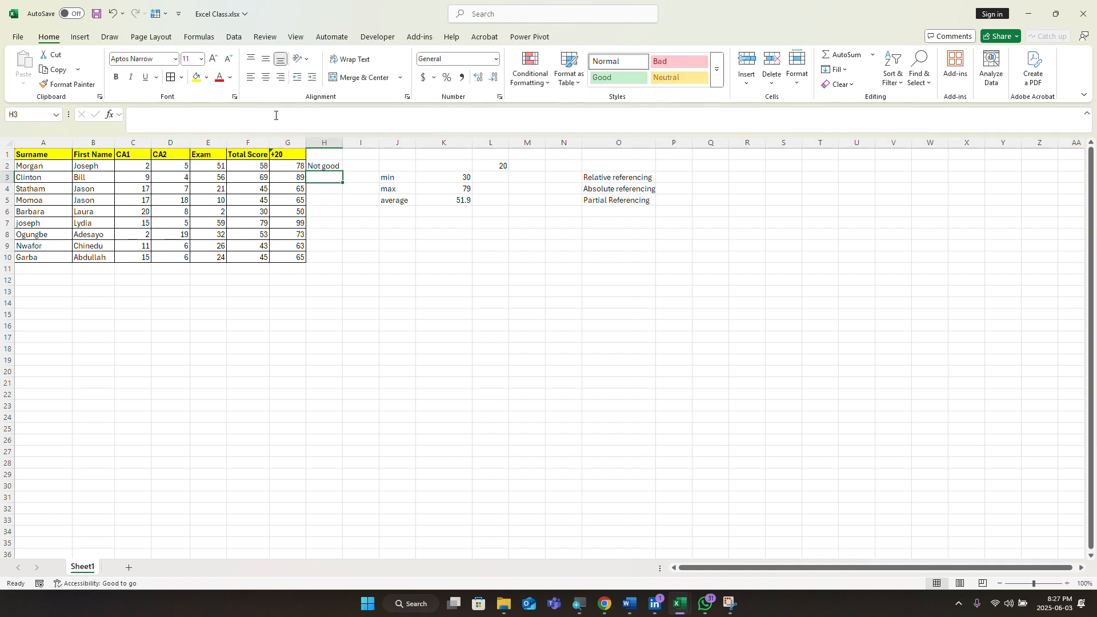
click(315, 166)
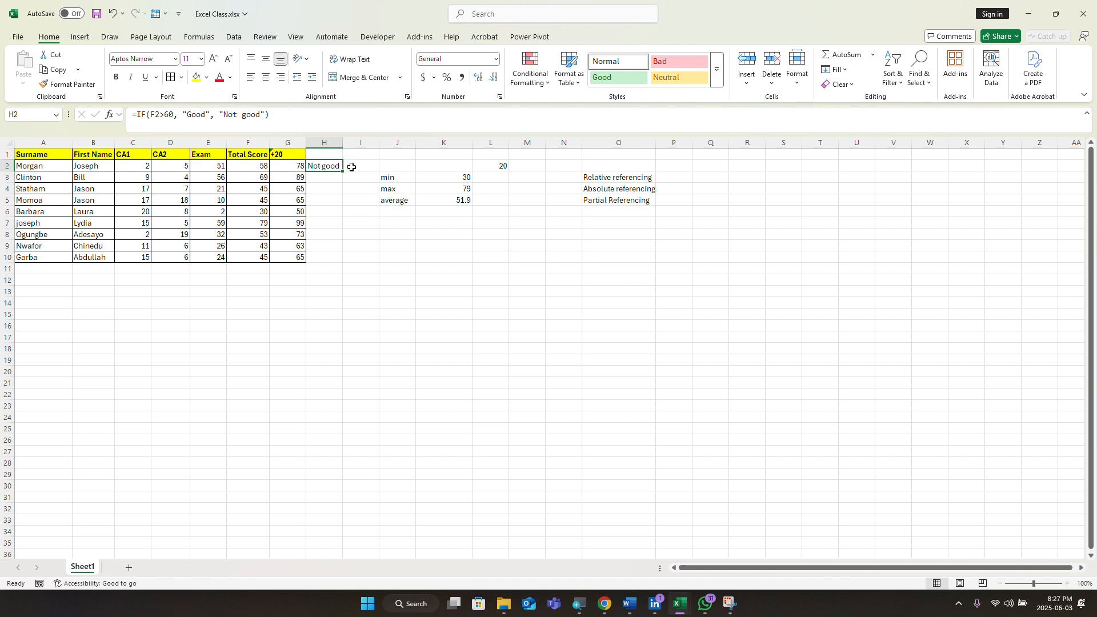
drag(341, 169, 334, 262)
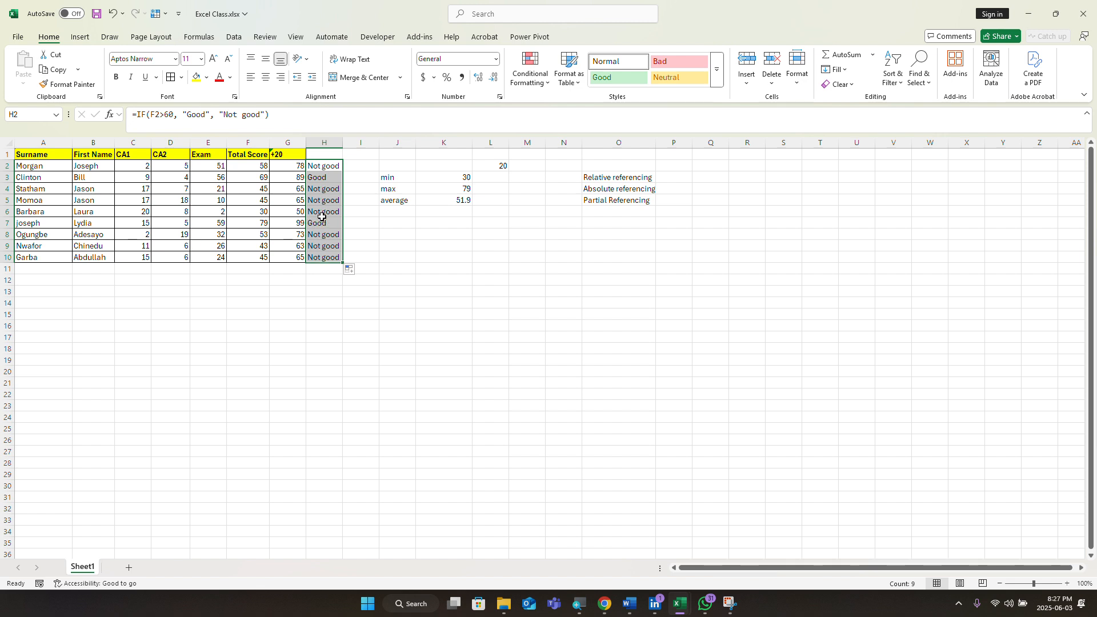
key(ctrl+z)
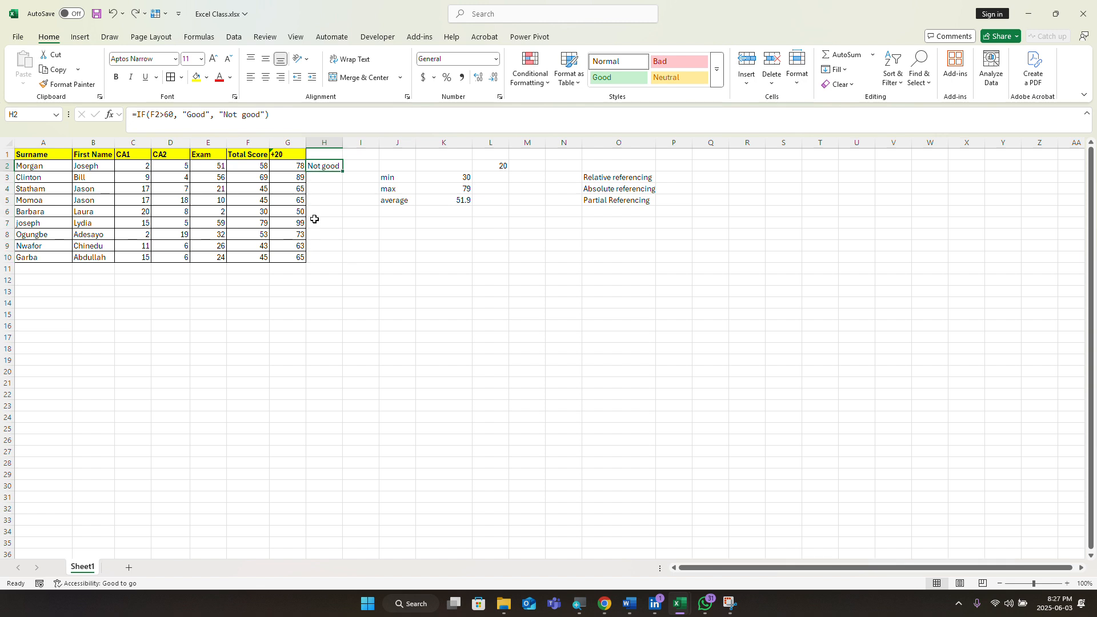
Step: Rewrite H2's first test as F2<=100 returning "A"
click(266, 117)
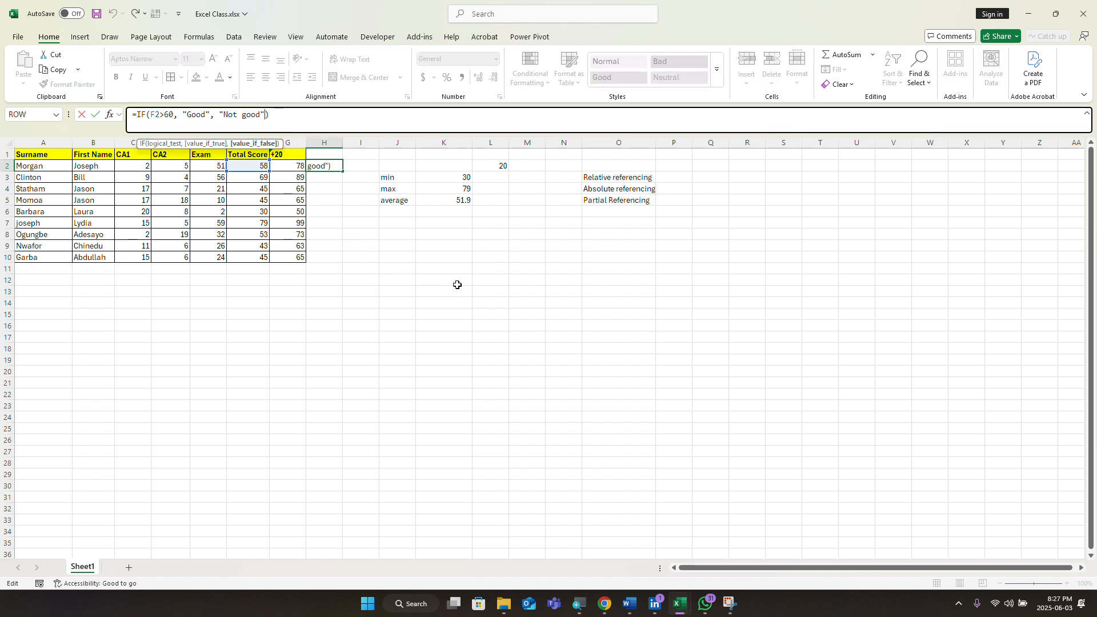
key(BackSpace)
key(BackSpace)
key(BackSpace)
key(BackSpace)
key(BackSpace)
key(BackSpace)
key(BackSpace)
key(BackSpace)
key(BackSpace)
key(BackSpace)
key(BackSpace)
key(BackSpace)
key(BackSpace)
key(BackSpace)
key(BackSpace)
key(BackSpace)
key(BackSpace)
key(BackSpace)
key(BackSpace)
key(BackSpace)
key(BackSpace)
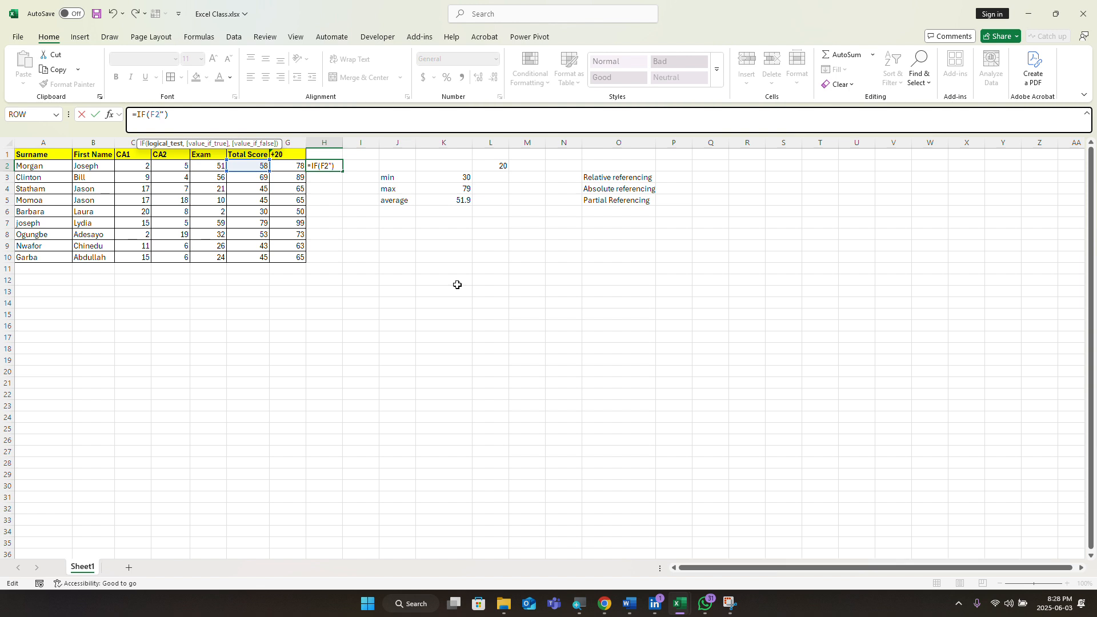
text(<=100,)
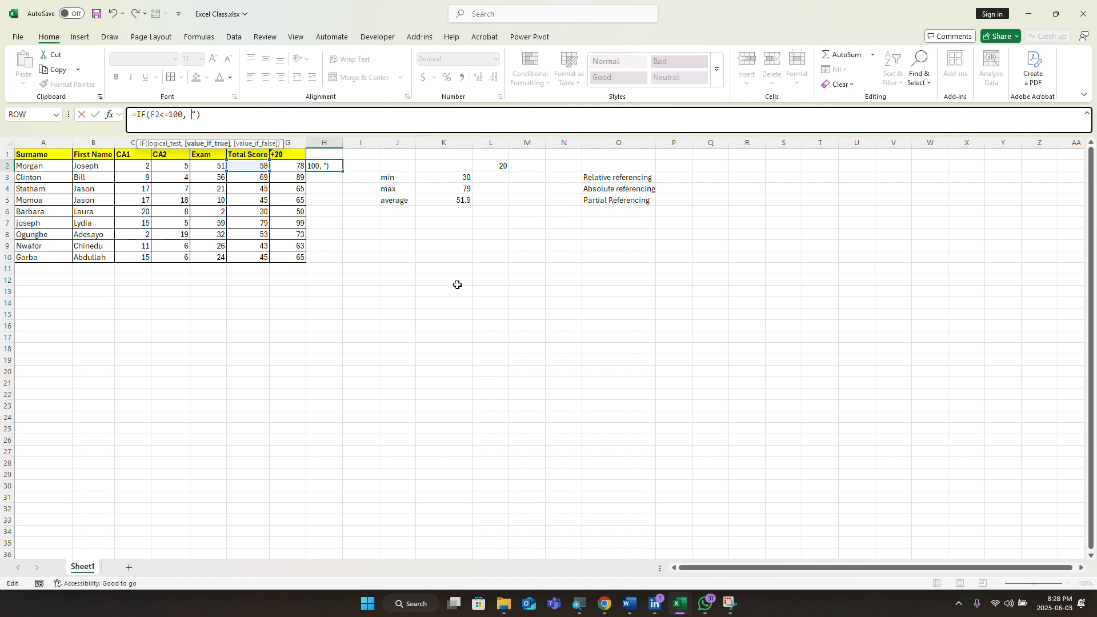
text(A)
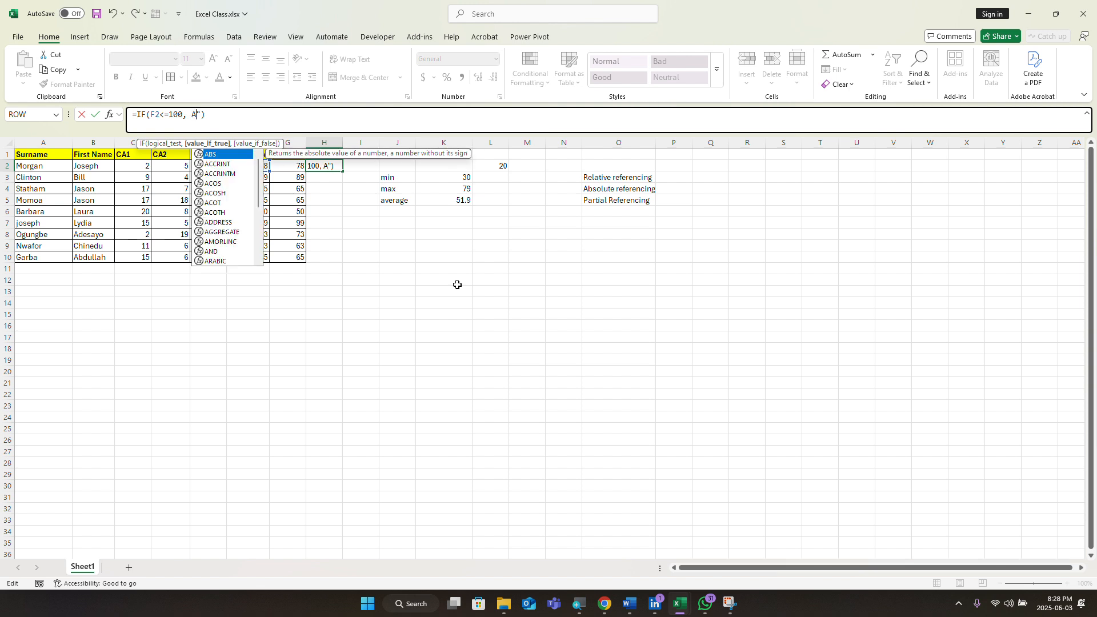
key(Left)
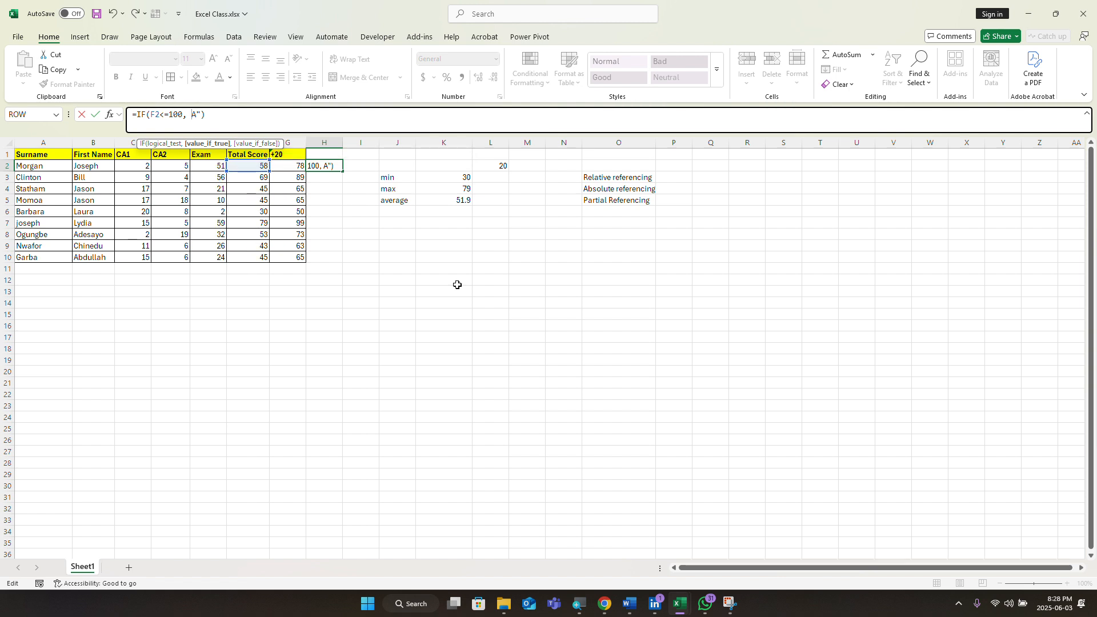
text(")
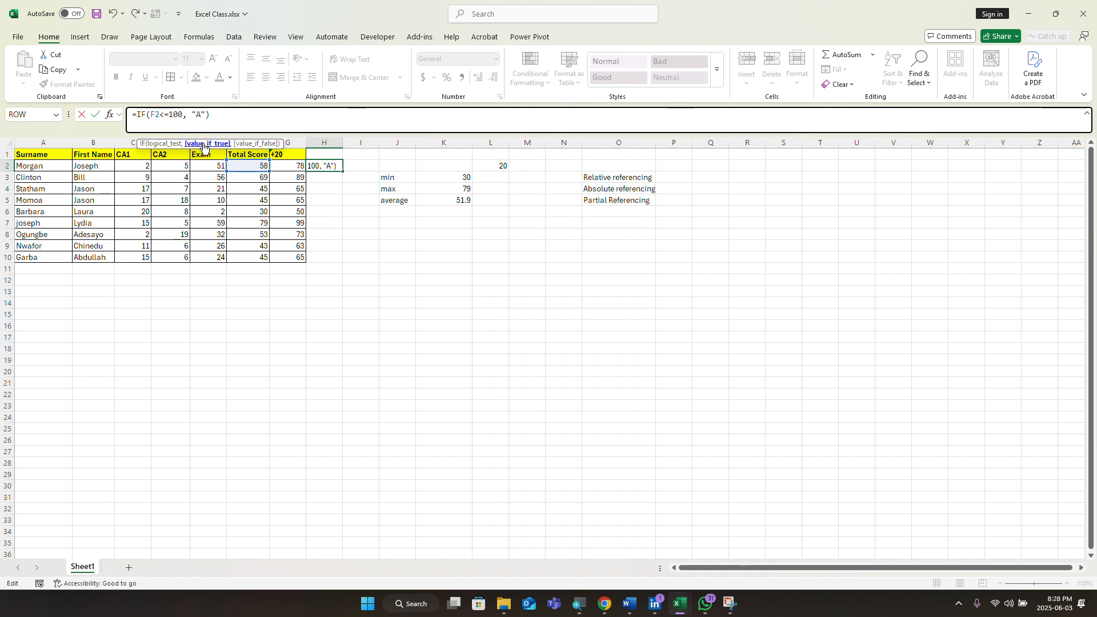
Step: Open a second nested IF after "A" and reference F2 in it
click(207, 113)
text(,)
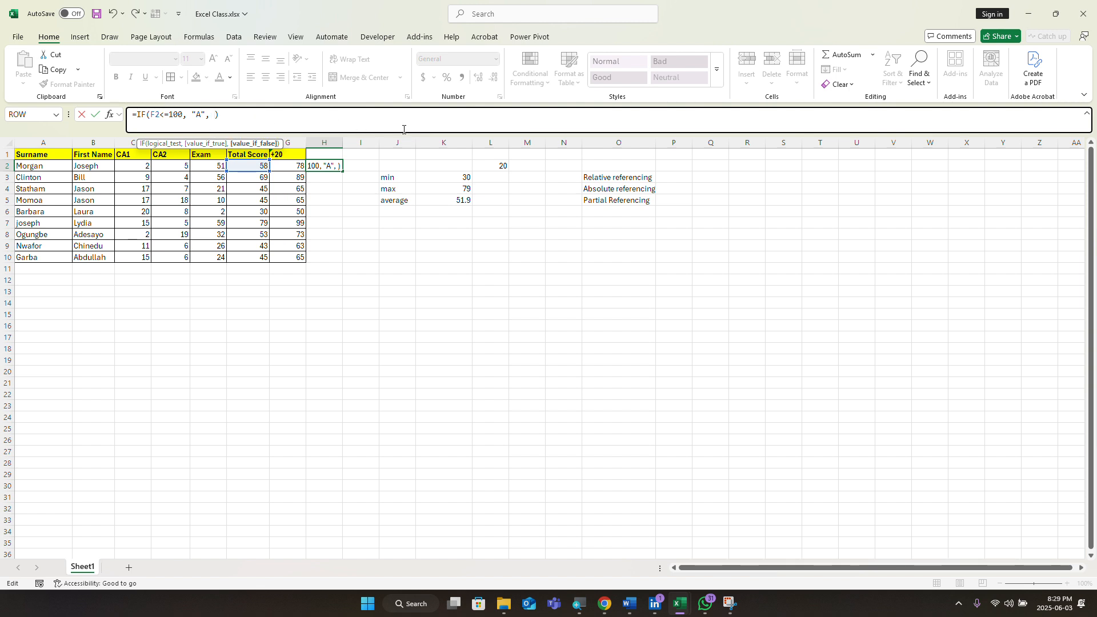
text(IF)
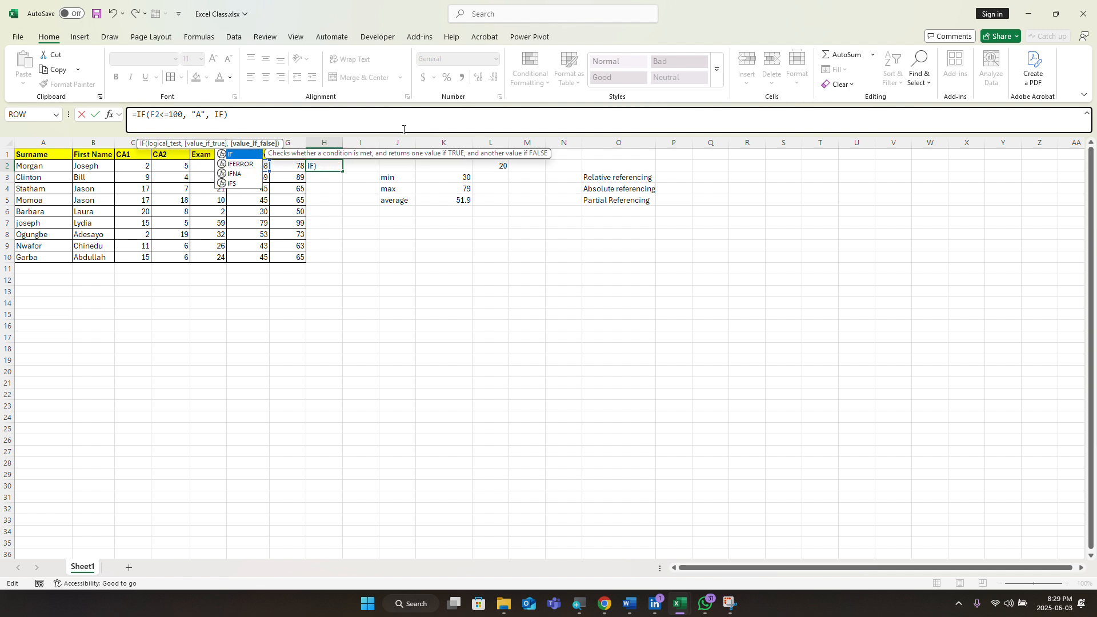
text(()
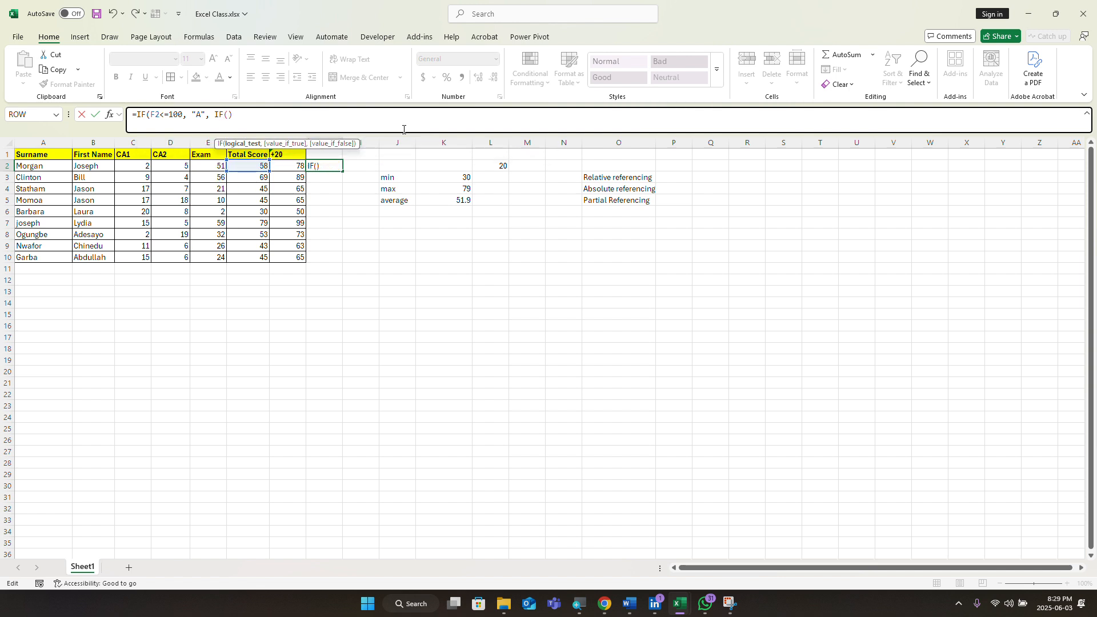
key(BackSpace)
click(247, 165)
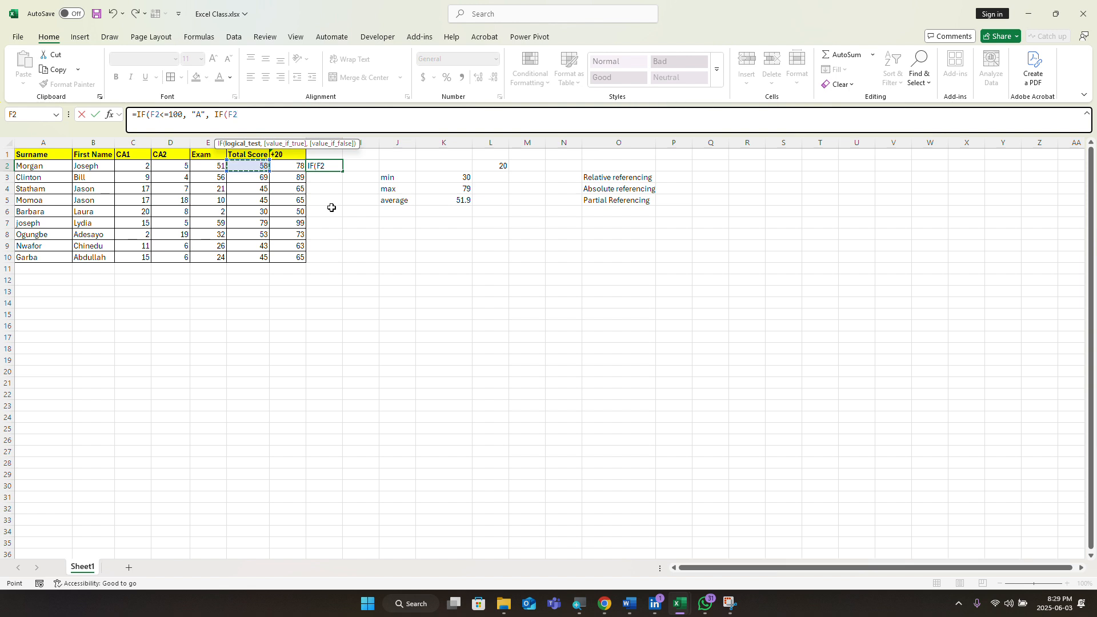
Step: Add the test F2<=69 returning "B" and open a third nested IF on F2
text(<=)
text(69,)
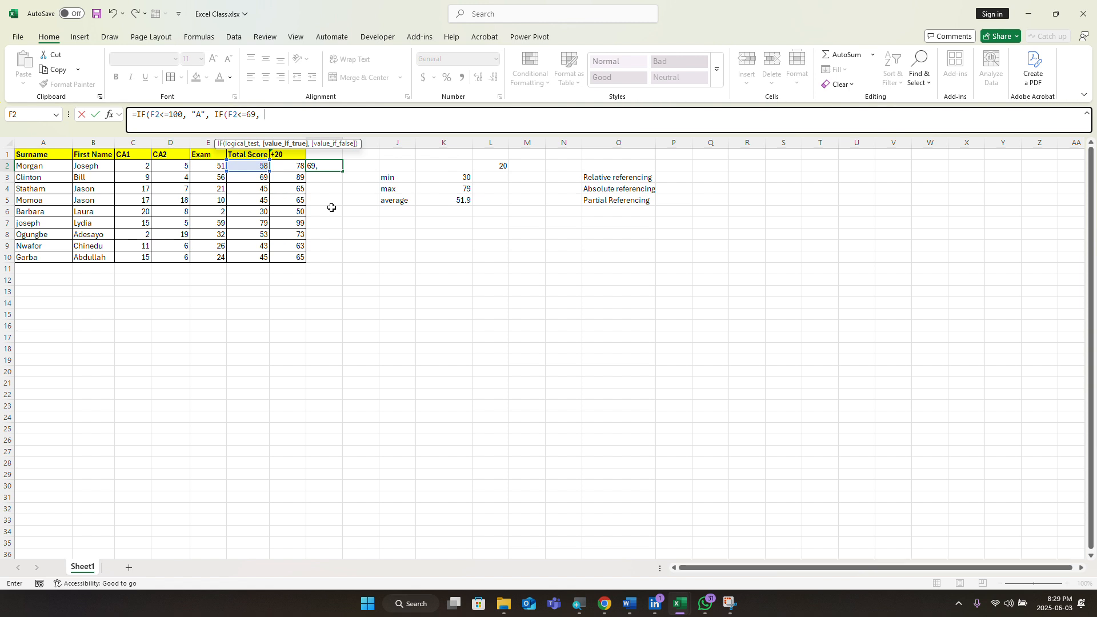
text("B",)
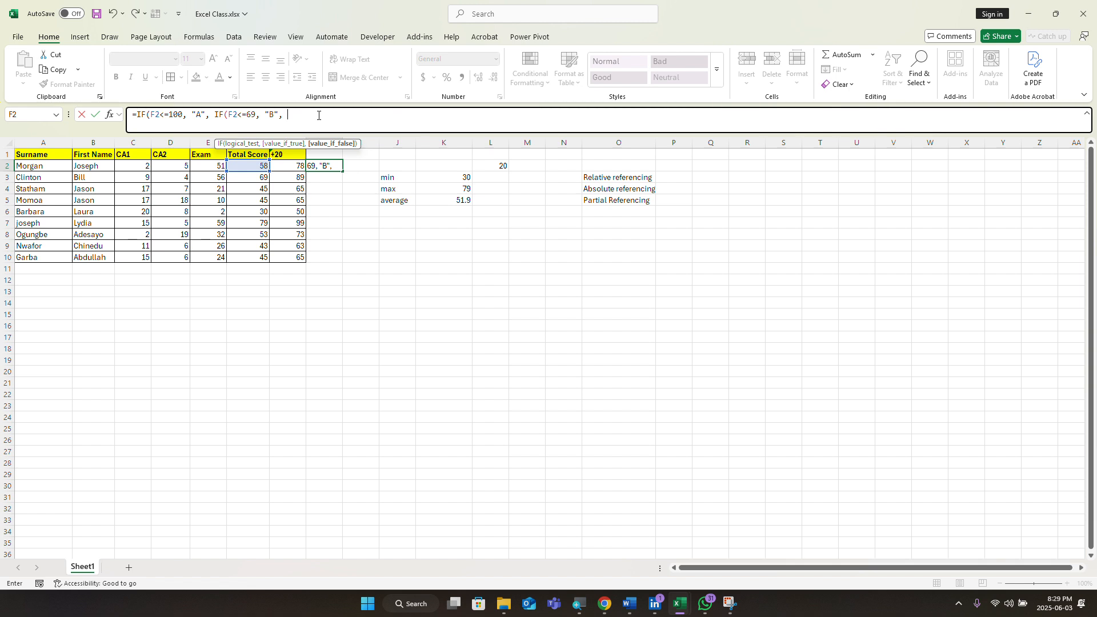
text(IF)
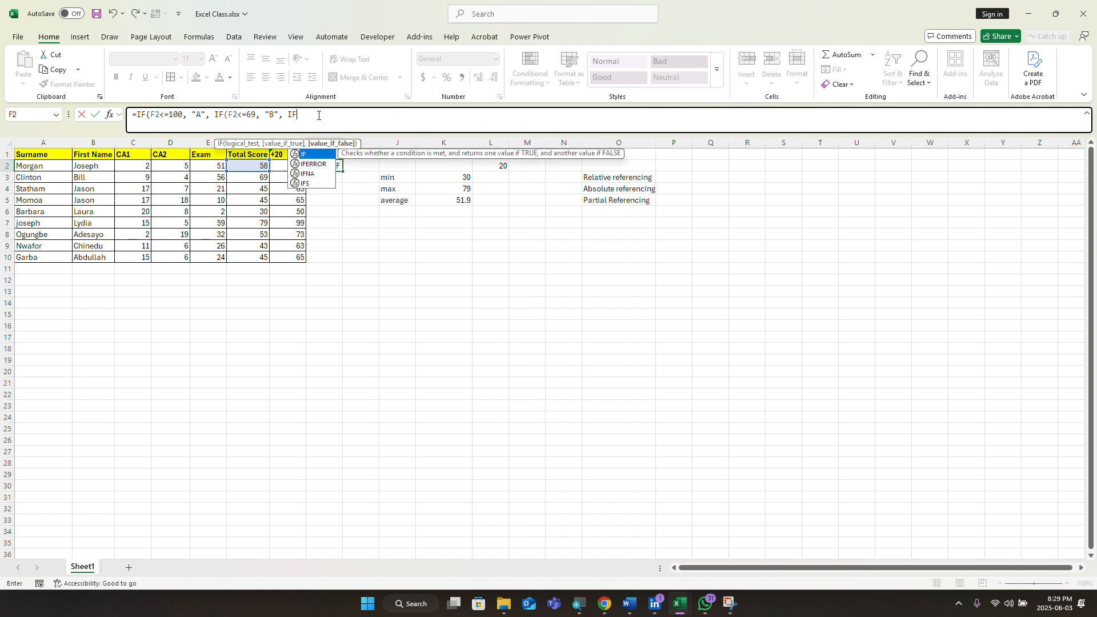
text(()
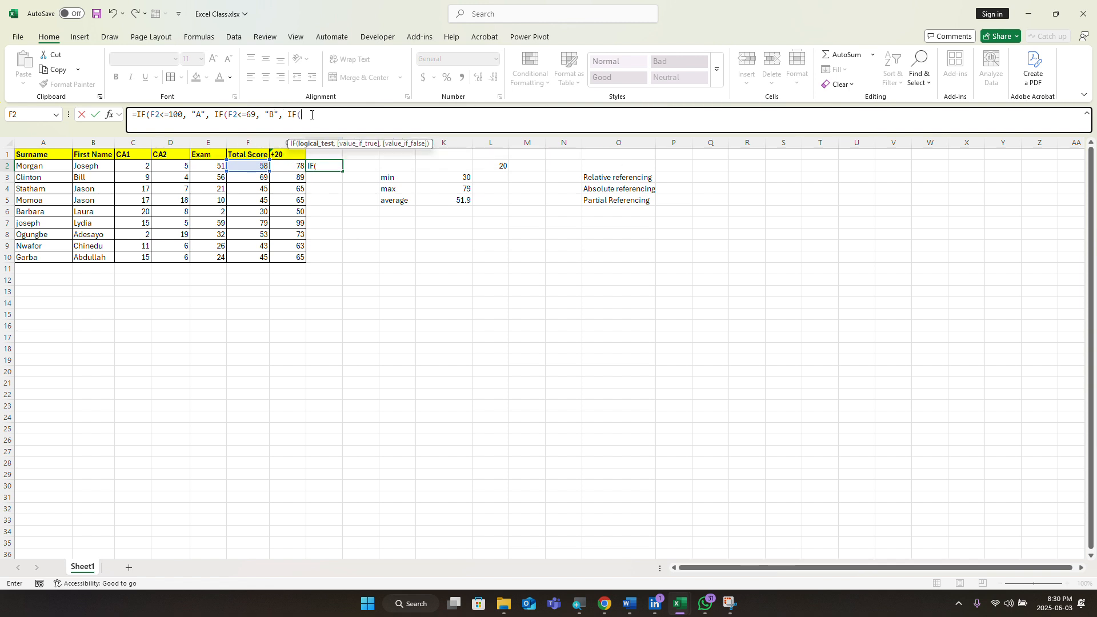
click(255, 166)
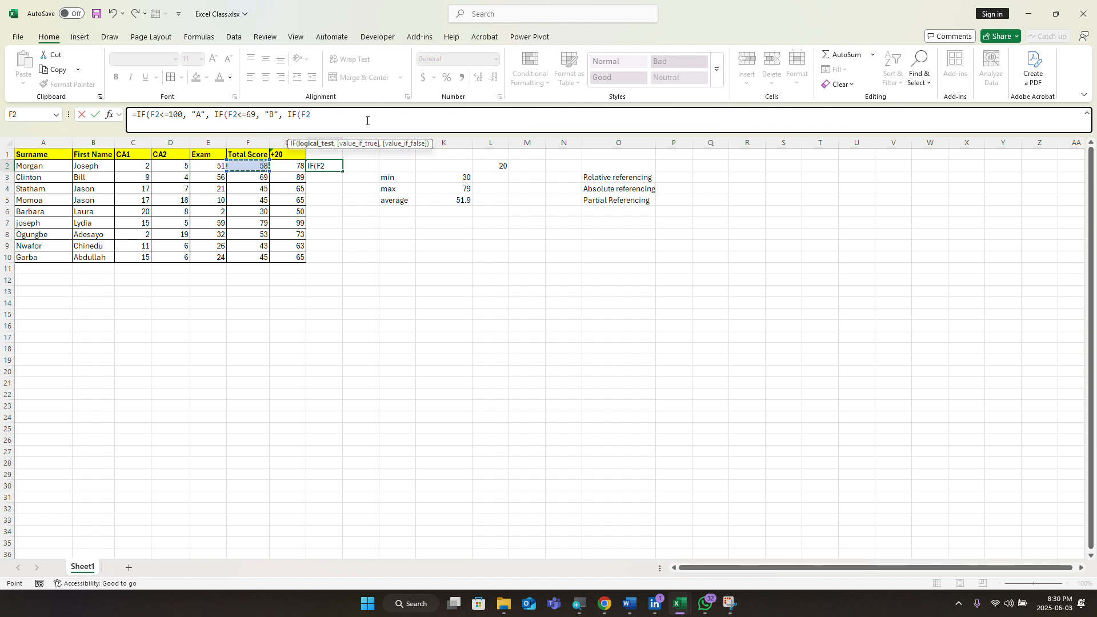
Step: Add the test F2<=59 returning "C" and open a fourth nested IF on F2
text(<)
text(=59,)
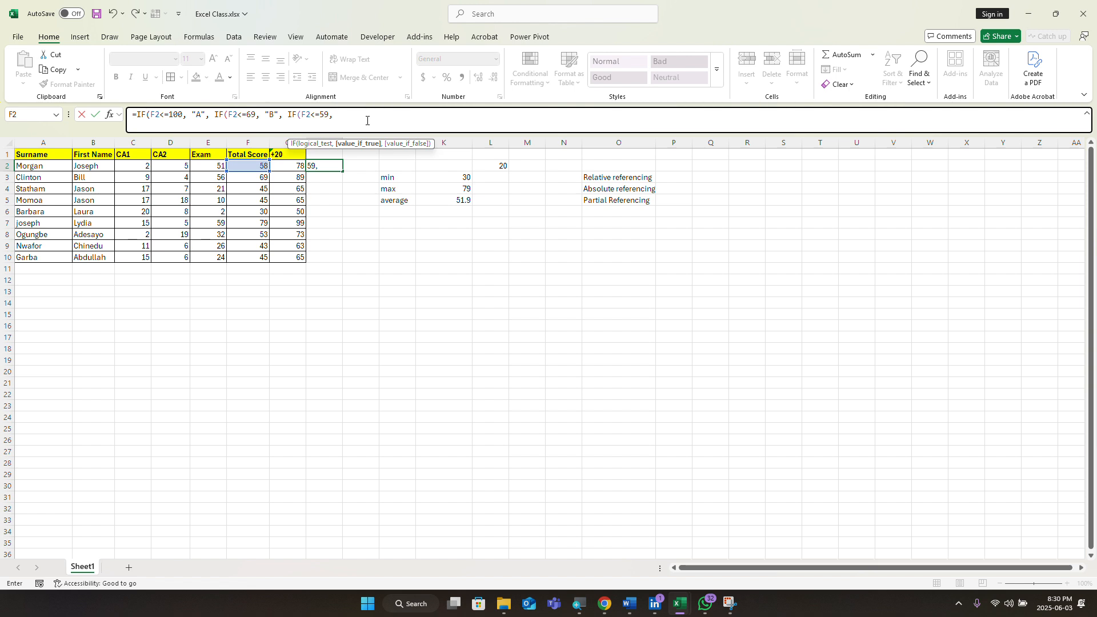
text("C", IF)
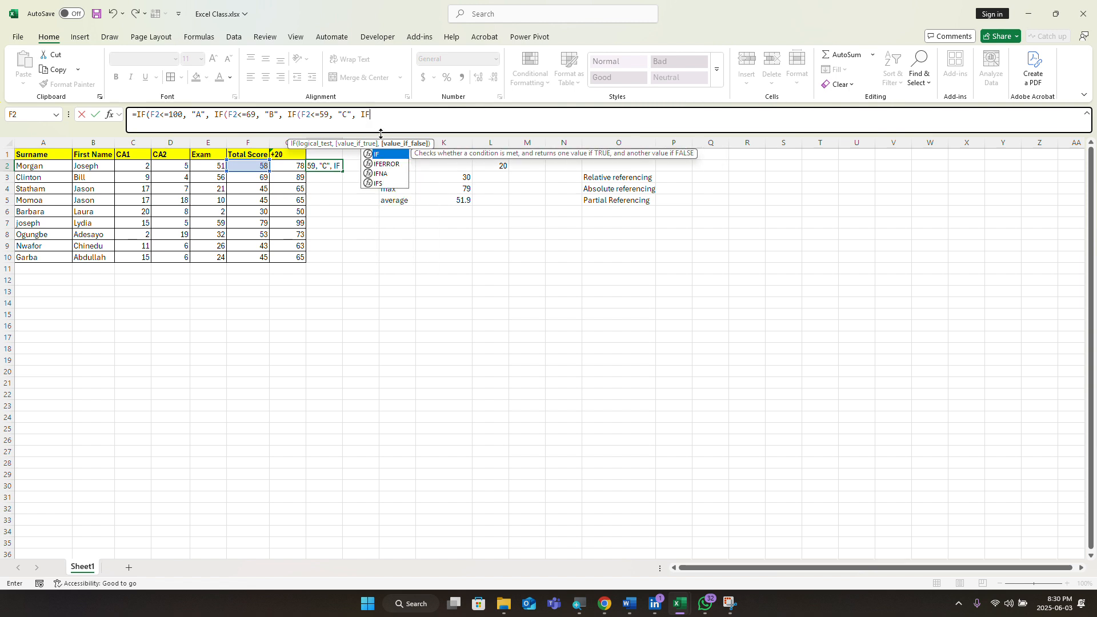
text(()
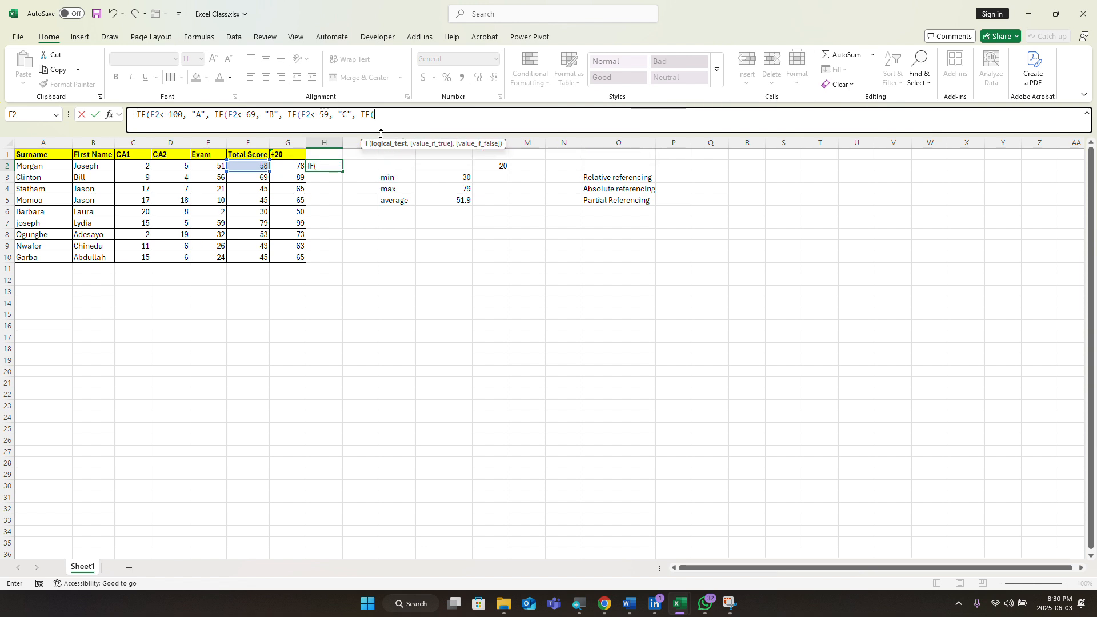
click(243, 167)
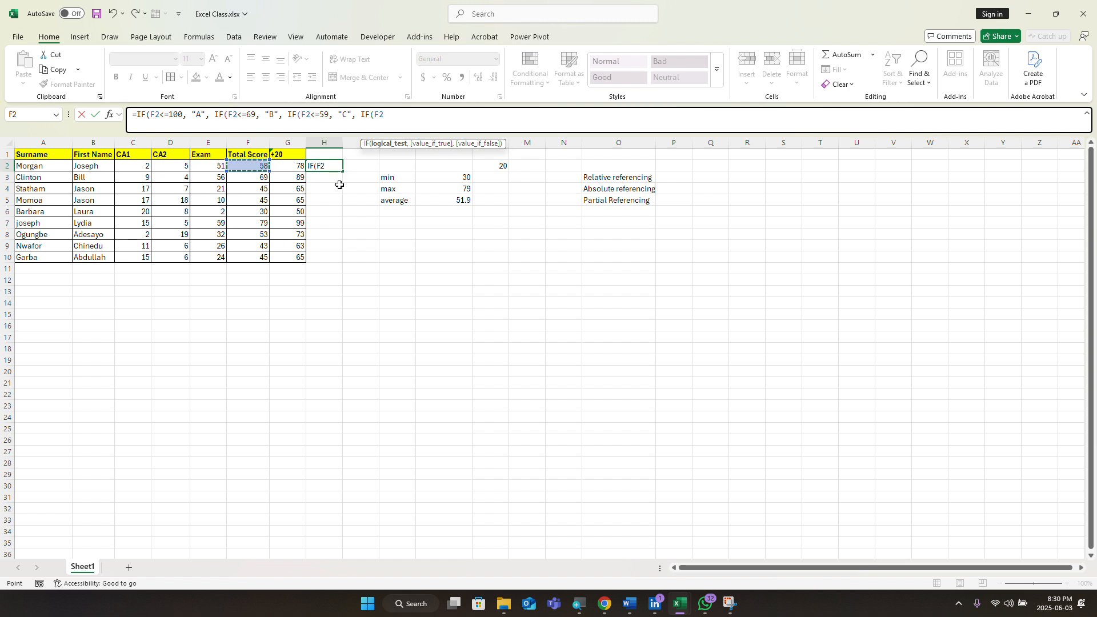
Step: Add the F2<=49 test returning "D" to the H2 formula and start the final IF on F2
text(<=)
text(49, )
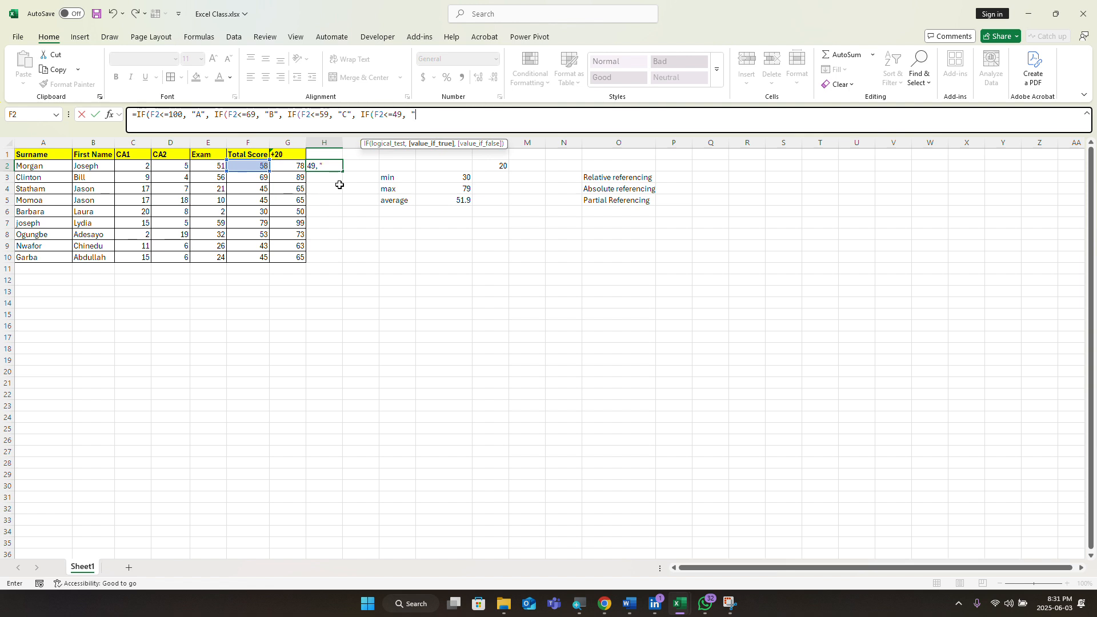
text(")
text(D)
text(,)
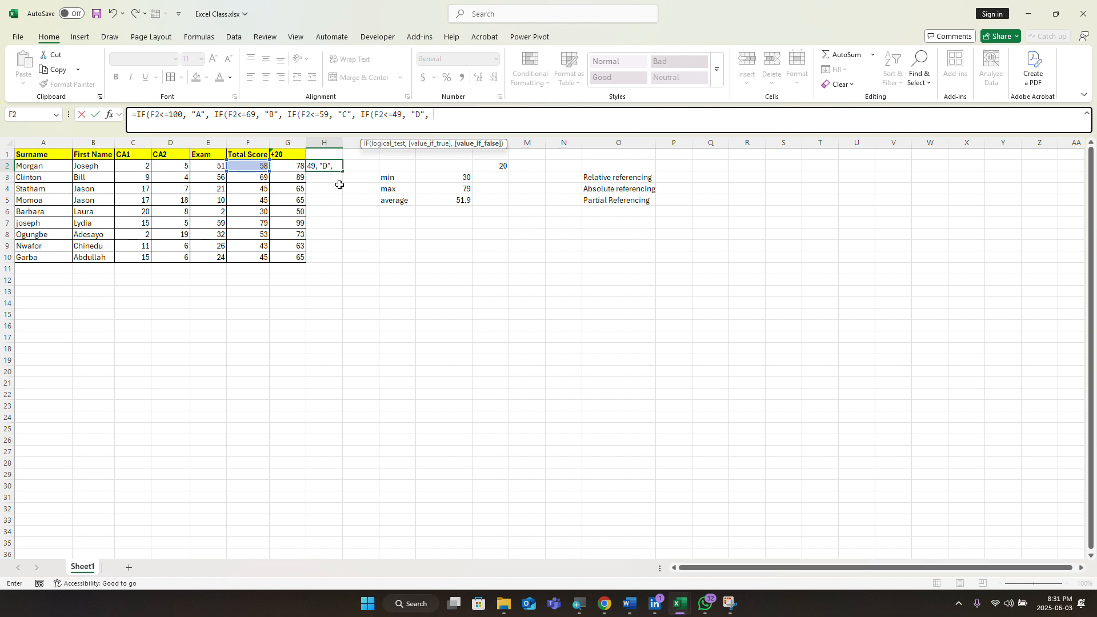
text( IF)
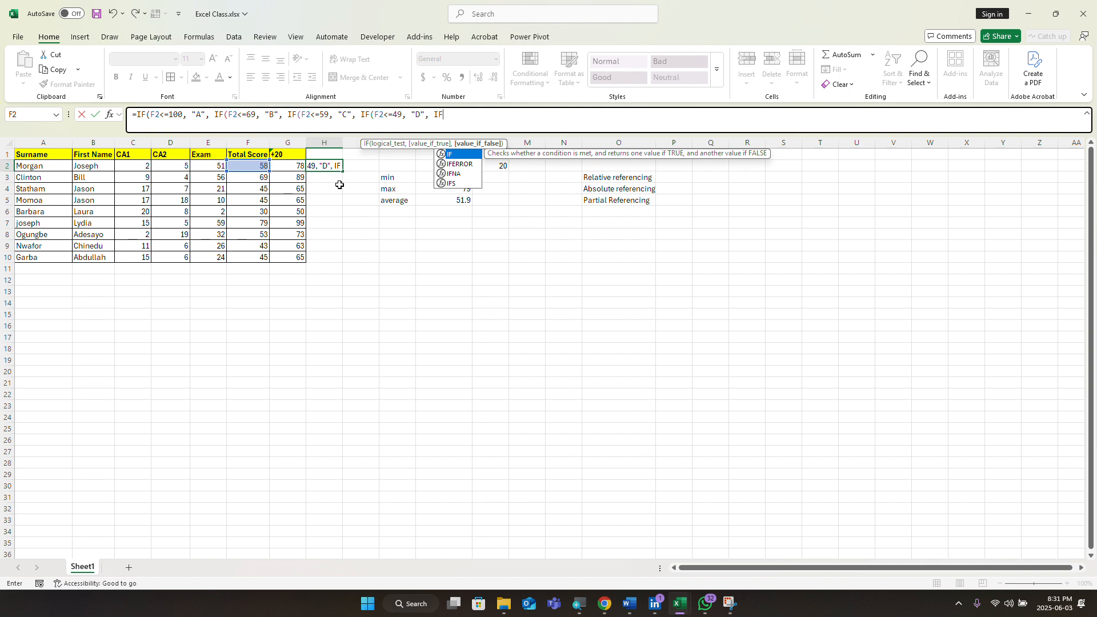
text(()
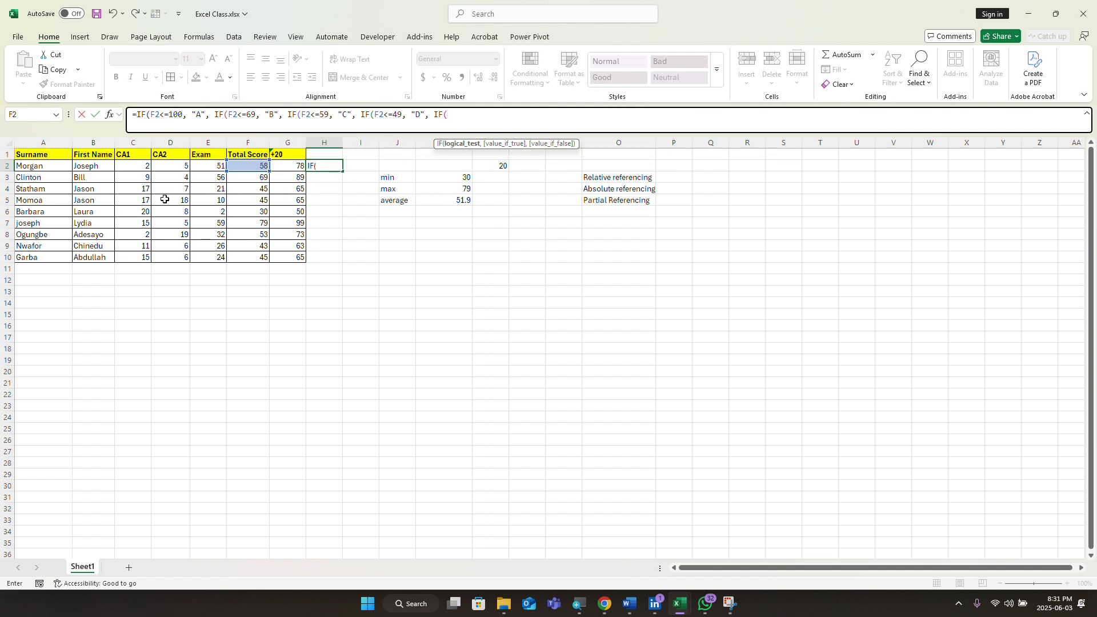
click(246, 165)
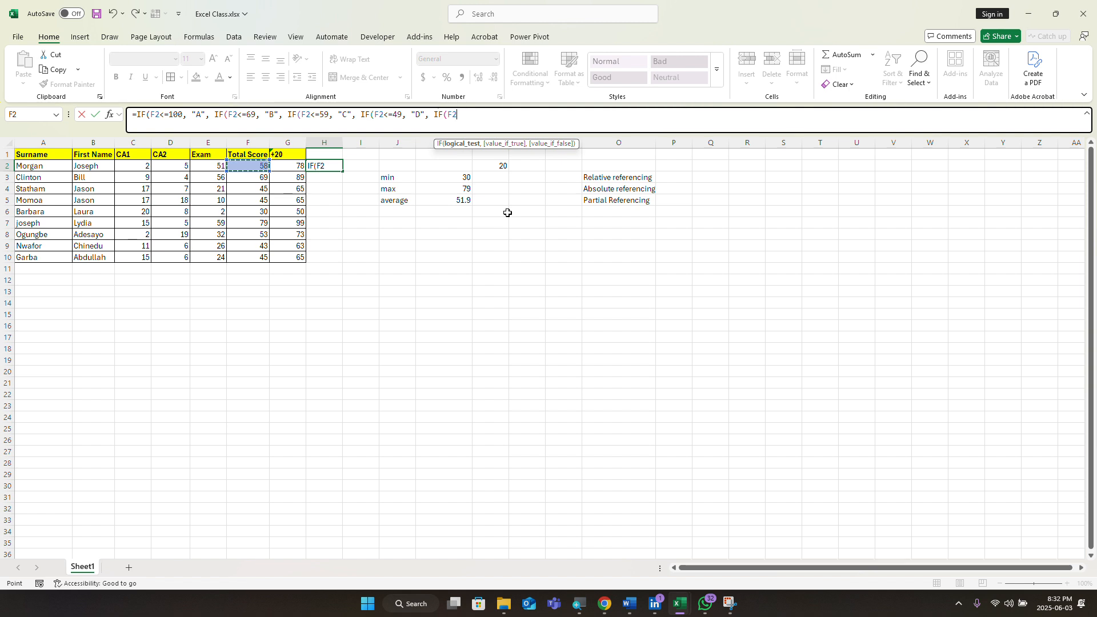
Step: Close the H2 formula with F2<=44 returning "F" and commit it, showing A
text(<=)
text(44)
text(,)
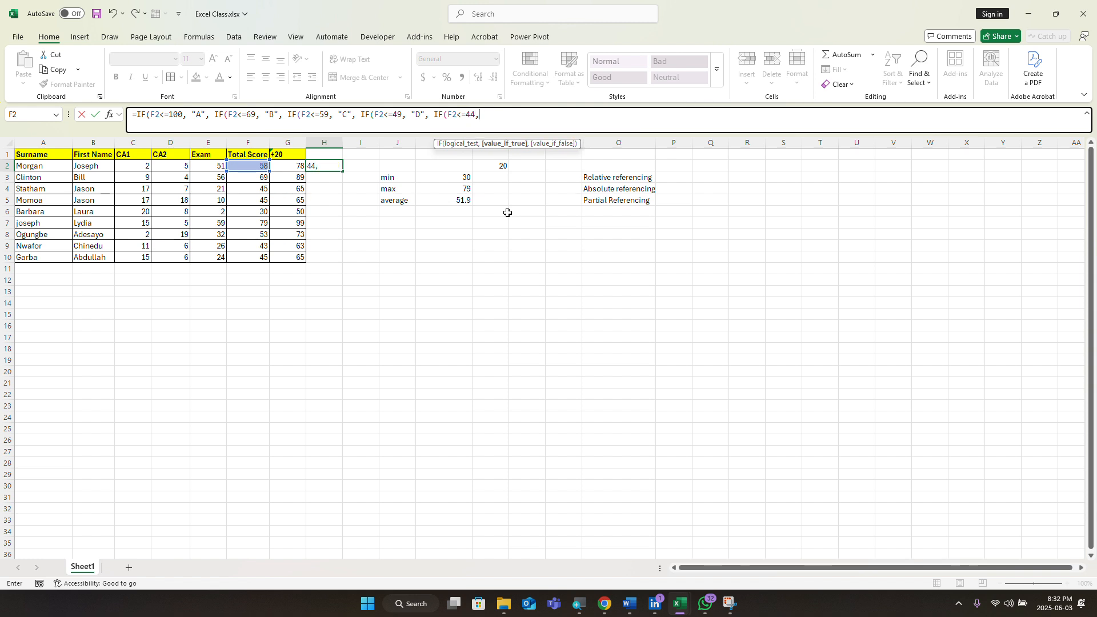
text( ")
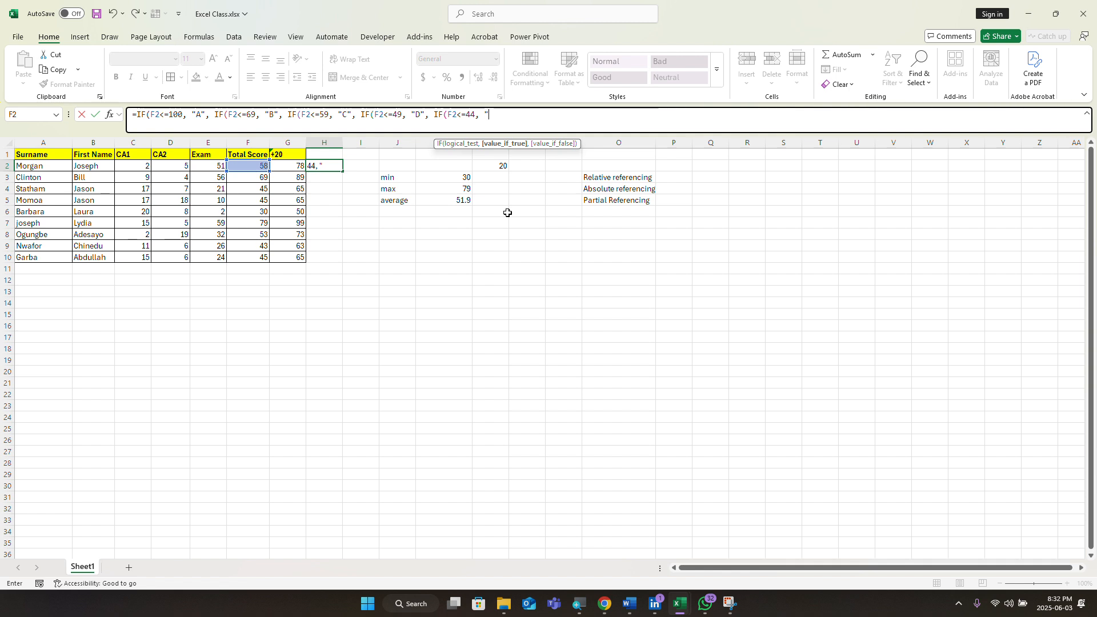
text(F)
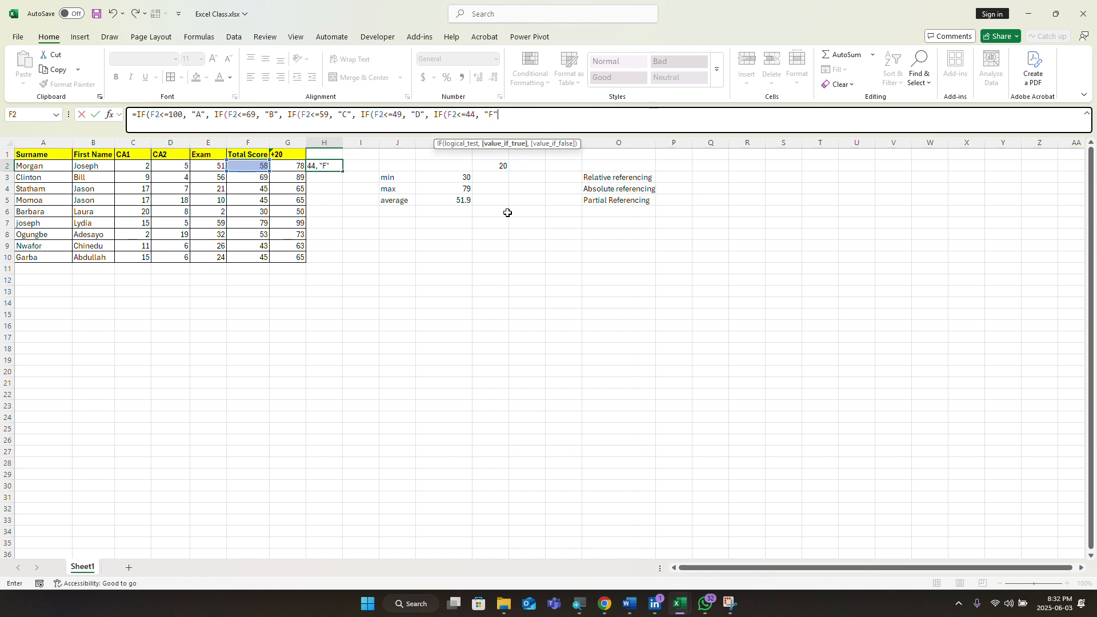
text("))
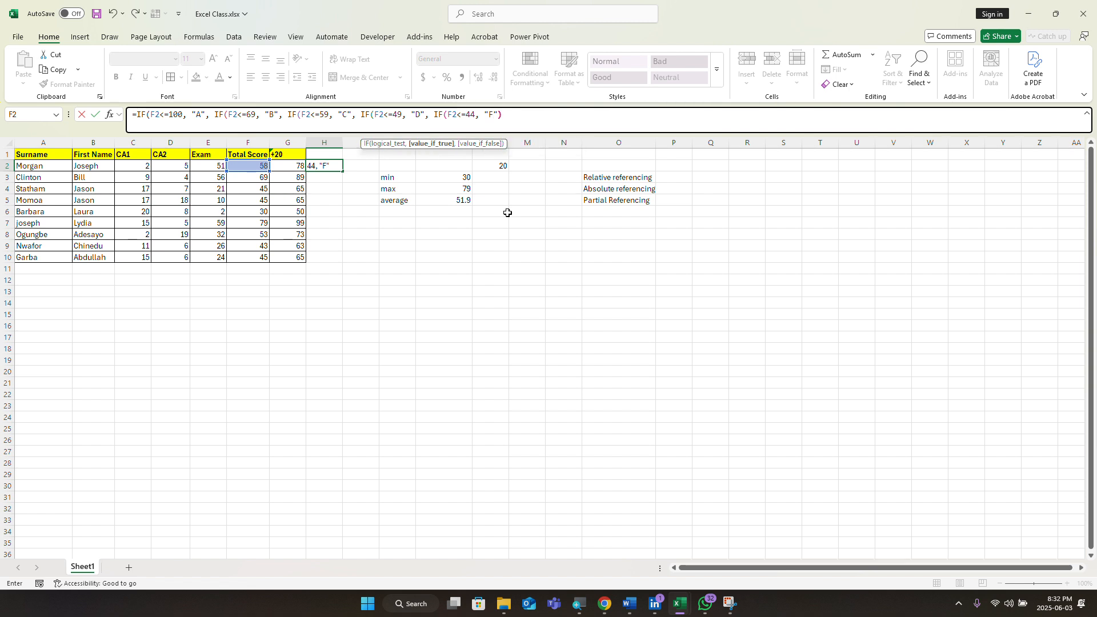
text())
text()))
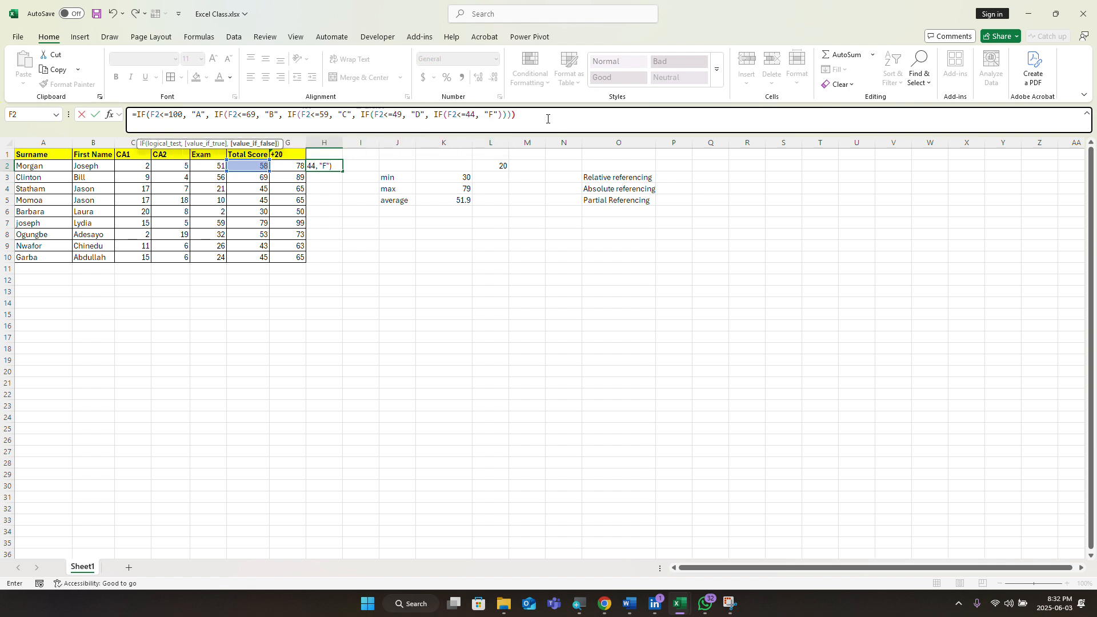
text())
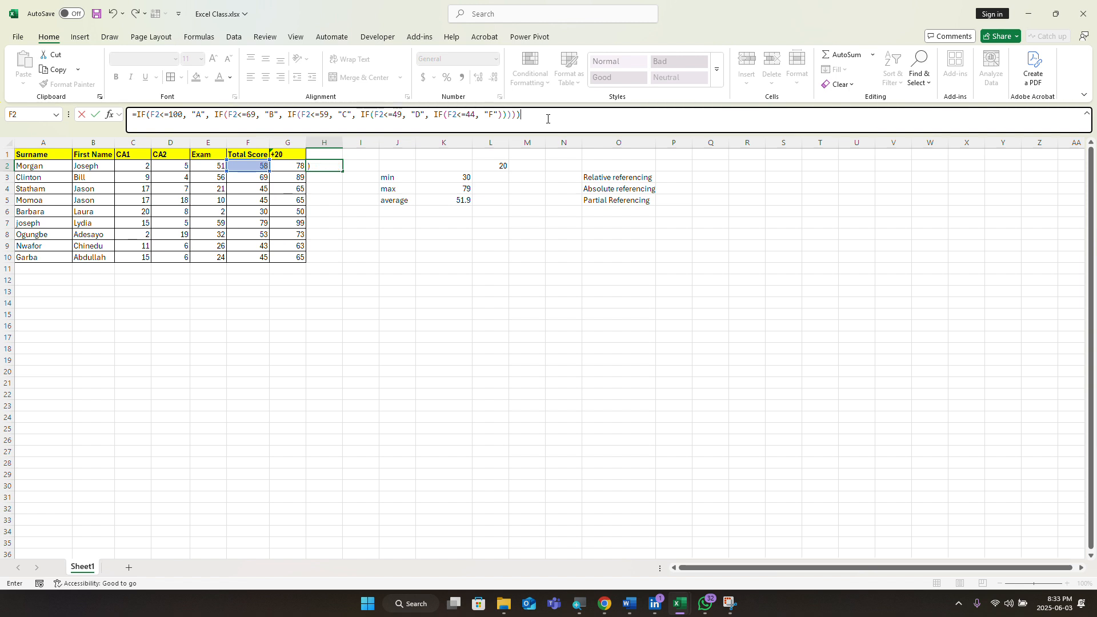
key(Return)
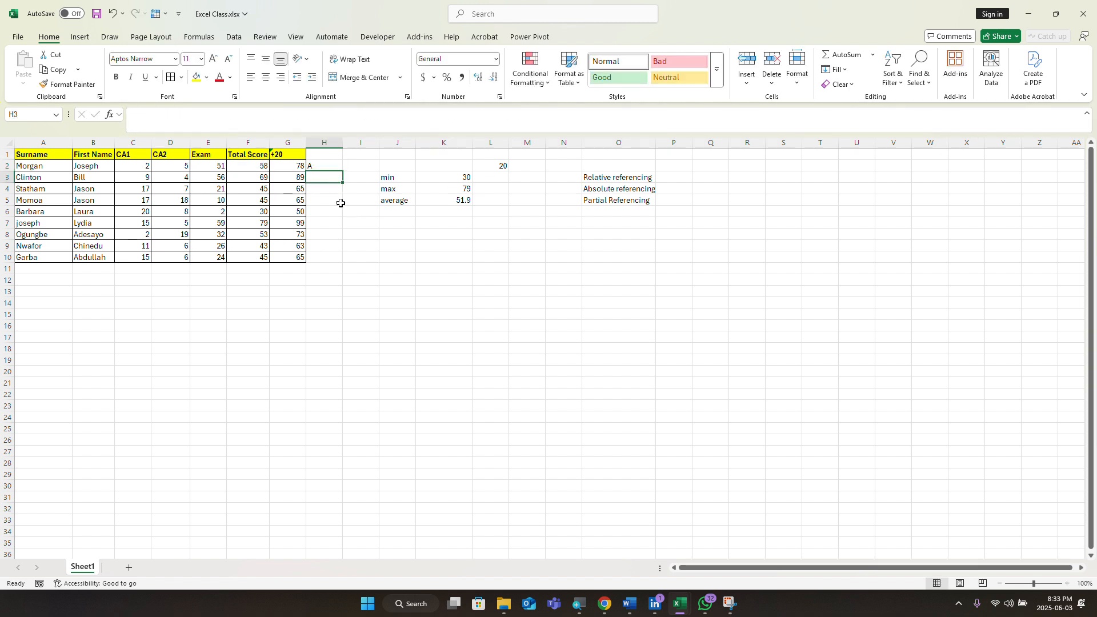
click(335, 167)
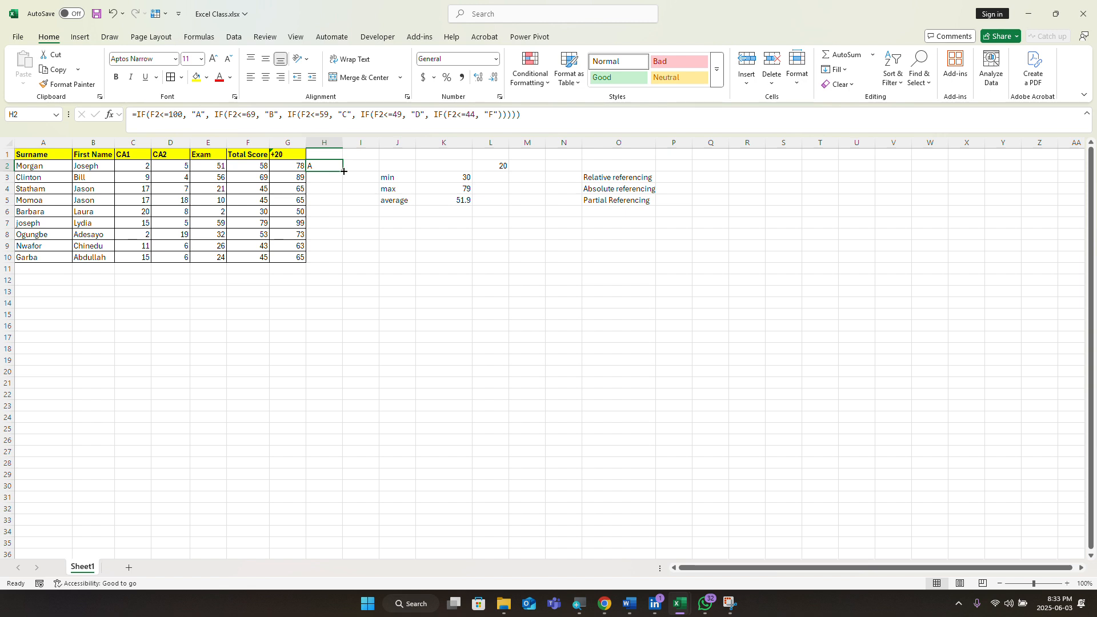
drag(341, 171, 330, 260)
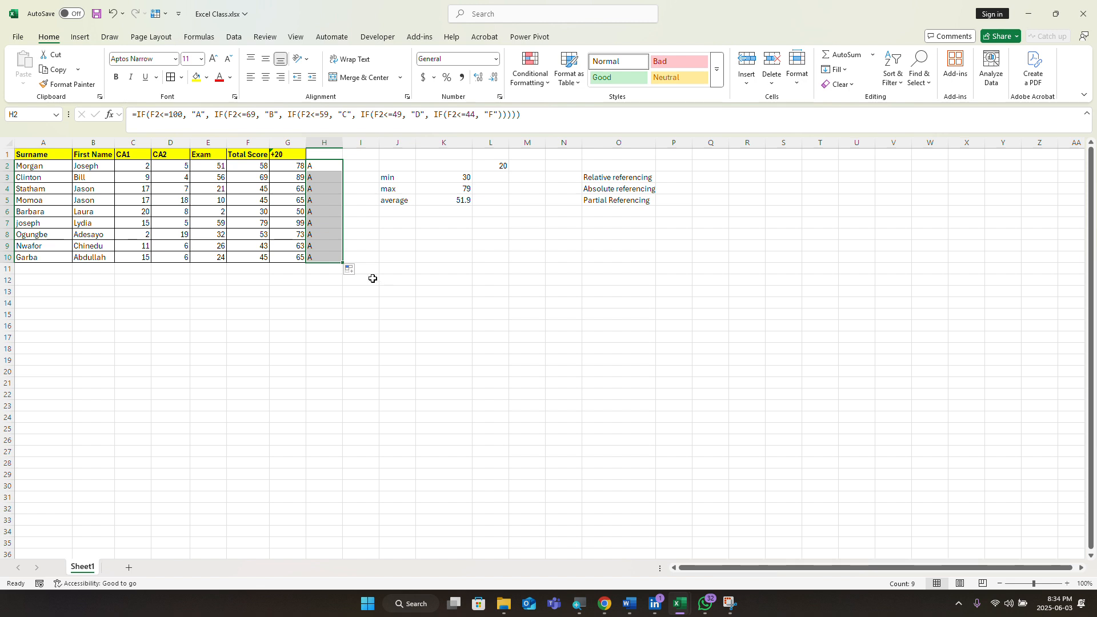
drag(341, 264, 327, 178)
click(347, 177)
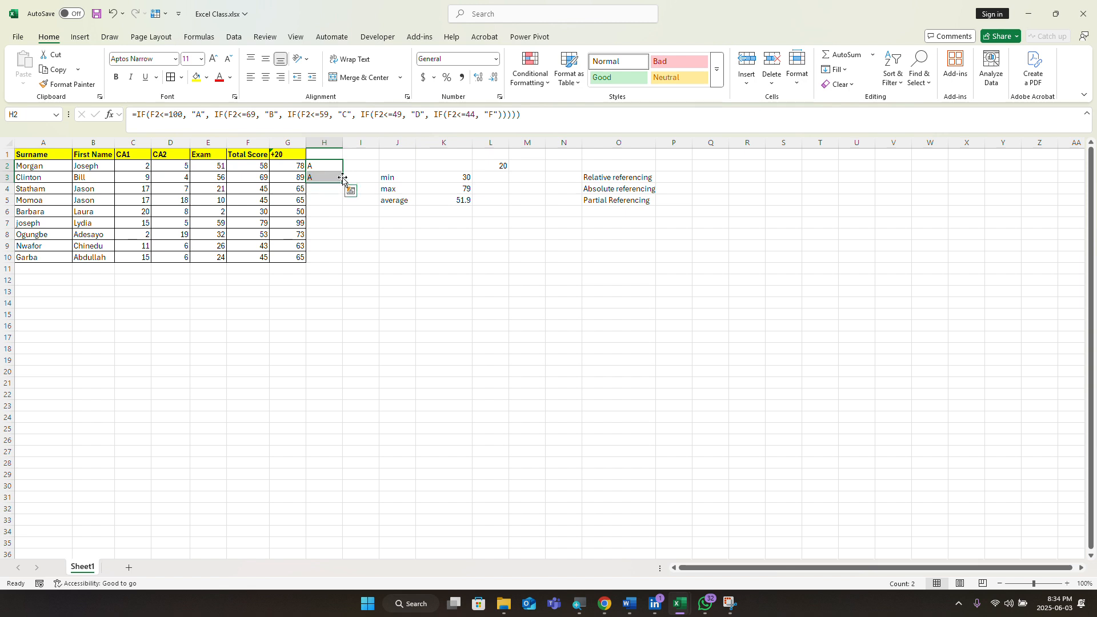
drag(343, 183, 341, 178)
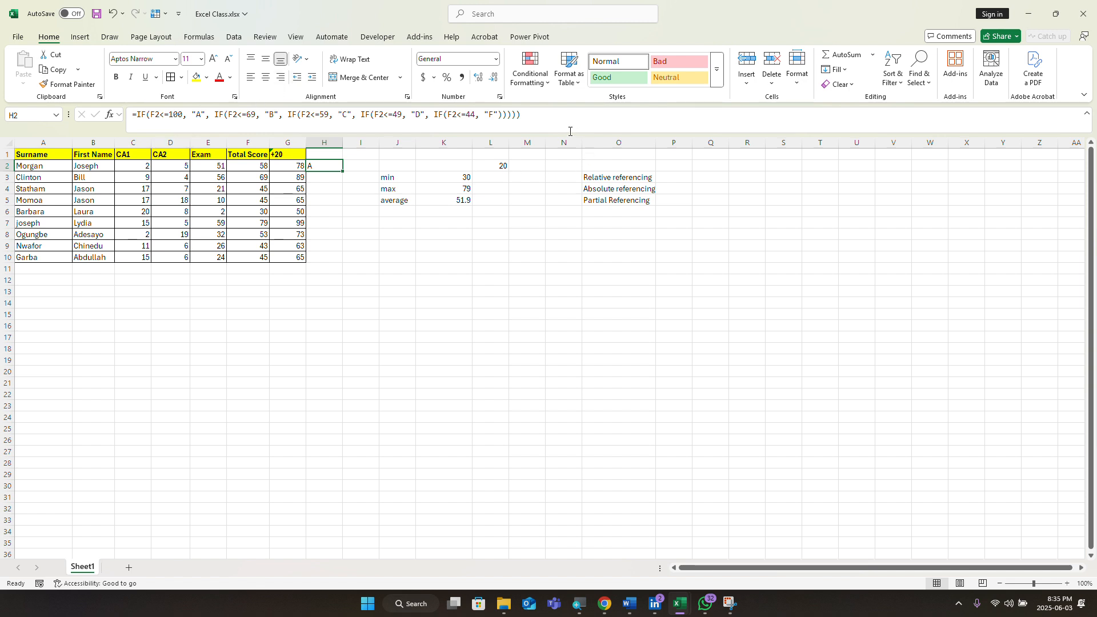
Step: Erase H2's nested IF formula and enter a bare =IFS in its place, showing #CALC!
click(532, 122)
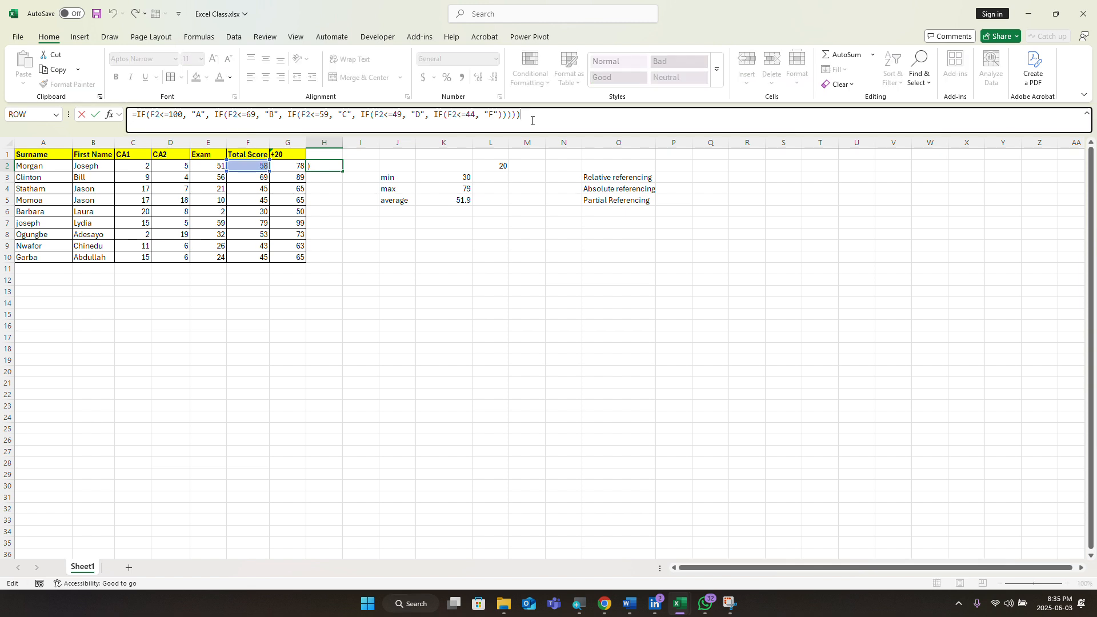
key(BackSpace)
key(BackSpace)
key(BackSpace)
key(BackSpace)
key(BackSpace)
key(BackSpace)
key(BackSpace)
key(BackSpace)
key(BackSpace)
key(BackSpace)
key(BackSpace)
key(BackSpace)
key(BackSpace)
key(BackSpace)
key(BackSpace)
key(BackSpace)
key(BackSpace)
key(BackSpace)
key(BackSpace)
key(BackSpace)
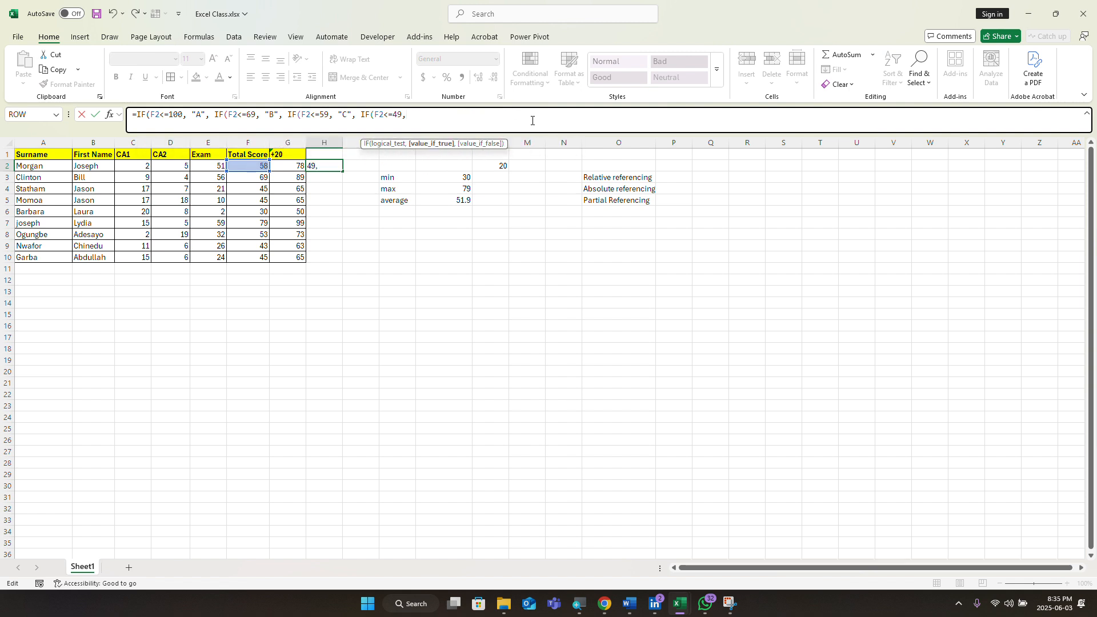
key(BackSpace)
key(BackSpace)
key(BackSpace)
key(BackSpace)
key(BackSpace)
key(BackSpace)
key(BackSpace)
key(BackSpace)
key(BackSpace)
key(BackSpace)
key(BackSpace)
key(BackSpace)
key(BackSpace)
key(BackSpace)
key(BackSpace)
key(BackSpace)
key(BackSpace)
key(BackSpace)
key(BackSpace)
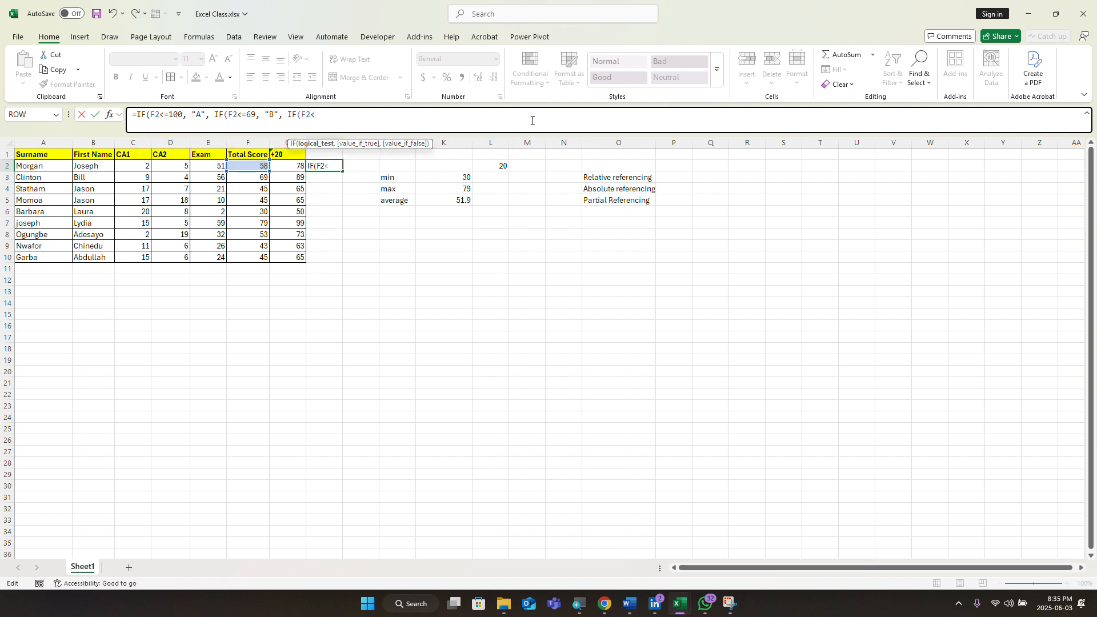
key(BackSpace)
key(BackSpace)
key(BackSpace)
key(BackSpace)
key(BackSpace)
key(BackSpace)
key(BackSpace)
key(BackSpace)
key(BackSpace)
key(BackSpace)
key(BackSpace)
key(BackSpace)
key(BackSpace)
key(BackSpace)
key(BackSpace)
key(BackSpace)
key(BackSpace)
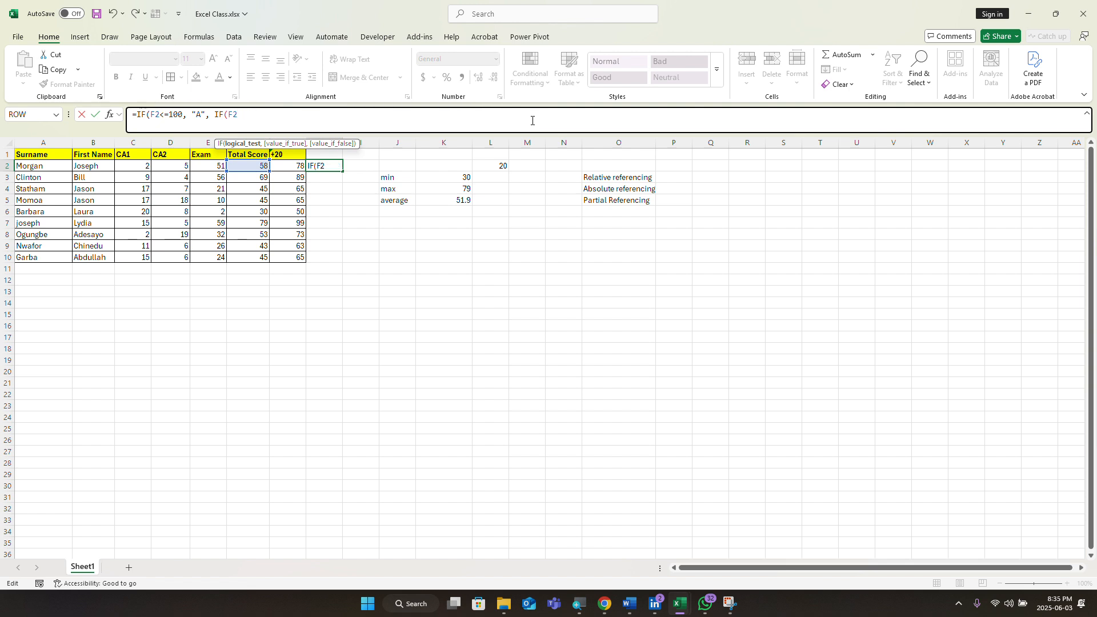
key(BackSpace)
key(BackSpace)
key(BackSpace)
key(BackSpace)
key(BackSpace)
key(BackSpace)
key(BackSpace)
key(BackSpace)
key(BackSpace)
key(BackSpace)
key(BackSpace)
key(BackSpace)
key(BackSpace)
key(BackSpace)
key(BackSpace)
key(BackSpace)
key(BackSpace)
key(BackSpace)
key(BackSpace)
key(BackSpace)
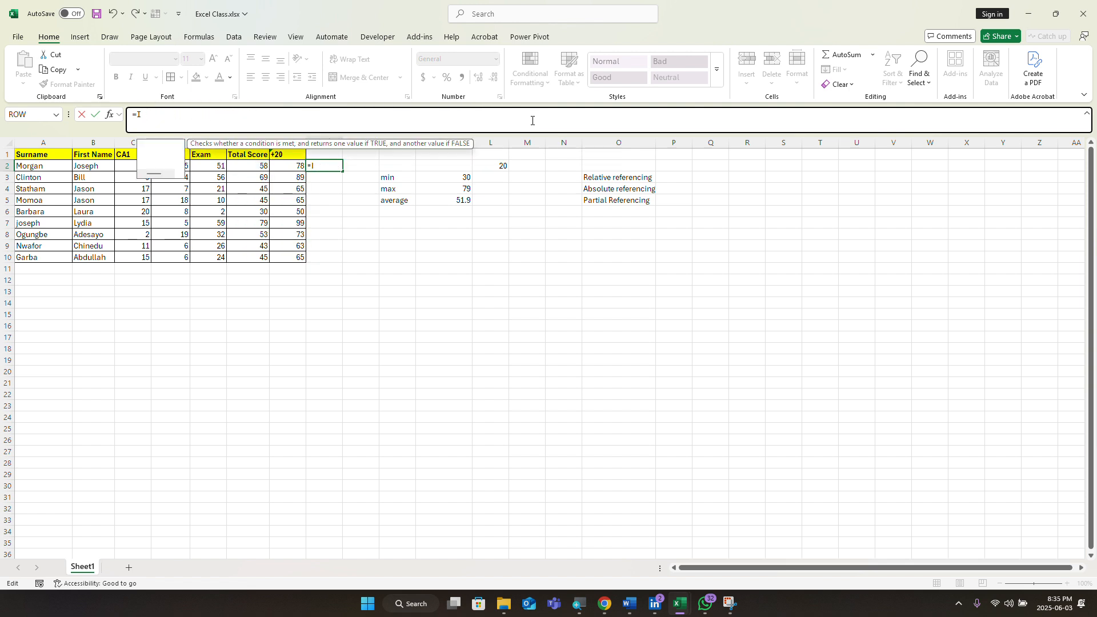
key(BackSpace)
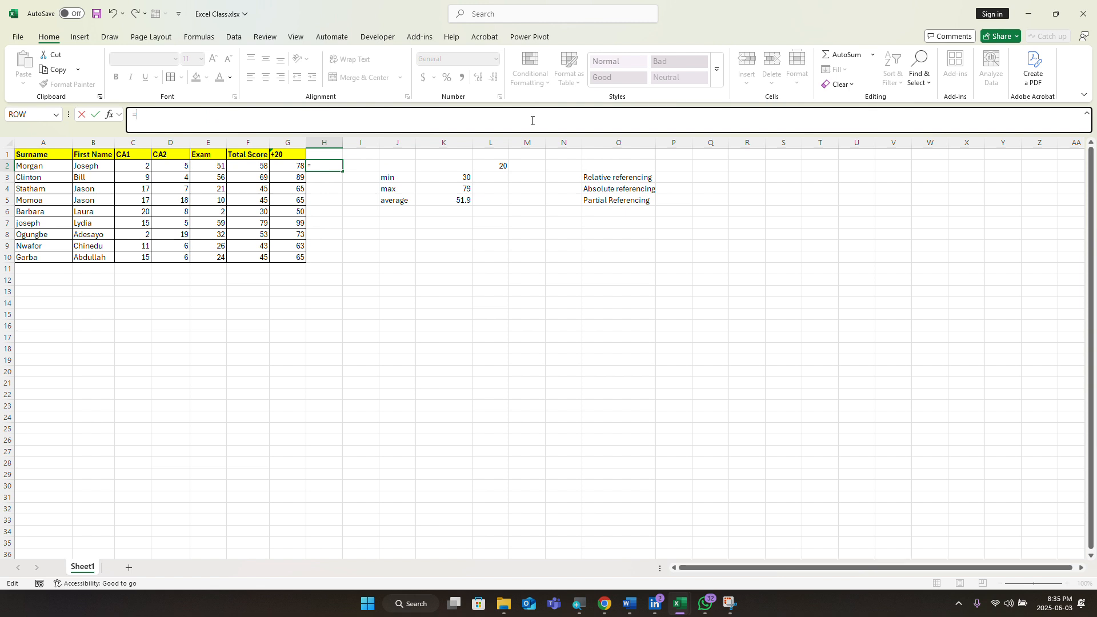
text(IFS)
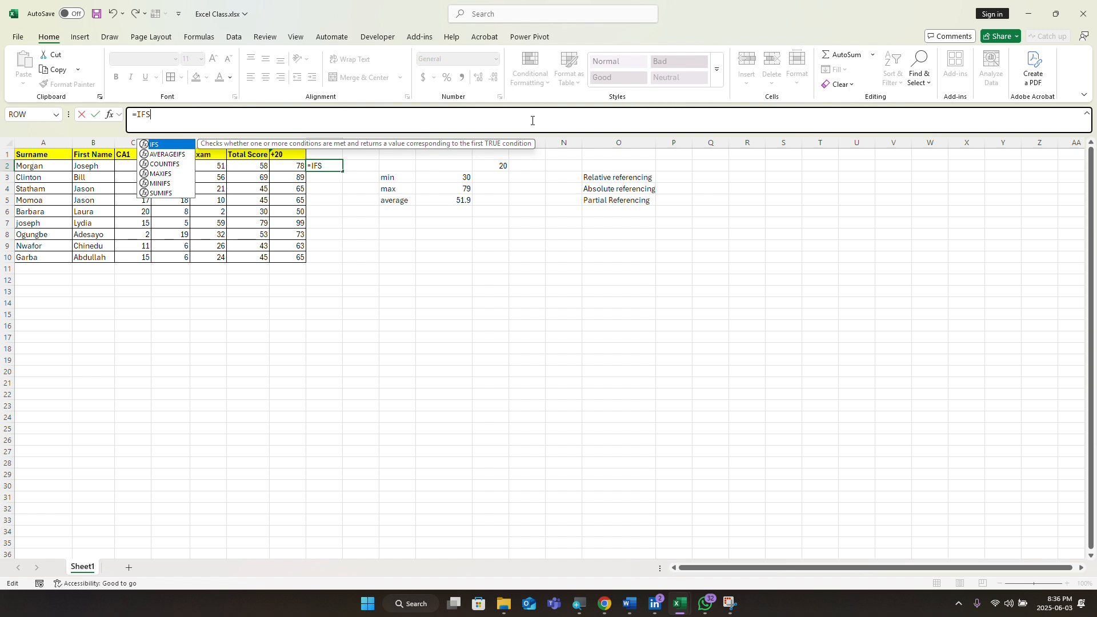
key(Escape)
key(Tab)
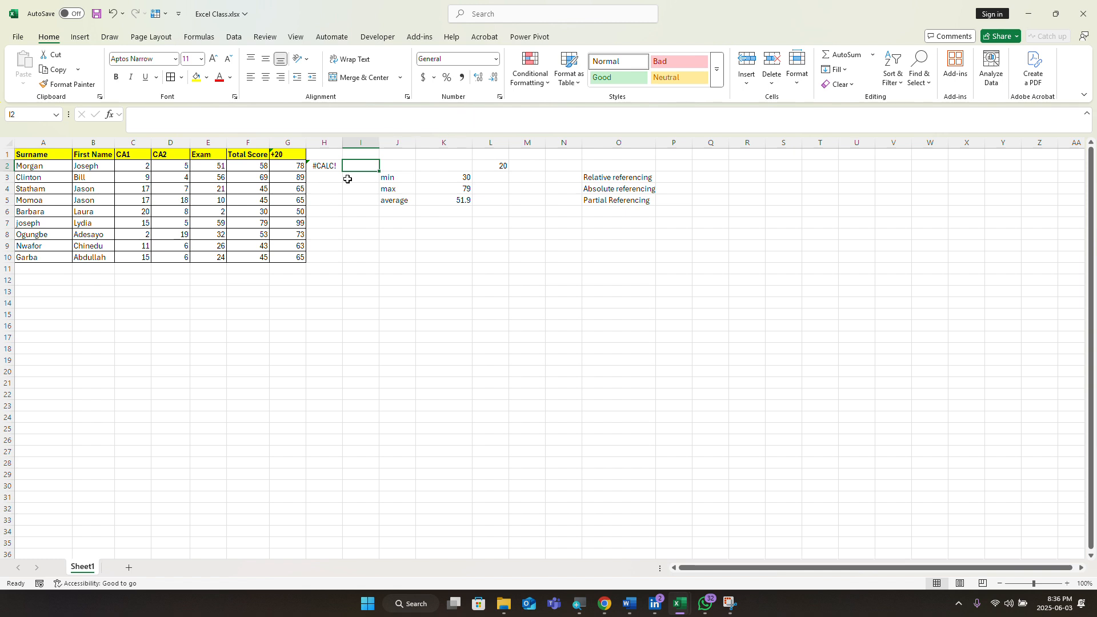
click(320, 166)
Step: Re-enter the IFS function in H2's formula from the autocomplete list
click(162, 126)
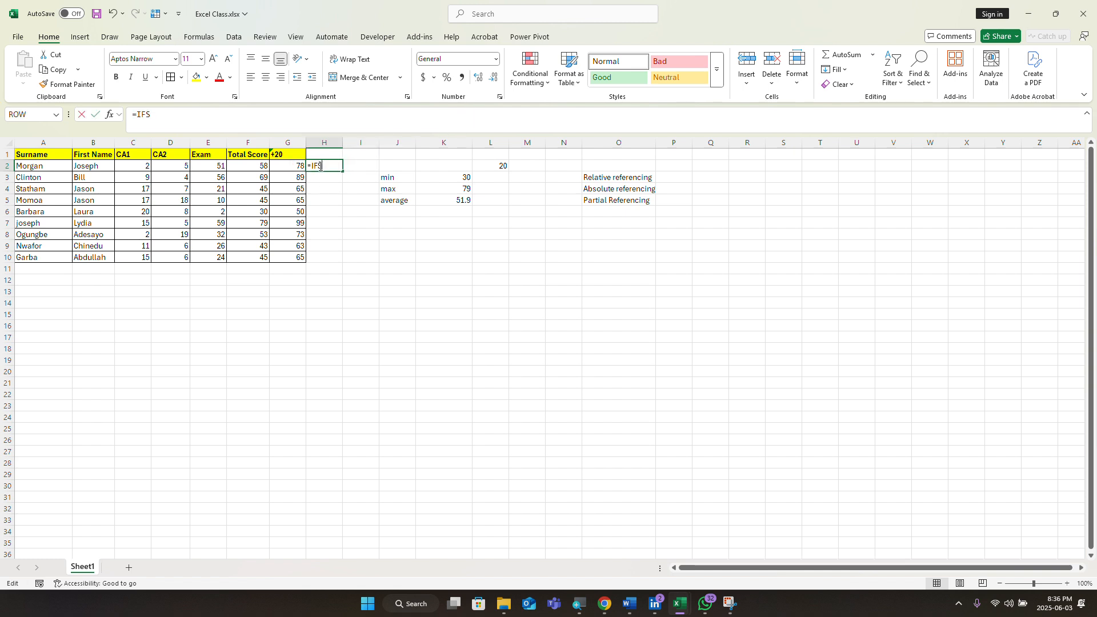
click(158, 118)
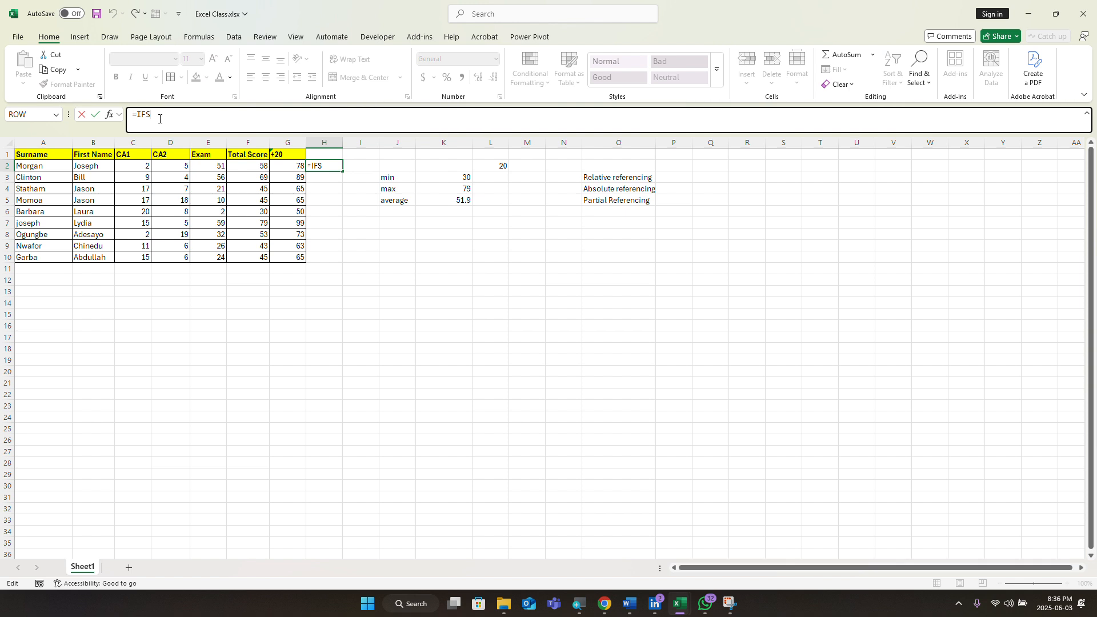
key(BackSpace)
key(BackSpace)
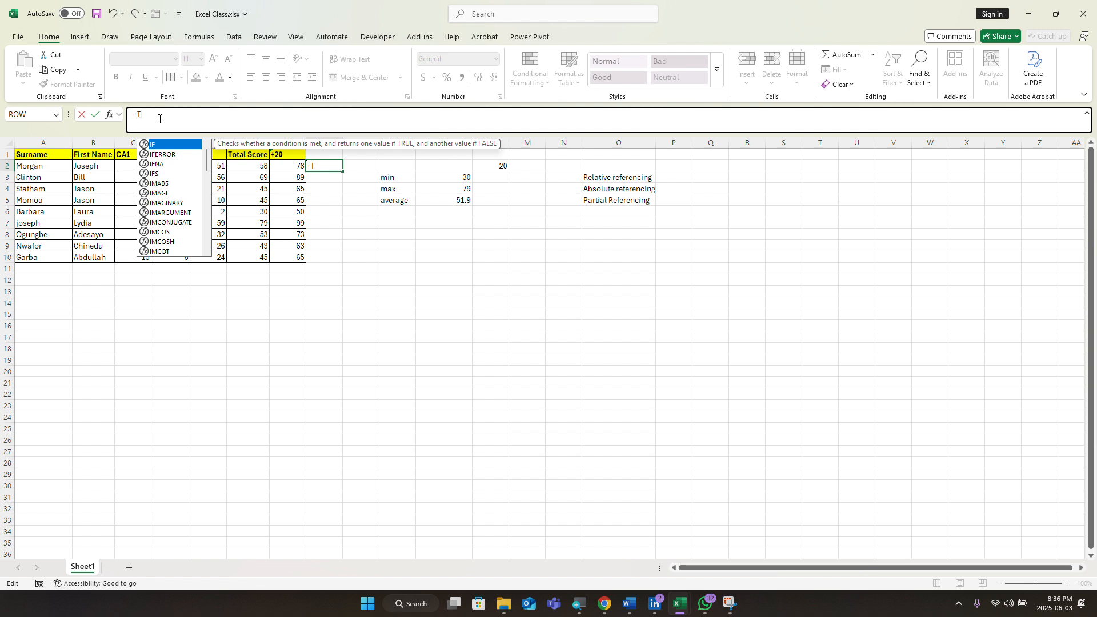
text(F)
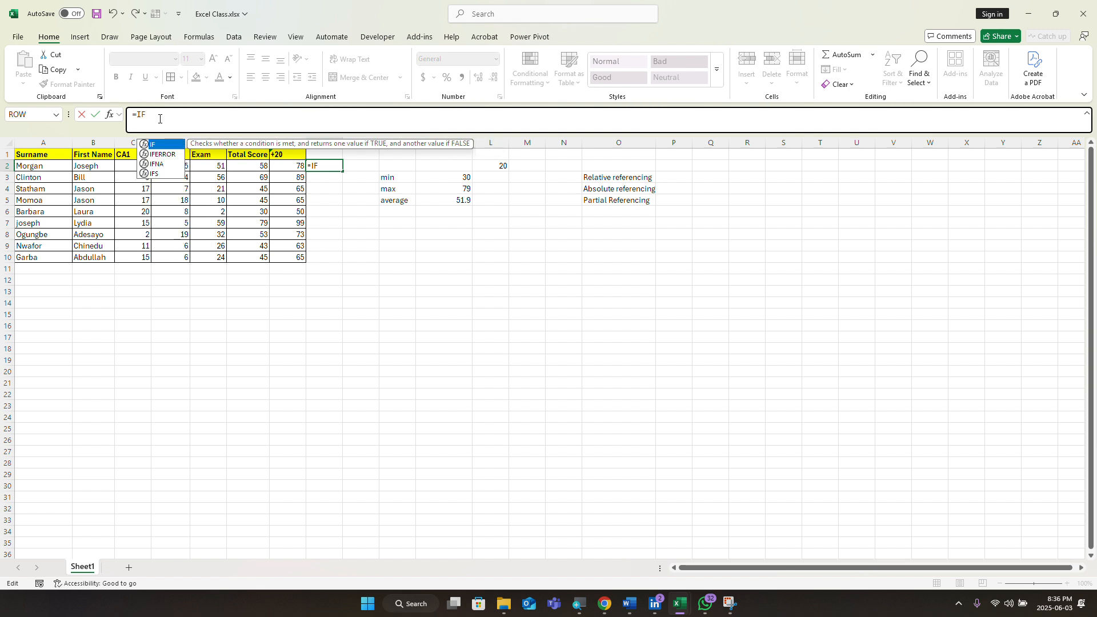
double_click(179, 174)
click(178, 178)
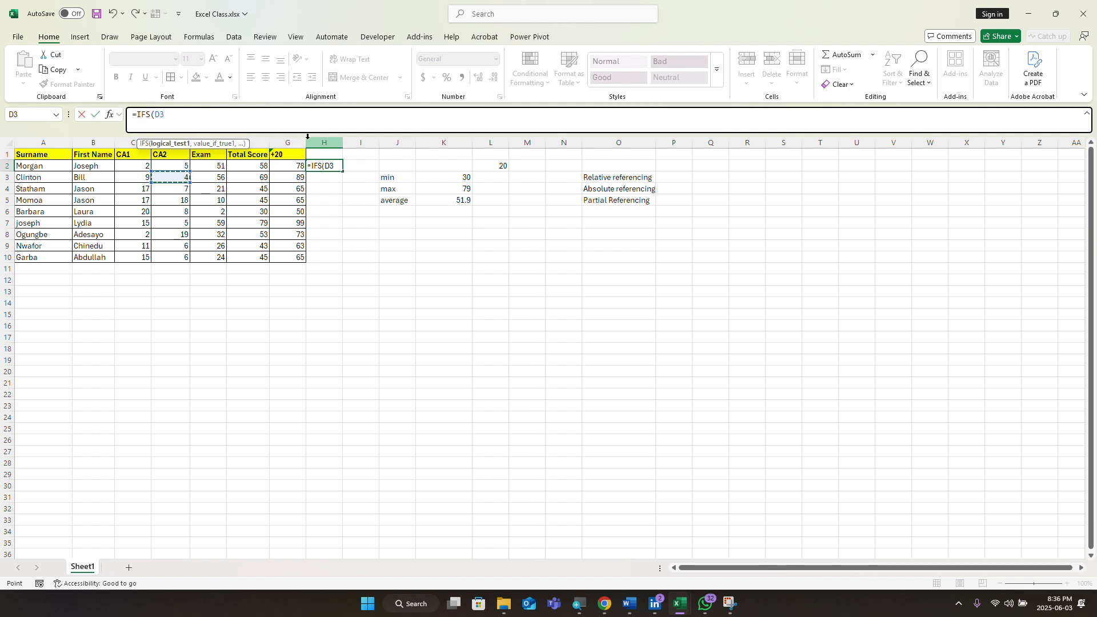
key(BackSpace)
key(BackSpace)
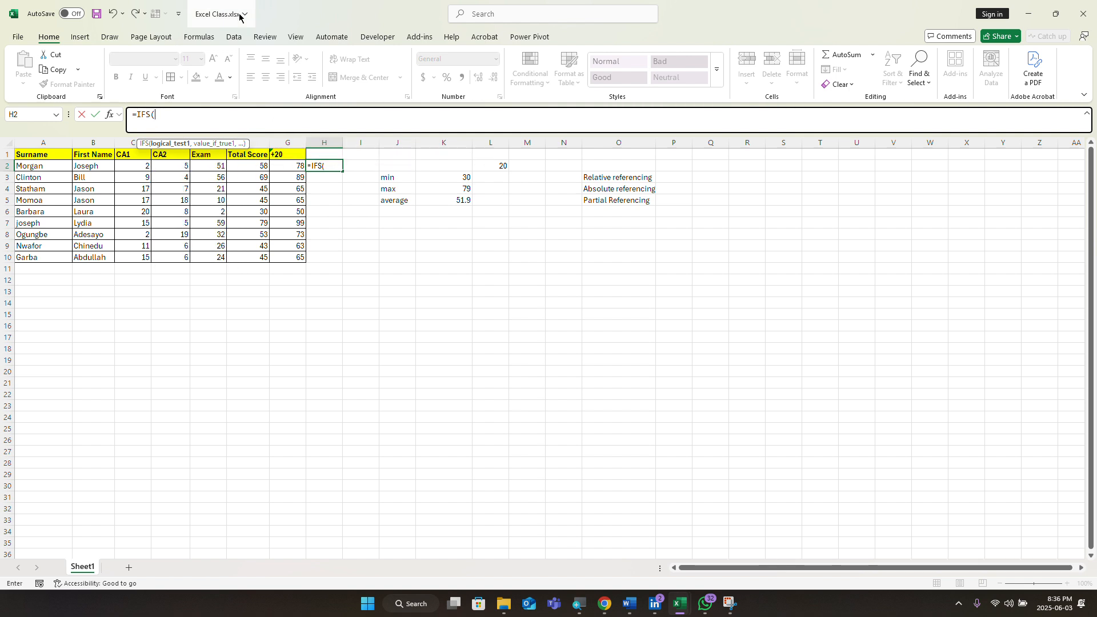
Step: Add the first IFS condition F2<45 to H2's formula
click(164, 115)
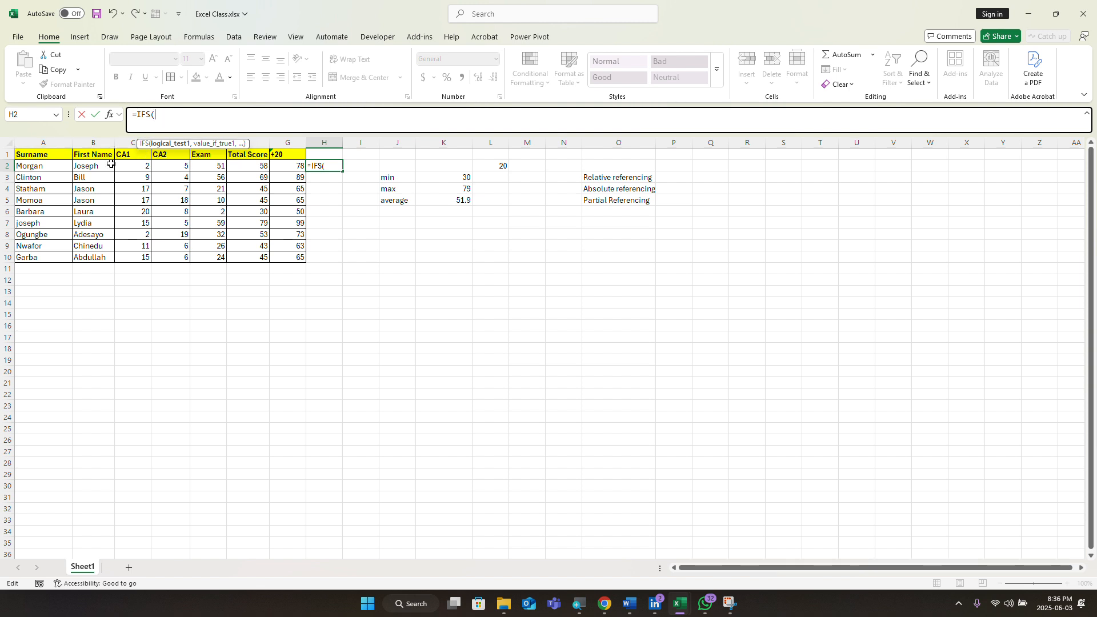
click(247, 169)
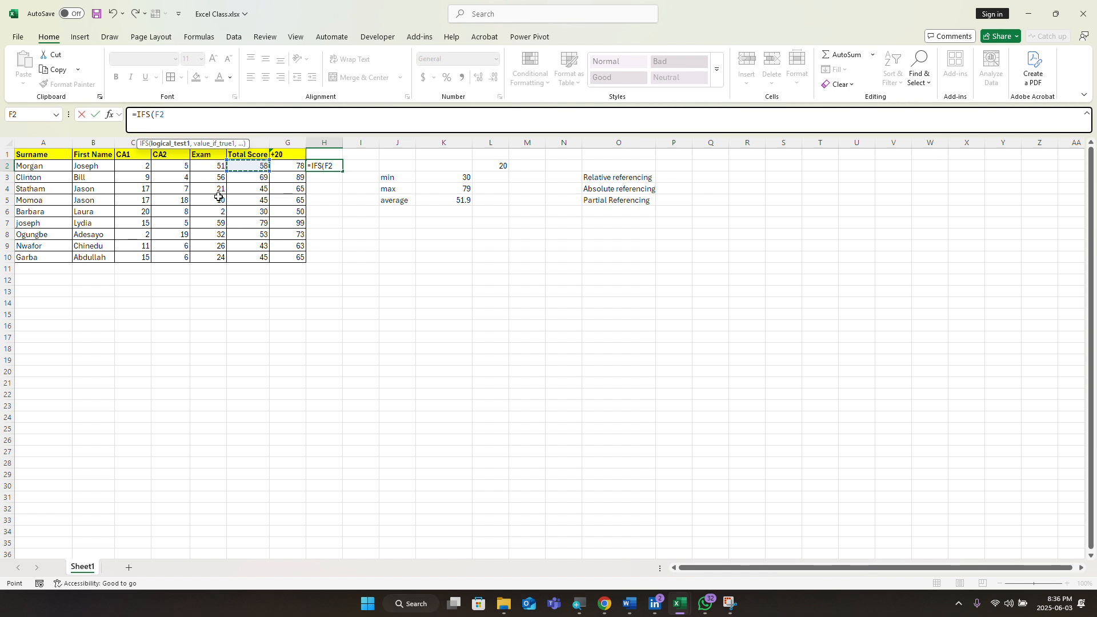
text(<45, "F)
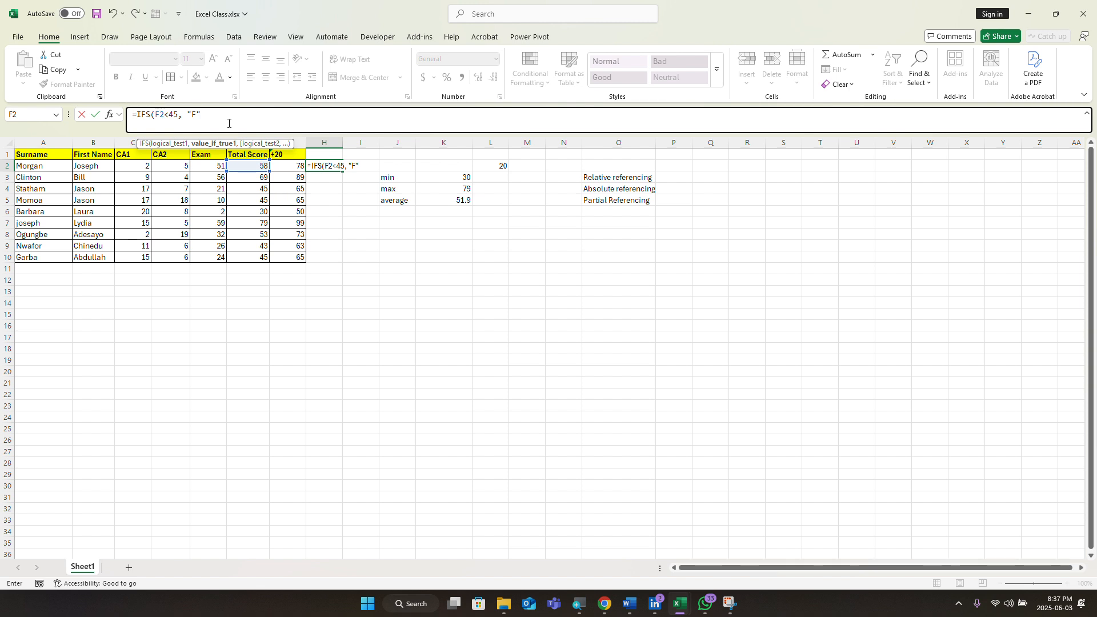
text(,)
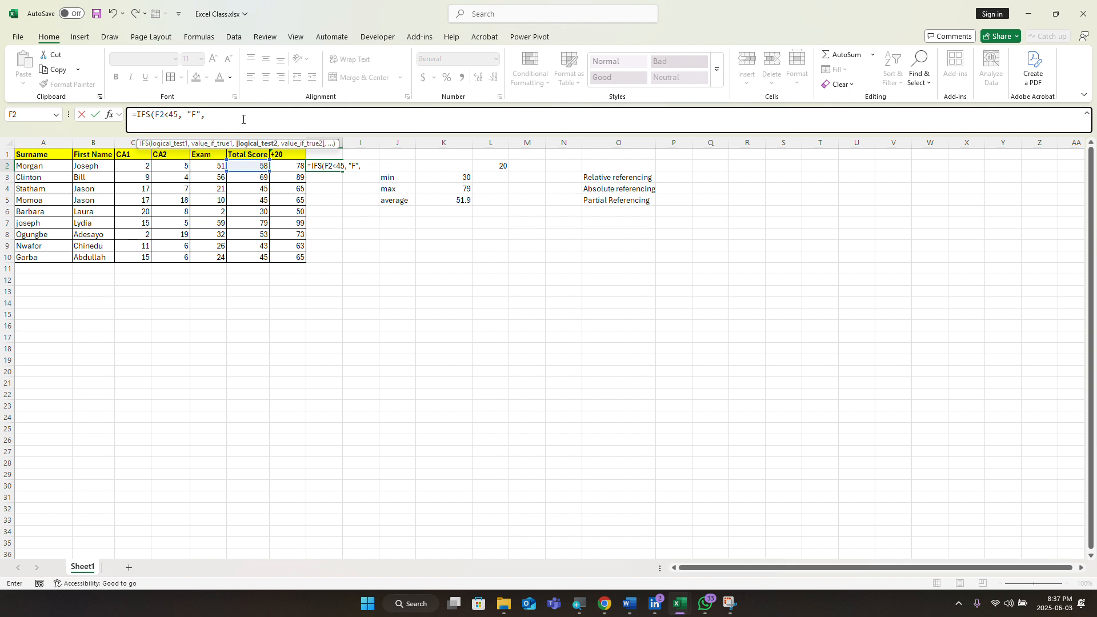
Step: Add the rules F2>=45 returning "D" and F2>=50 returning "C" to H2's IFS formula
click(245, 166)
text(>+)
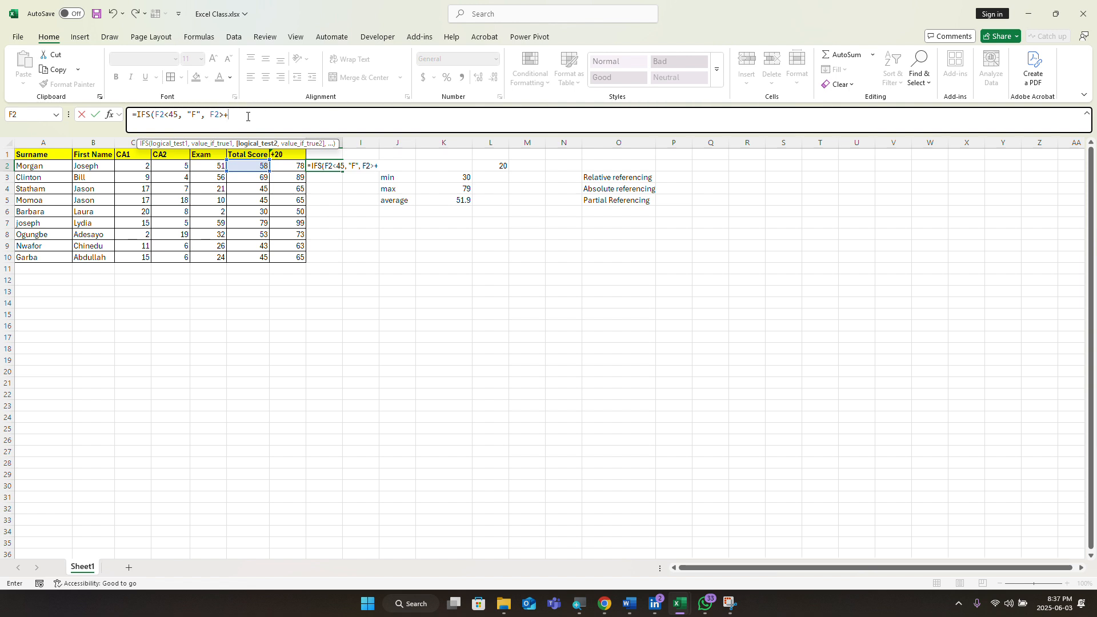
key(BackSpace)
text(45,)
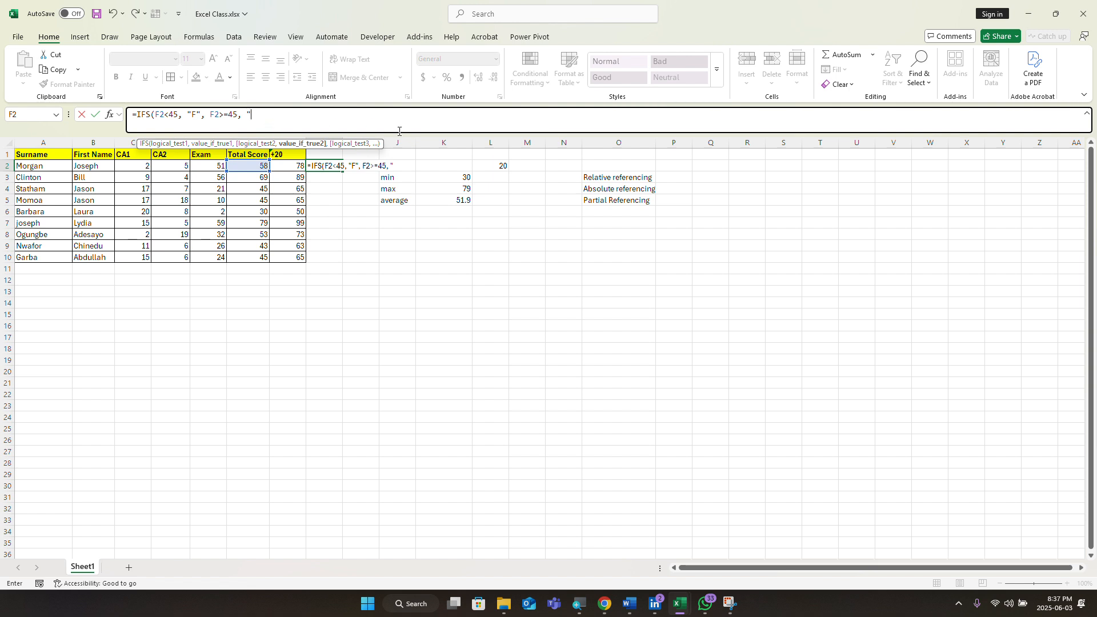
text("D",)
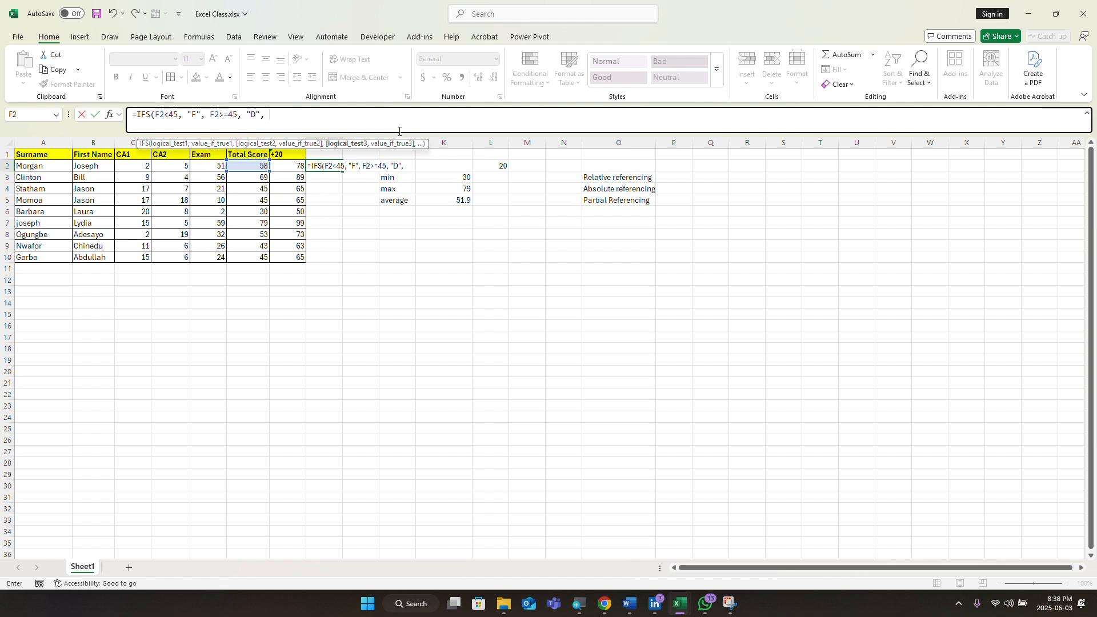
click(247, 167)
text(>=)
text(50,)
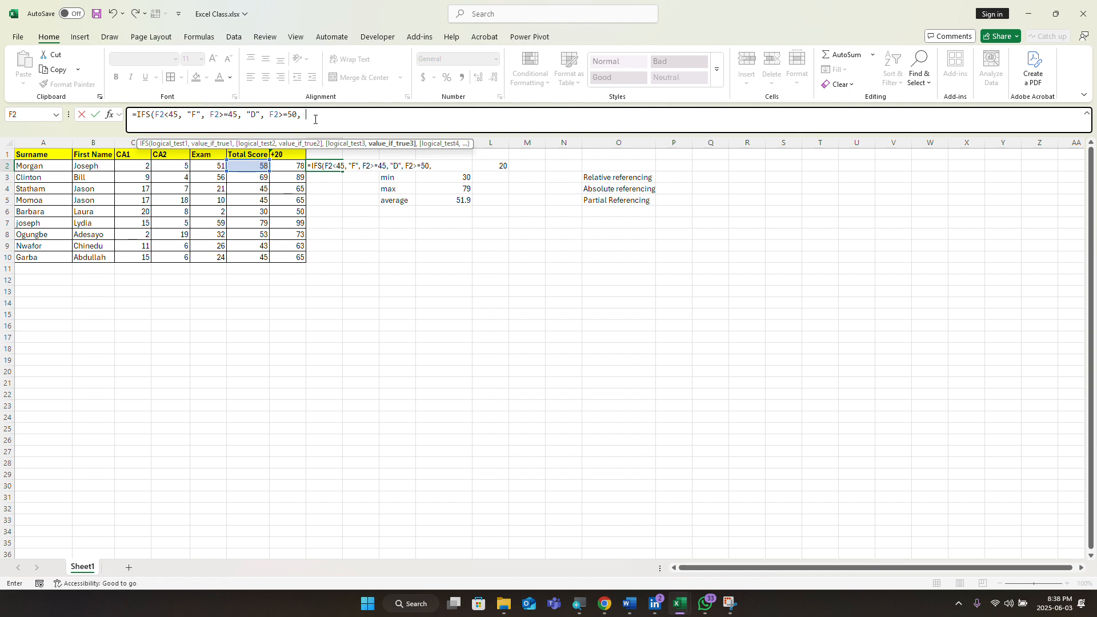
text("C")
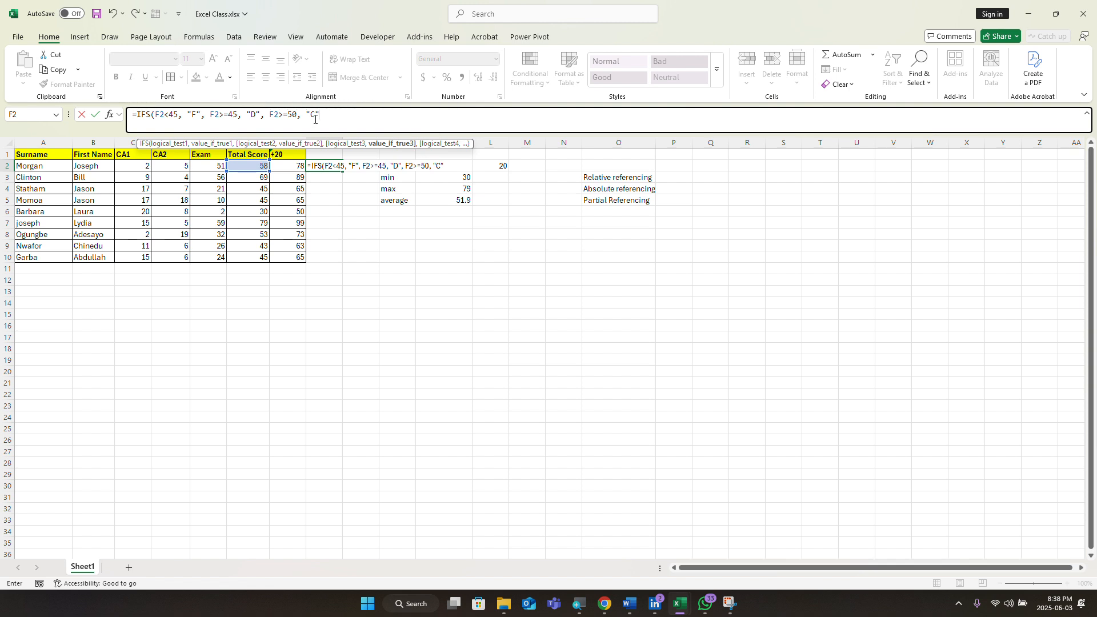
text(,)
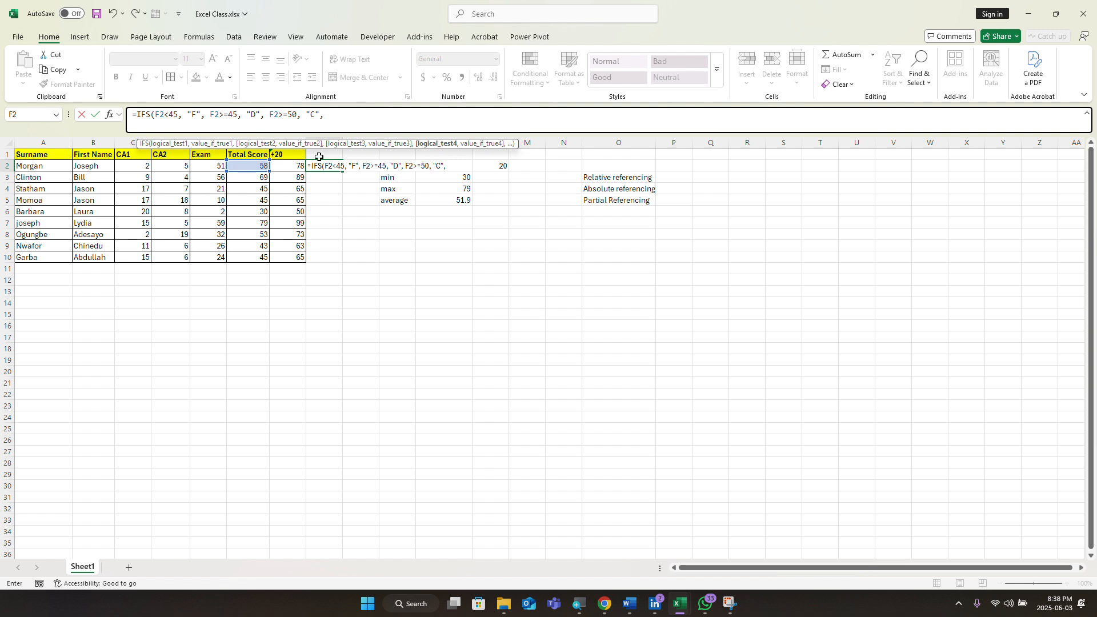
Step: Add F2>=60 returning "B" and F2>=70 returning "A" to the IFS formula
click(246, 167)
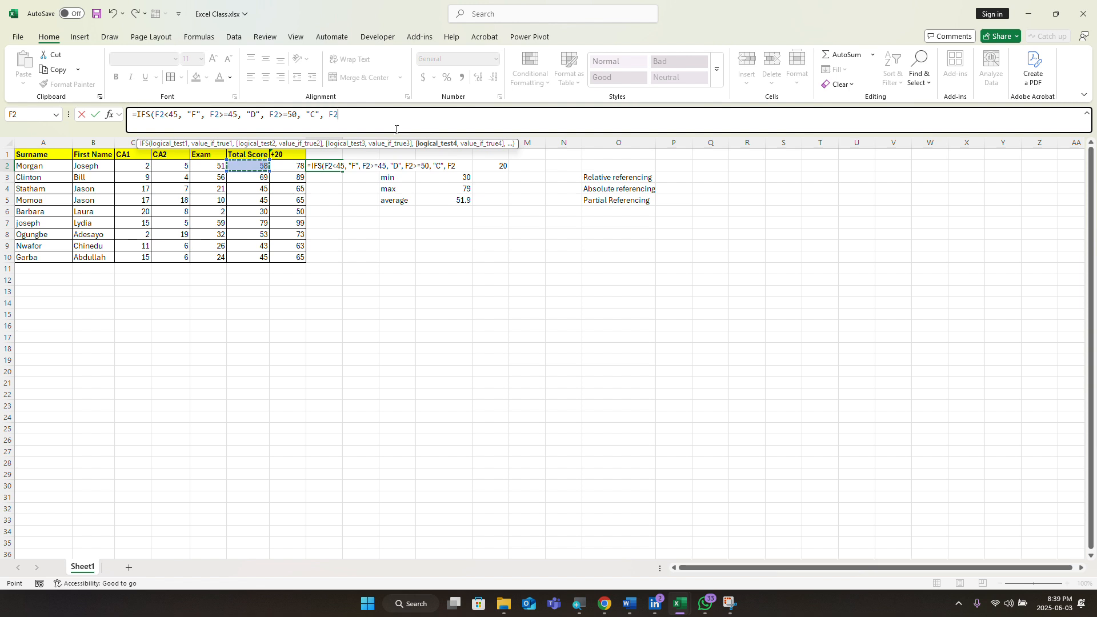
text(>=)
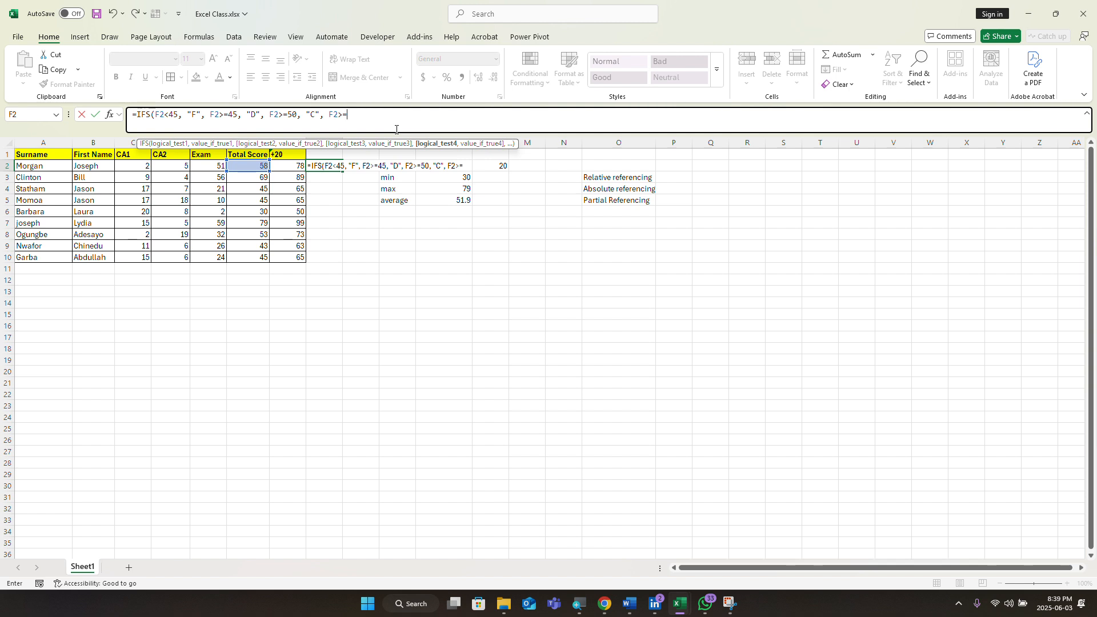
text(60, )
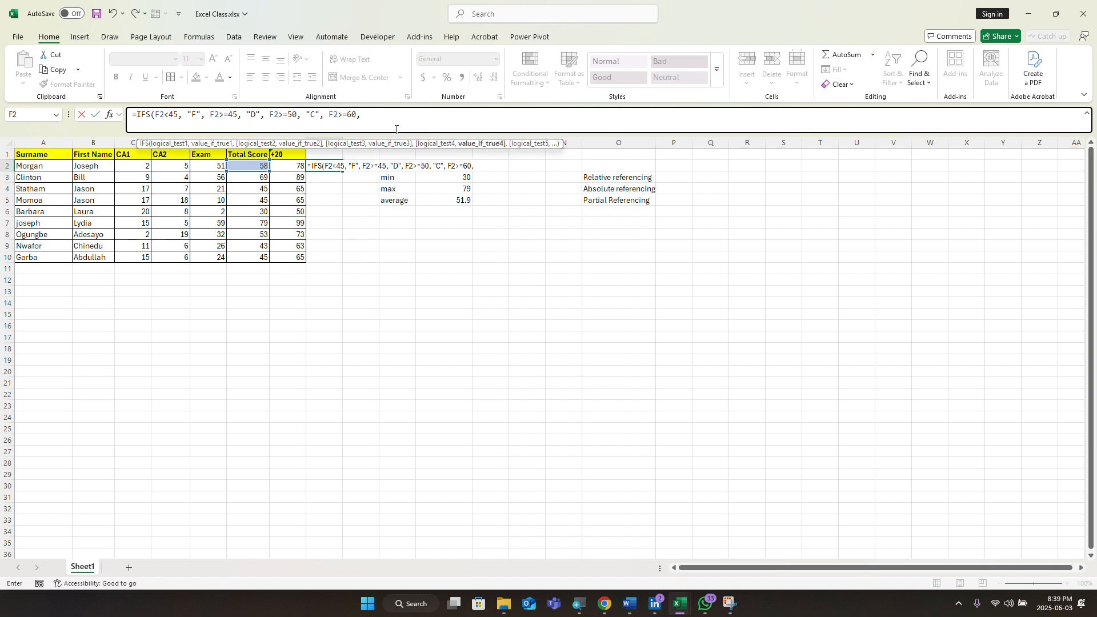
text("B")
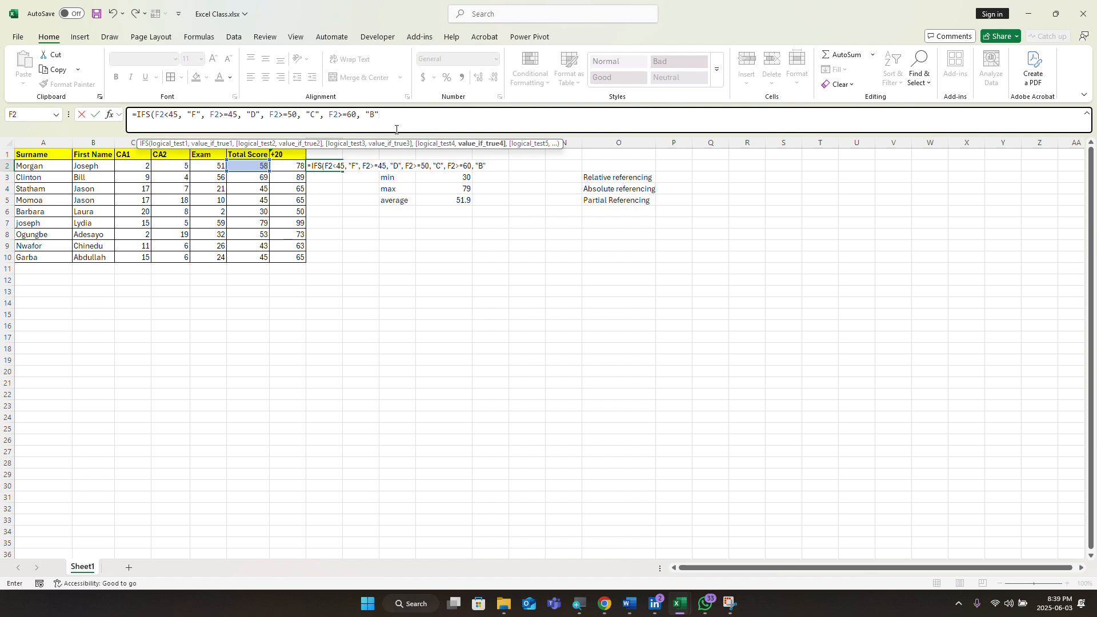
text(,)
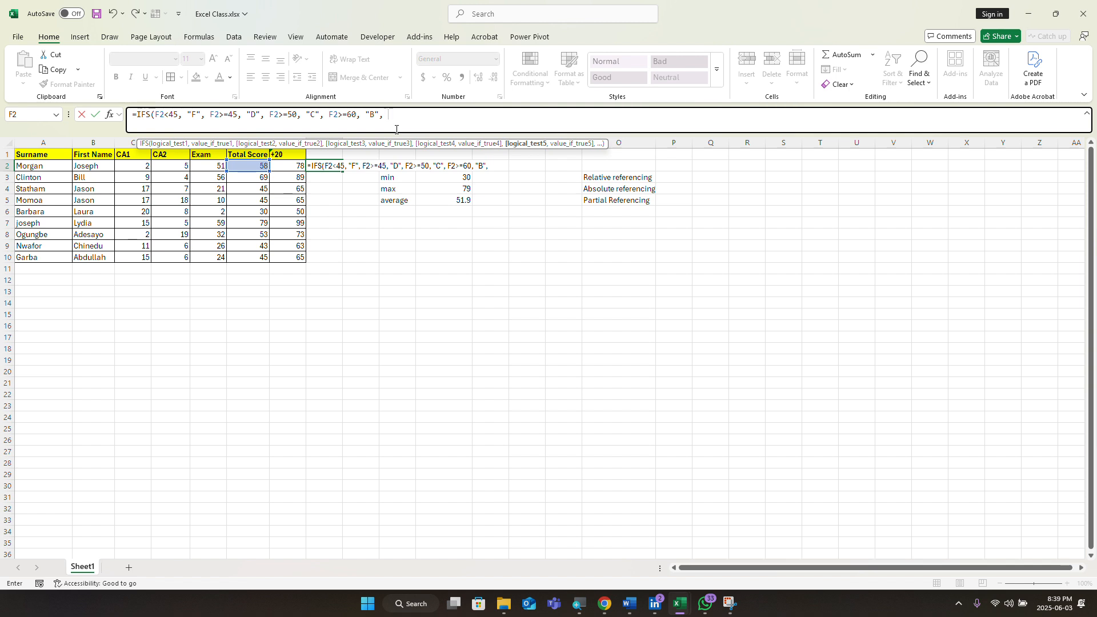
click(250, 167)
text(>)
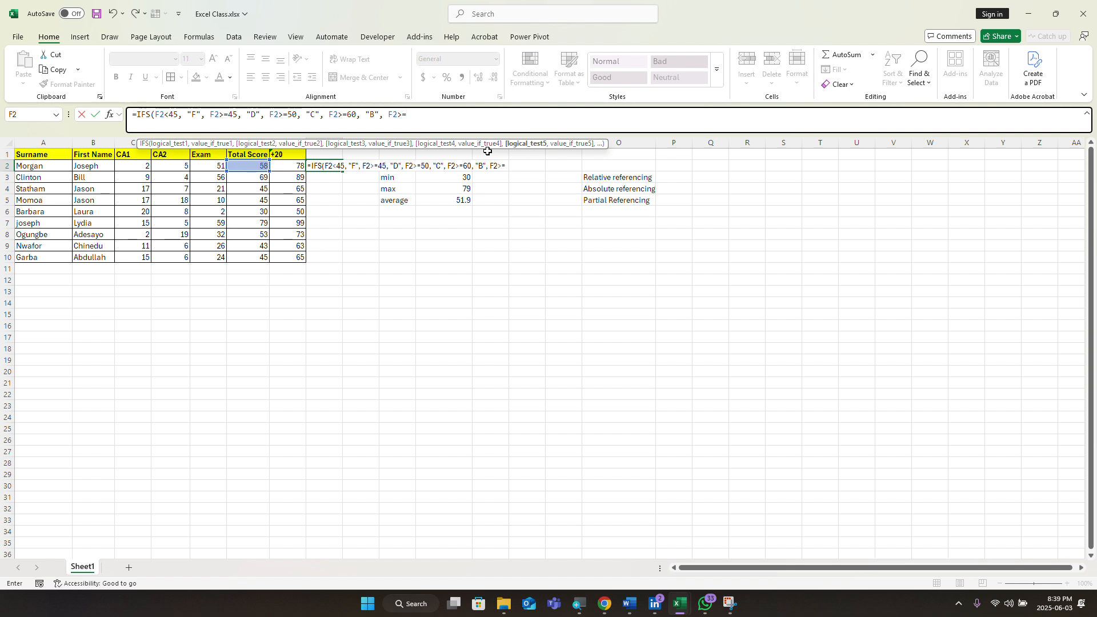
text(=70,)
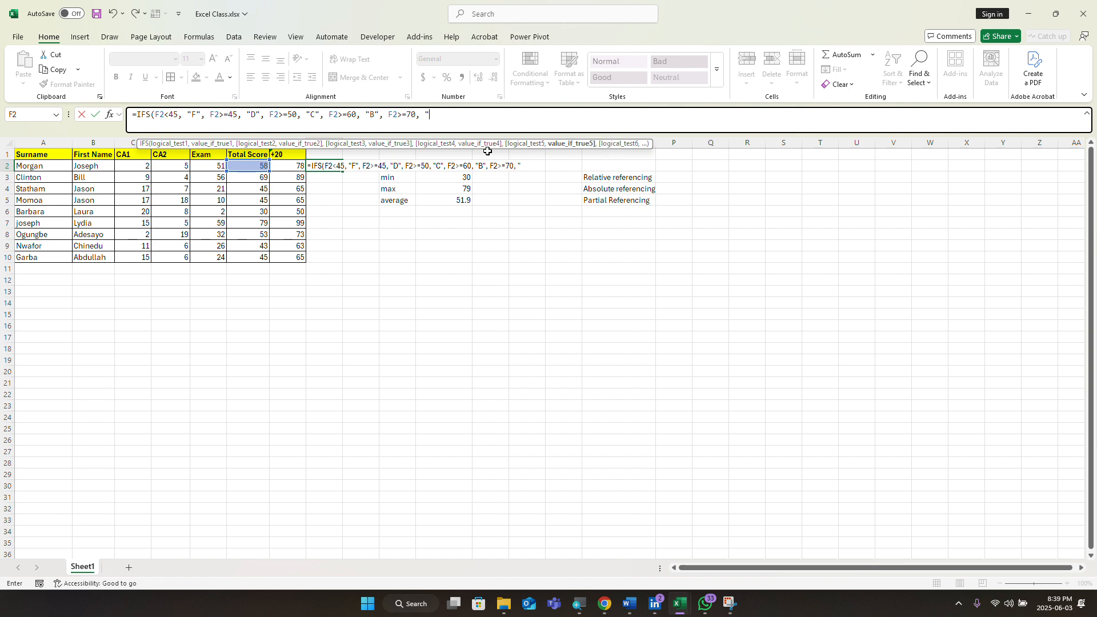
text( "A)
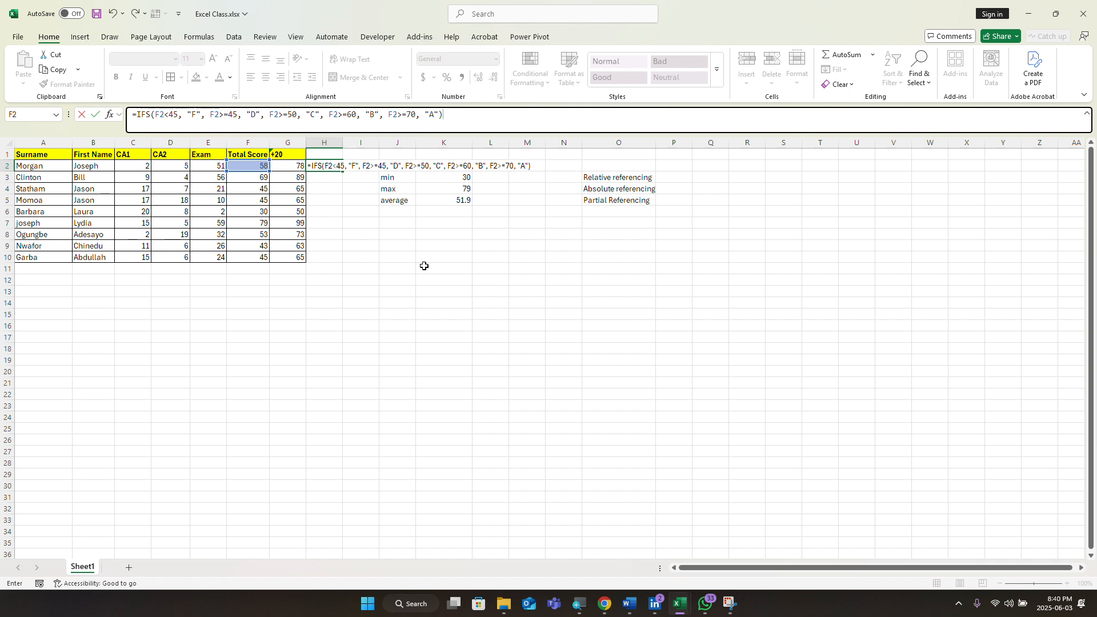
Step: Commit the IFS formula and reselect H2, which shows grade D for the 58 total
key(Return)
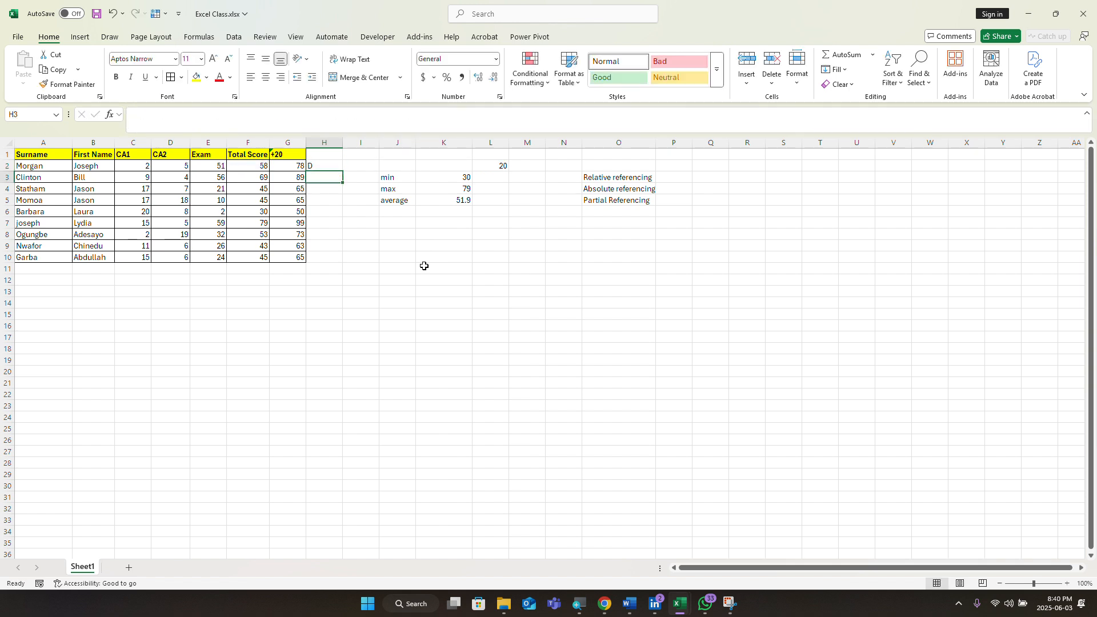
click(321, 167)
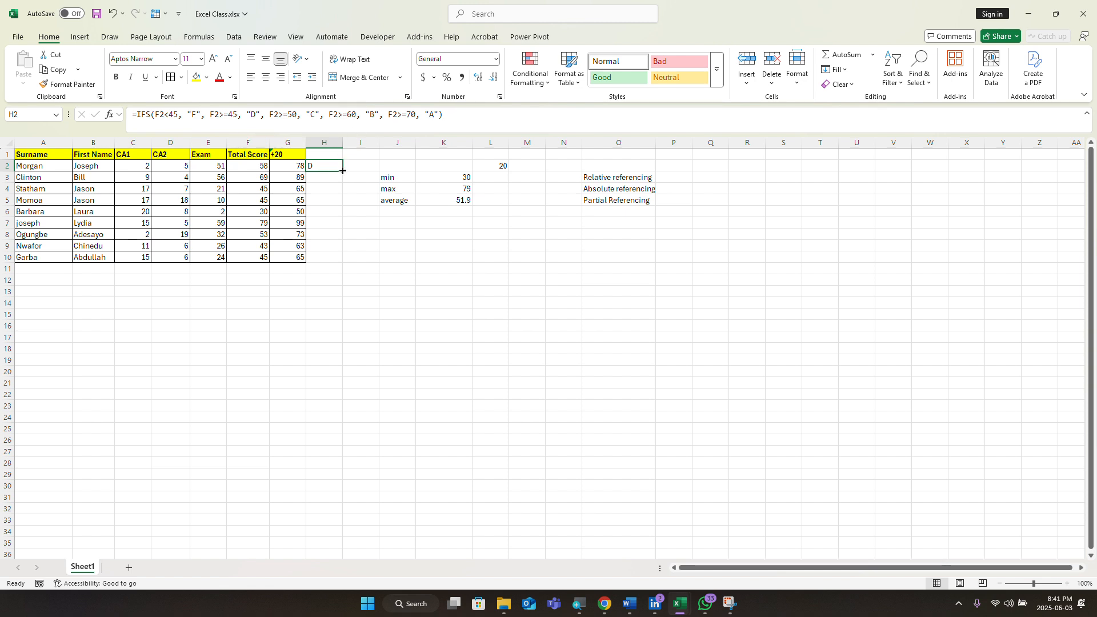
drag(342, 171, 339, 245)
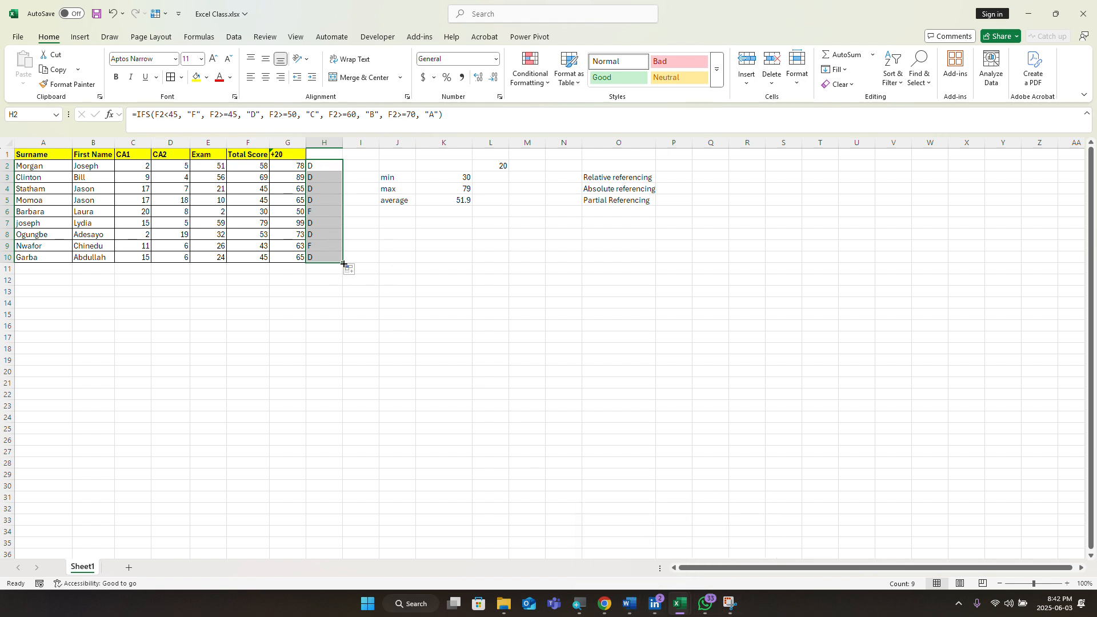
drag(343, 264, 354, 174)
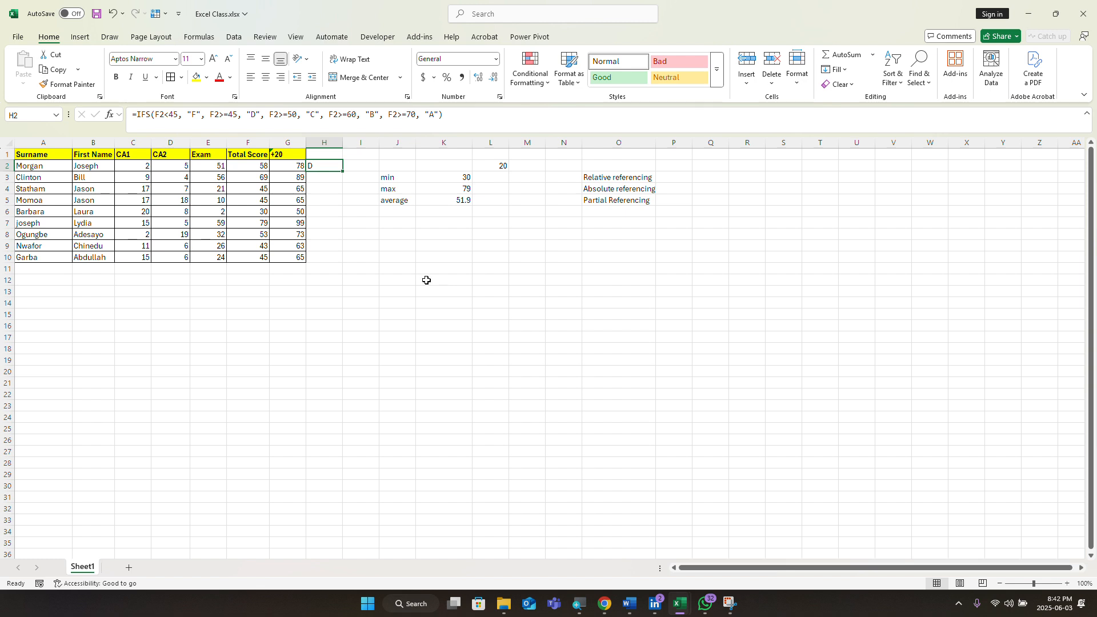
mouse_move(605, 609)
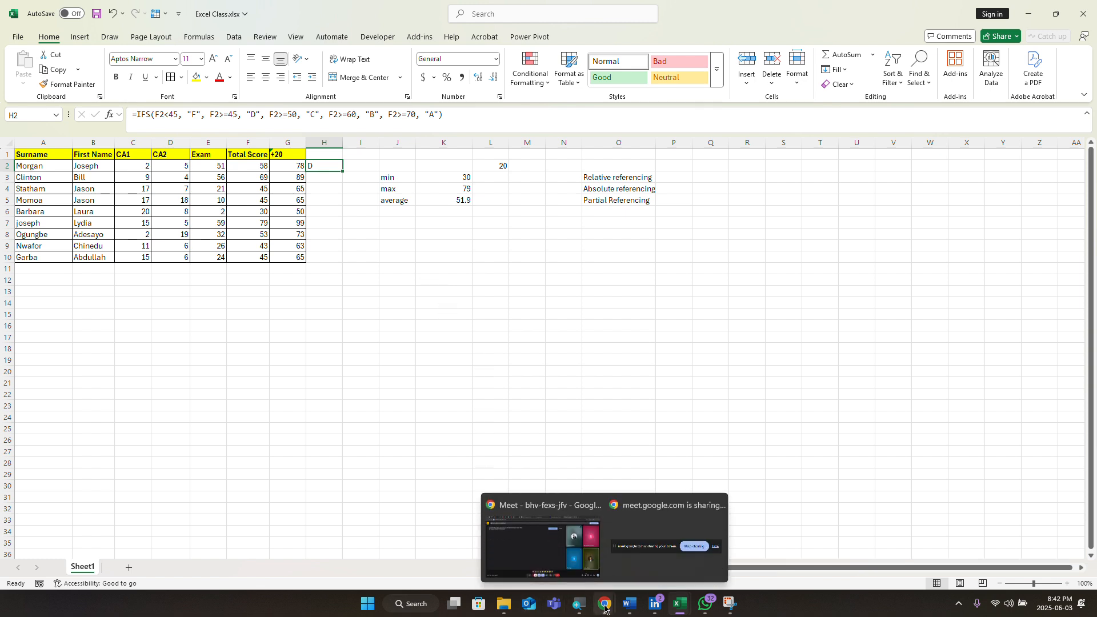
mouse_move(592, 566)
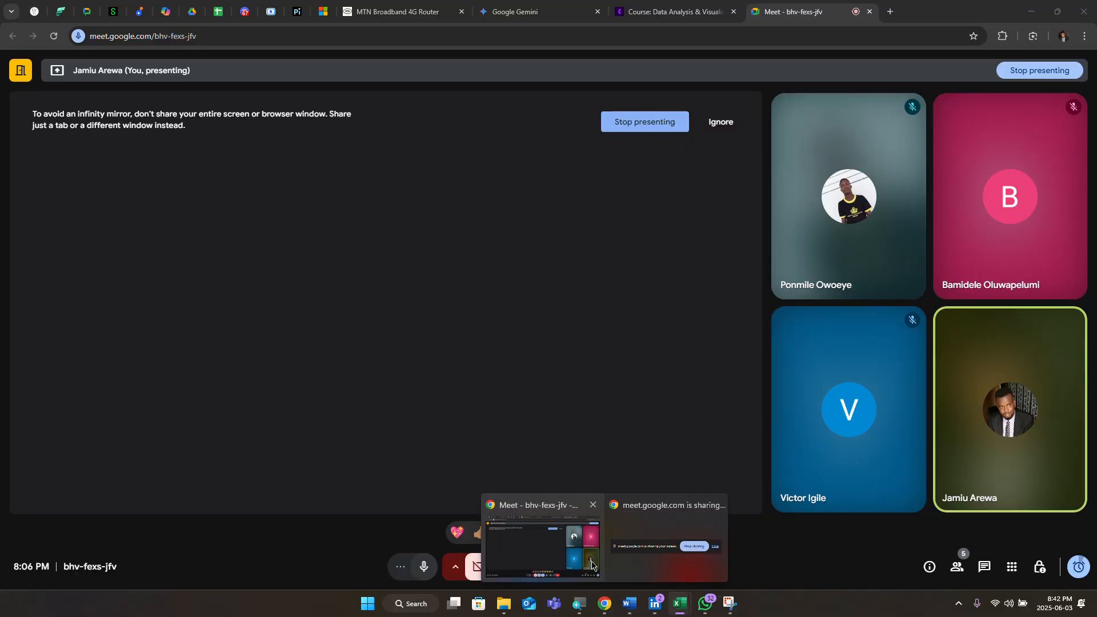
click(592, 566)
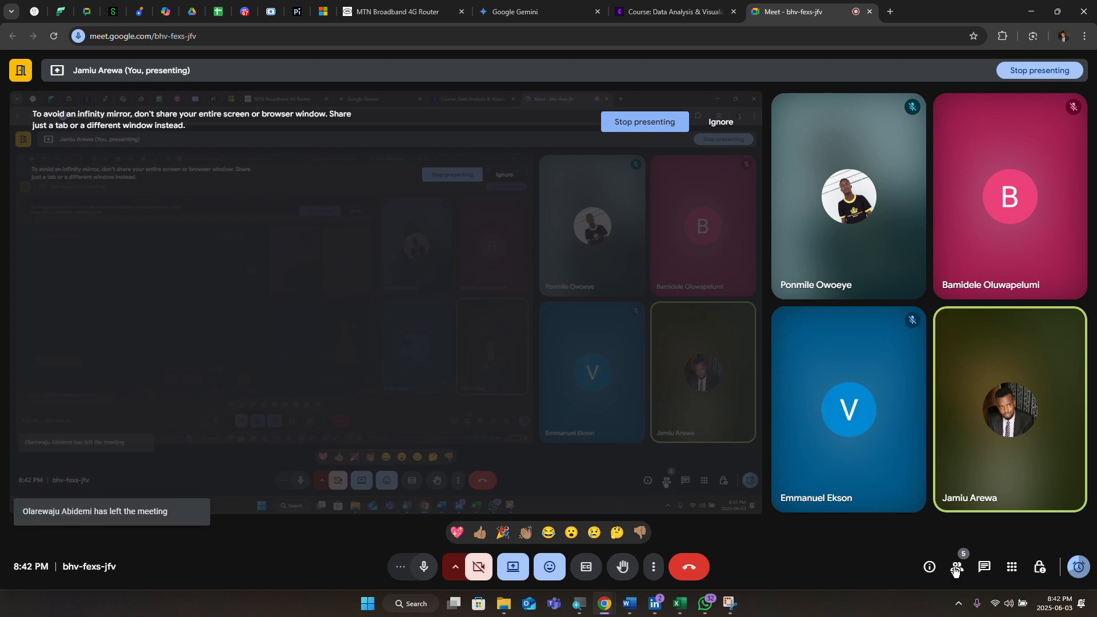
click(956, 567)
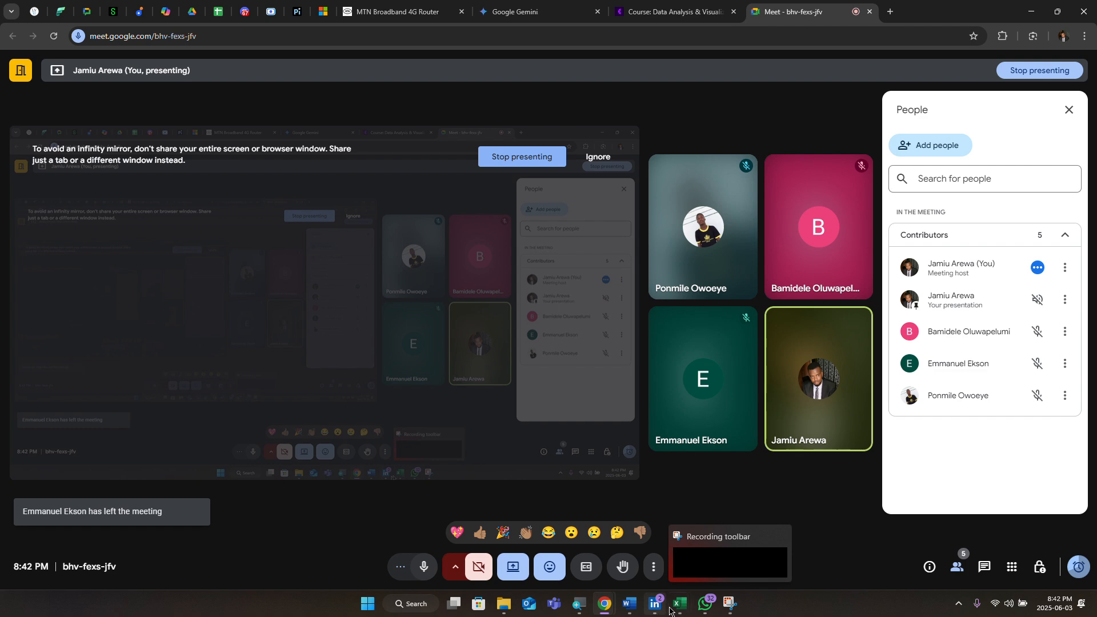
mouse_move(679, 604)
click(633, 563)
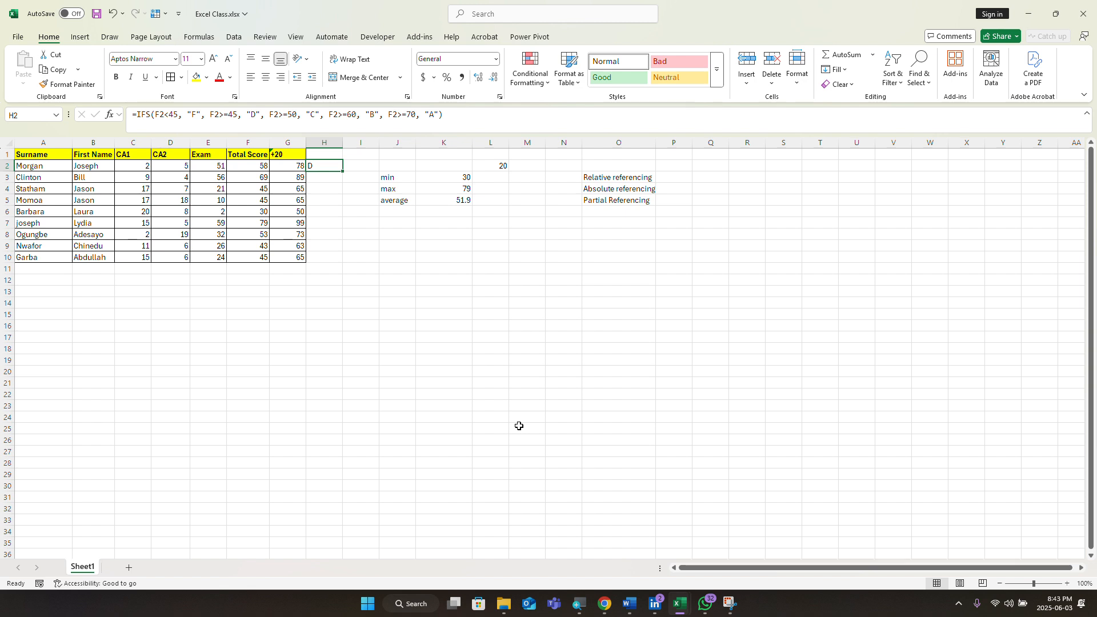
Step: Change H2's >= comparisons to strict > tests in the IFS formula
click(224, 119)
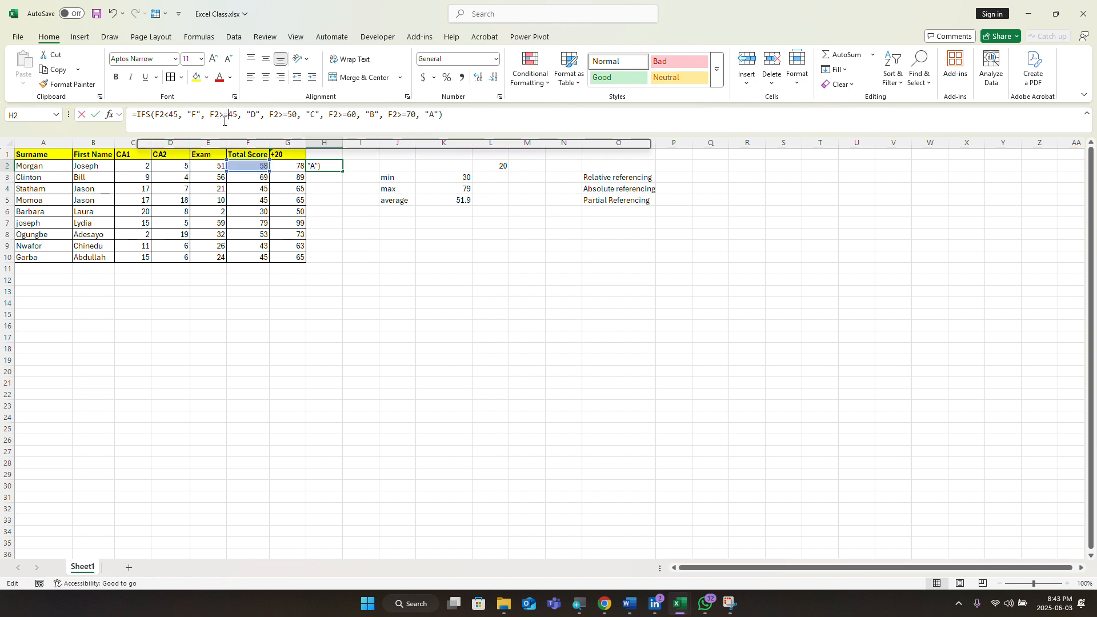
text(=)
key(BackSpace)
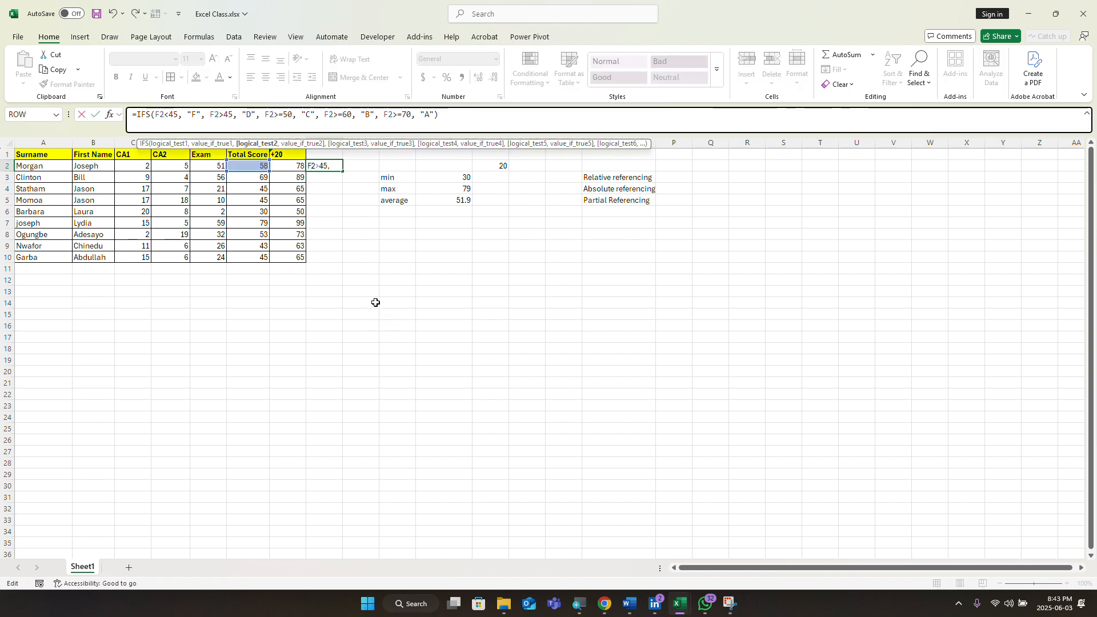
click(283, 116)
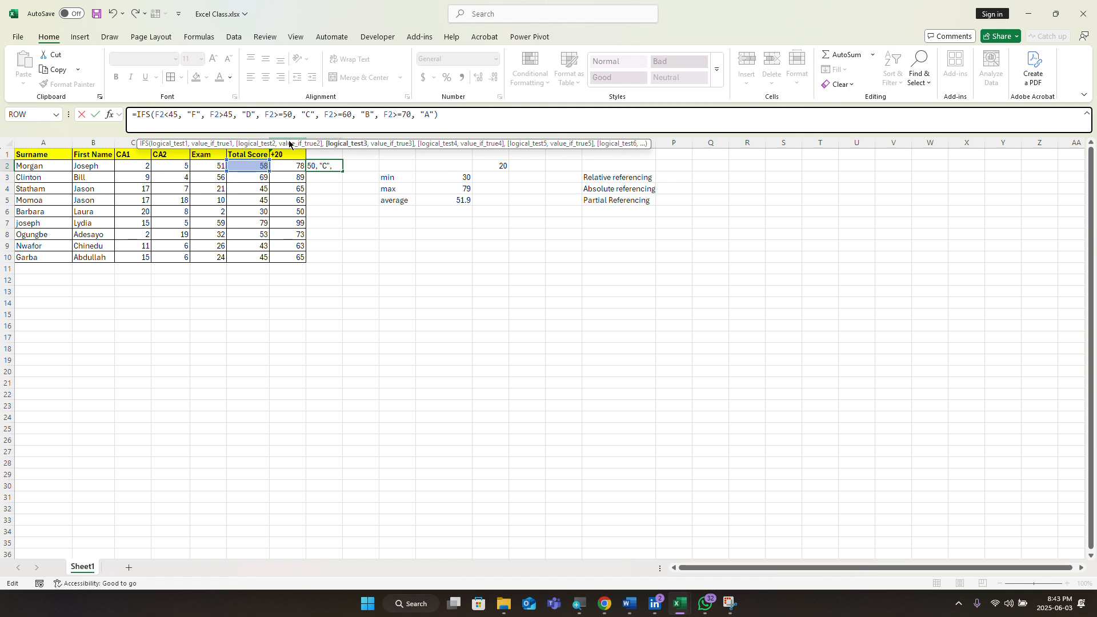
key(BackSpace)
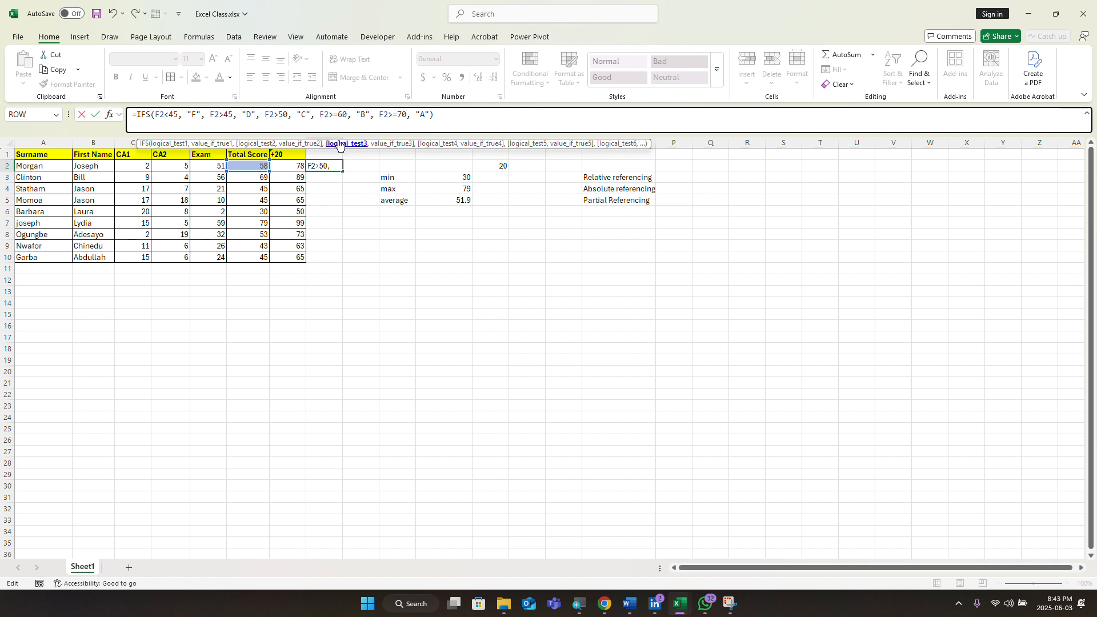
click(340, 115)
key(BackSpace)
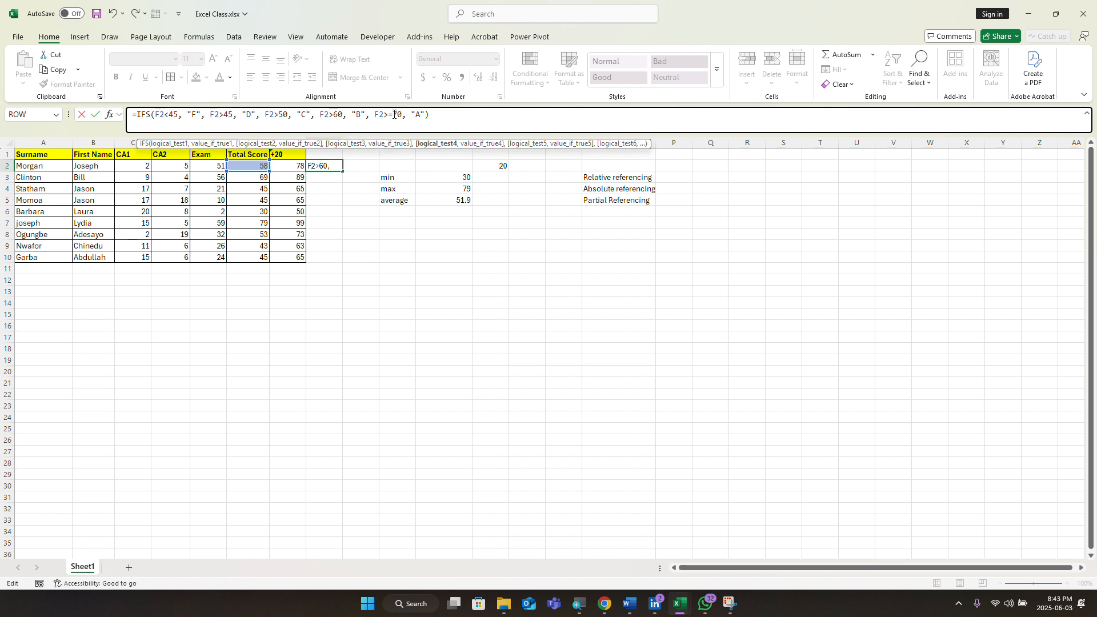
click(392, 114)
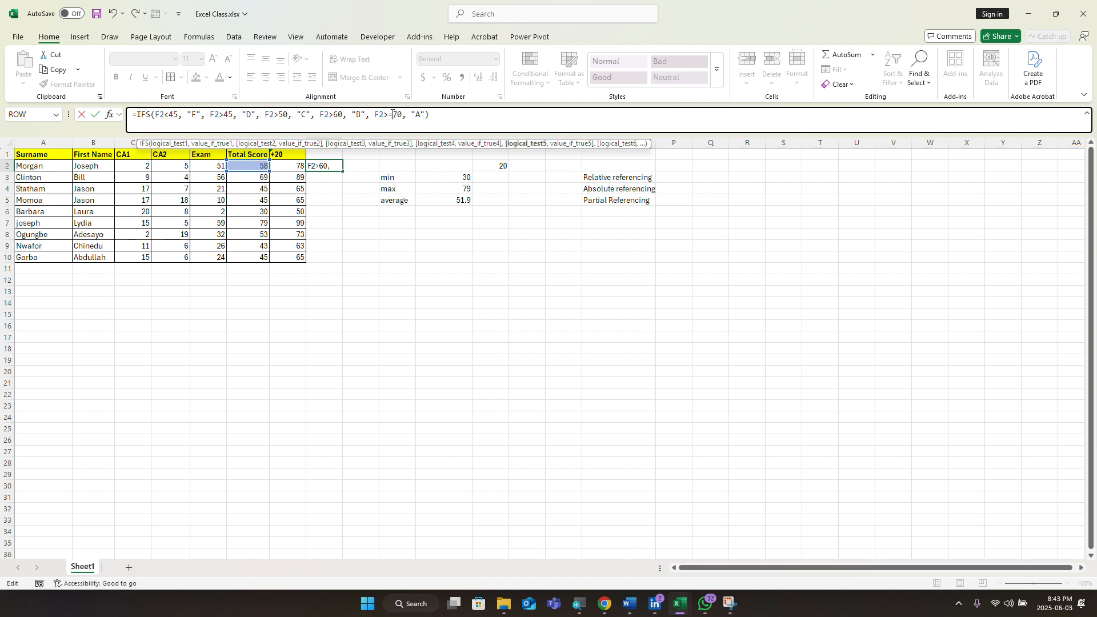
key(Delete)
Step: Change the C, B and A cut-offs from 50, 60, 70 to 49, 59, 69 and commit
click(287, 115)
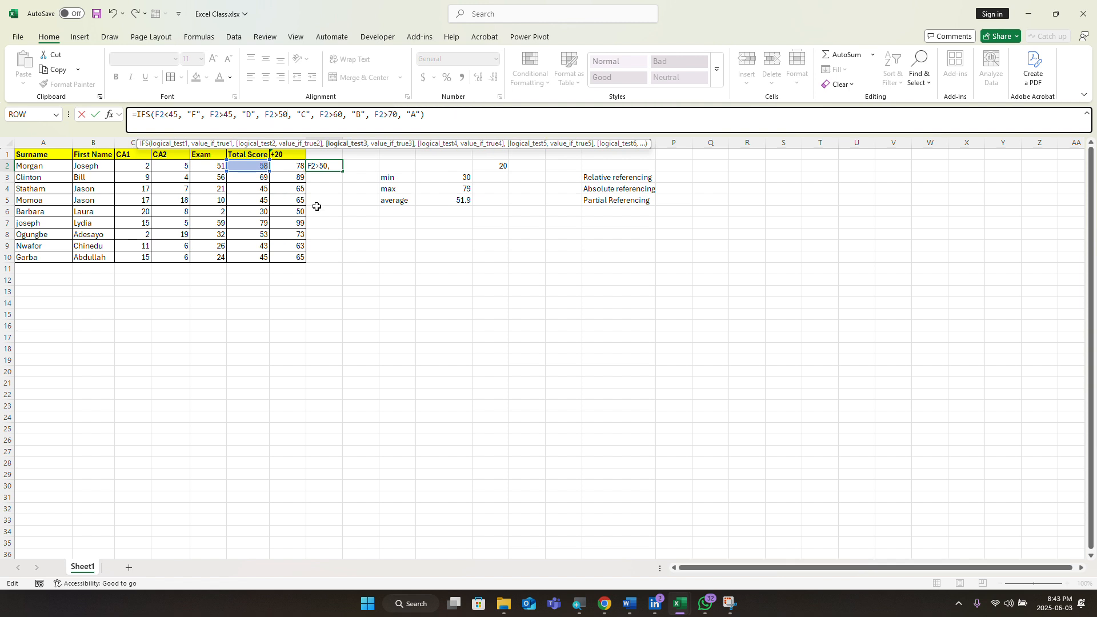
key(BackSpace)
key(BackSpace)
text(49)
click(341, 115)
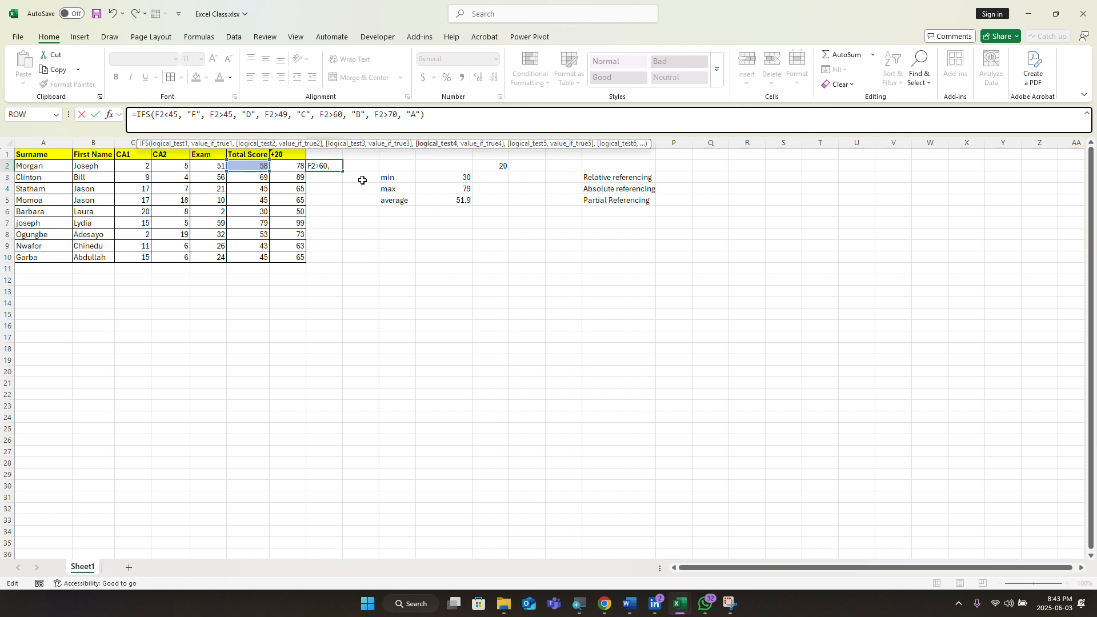
key(BackSpace)
key(BackSpace)
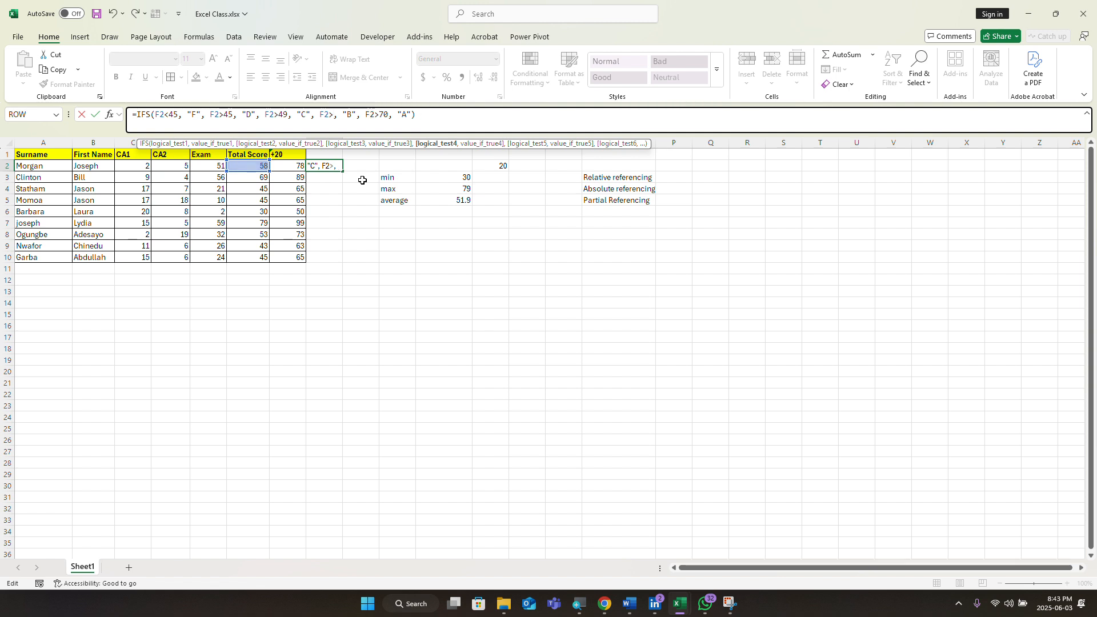
text(59)
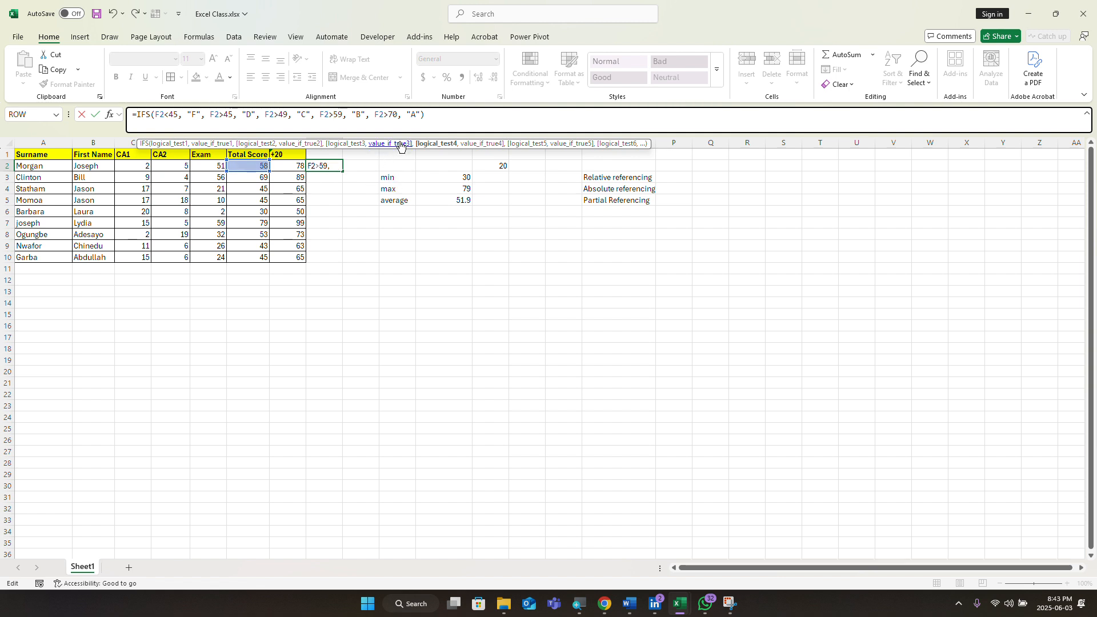
click(396, 113)
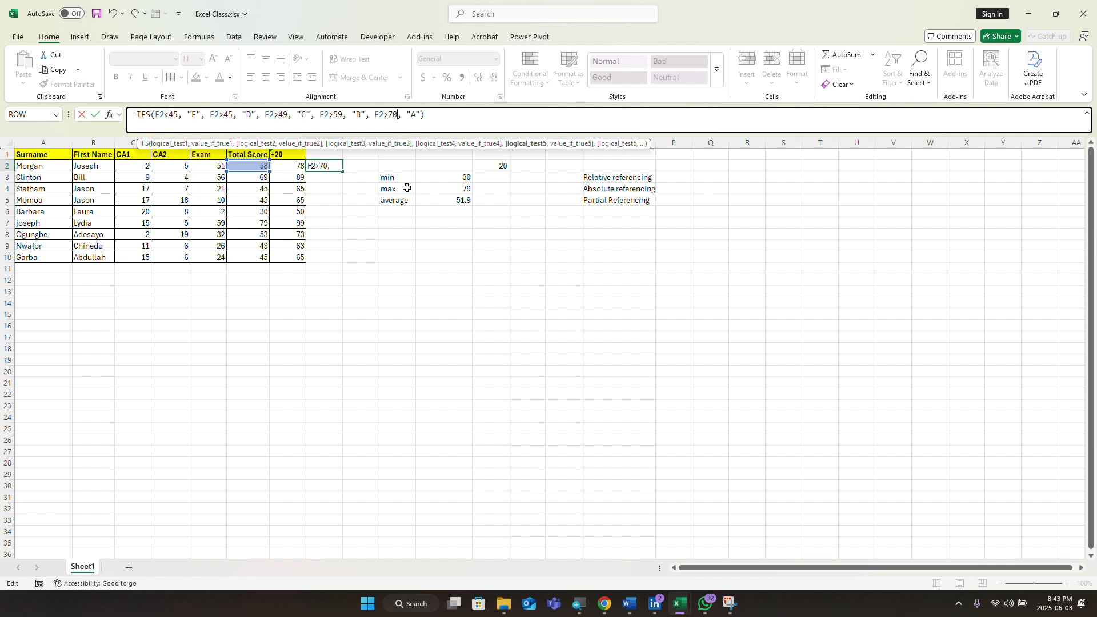
text(69)
click(391, 113)
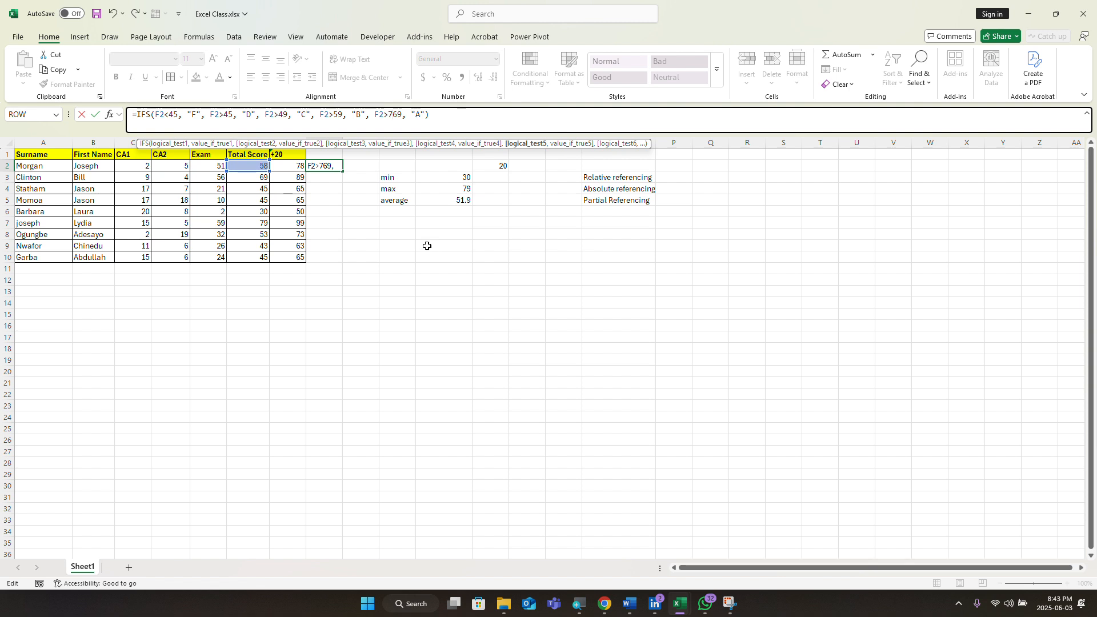
key(Delete)
key(Return)
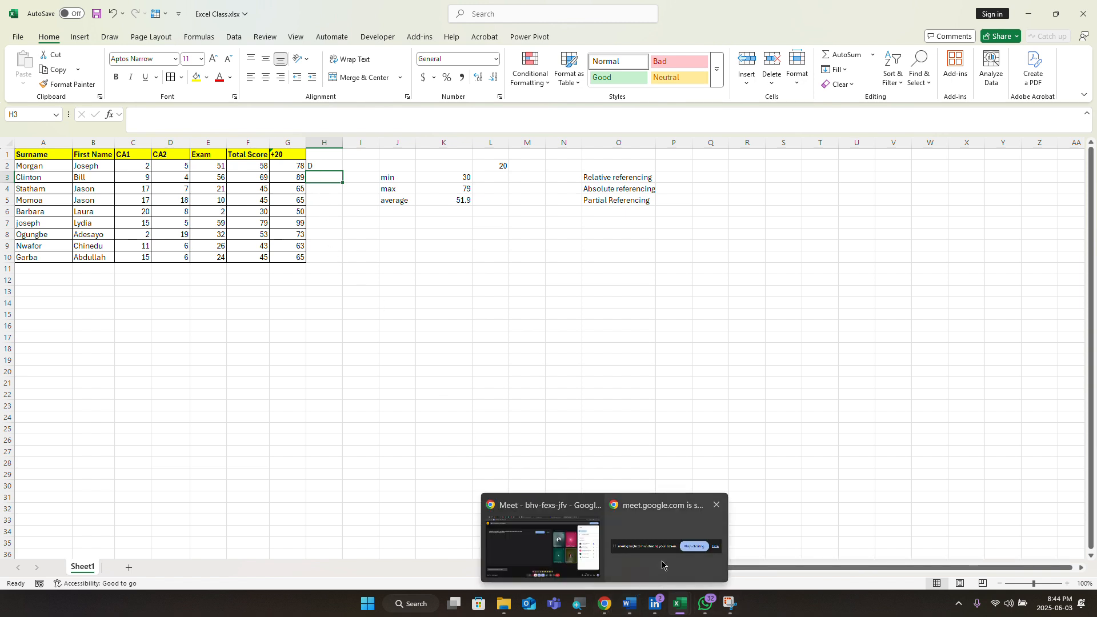
click(666, 557)
Step: Dismiss the screen-sharing notice, close the People panel and leave the Google Meet call
click(614, 568)
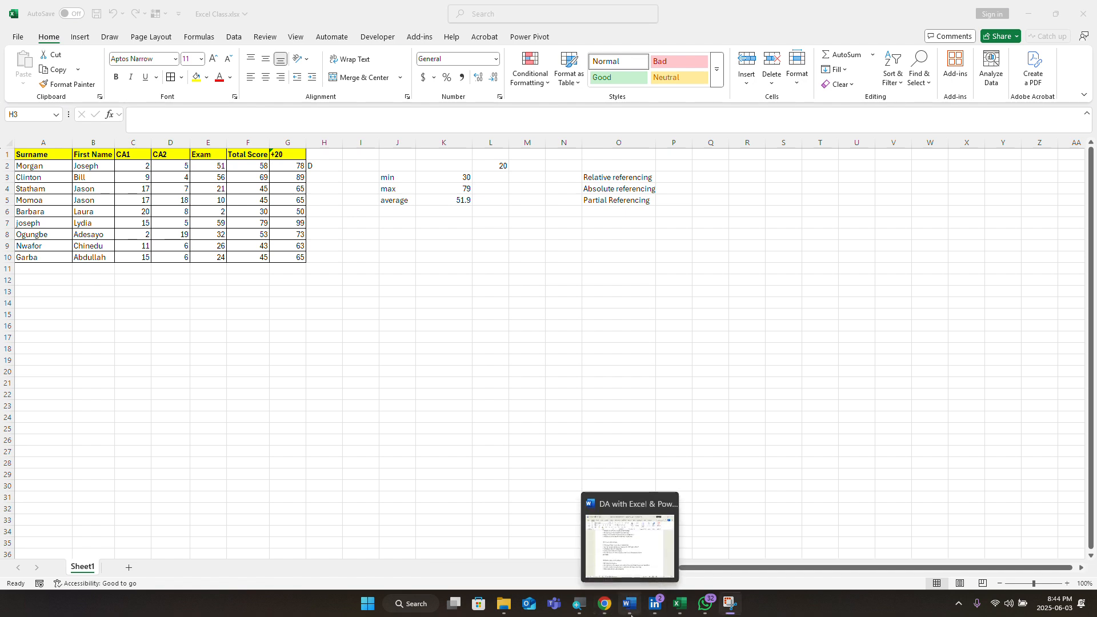
mouse_move(606, 609)
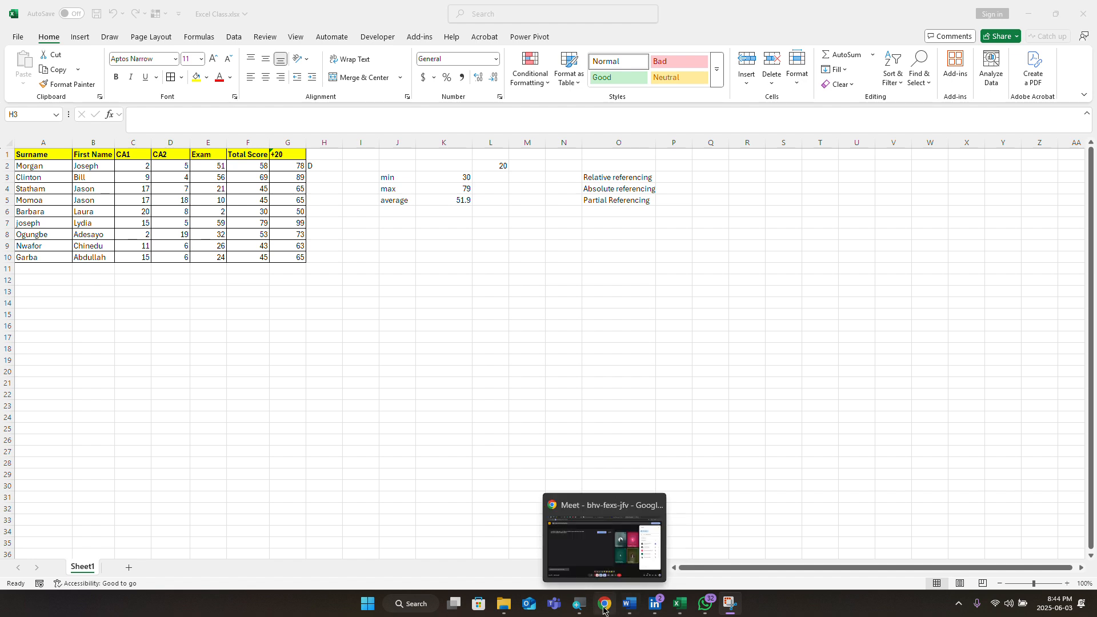
click(609, 575)
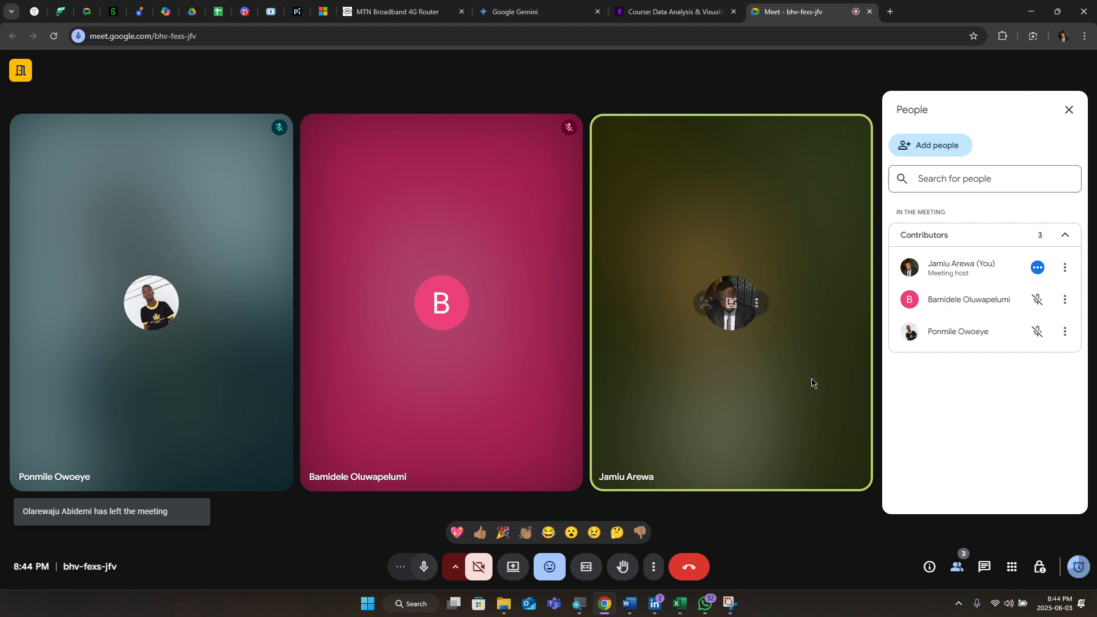
click(1068, 109)
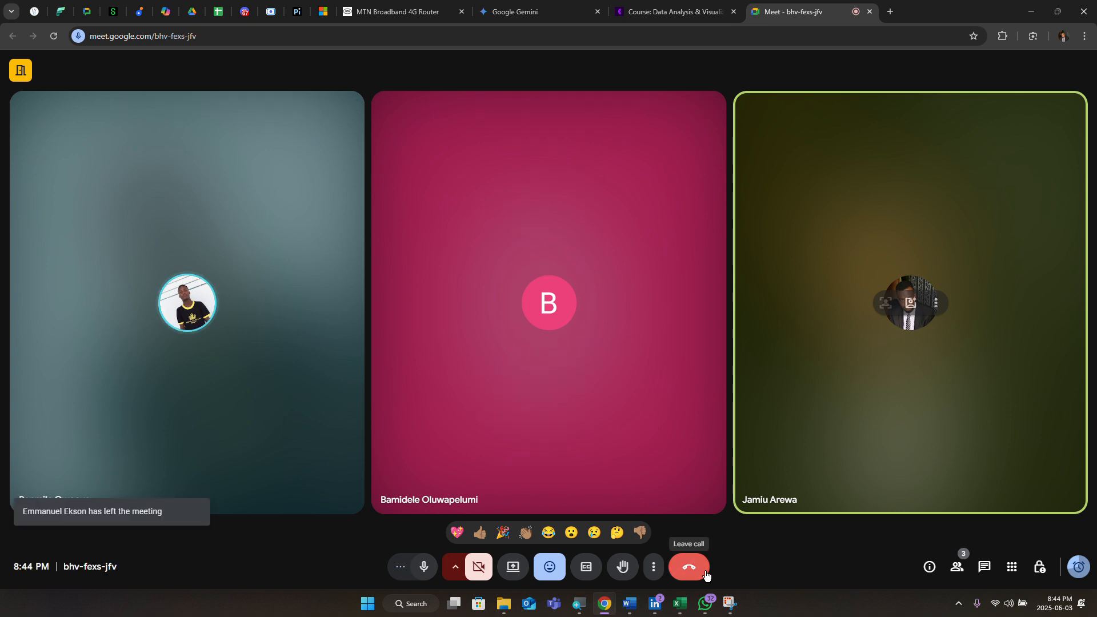
click(706, 574)
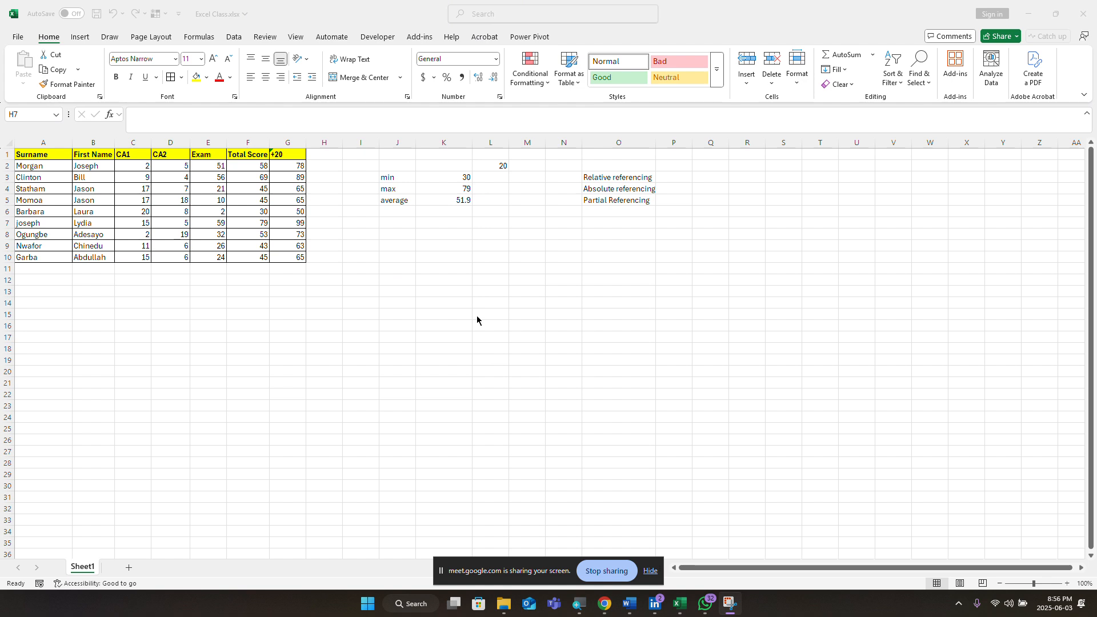
Step: Enter the heading 'Grade' in cell H1
click(326, 165)
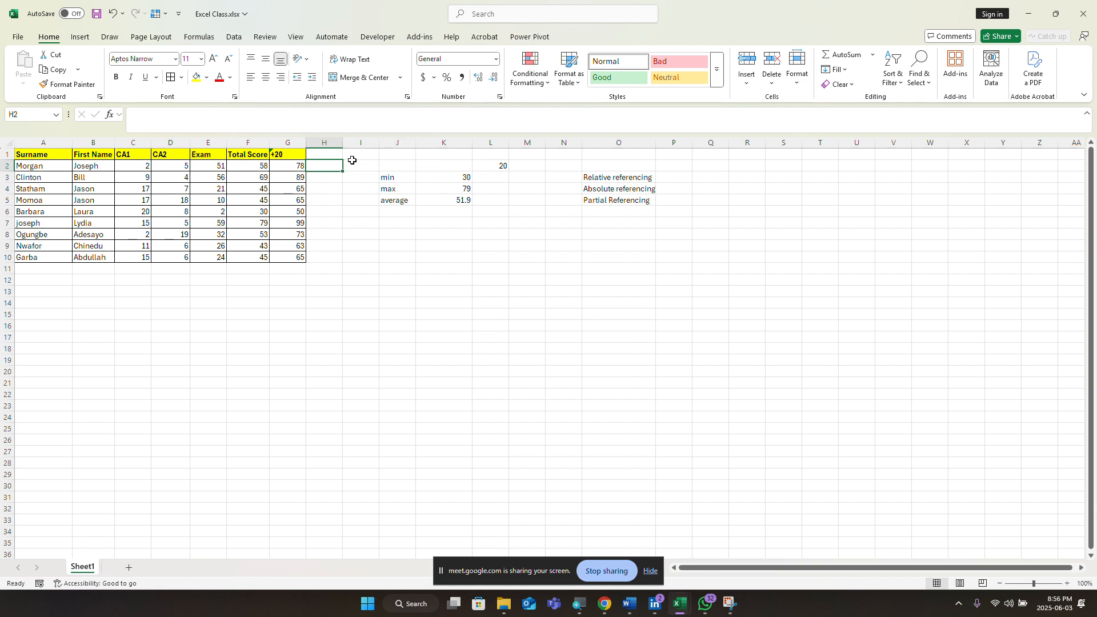
click(335, 156)
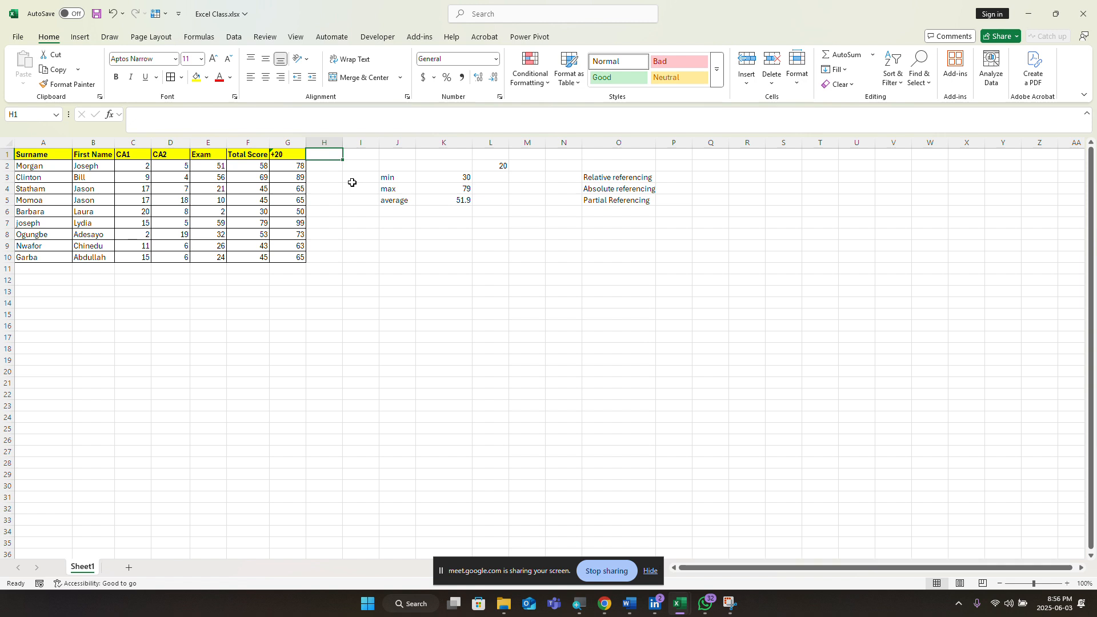
text(Gra)
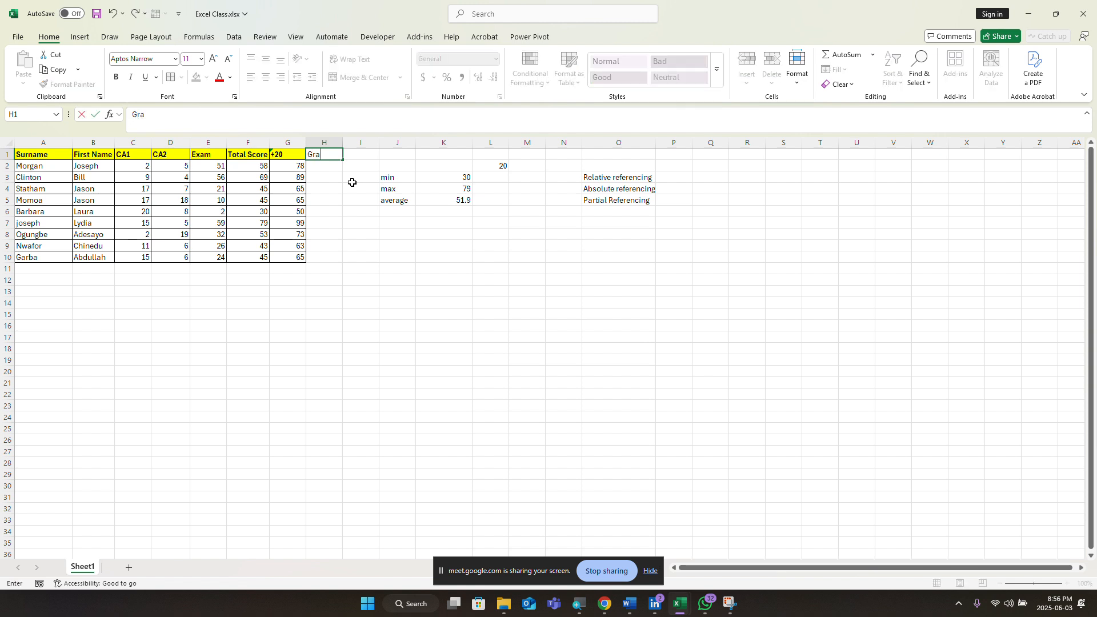
text(de)
key(Return)
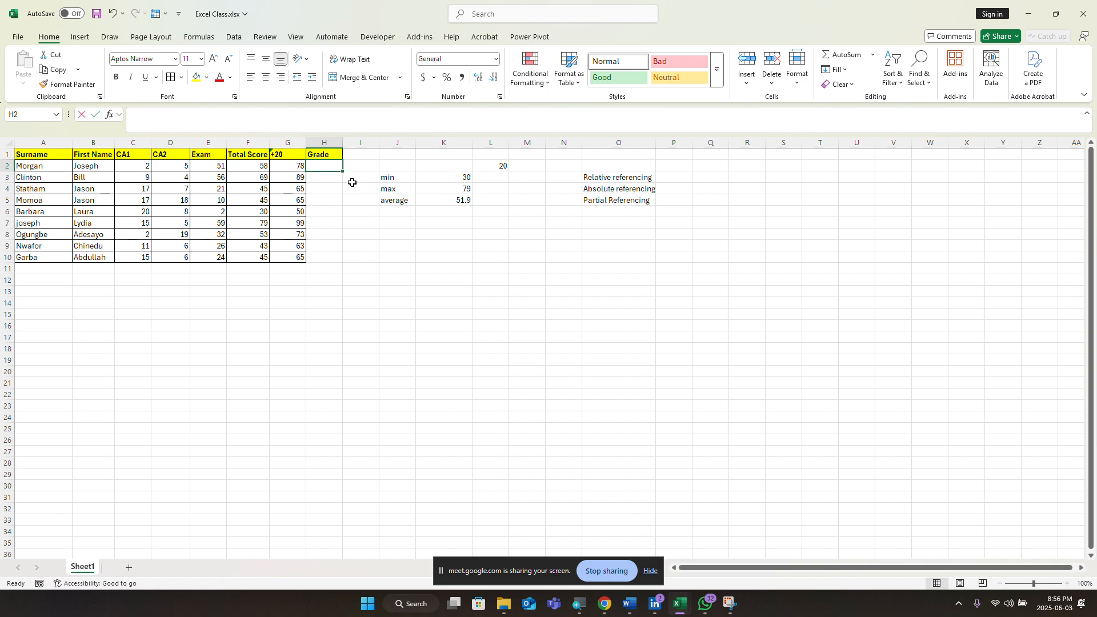
Step: Start a new =IFS( formula in H2
text(IF)
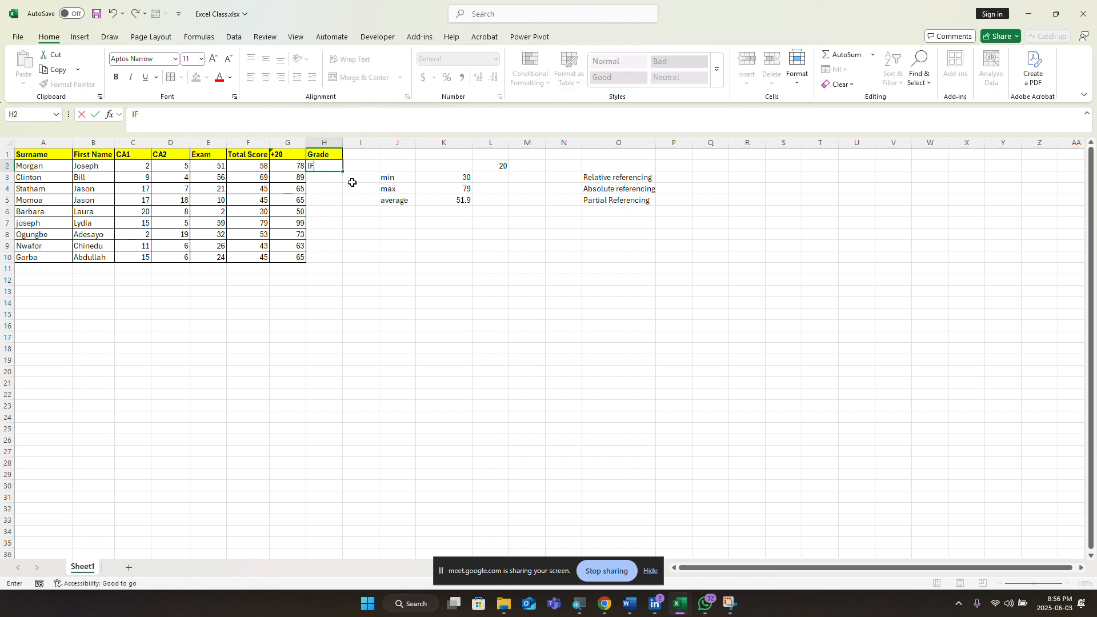
text(S)
key(BackSpace)
key(BackSpace)
text(=)
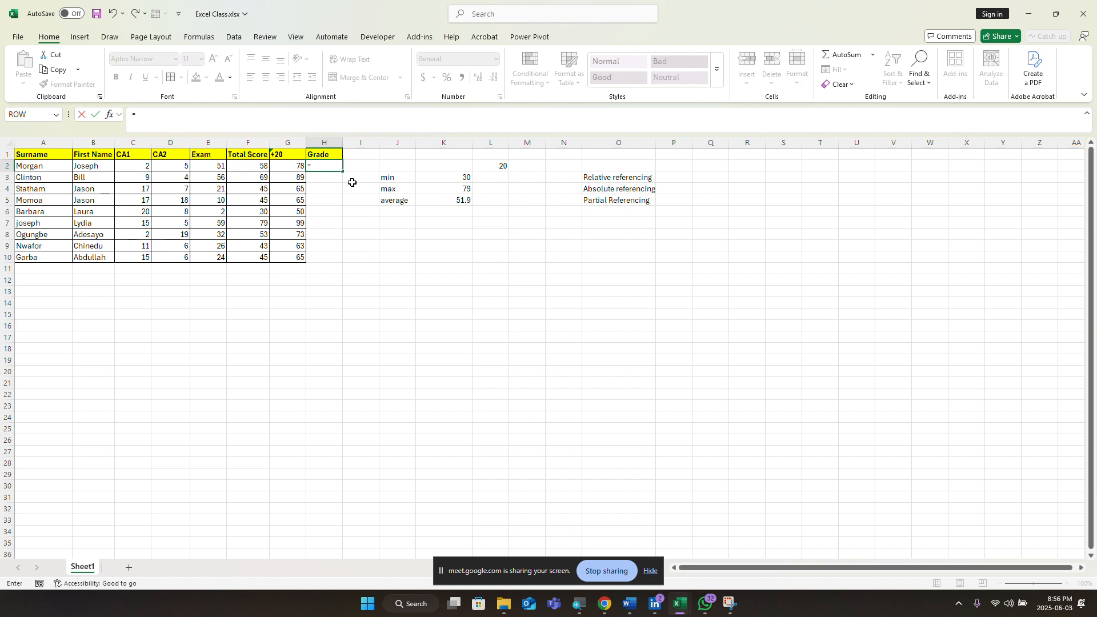
text(IFS)
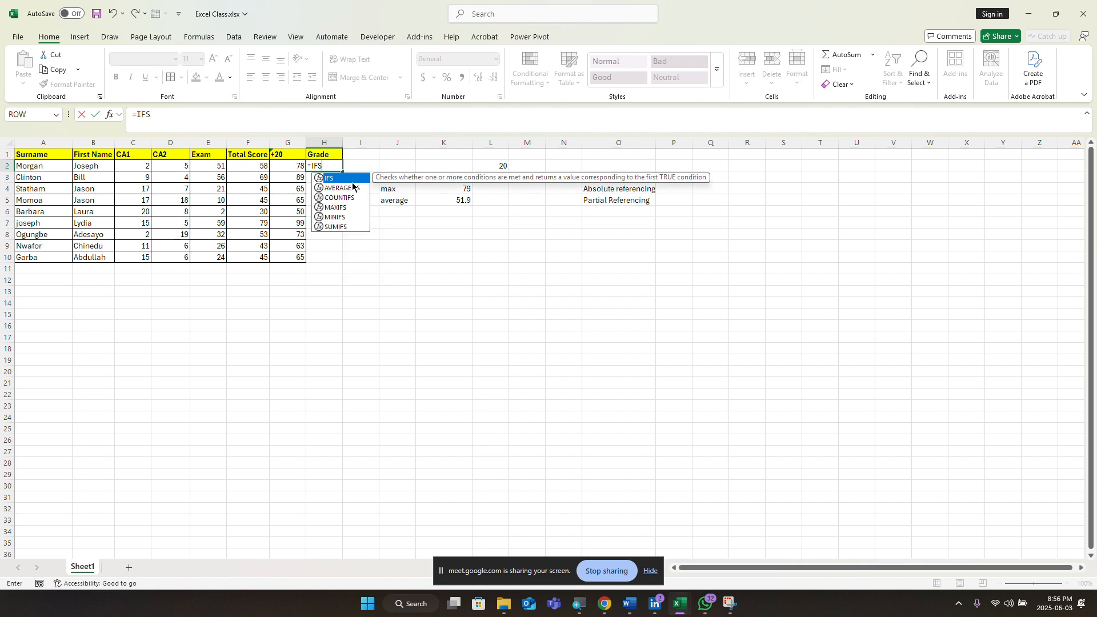
text(()
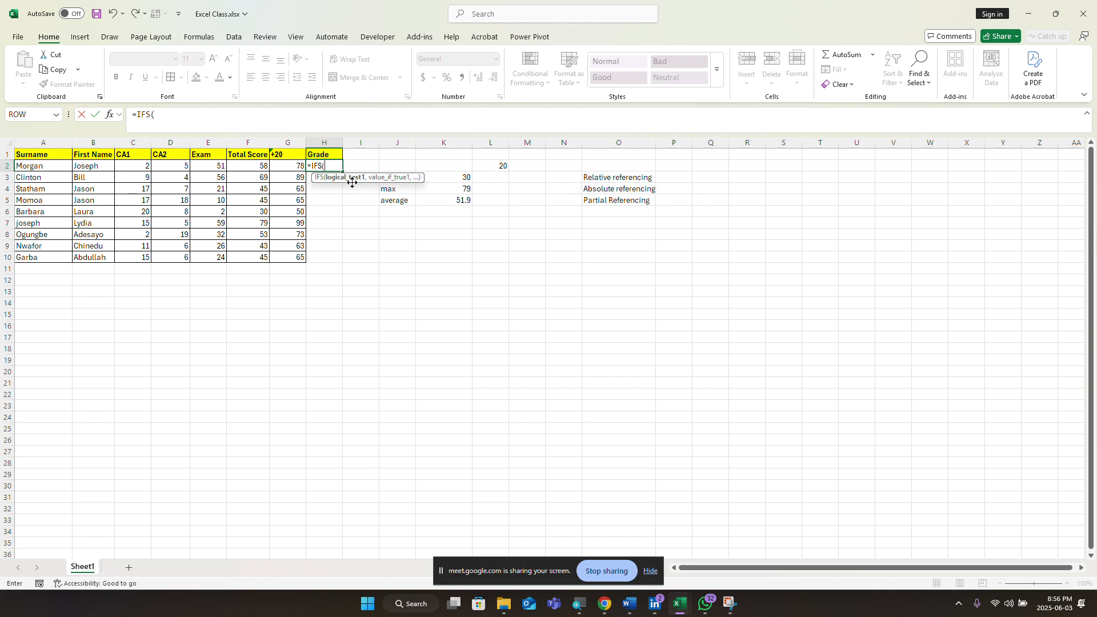
Step: Begin H2's formula with F2>=70 returning "A" and F2>=60 returning "B"
click(250, 165)
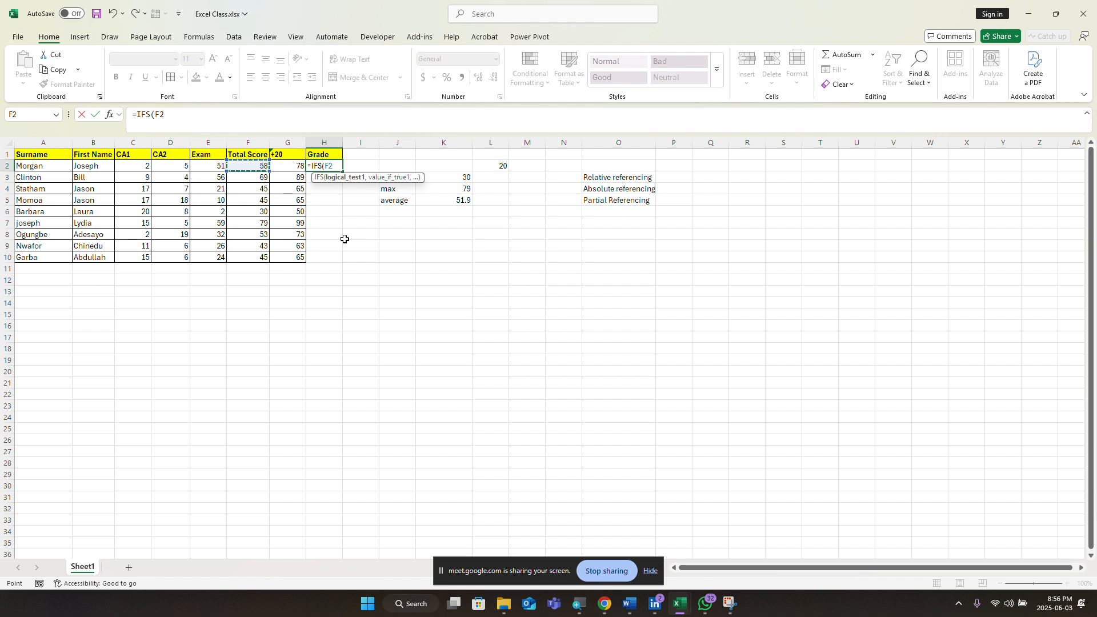
text(>=70, )
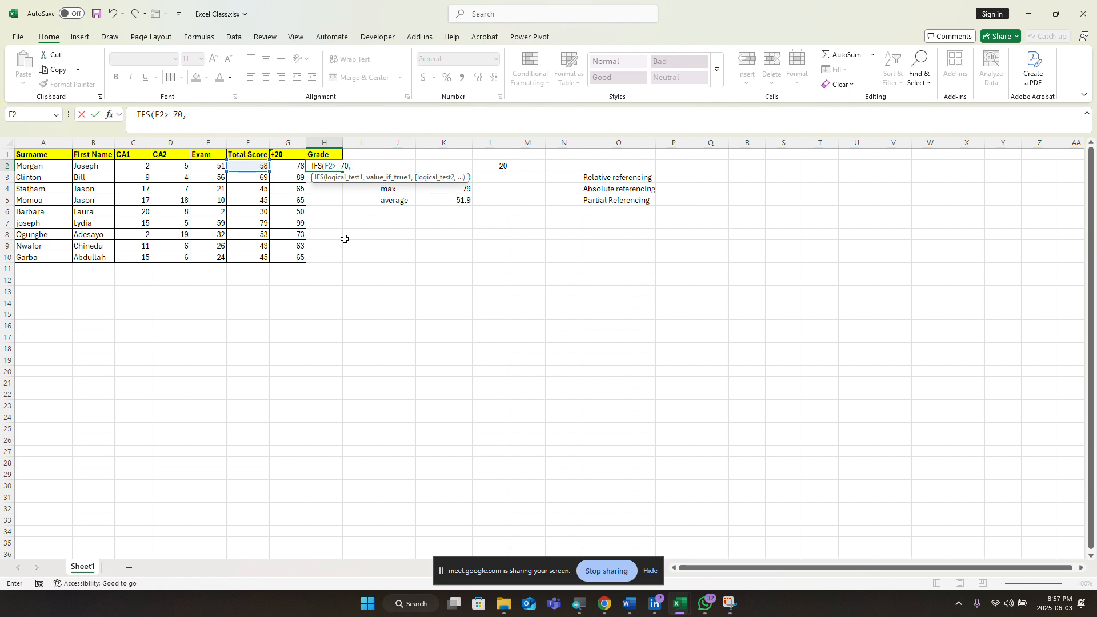
text("A)
text(,)
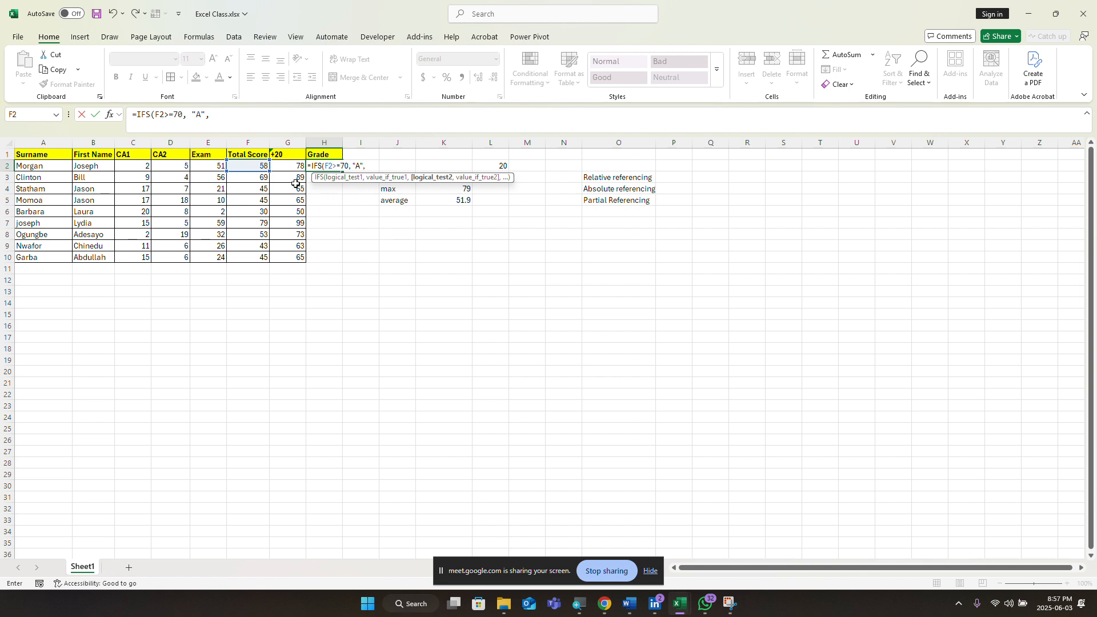
click(253, 168)
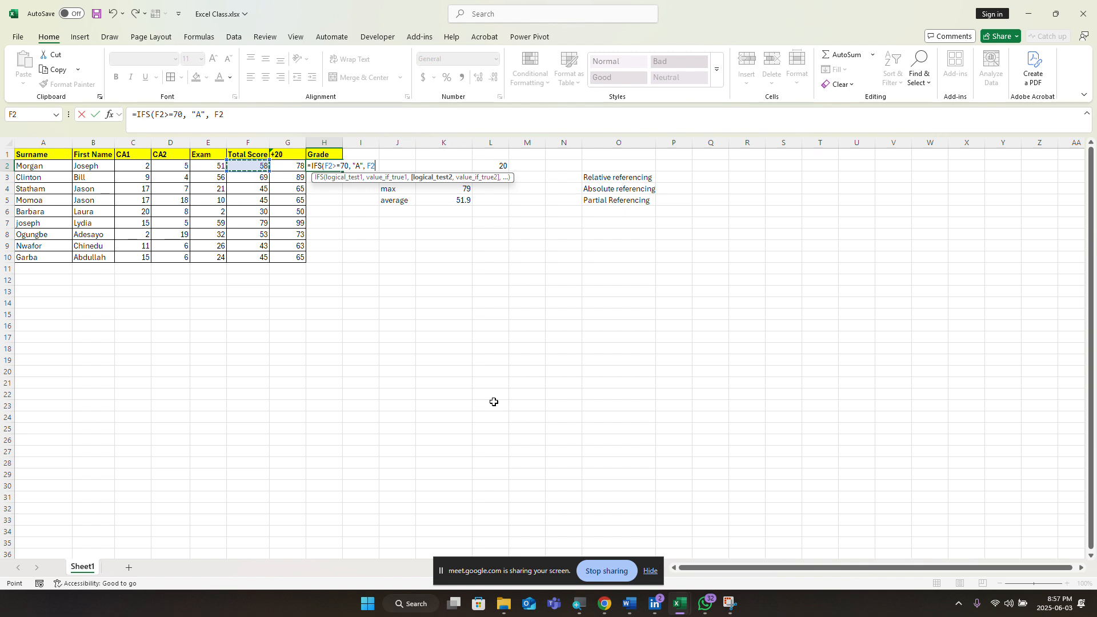
text(>=60,)
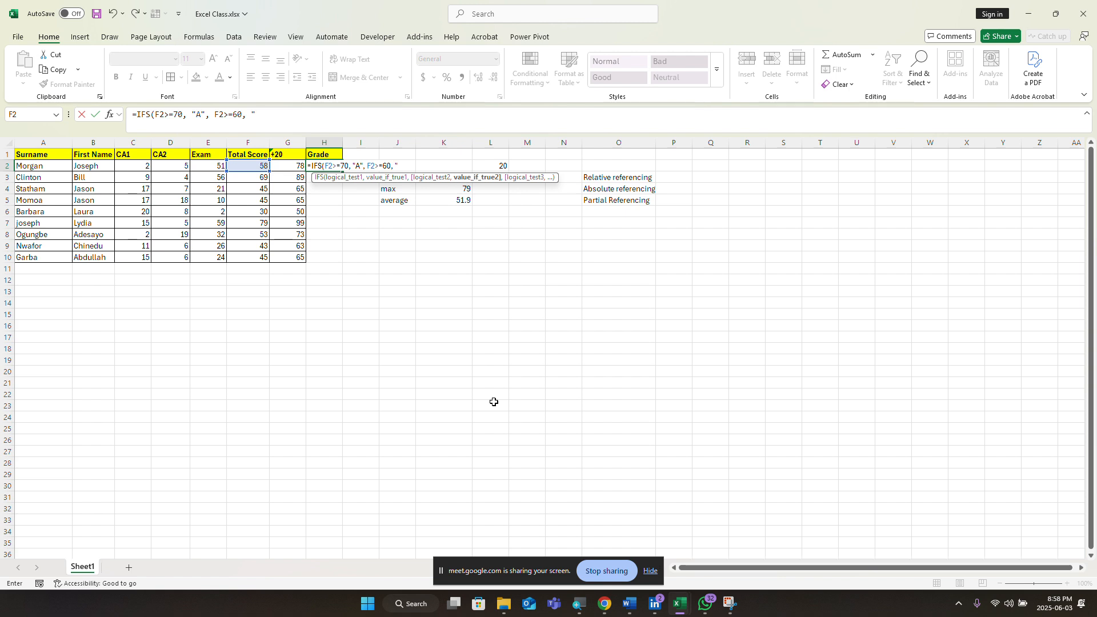
text("B",)
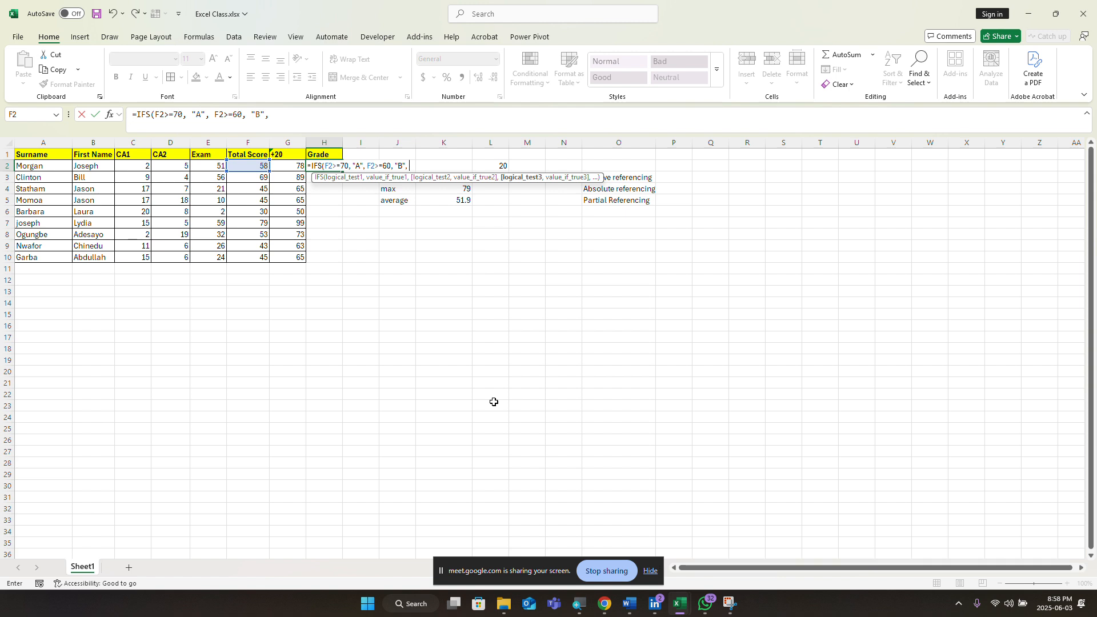
Step: Add F2>=50 for "C", F2>=45 for "D", and an "F" fallback to H2's formula
click(262, 171)
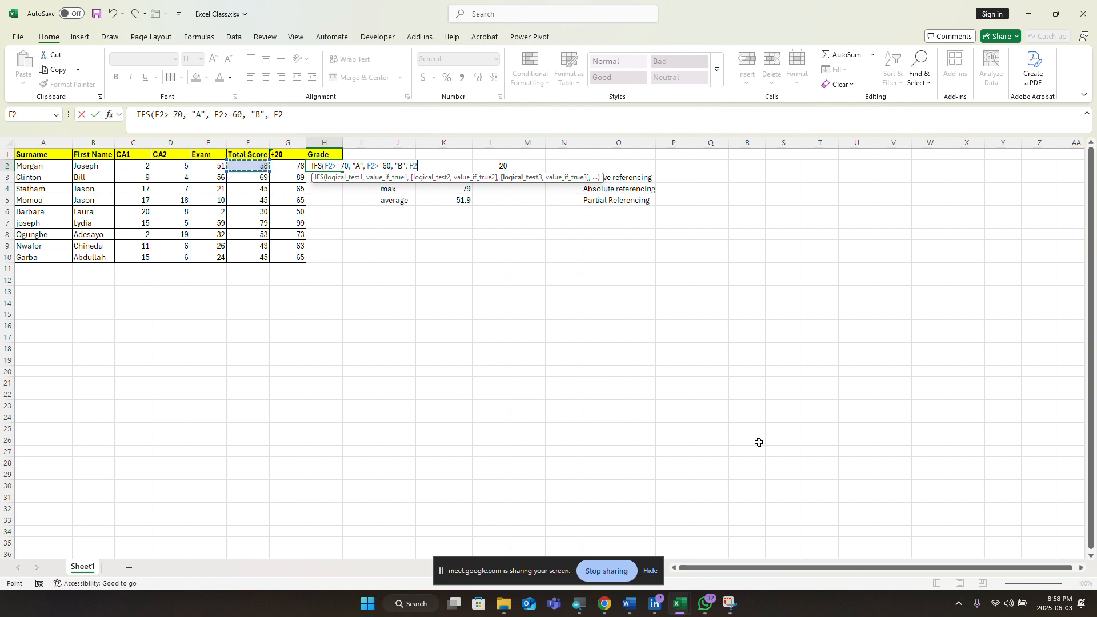
text(>=50)
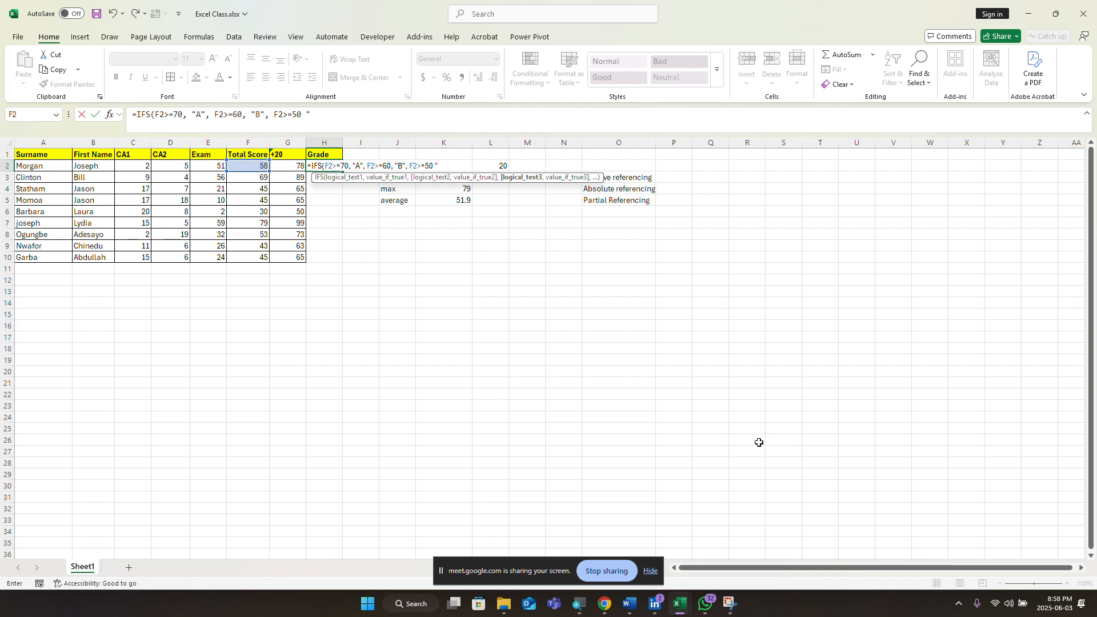
text(C",)
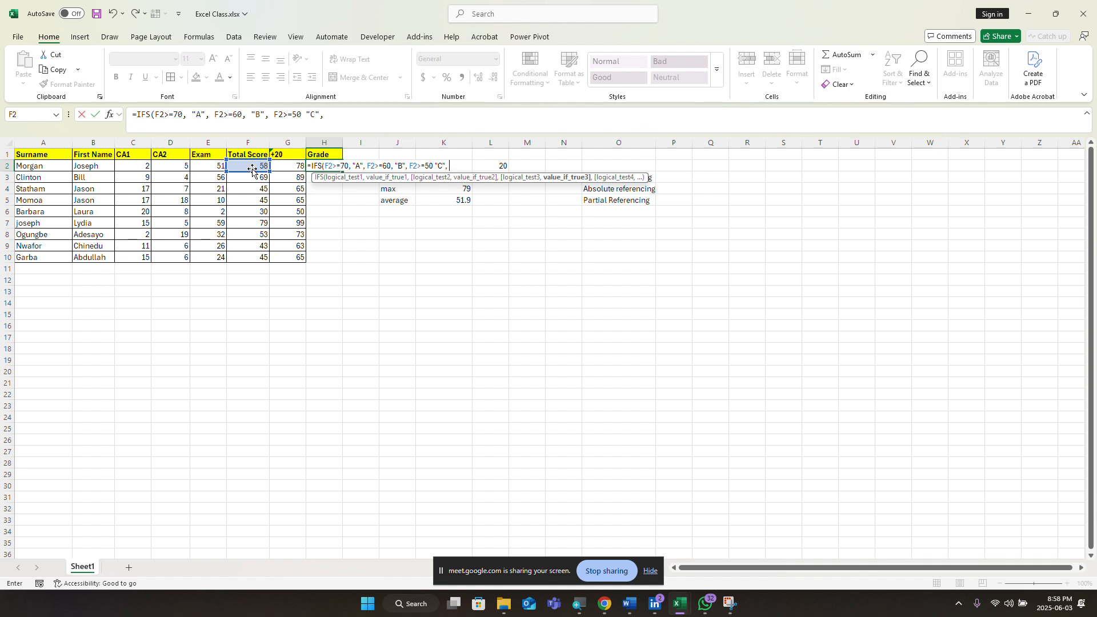
click(252, 166)
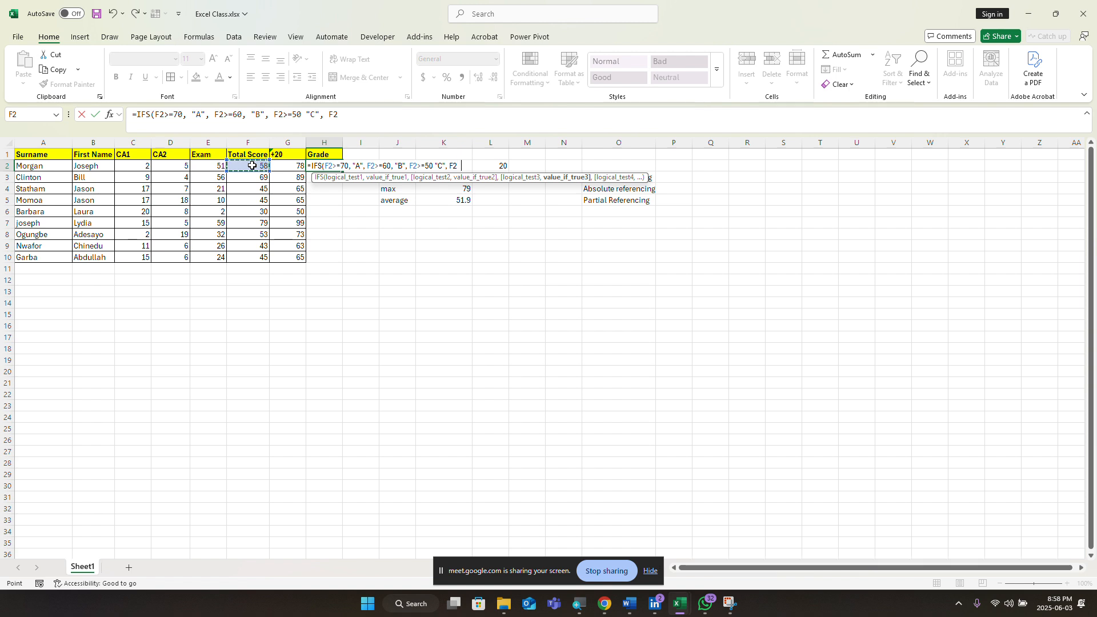
text(>=45)
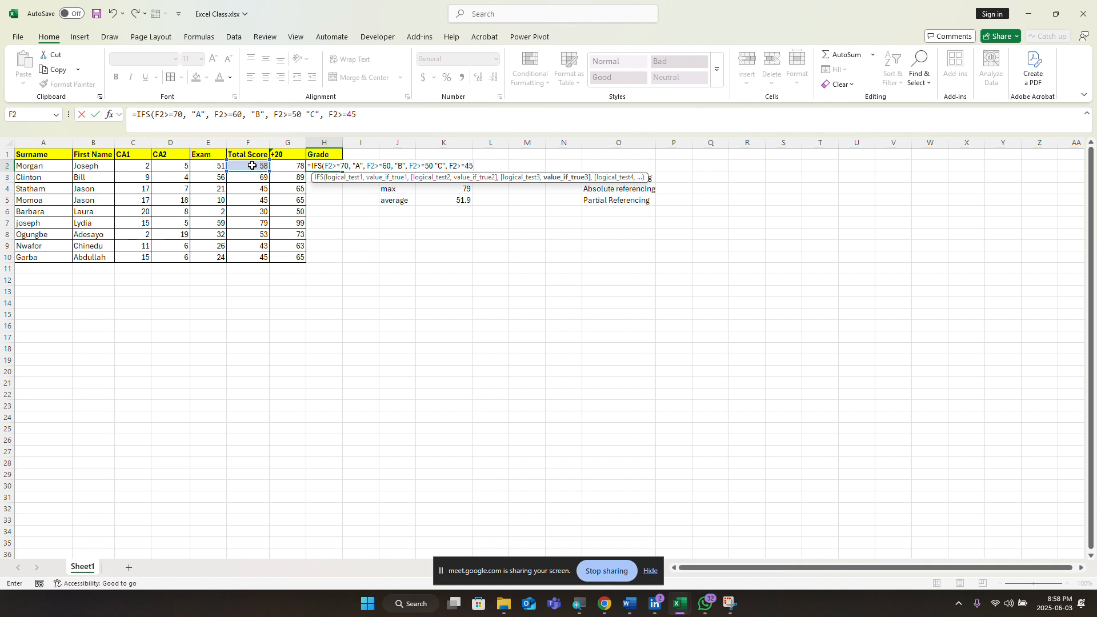
text(,)
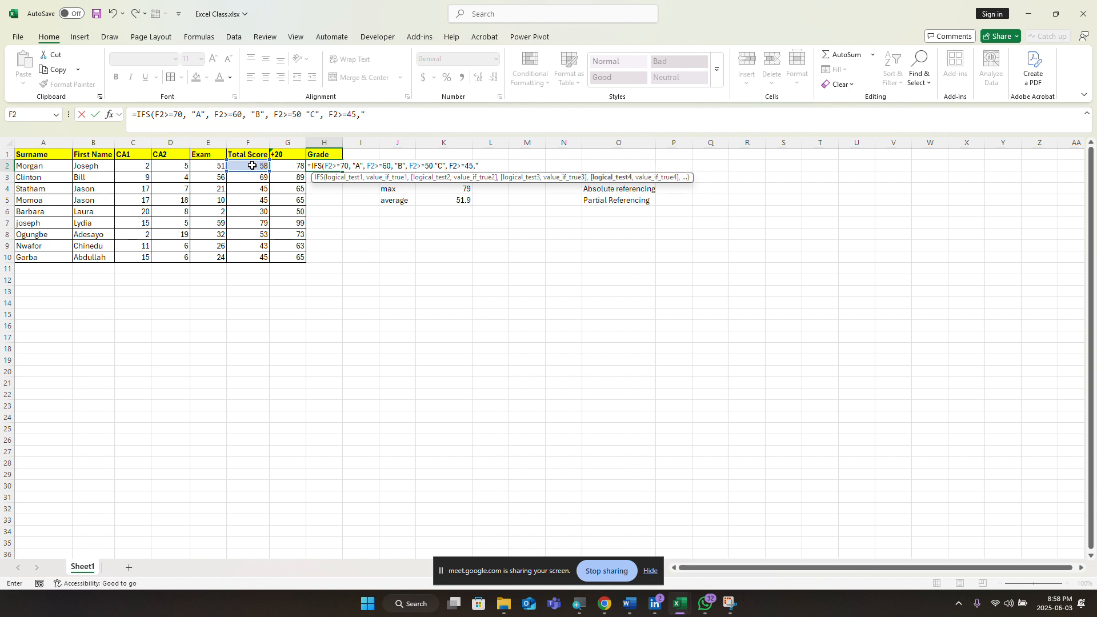
key(BackSpace)
text(,)
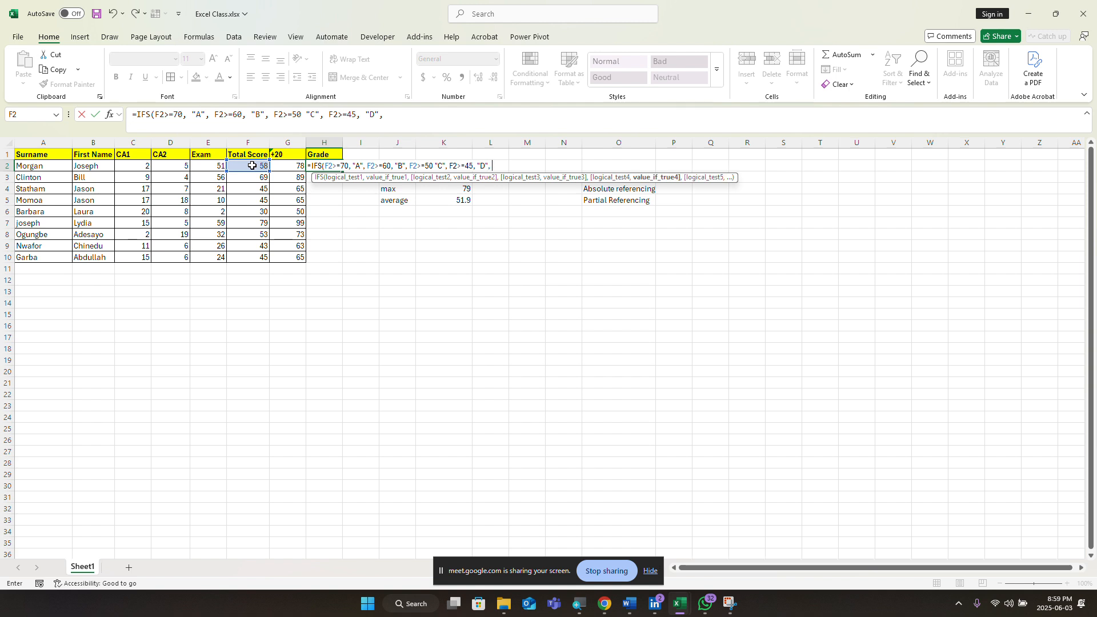
text( "F"))
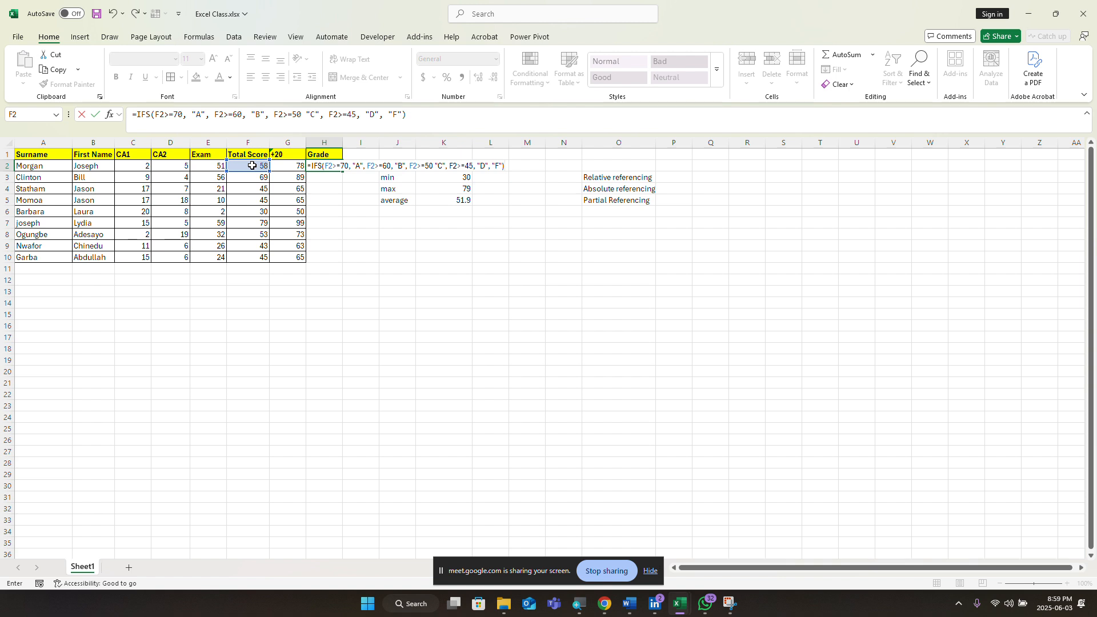
Step: Replace the stray F in H2's IFS formula with a final condition F2<45 returning "F"
key(Return)
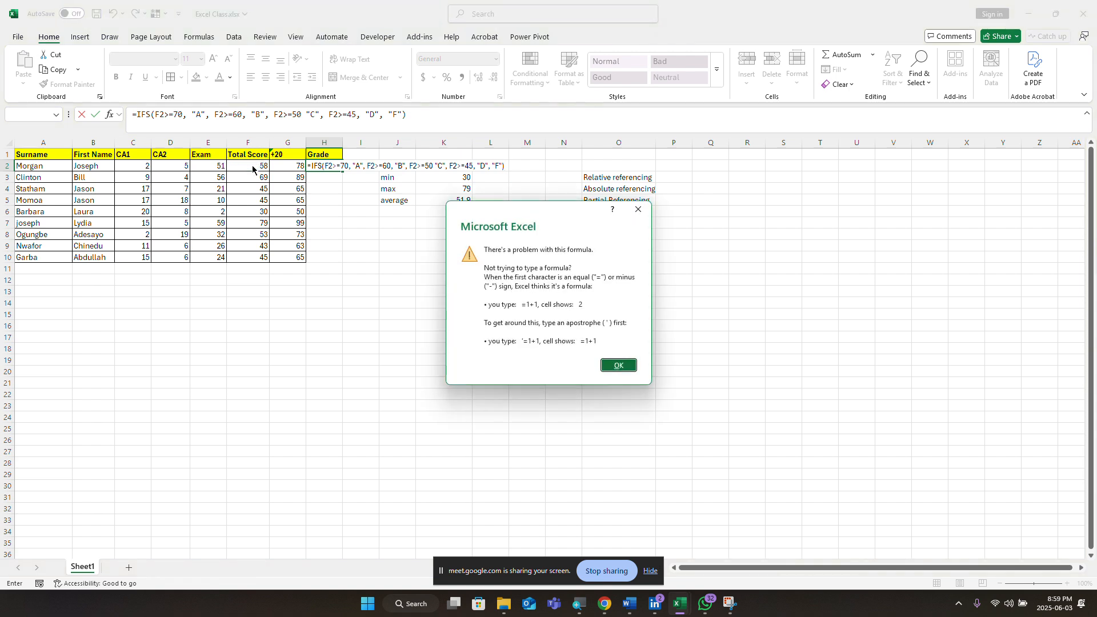
click(639, 211)
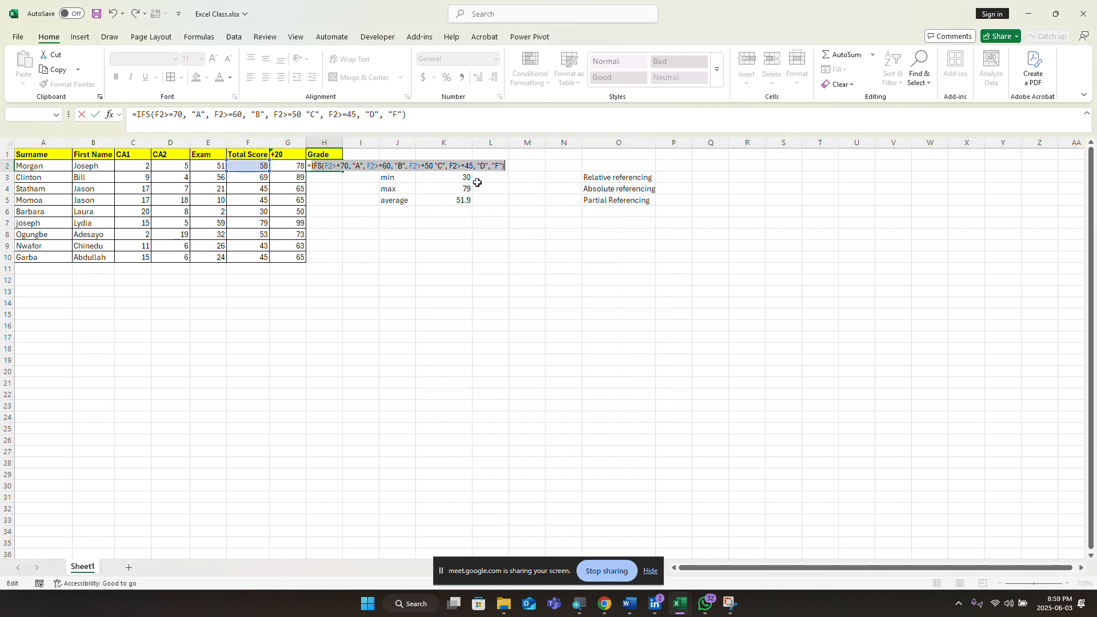
click(491, 167)
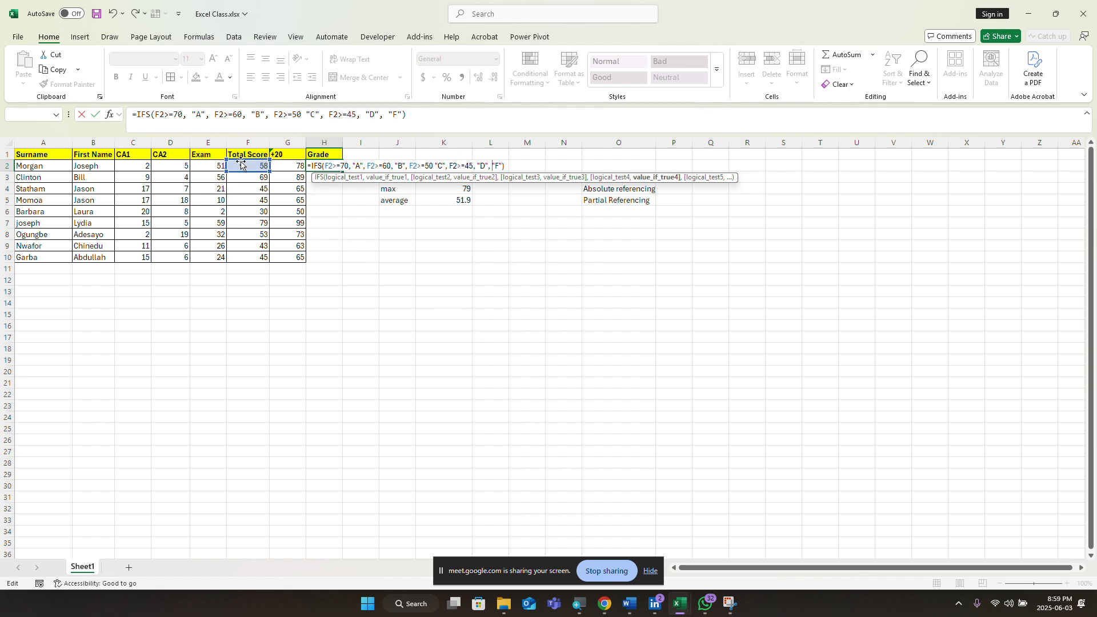
click(503, 166)
key(BackSpace)
key(BackSpace)
key(BackSpace)
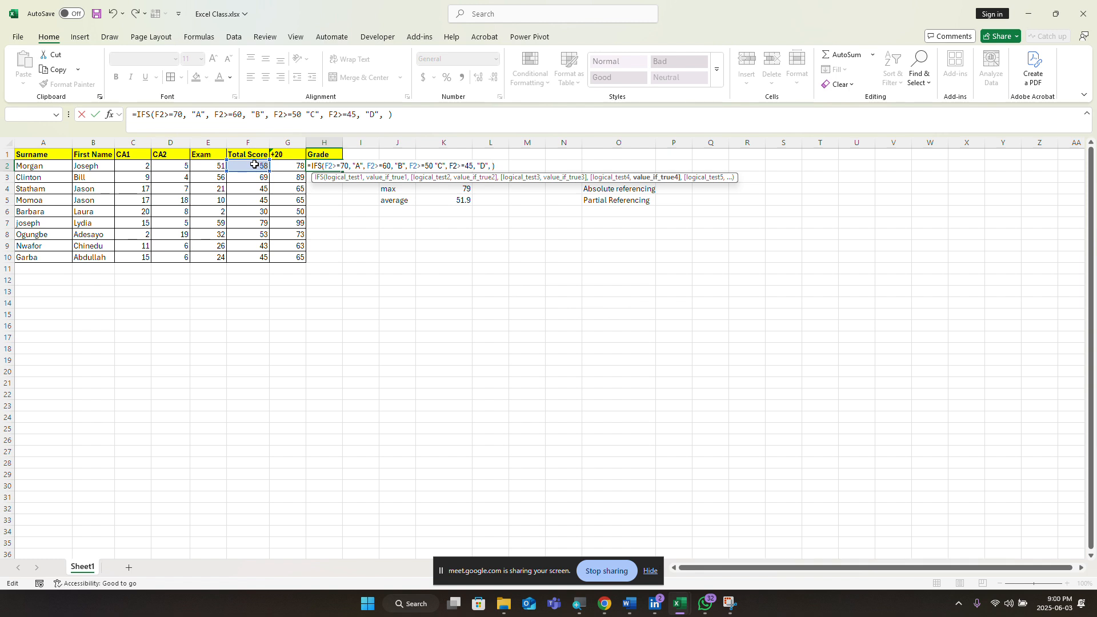
click(255, 164)
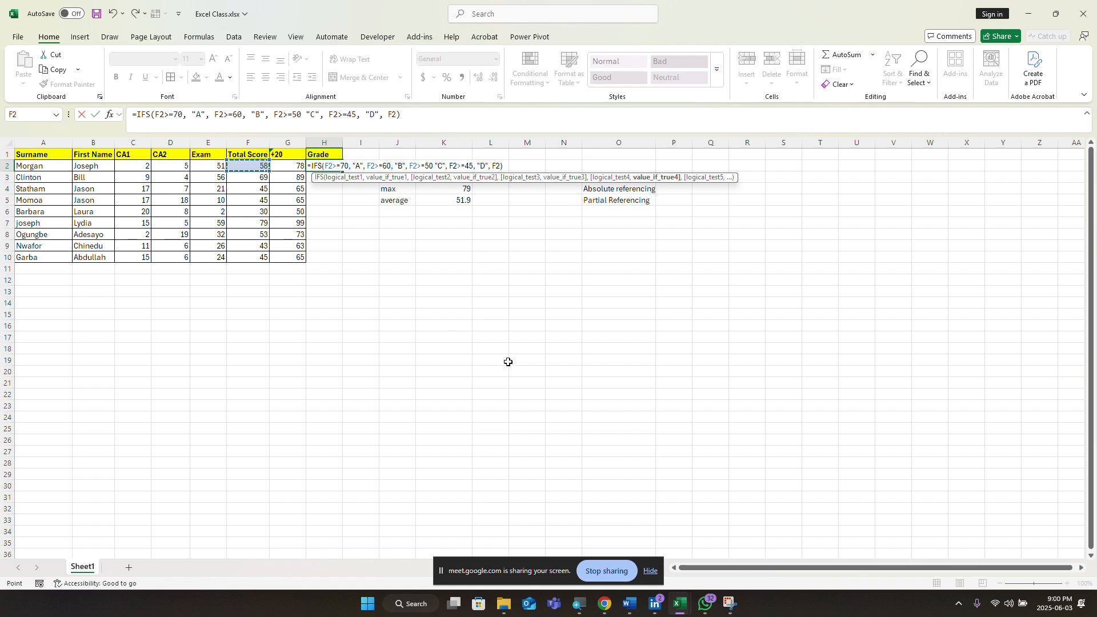
text(<45)
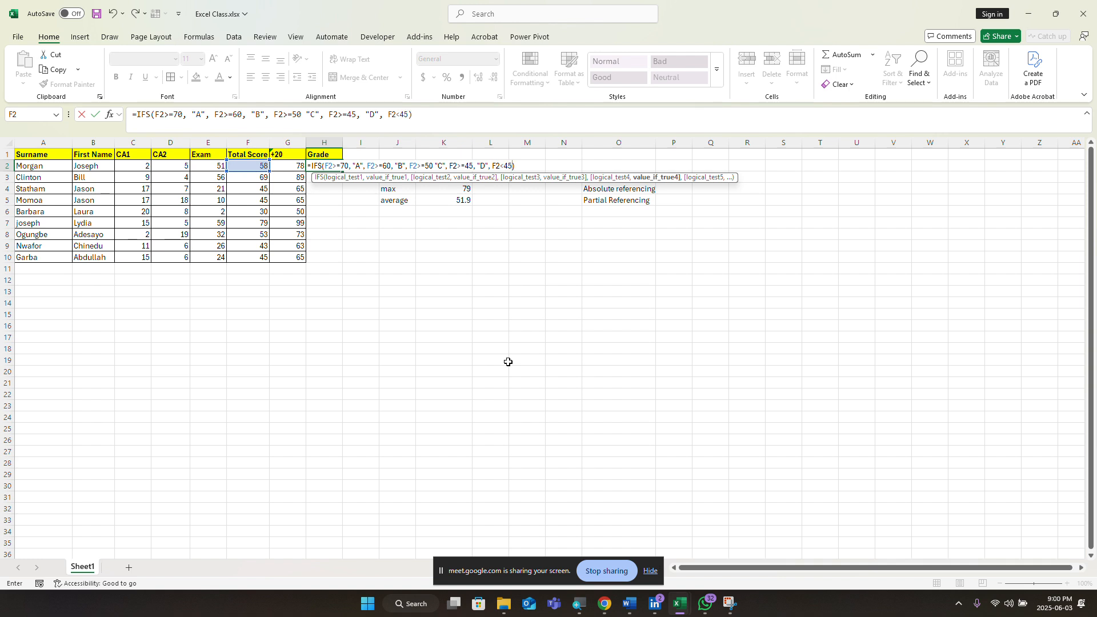
text(,")
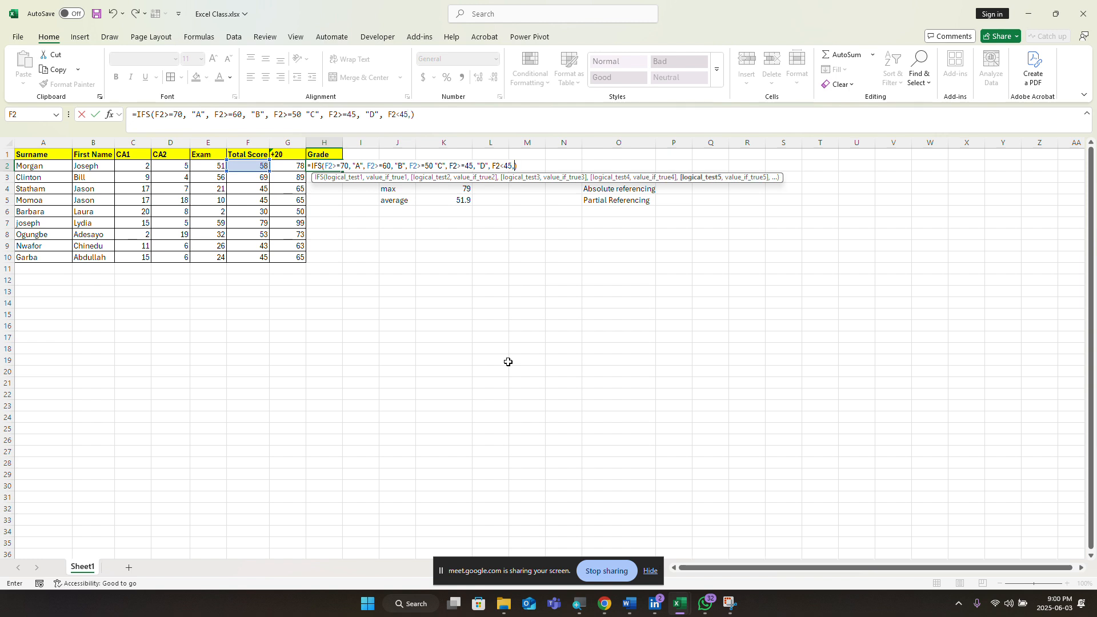
text(F")
key(Return)
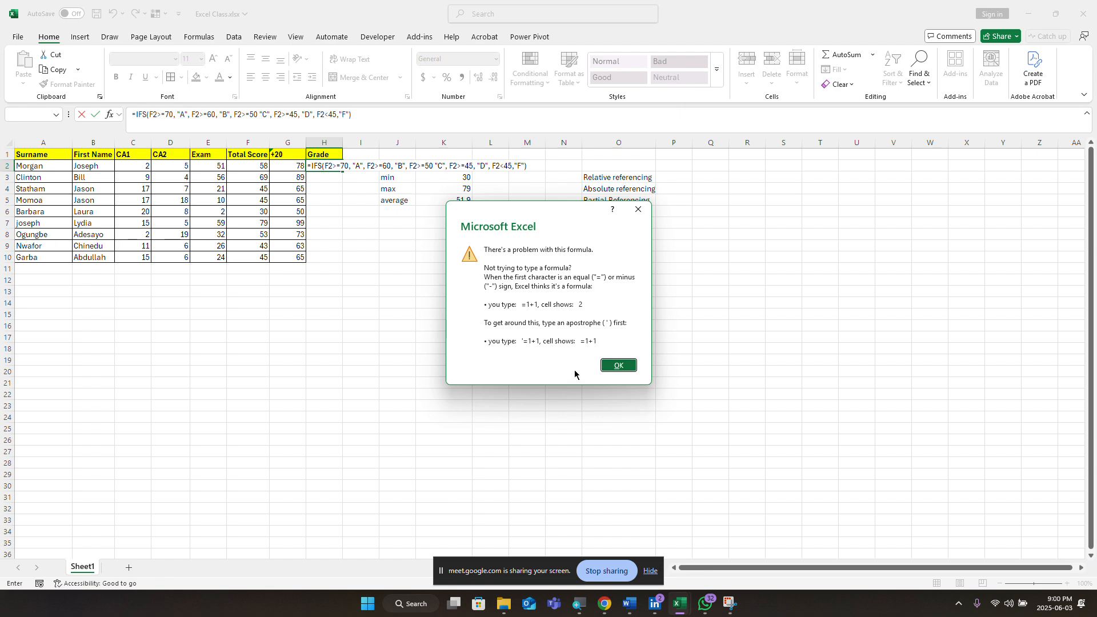
click(628, 211)
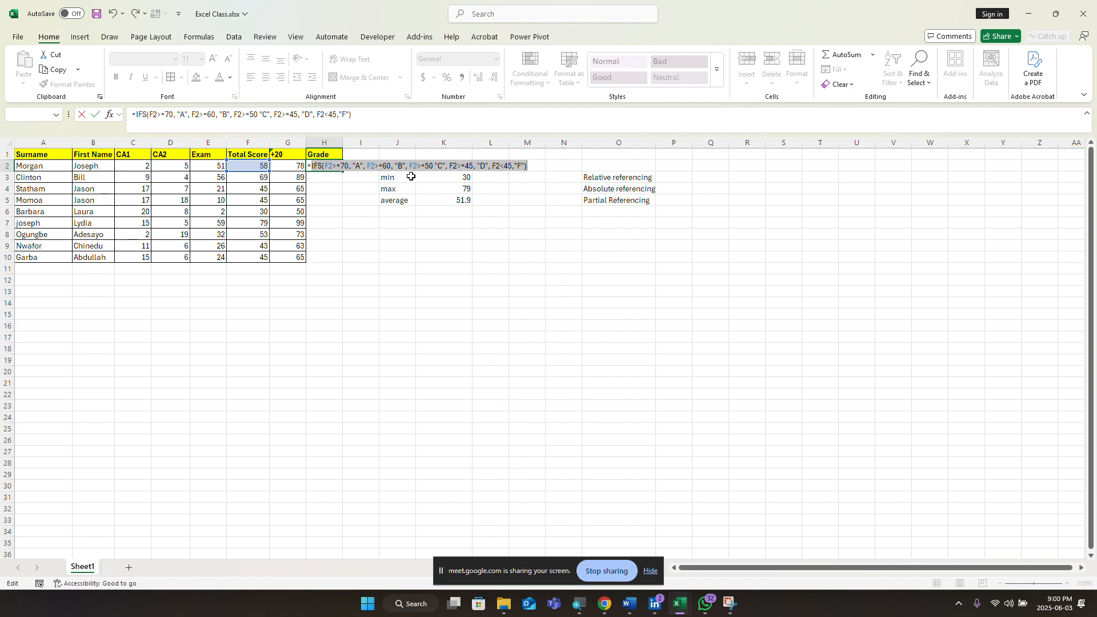
click(449, 166)
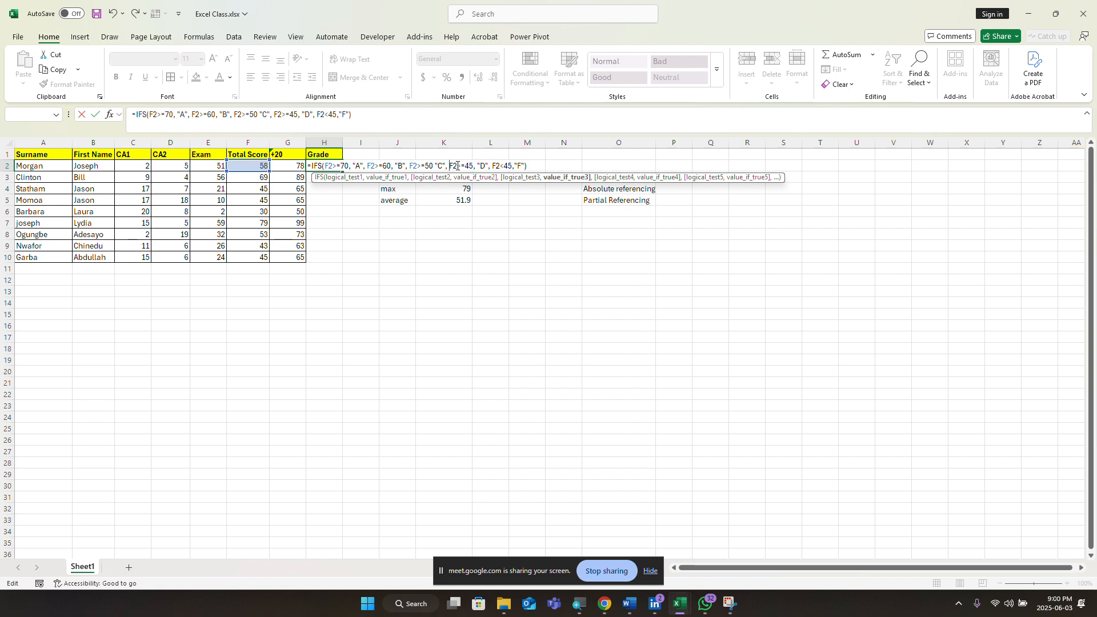
click(457, 167)
key(BackSpace)
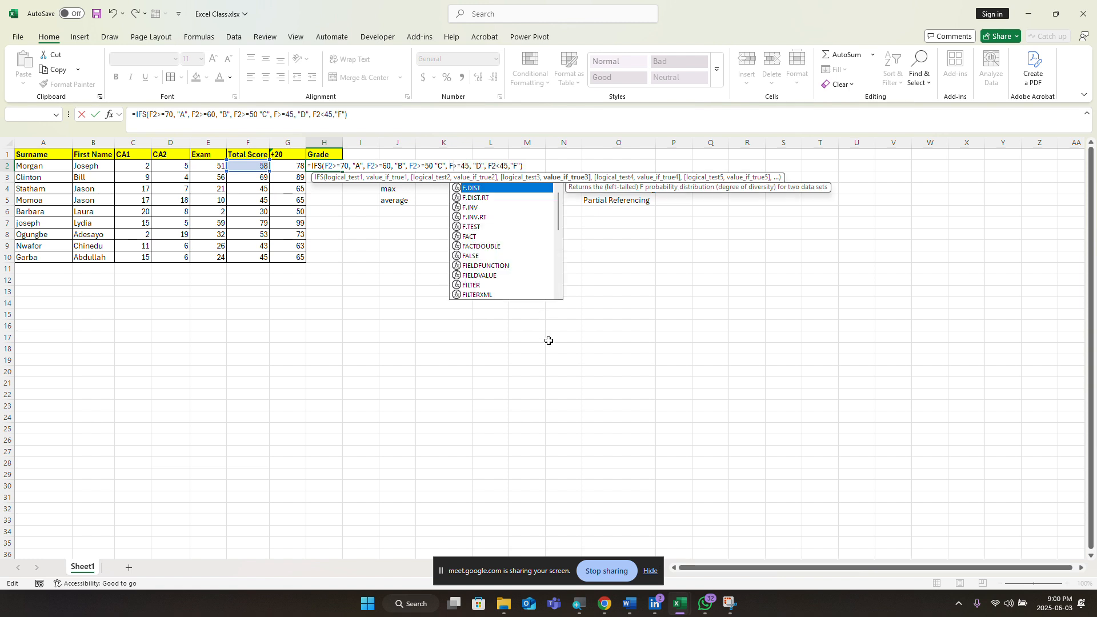
key(BackSpace)
text(F)
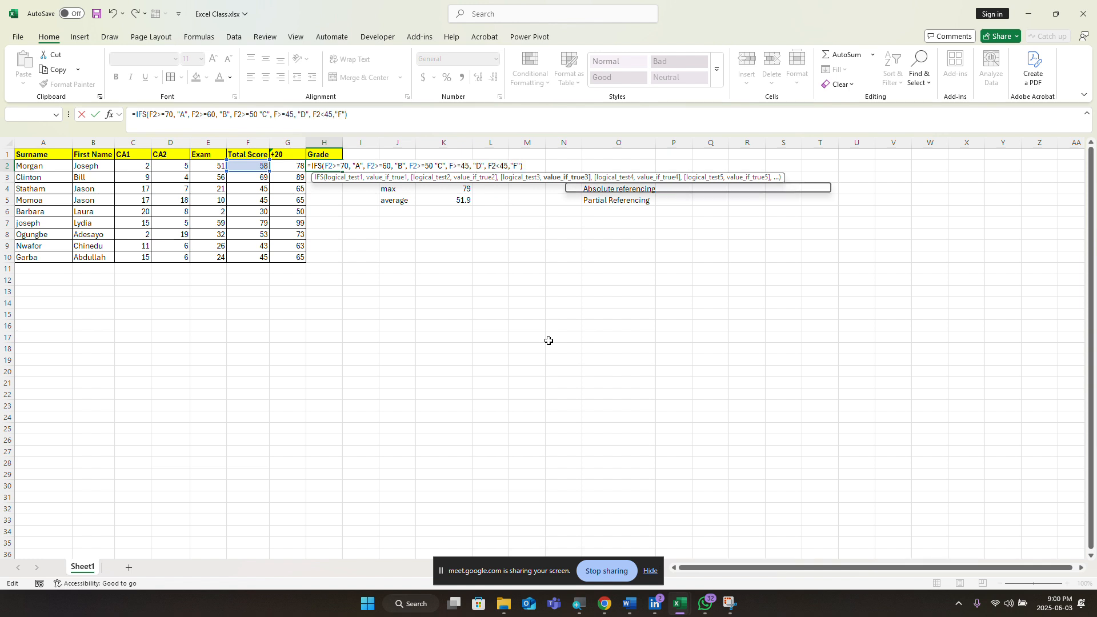
text(2)
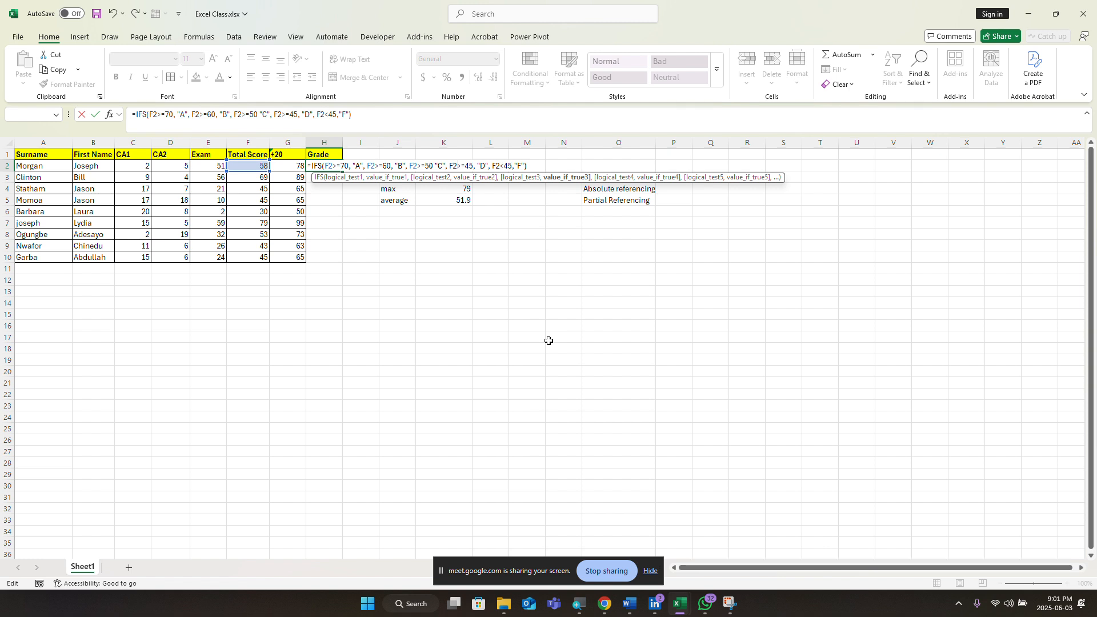
key(BackSpace)
key(BackSpace)
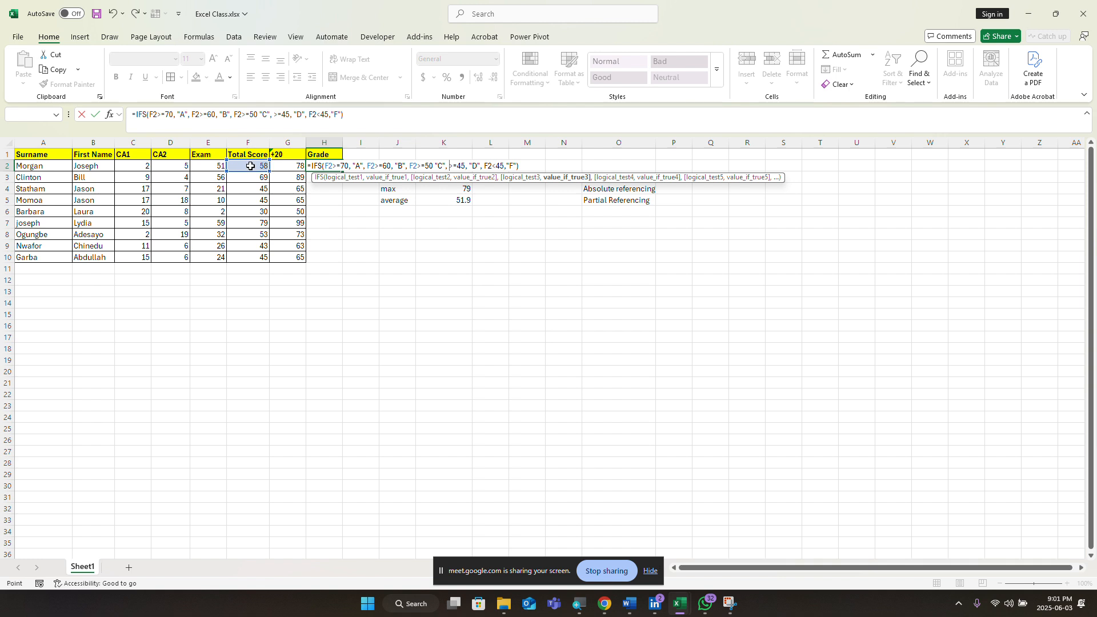
click(250, 167)
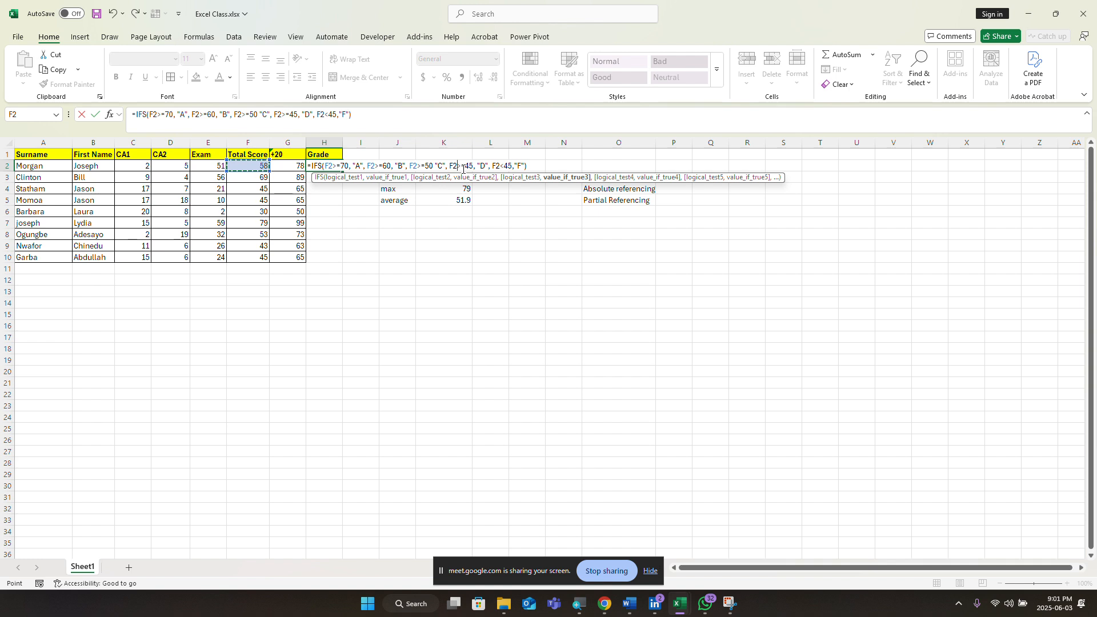
click(542, 166)
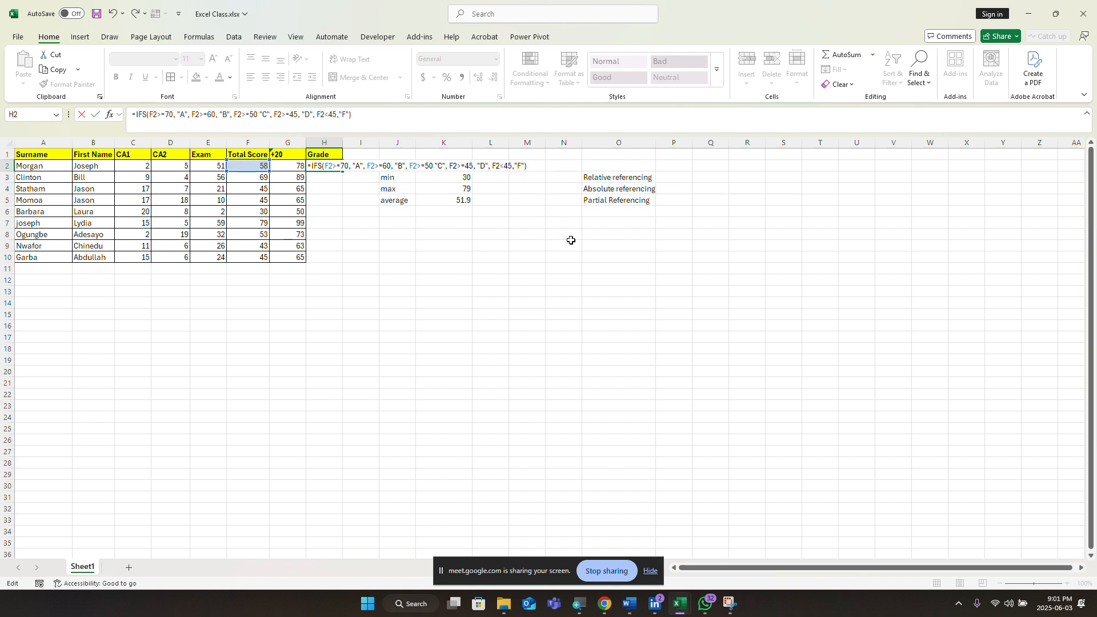
key(Return)
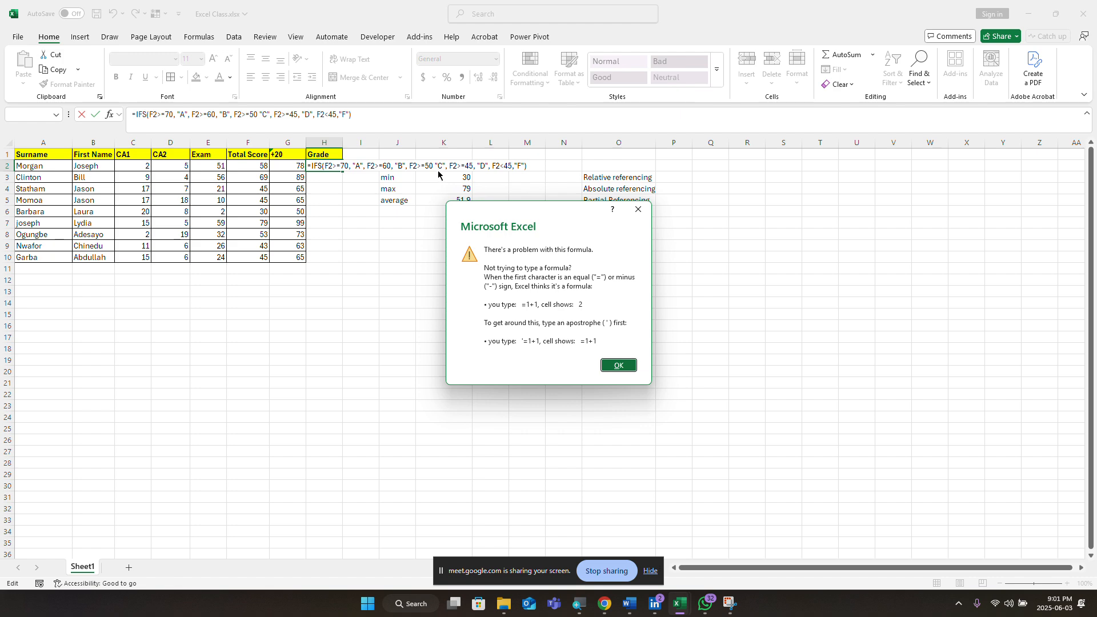
Step: Insert the missing comma after F2>=50 in H2's grade formula so it commits and shows C
click(637, 209)
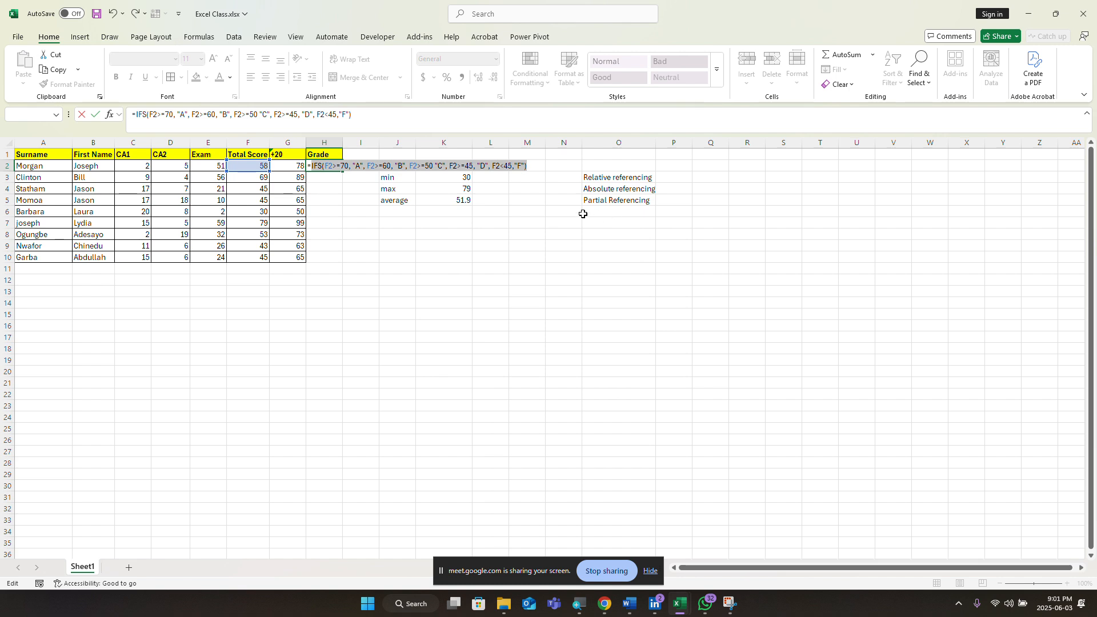
click(431, 169)
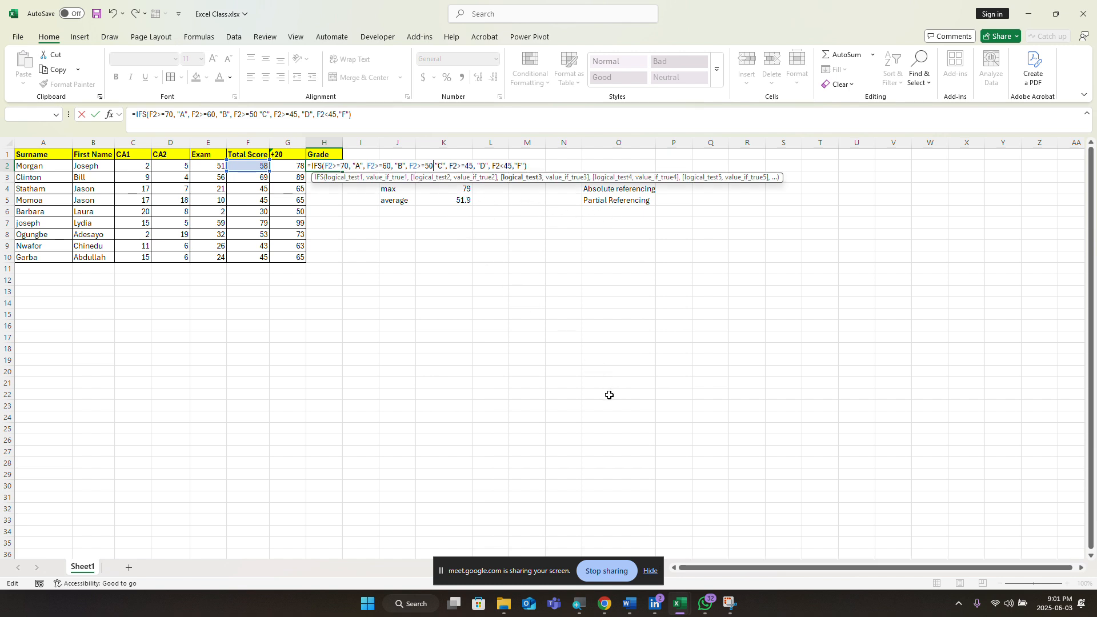
text(,)
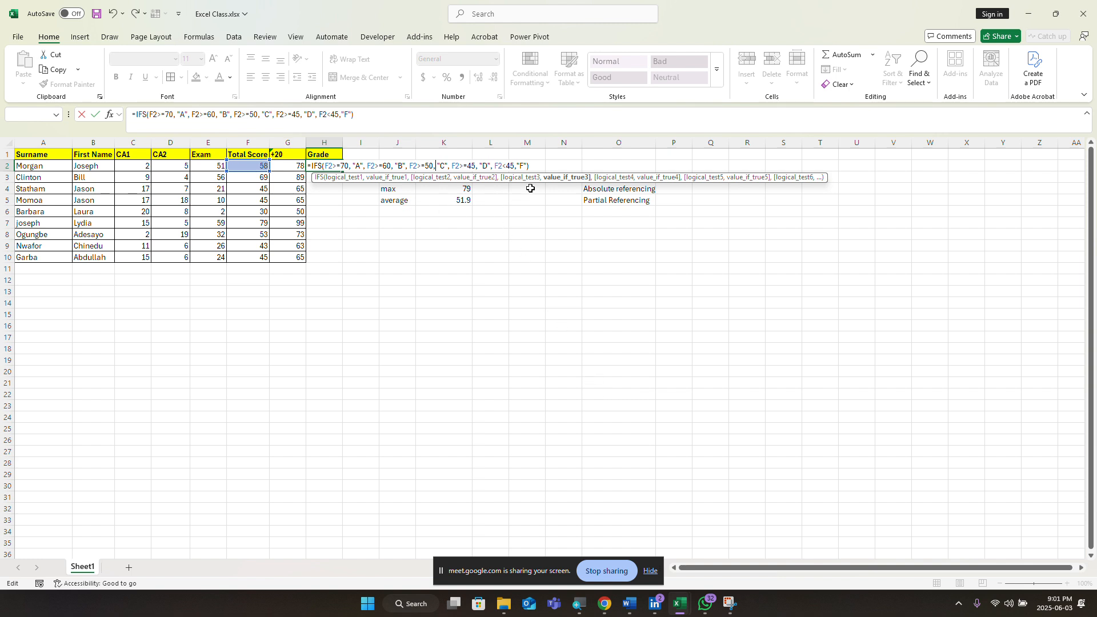
click(532, 164)
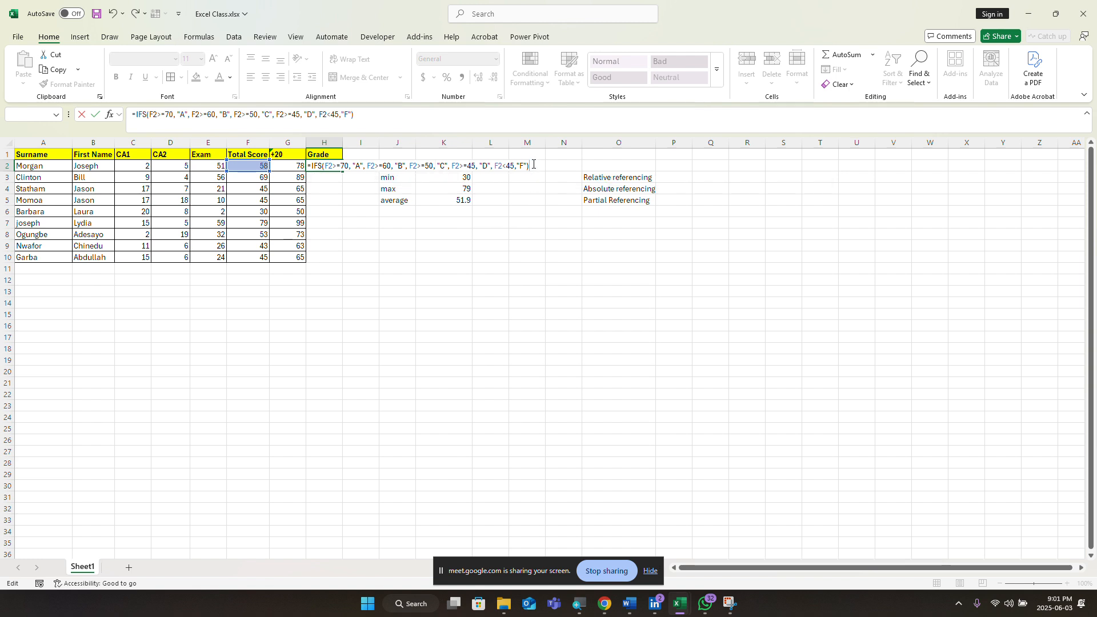
key(Return)
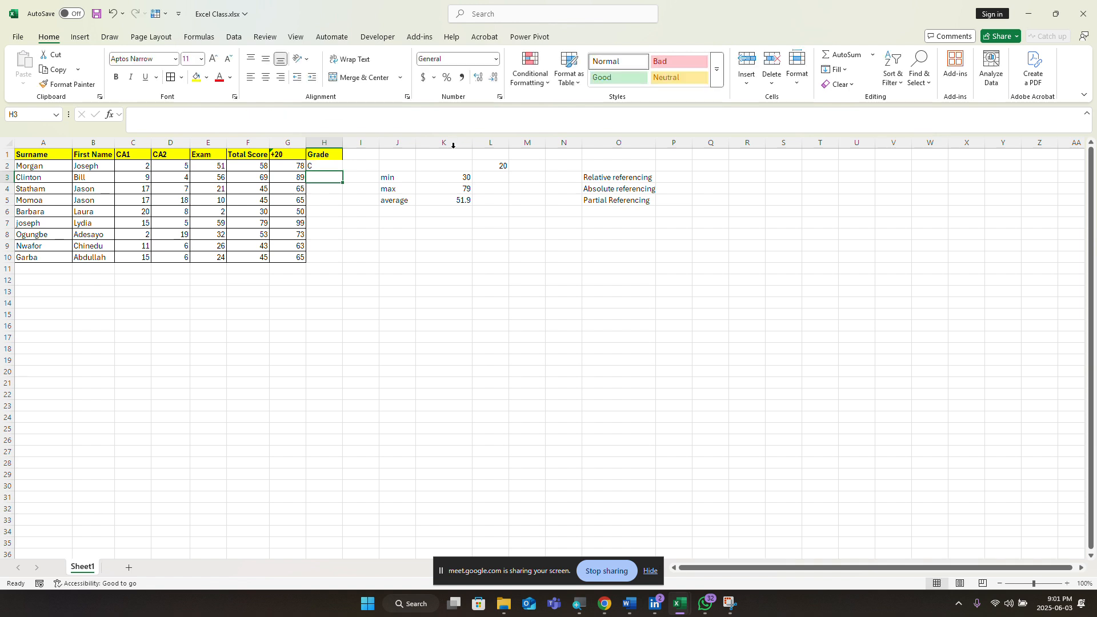
click(326, 166)
Step: Fill the grade formula down to H10 and move the min/max/average summary block to Q11
drag(342, 171, 336, 260)
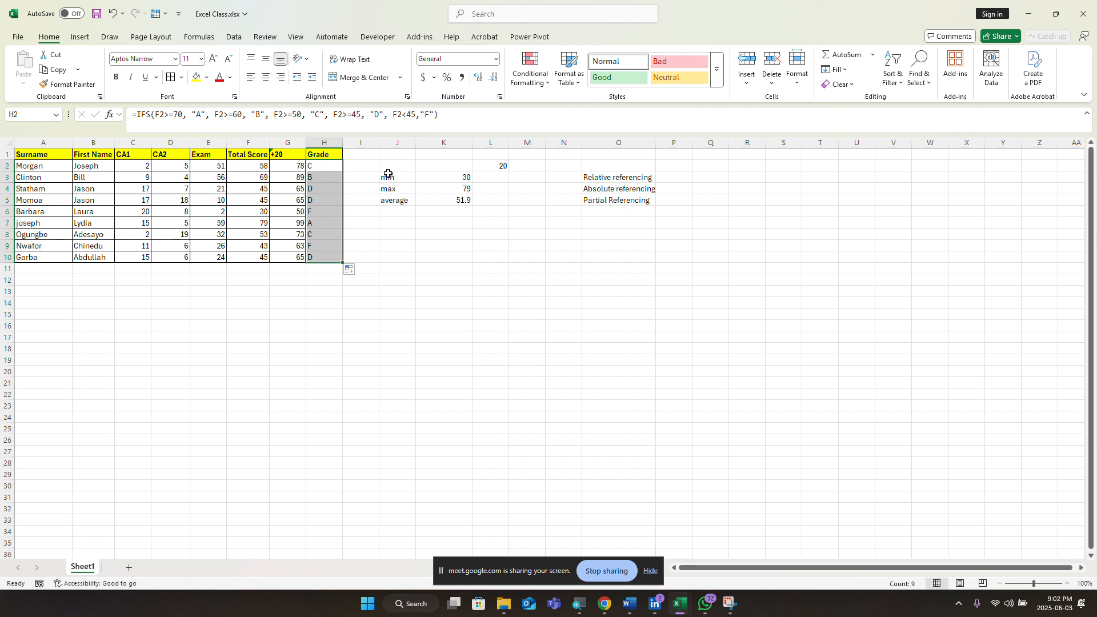
drag(384, 161, 870, 302)
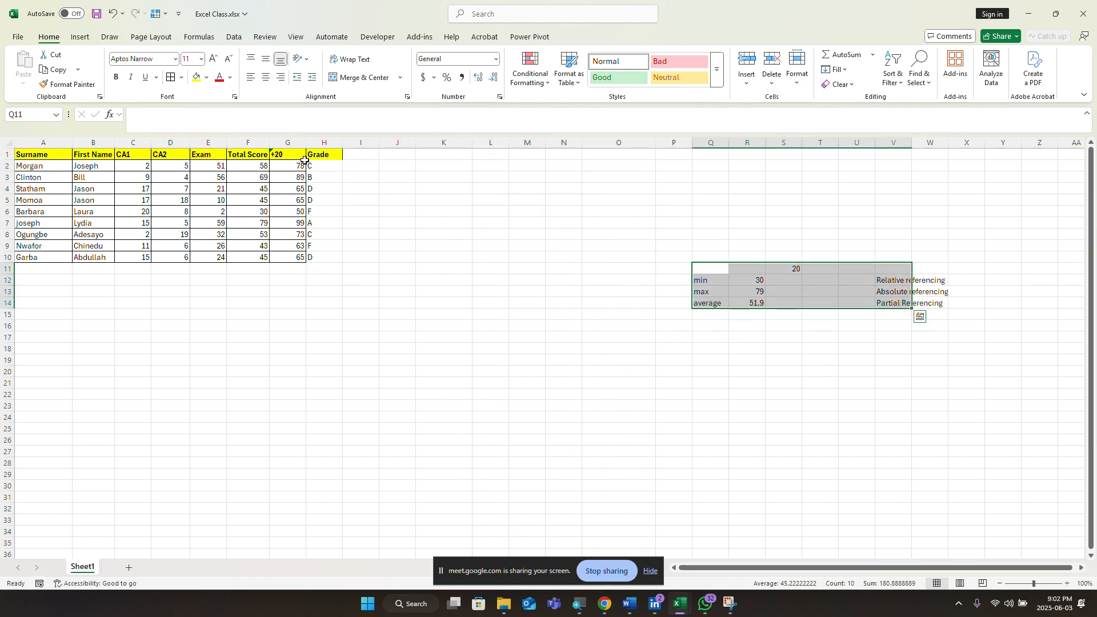
click(370, 158)
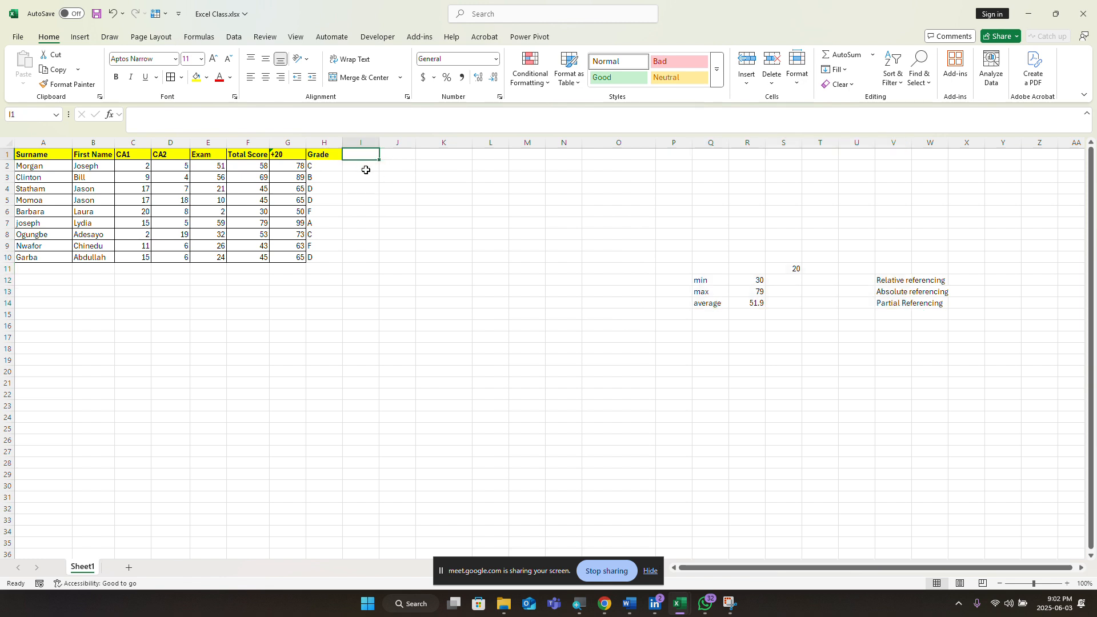
click(366, 170)
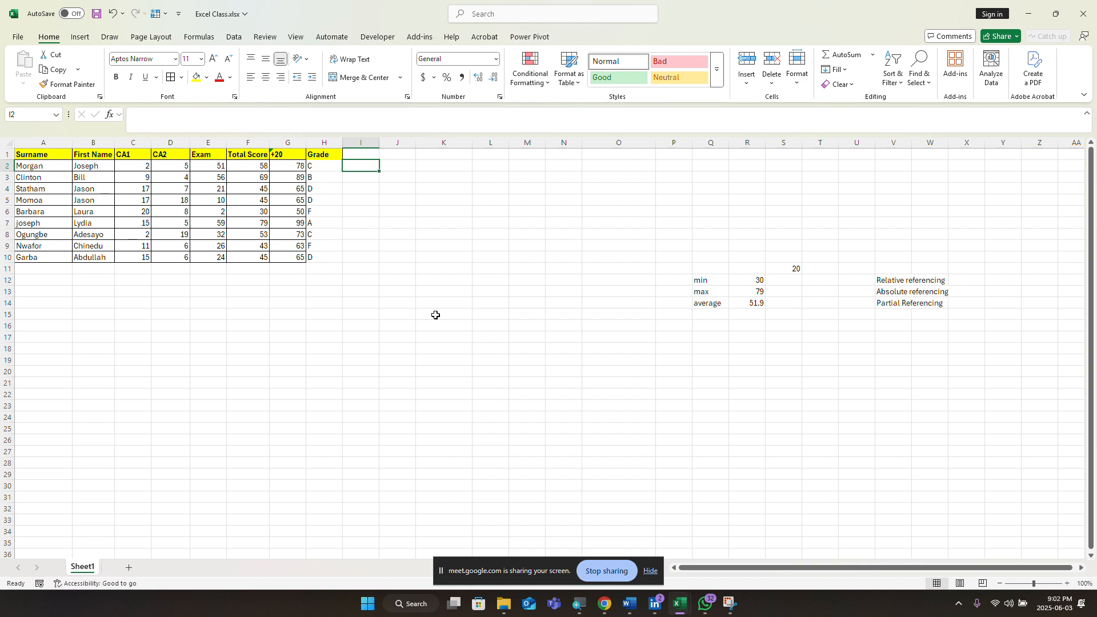
Step: Enter a nested IF in I2: A for F2>=70, B for >=60, C for >=50, else F
text(=)
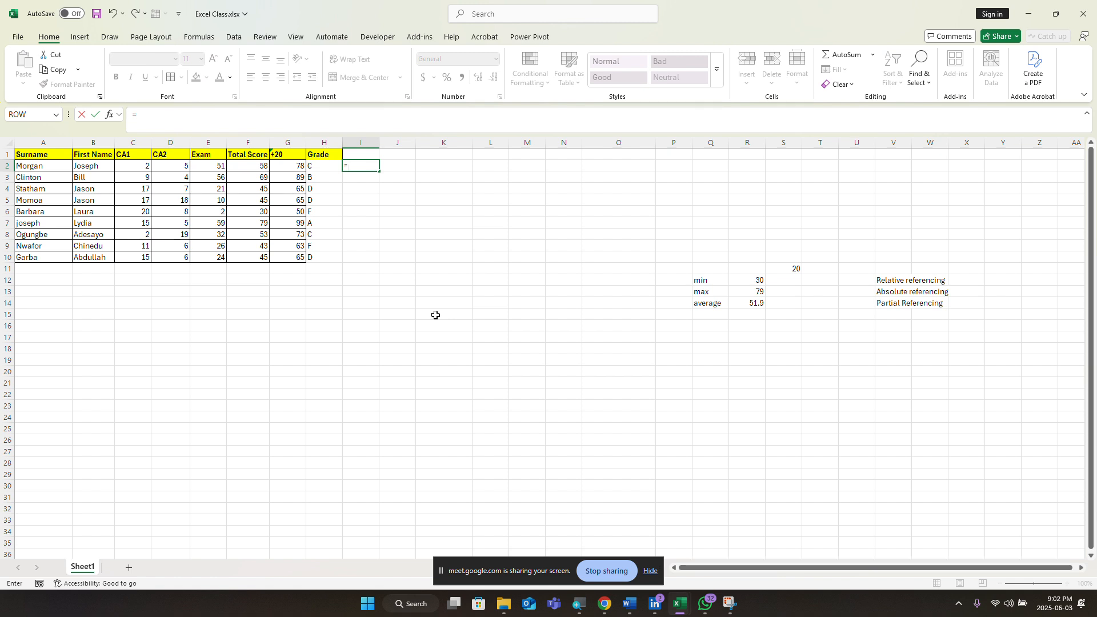
text(IF()
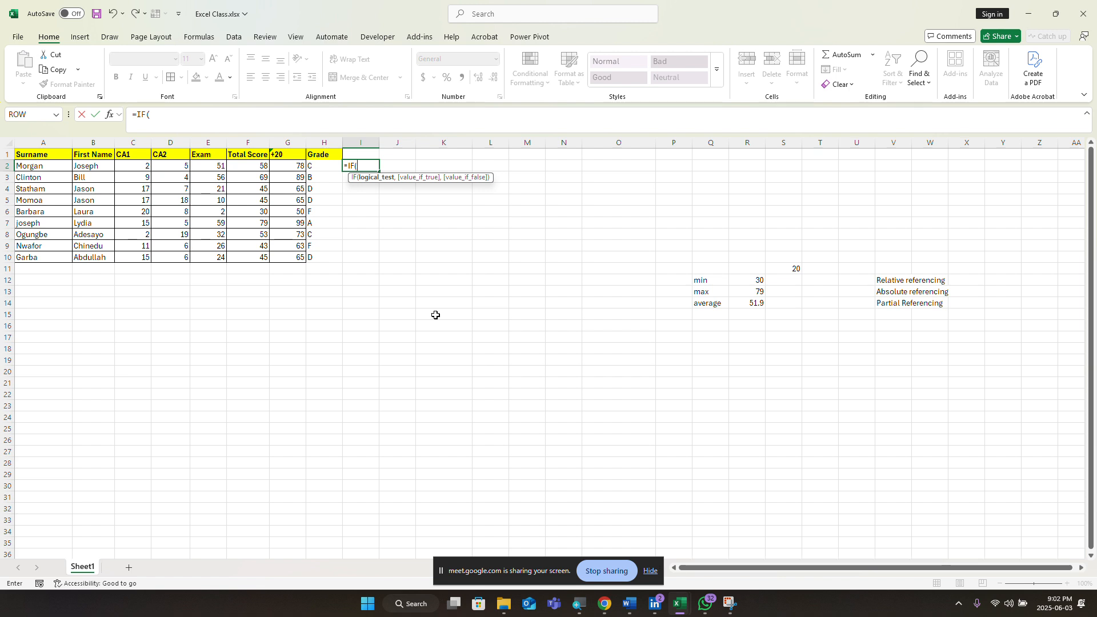
text(F2)
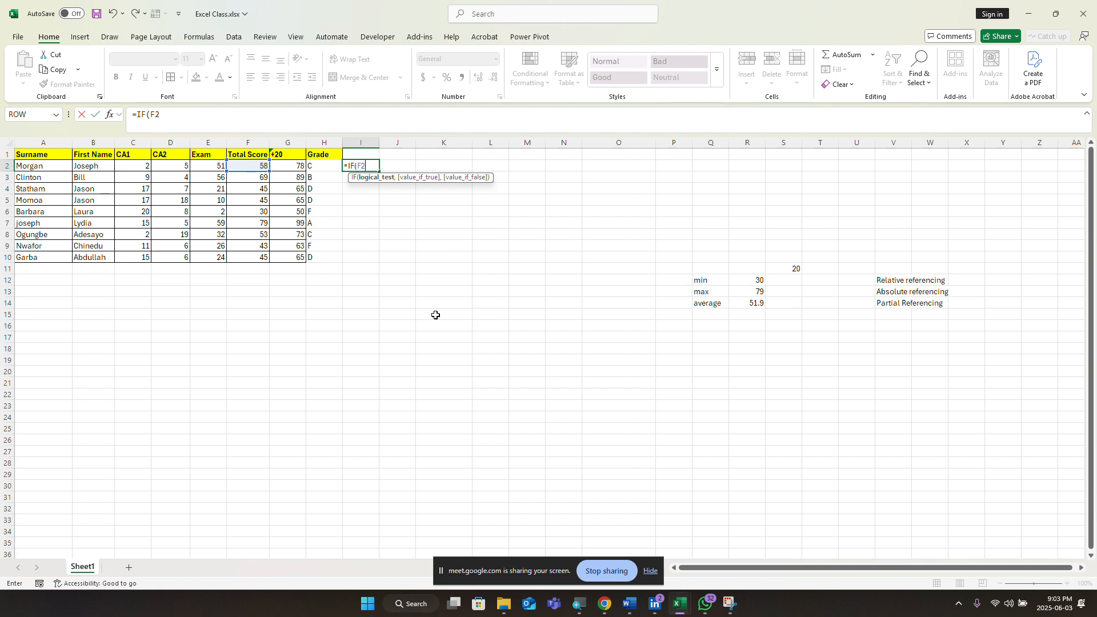
text(>=)
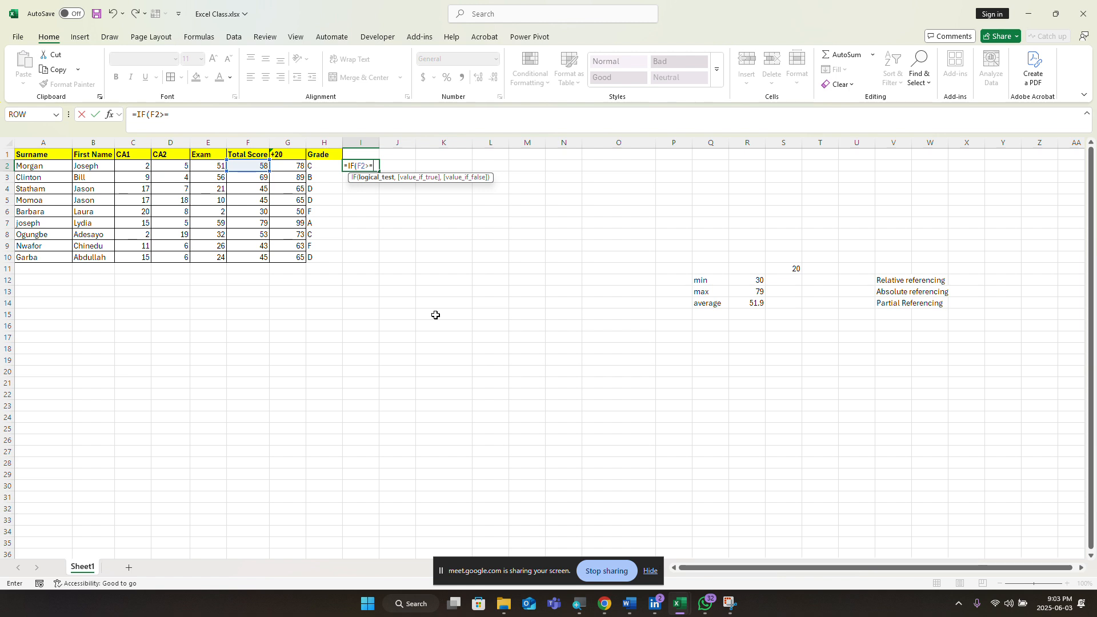
text(70,)
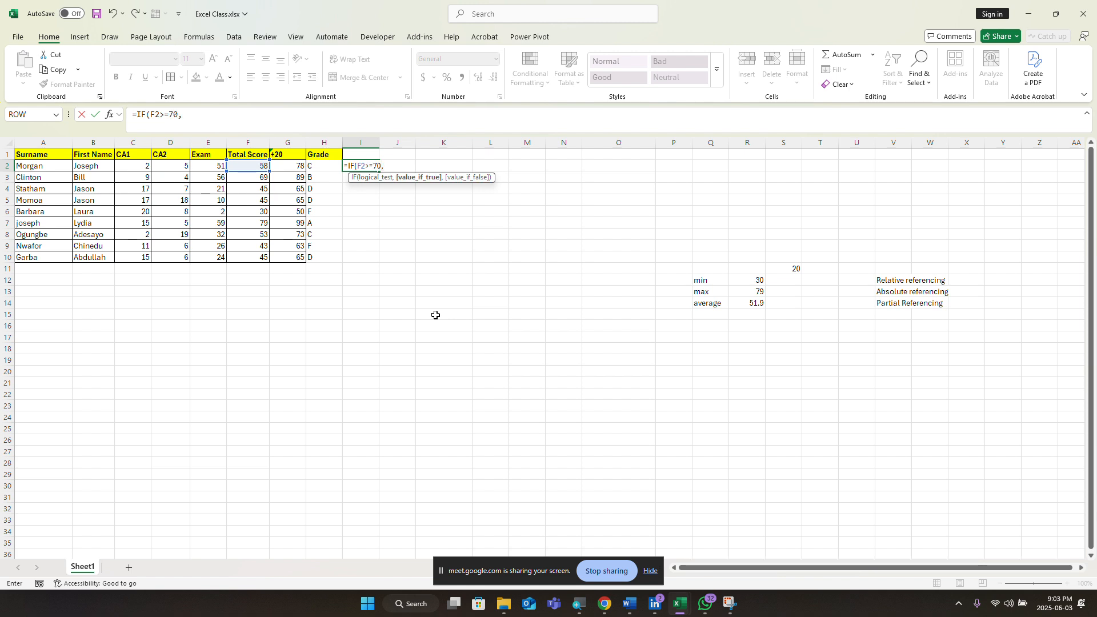
text("A",)
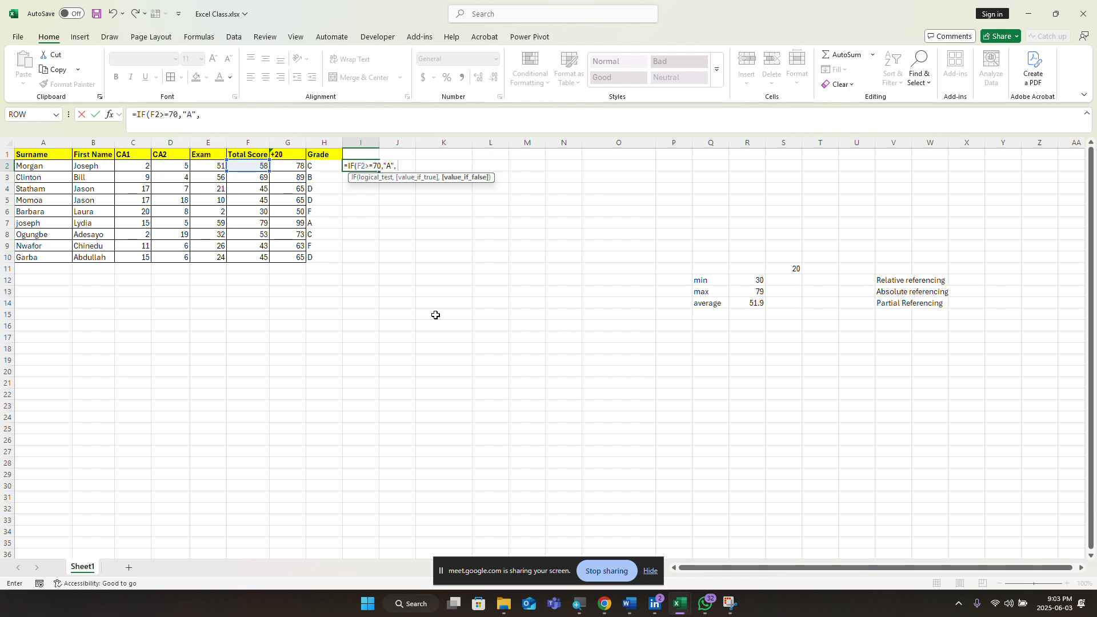
text( IF)
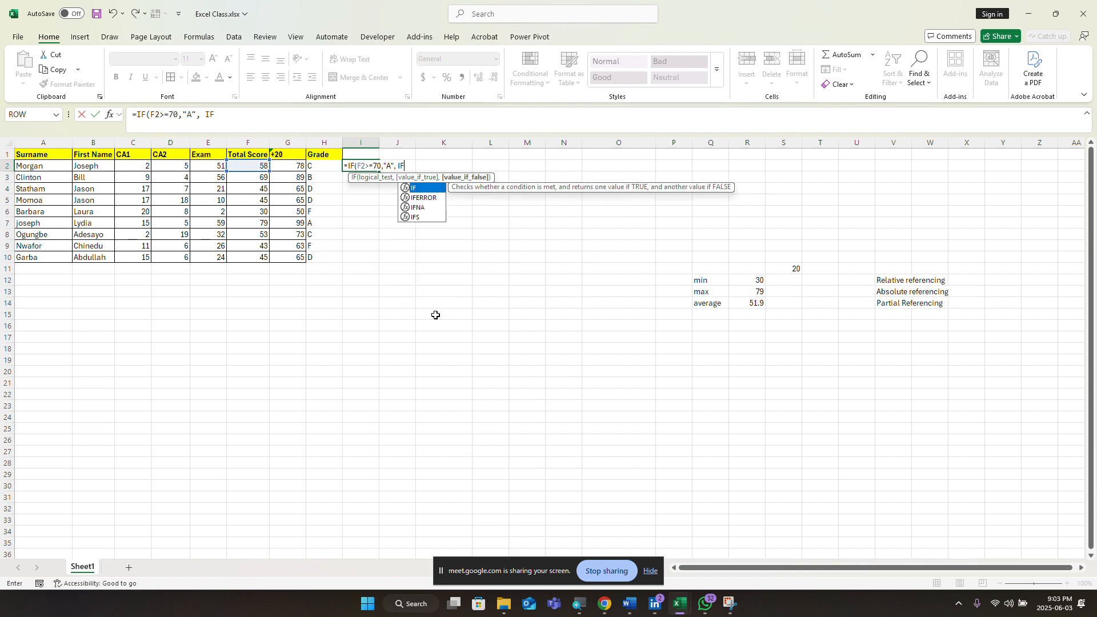
text(()
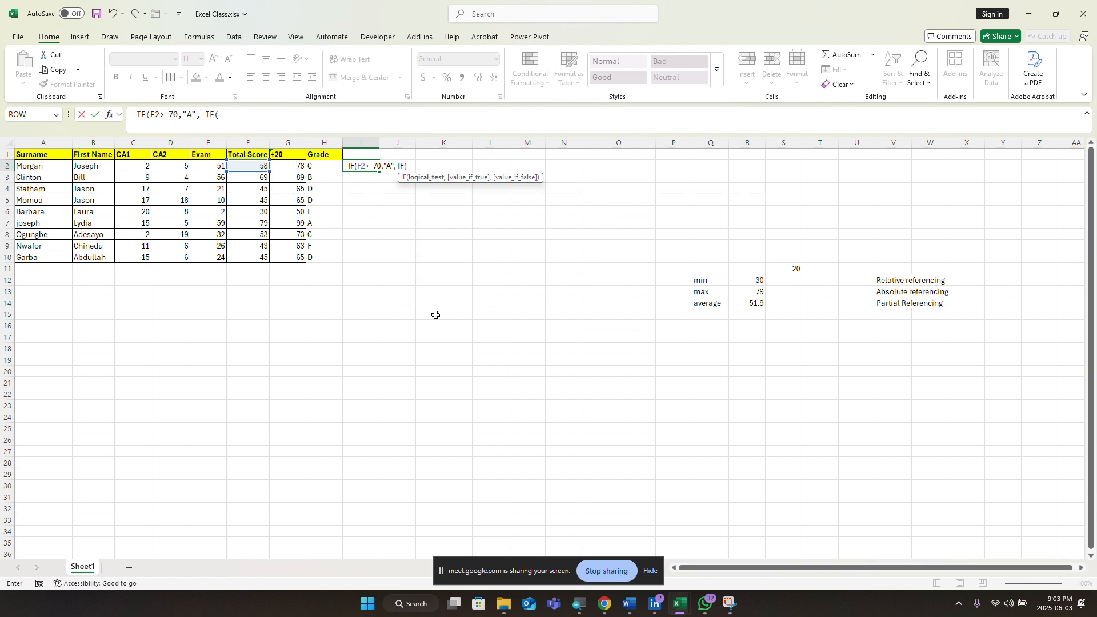
text(F2<)
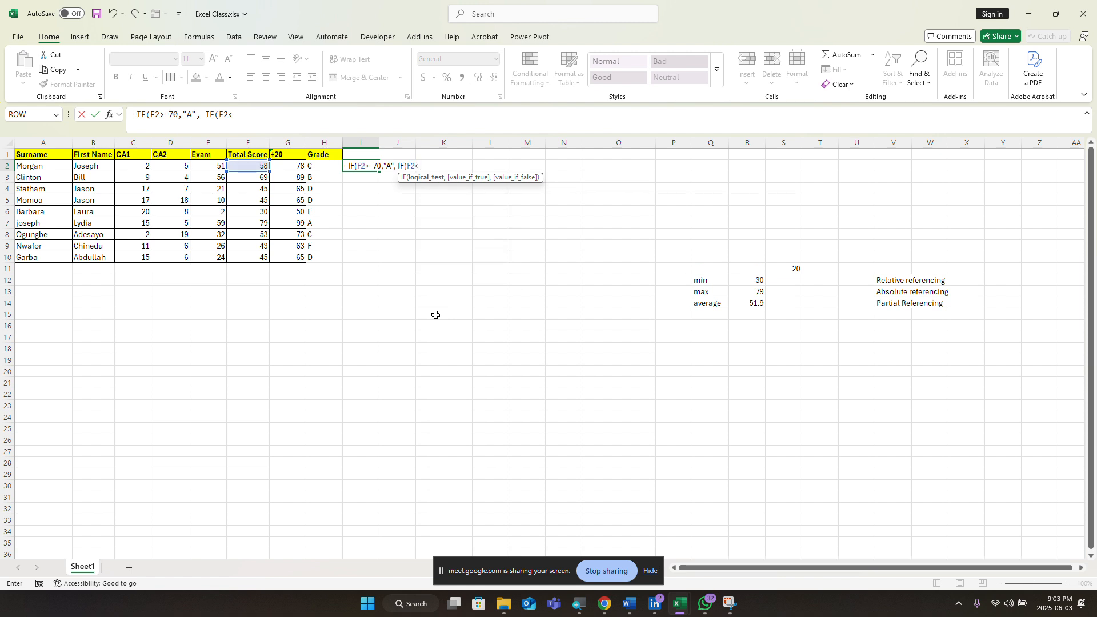
key(BackSpace)
text(>=)
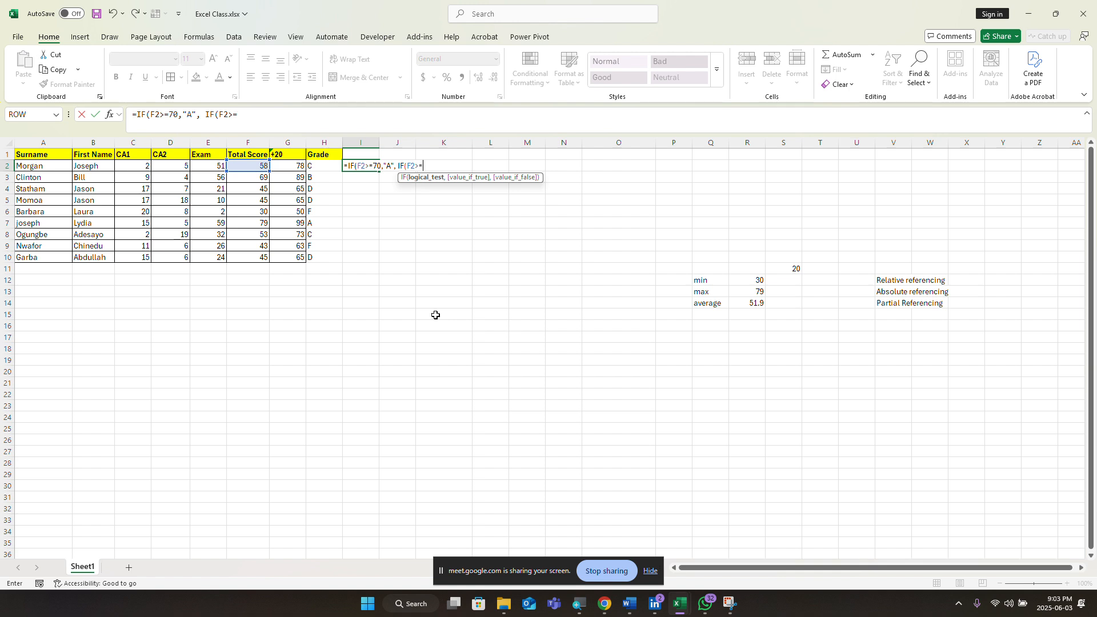
text(60)
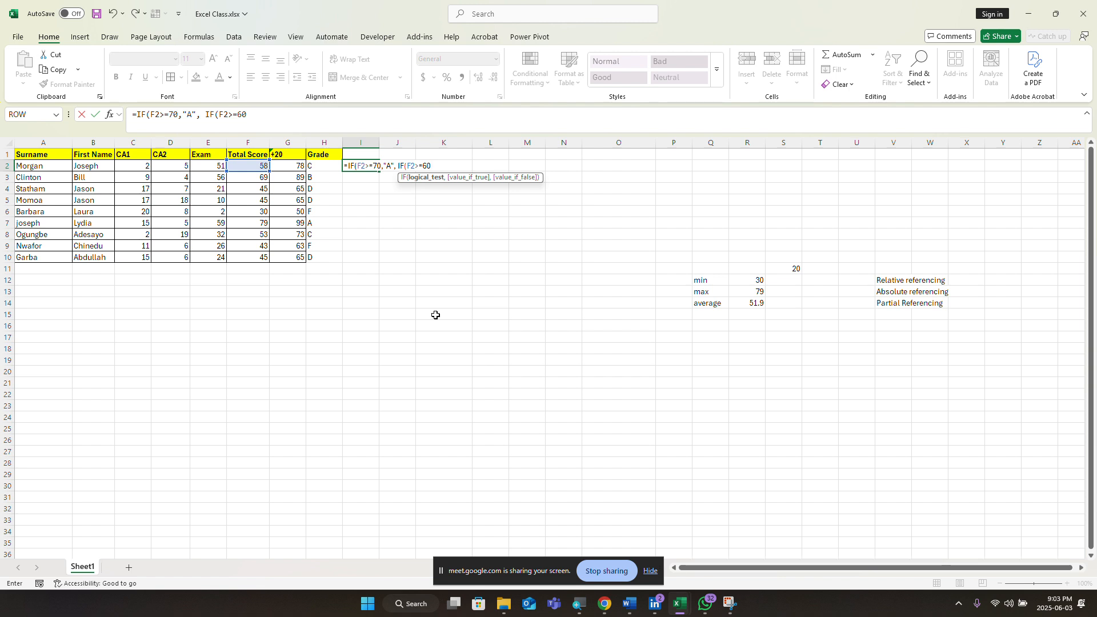
text(, "B")
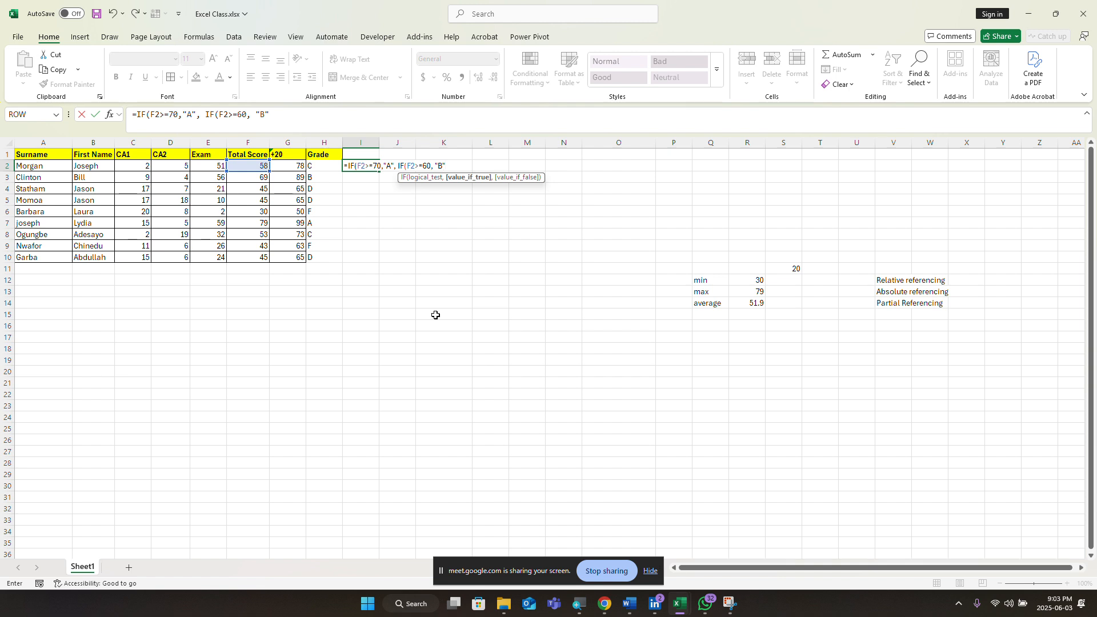
text(, IF)
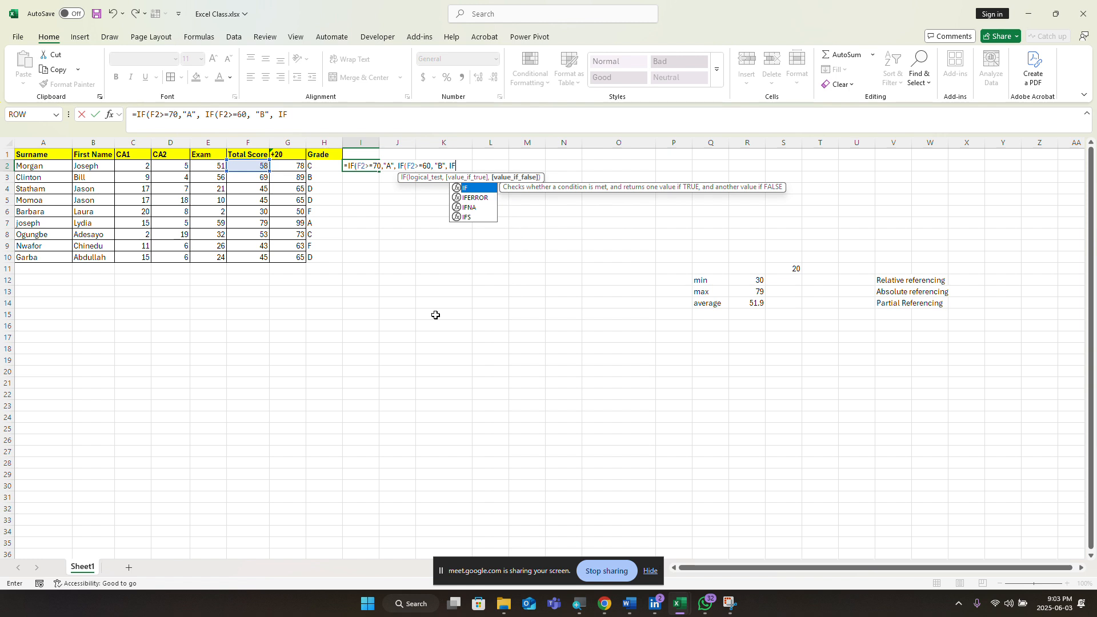
text(F2)
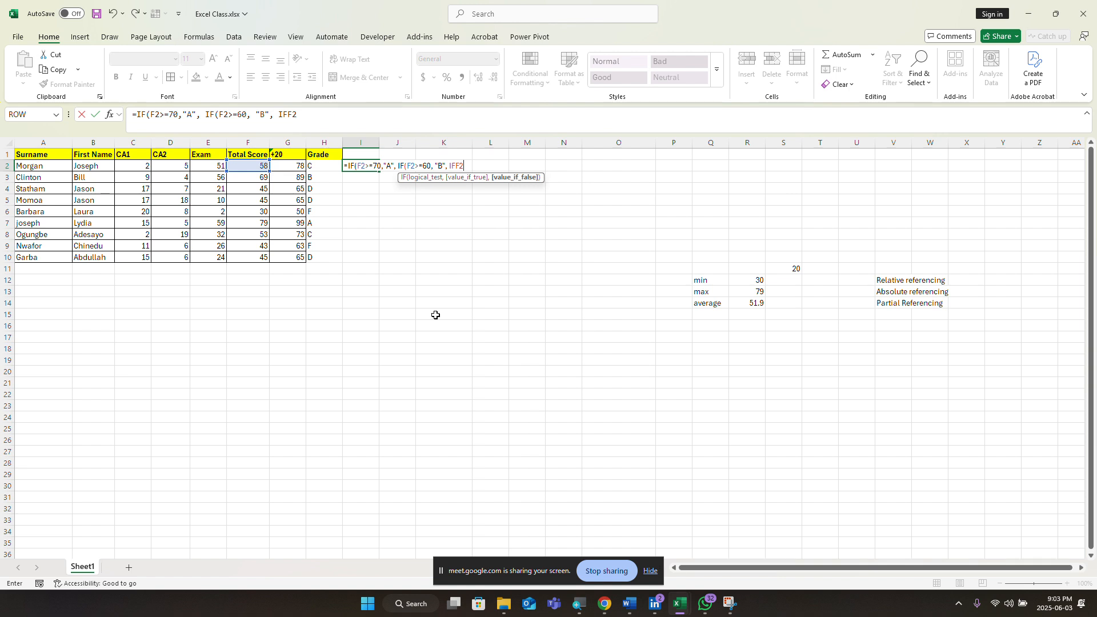
key(BackSpace)
key(BackSpace)
text(()
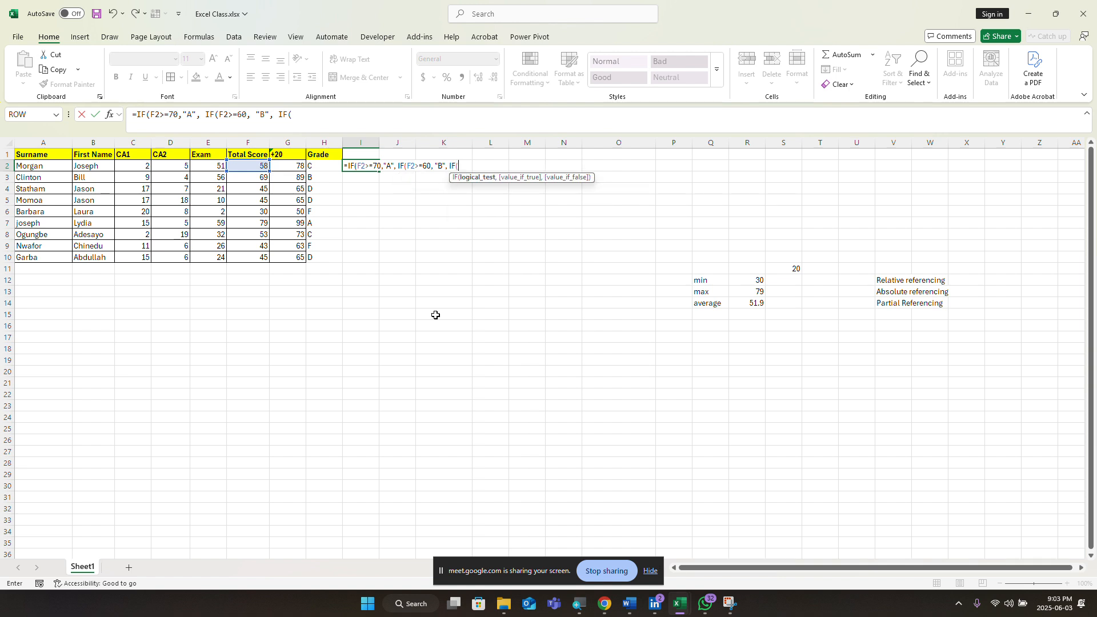
text(F2)
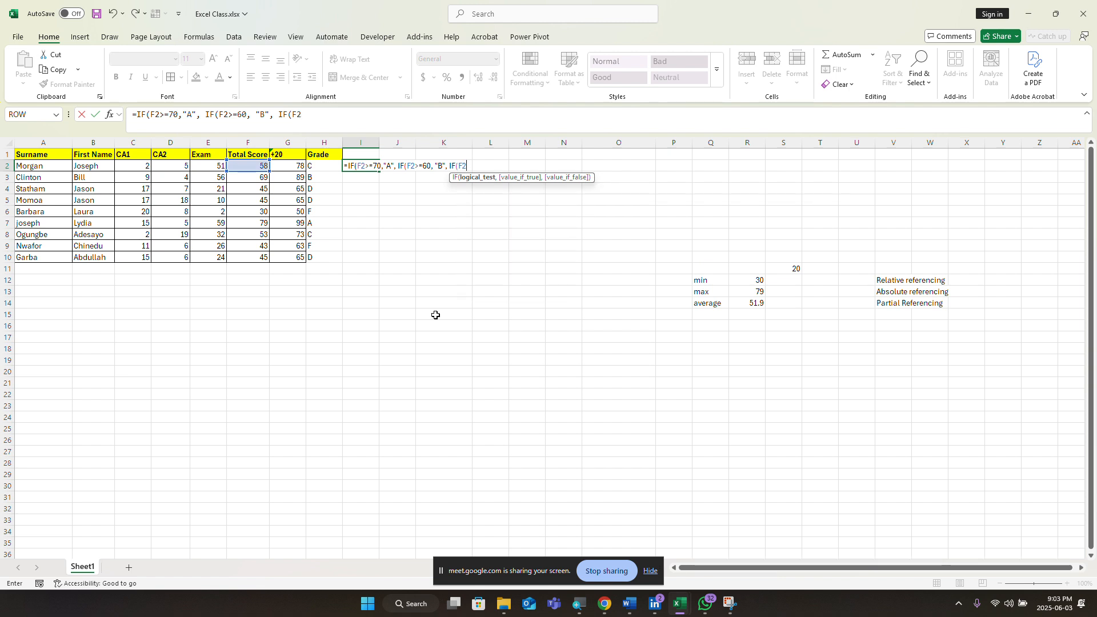
text(>=50,"C)
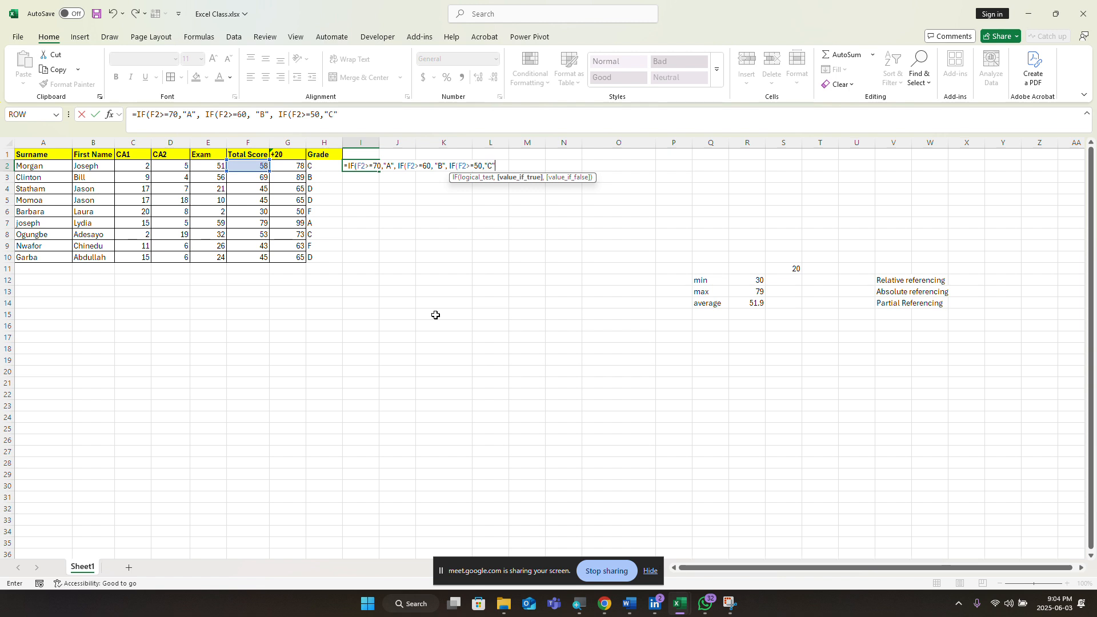
text(",)
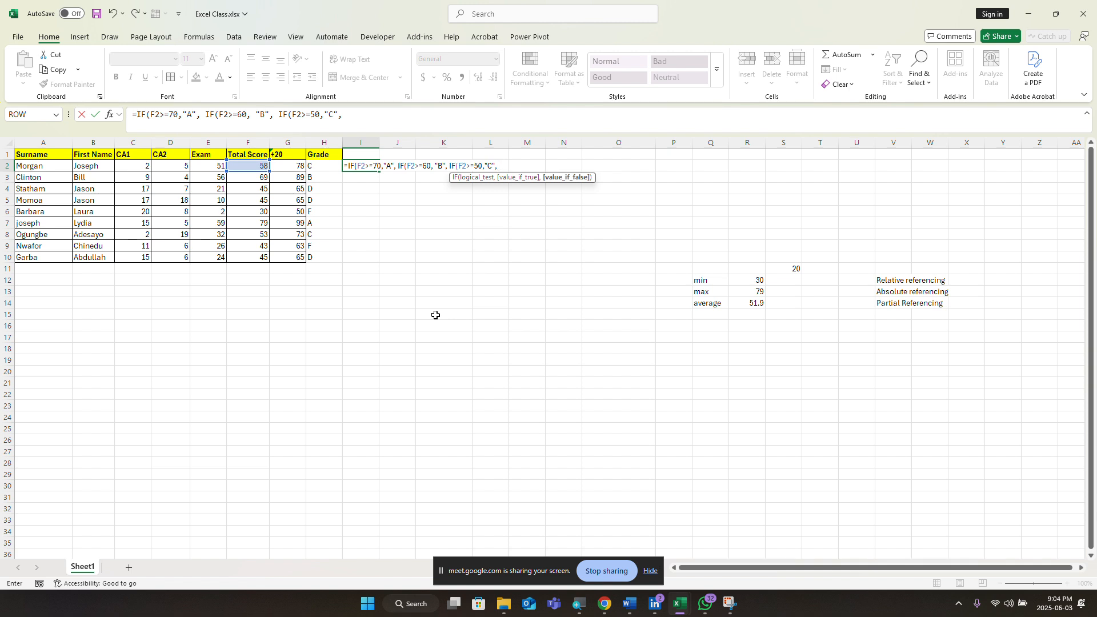
text( "F)
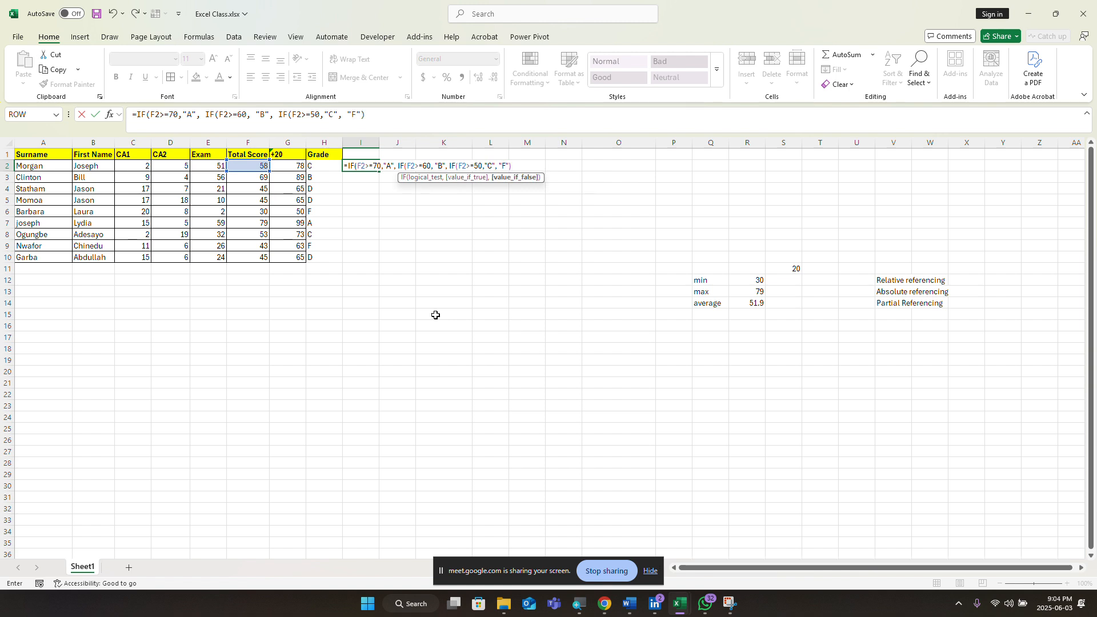
key(Return)
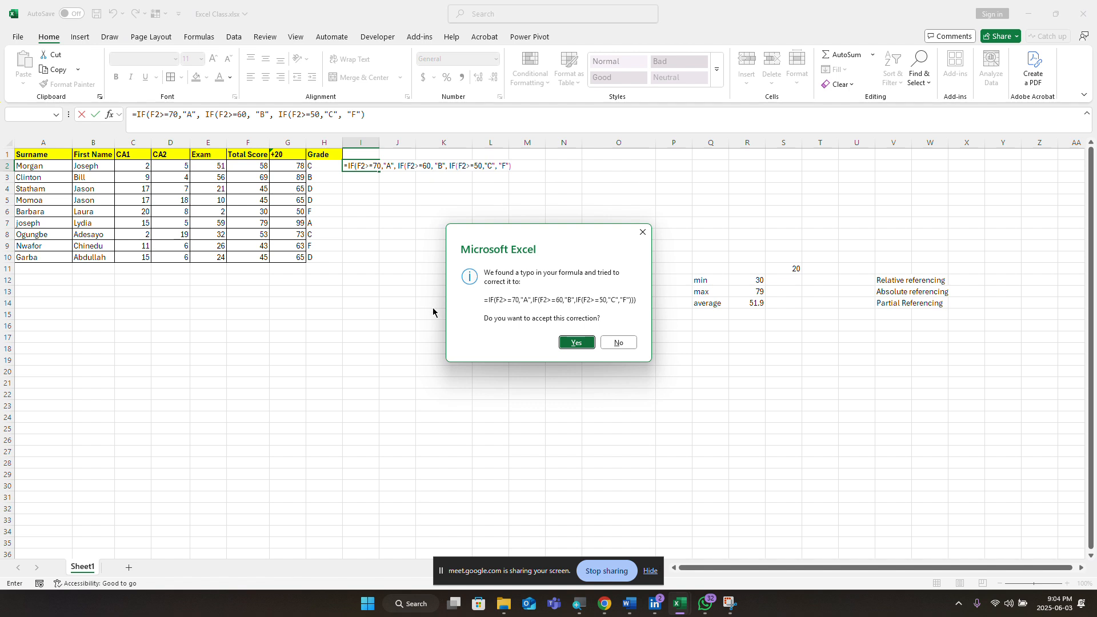
Step: Decline Excel's suggested correction and close the missing-parenthesis warning
click(640, 233)
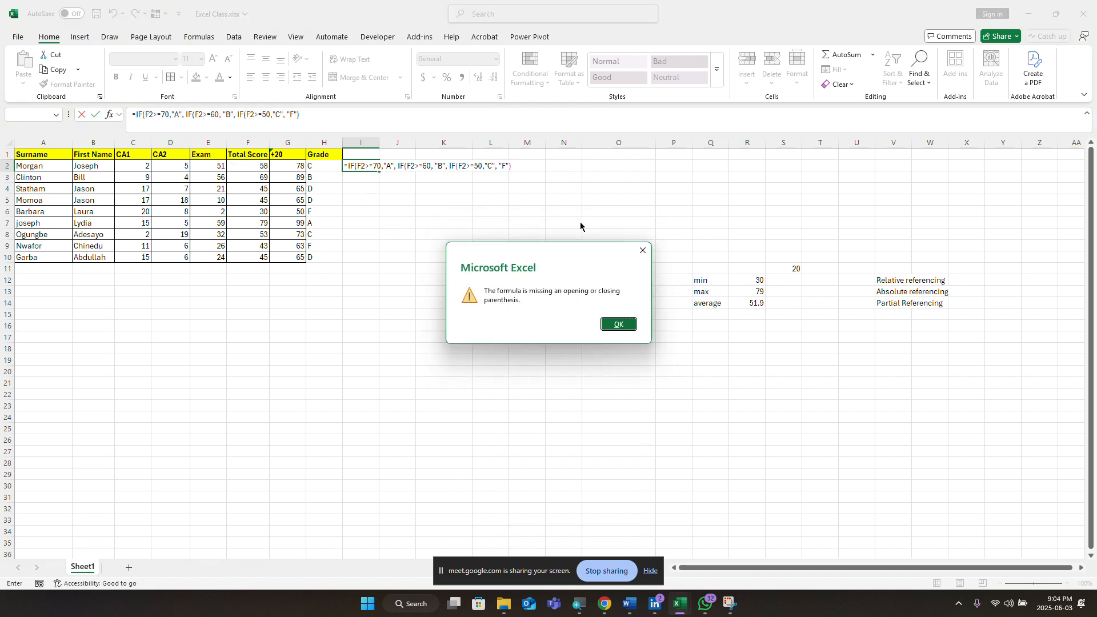
click(642, 250)
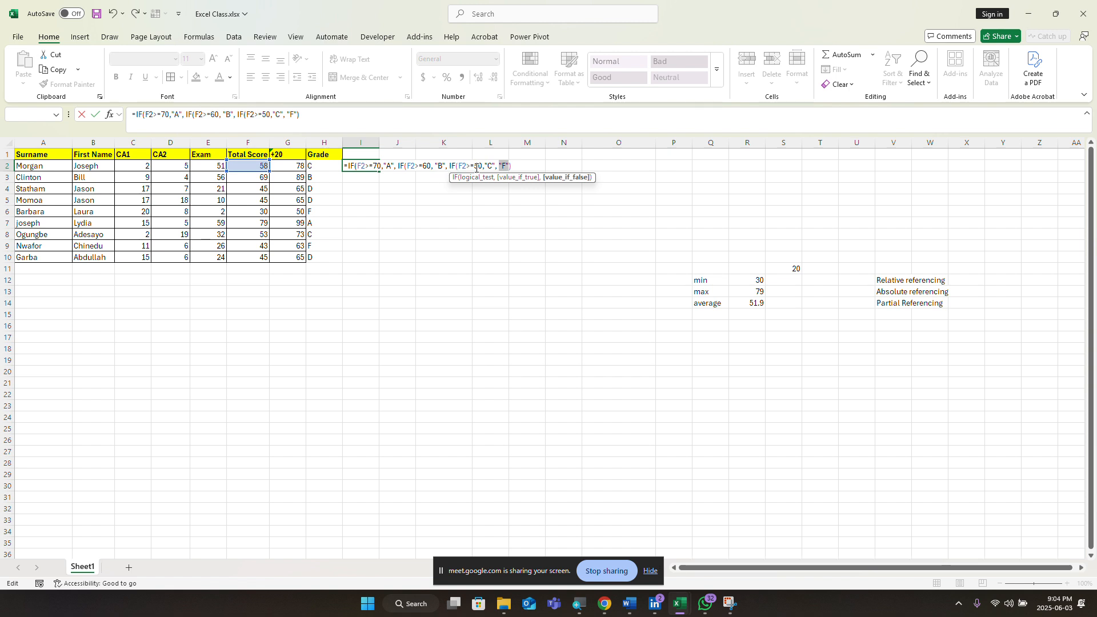
Step: Fix the final "F" argument and add the closing parenthesis so I2 returns grade C
click(506, 167)
key(BackSpace)
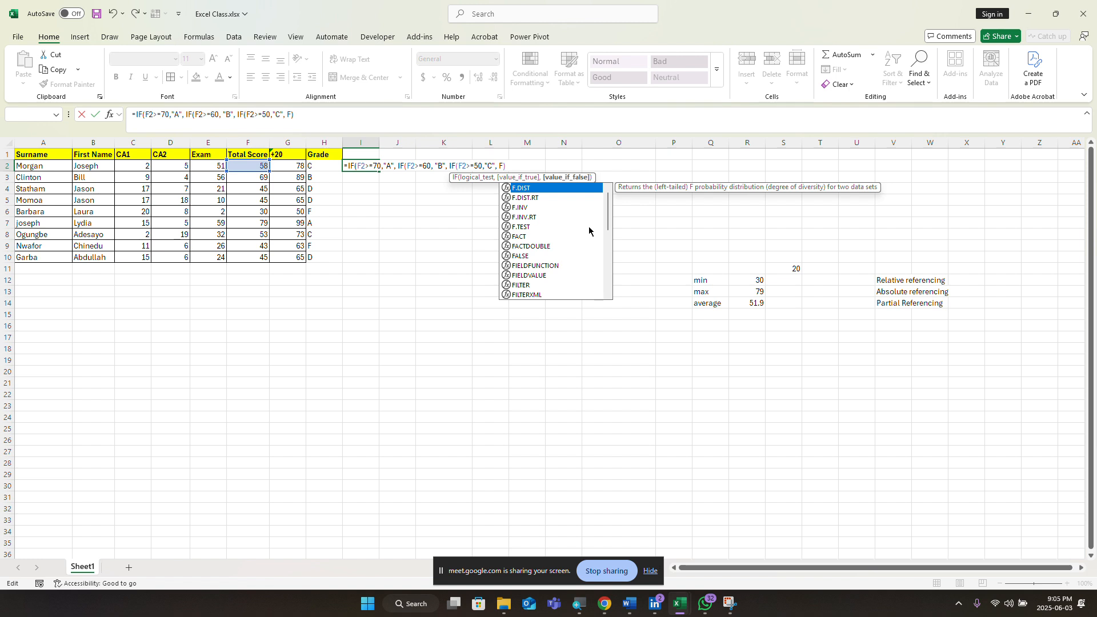
text(2)
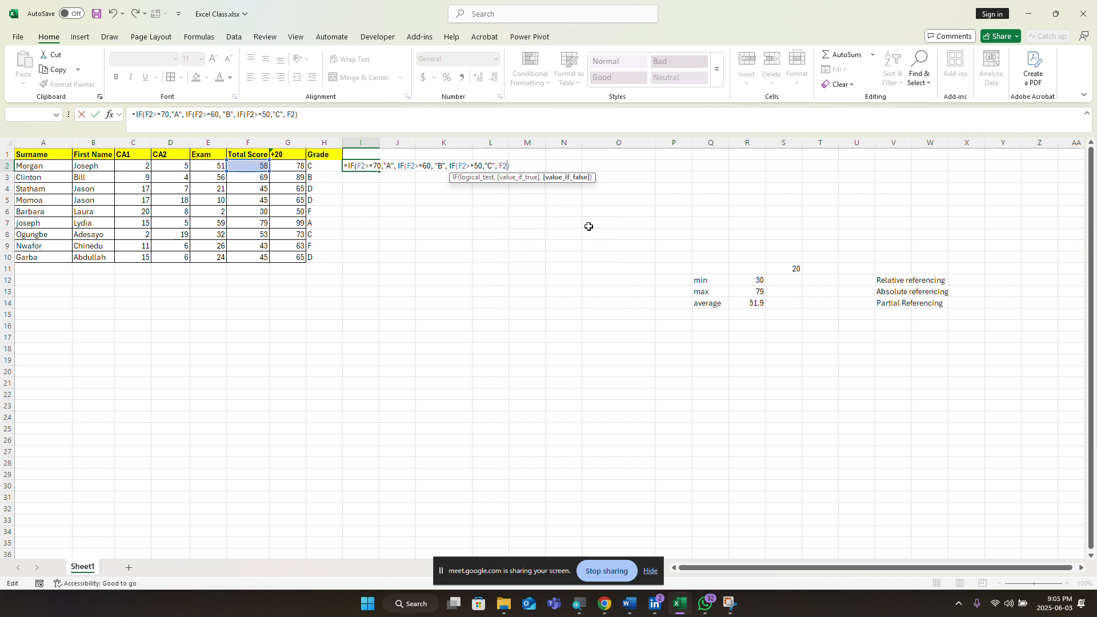
key(BackSpace)
key(BackSpace)
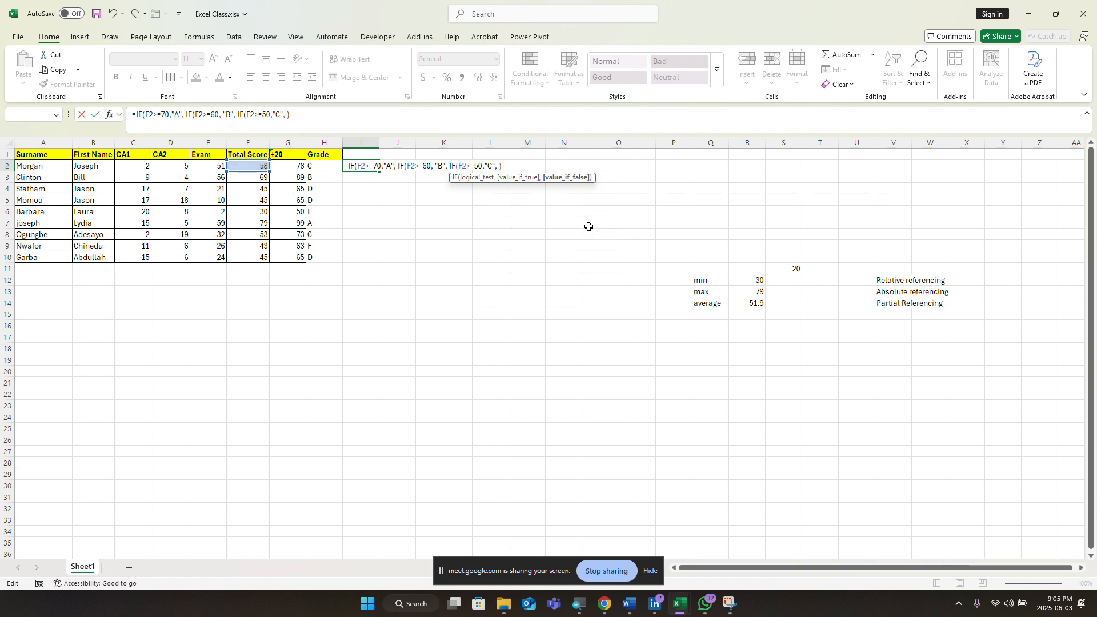
text(IF)
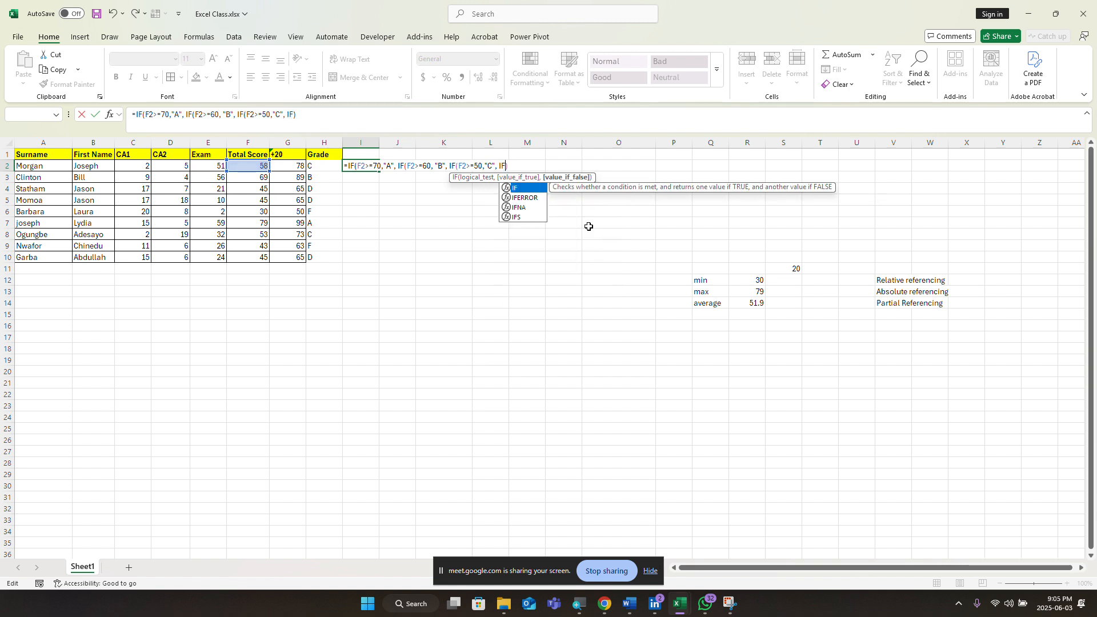
text(()
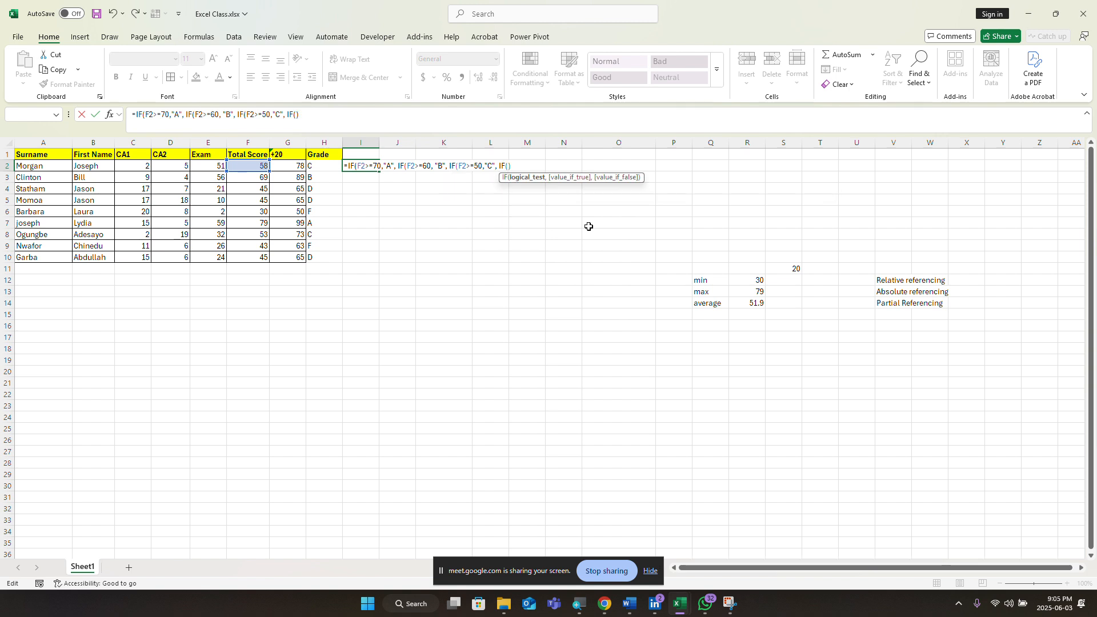
key(BackSpace)
key(BackSpace)
key(BackSpace)
text(")
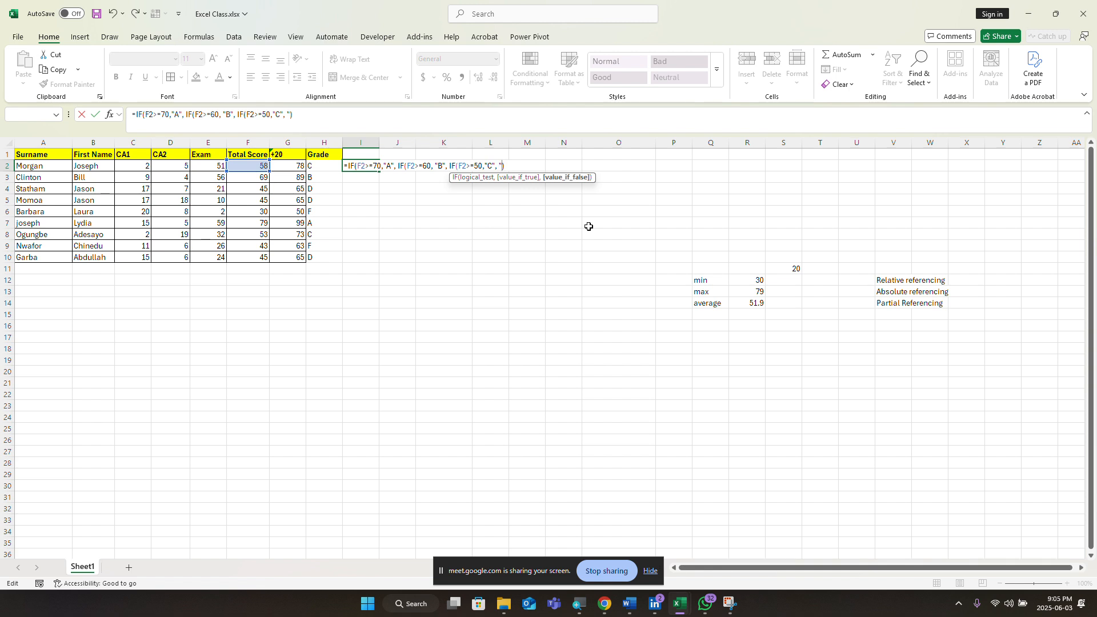
text(F")
click(520, 165)
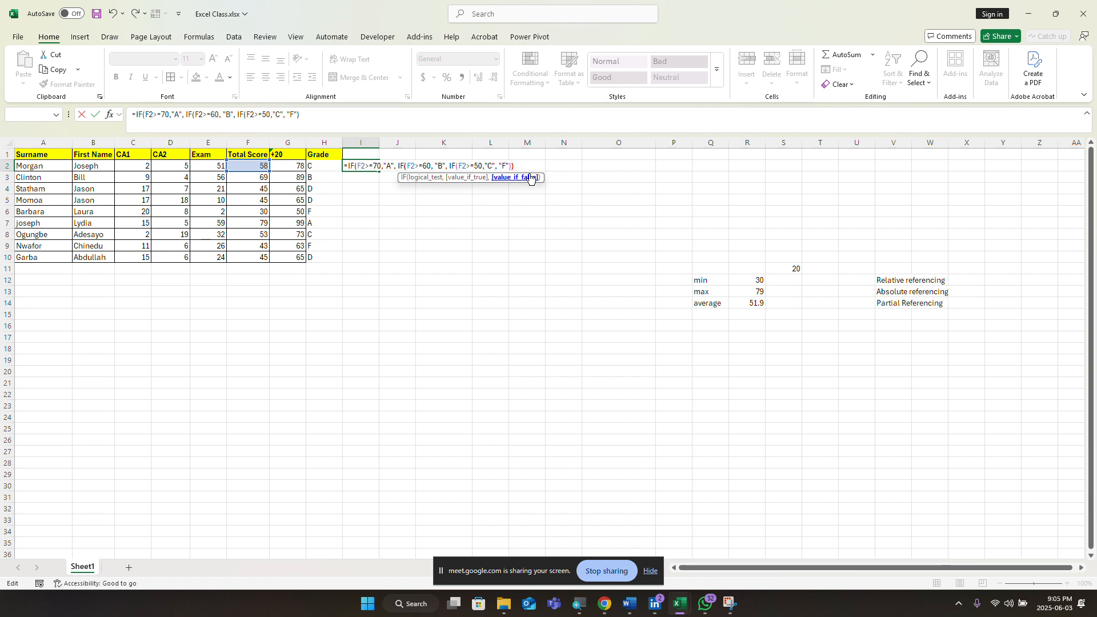
text())
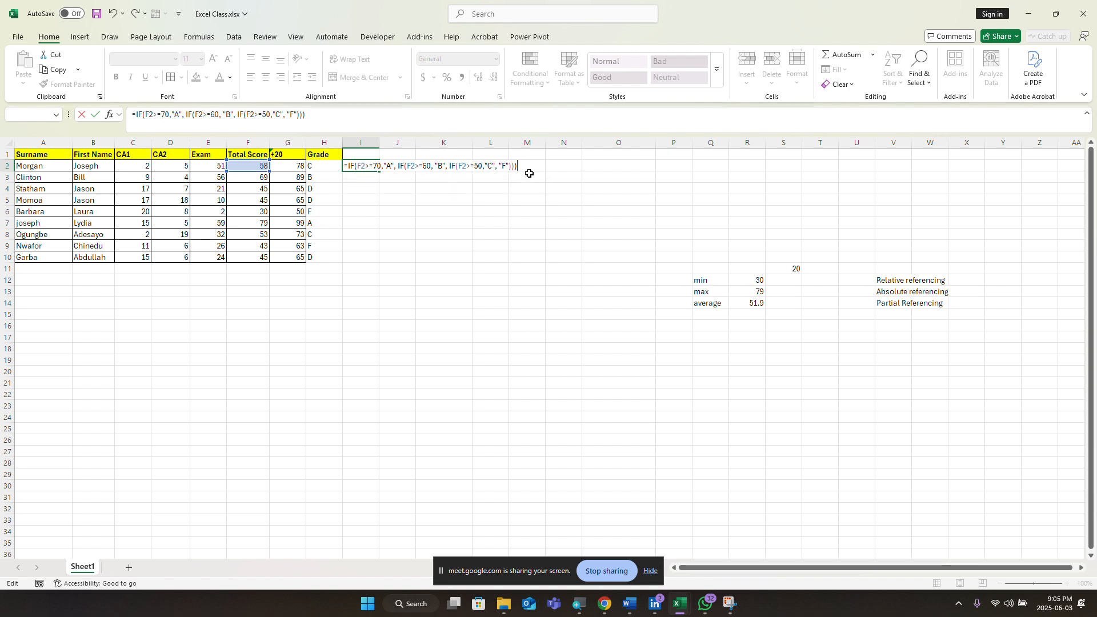
key(Return)
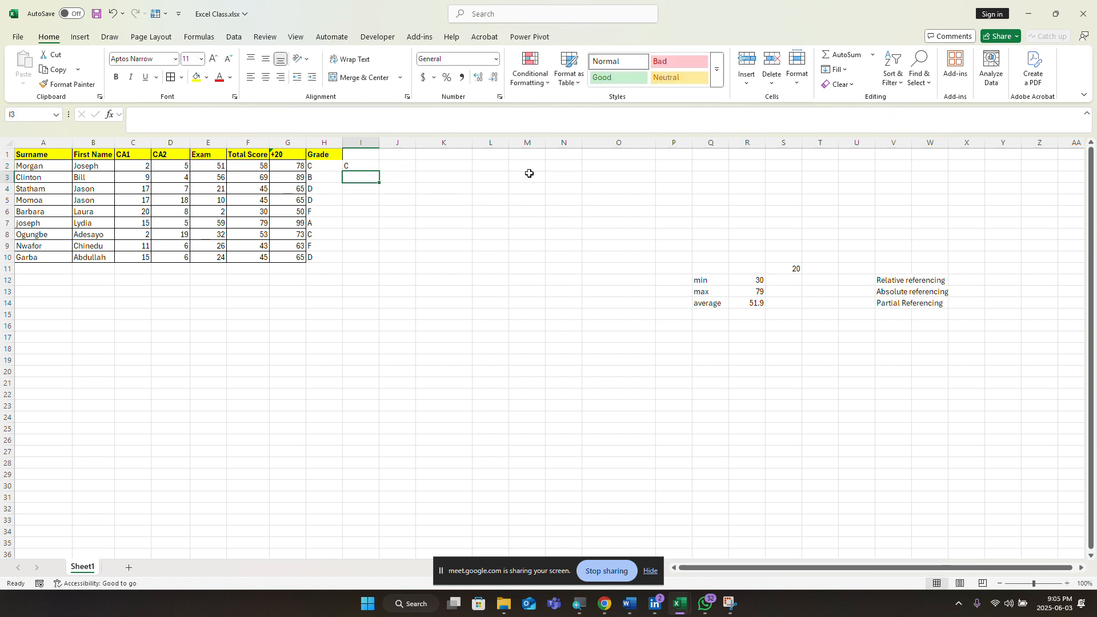
Step: Fill I2's grade formula down column I, then select the copied grades below I2
click(352, 164)
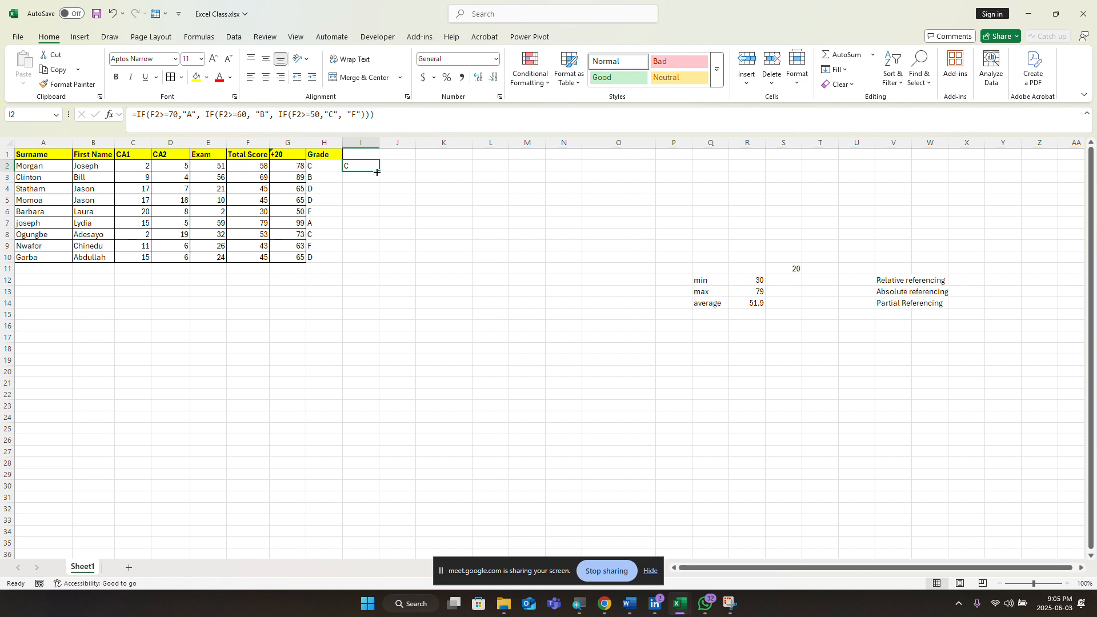
drag(377, 172, 377, 262)
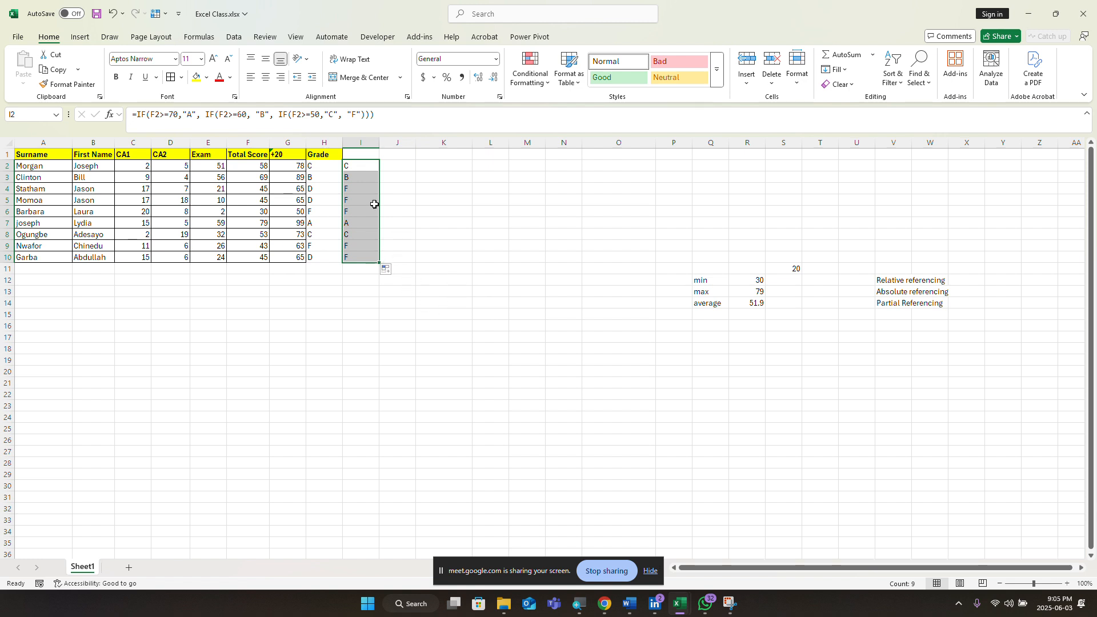
click(397, 223)
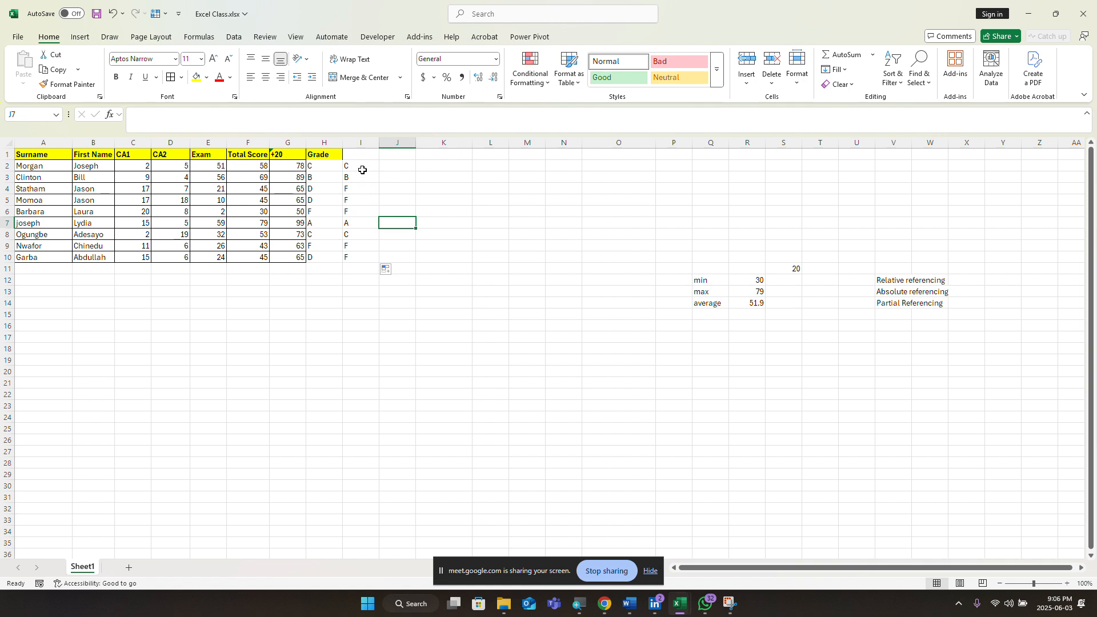
drag(362, 170, 389, 176)
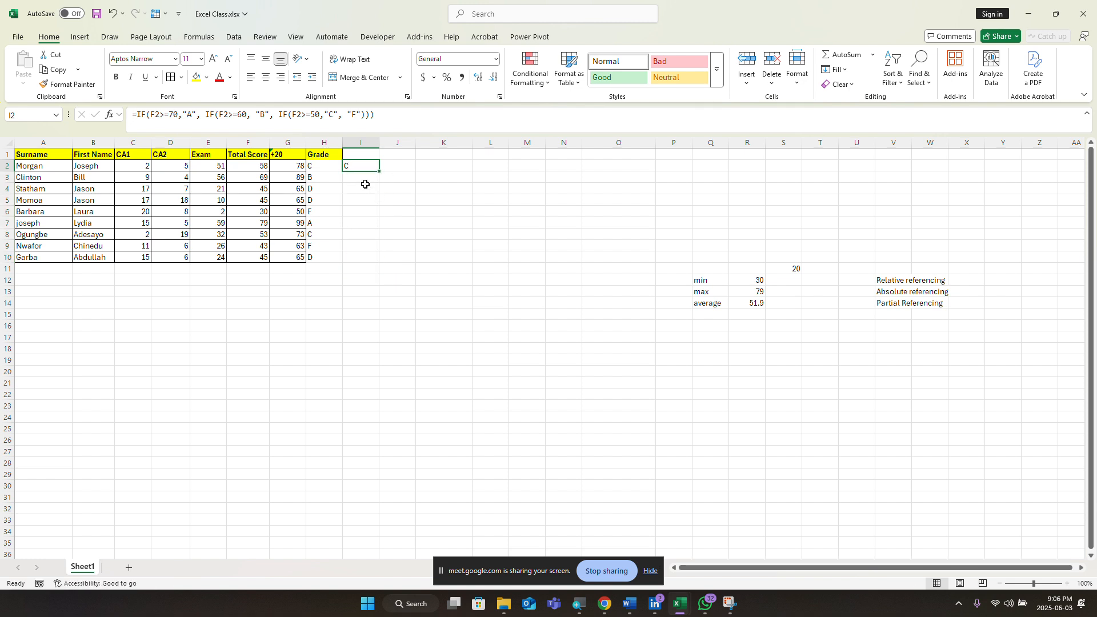
Step: Clear the formula in I2 and change the exam score in E6 from 2 to 40
key(BackSpace)
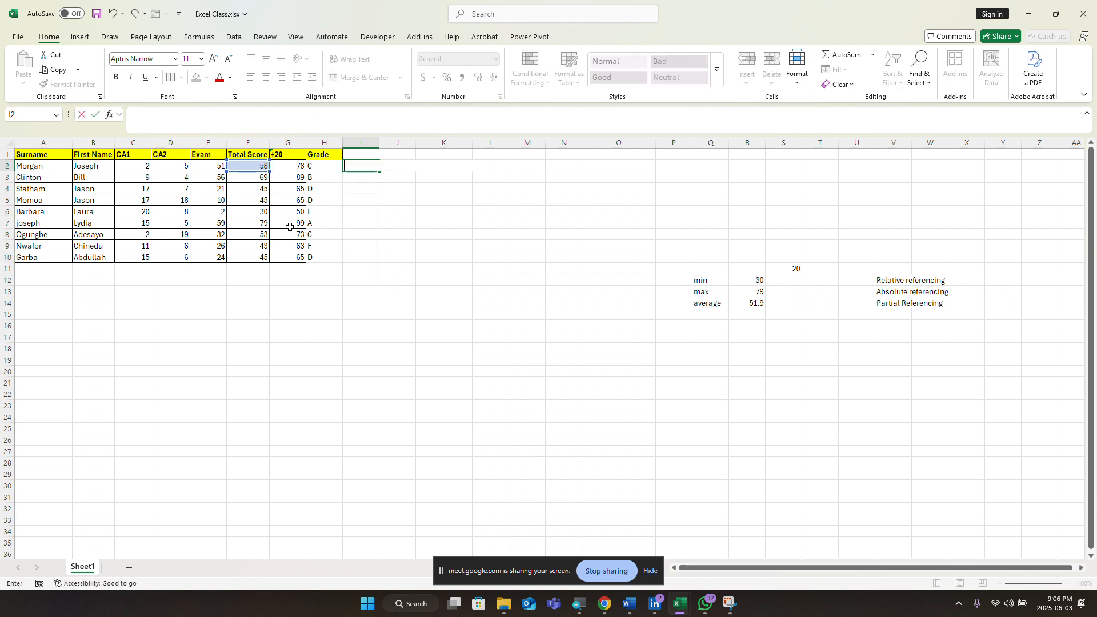
click(391, 234)
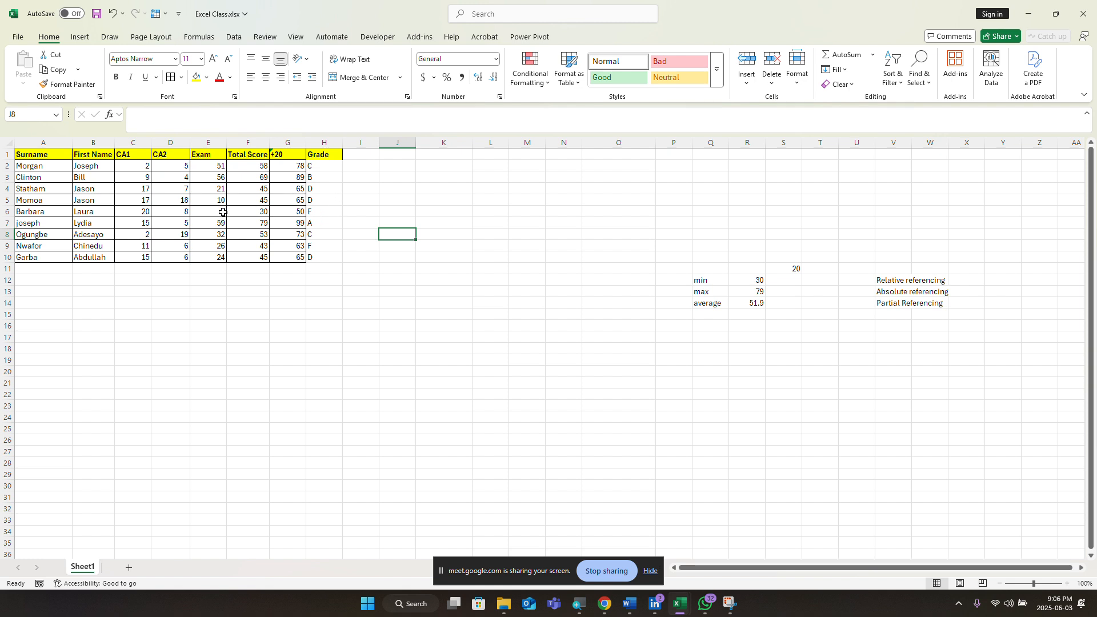
click(223, 212)
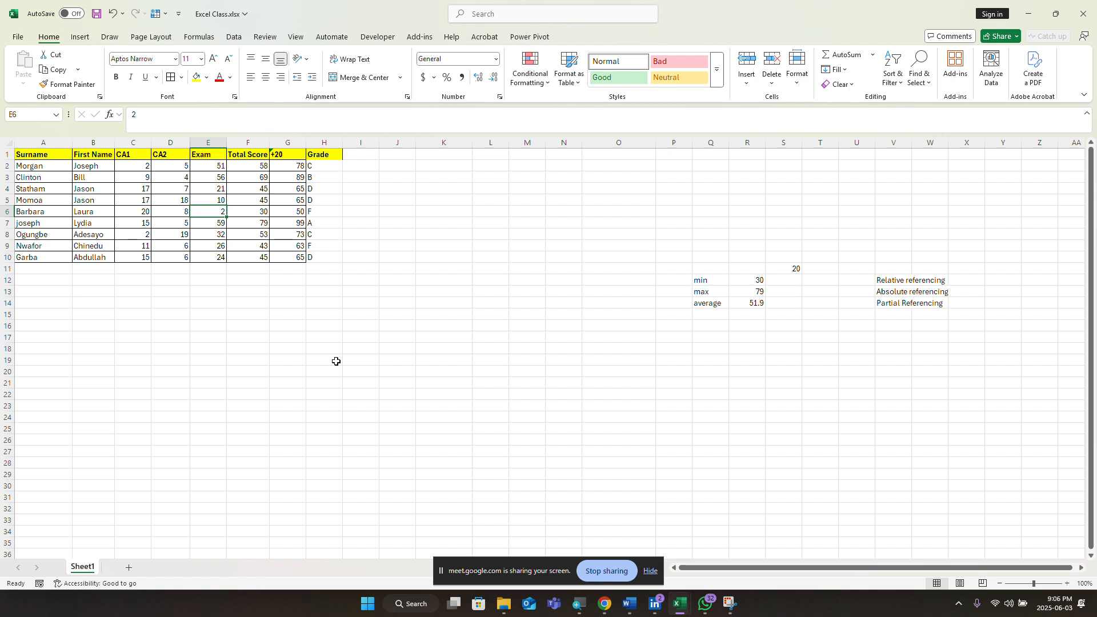
key(F2)
key(BackSpace)
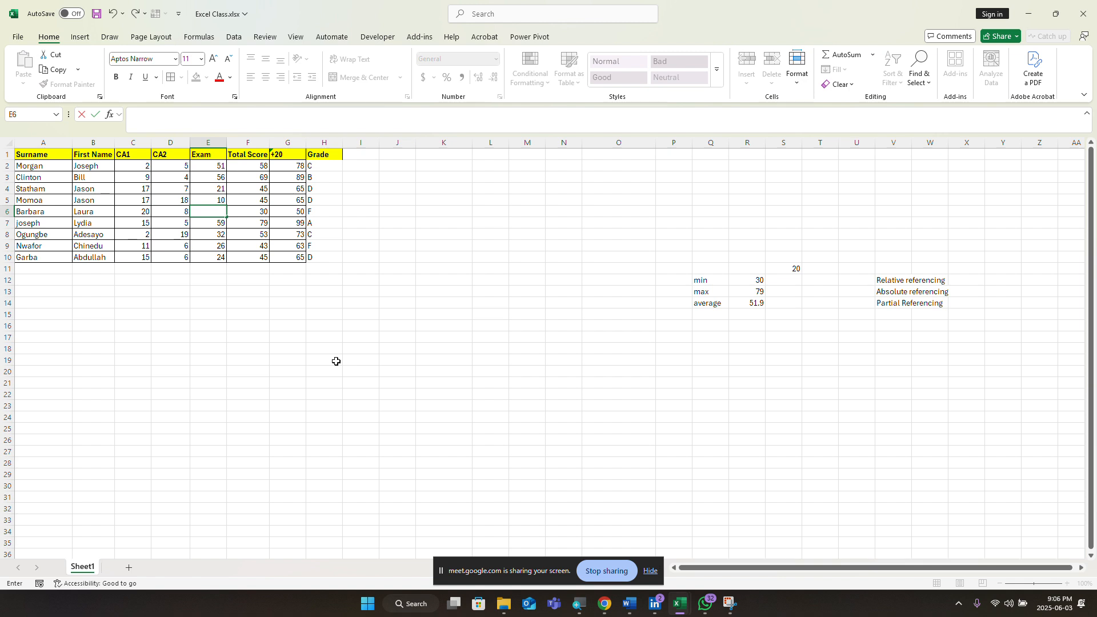
text(40)
key(Return)
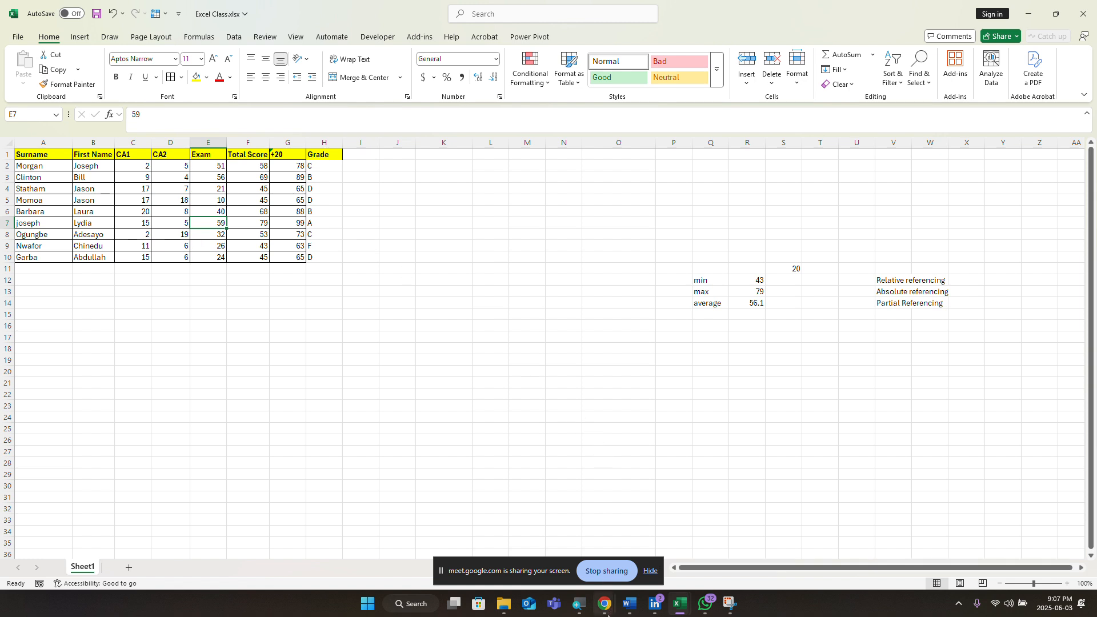
mouse_move(629, 605)
mouse_move(619, 553)
click(363, 167)
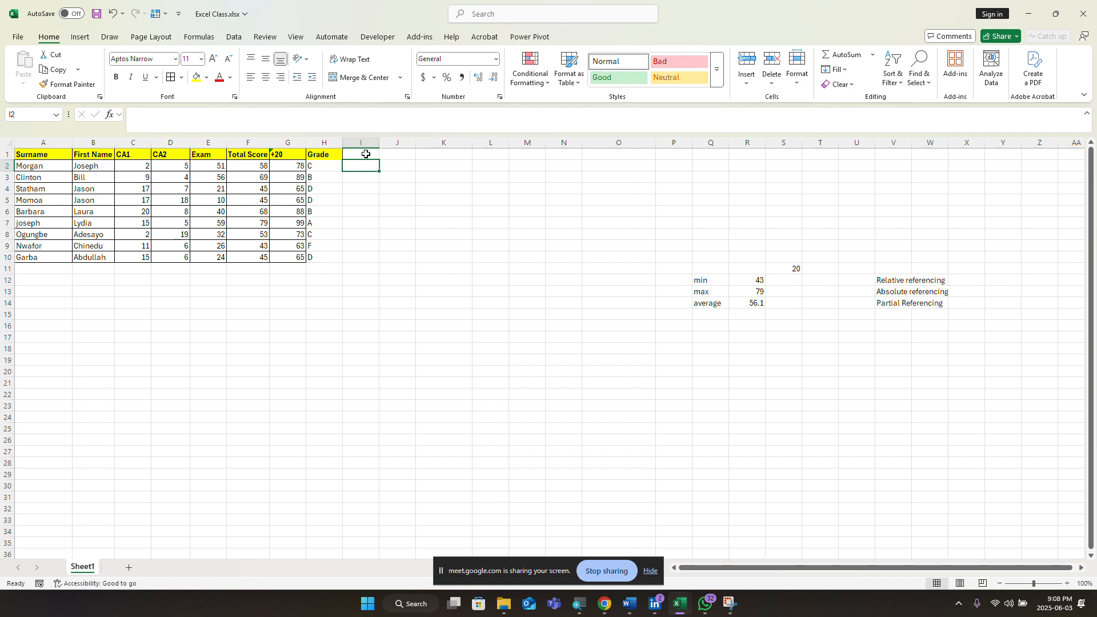
Step: Enter 'Full Name' as the heading in cell I1
click(365, 155)
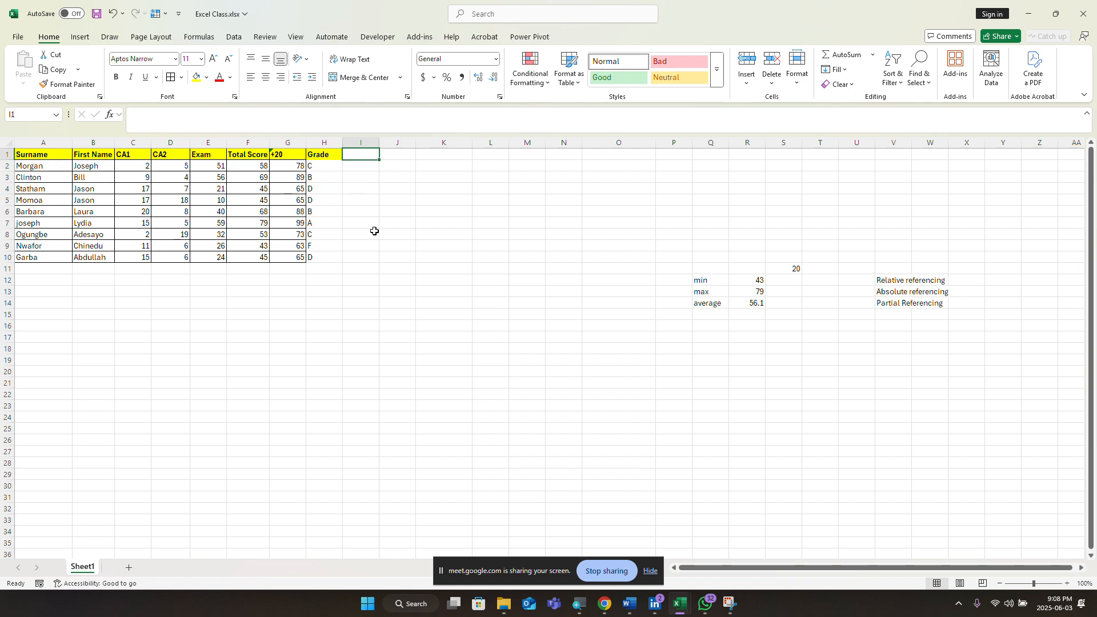
text(f)
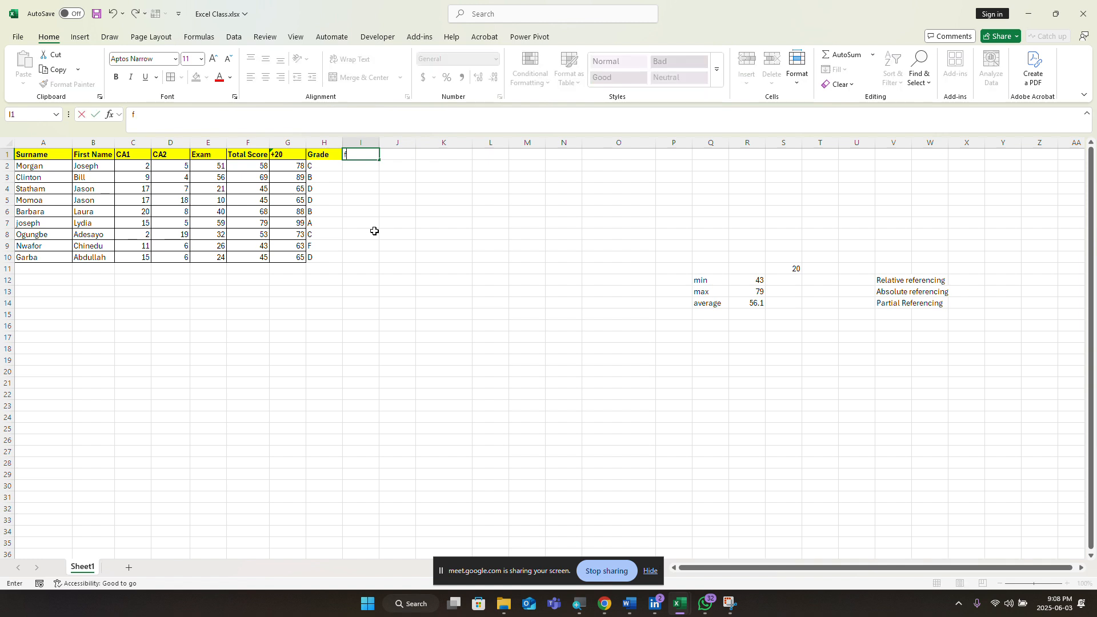
key(BackSpace)
text(Full Name)
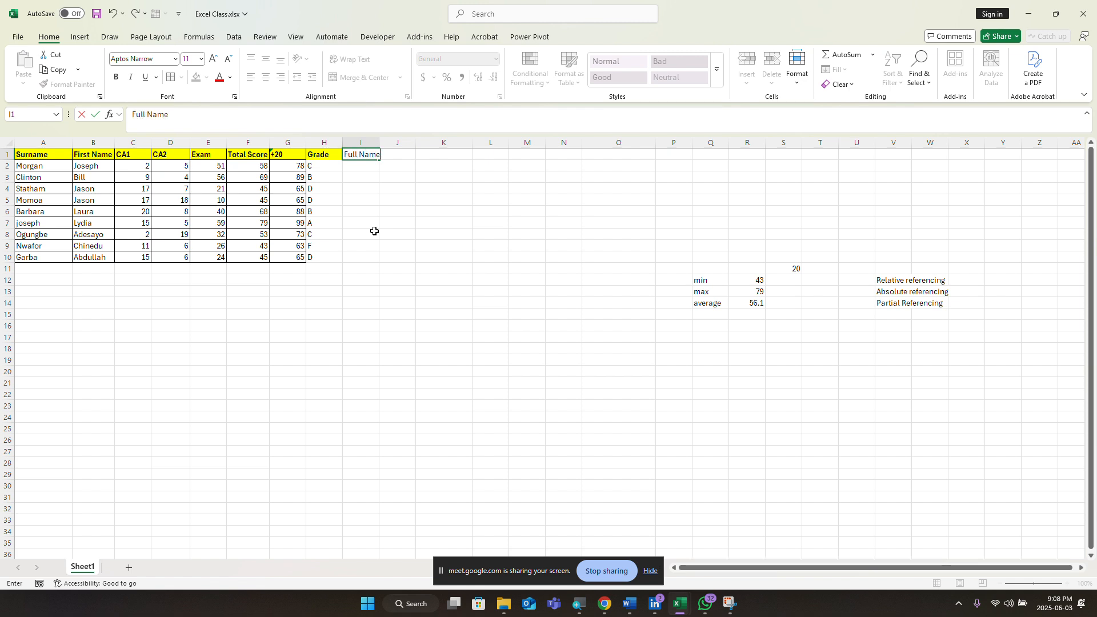
key(Return)
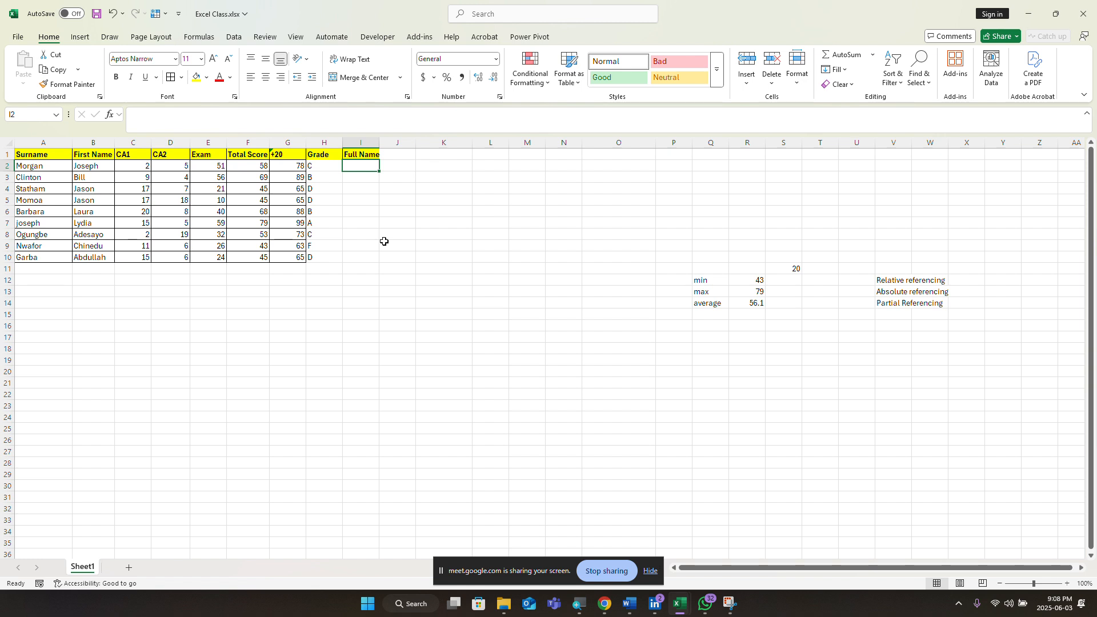
Step: Enter =CONCAT(A2,B2) in I2 to join the surname and first name
text(=conca)
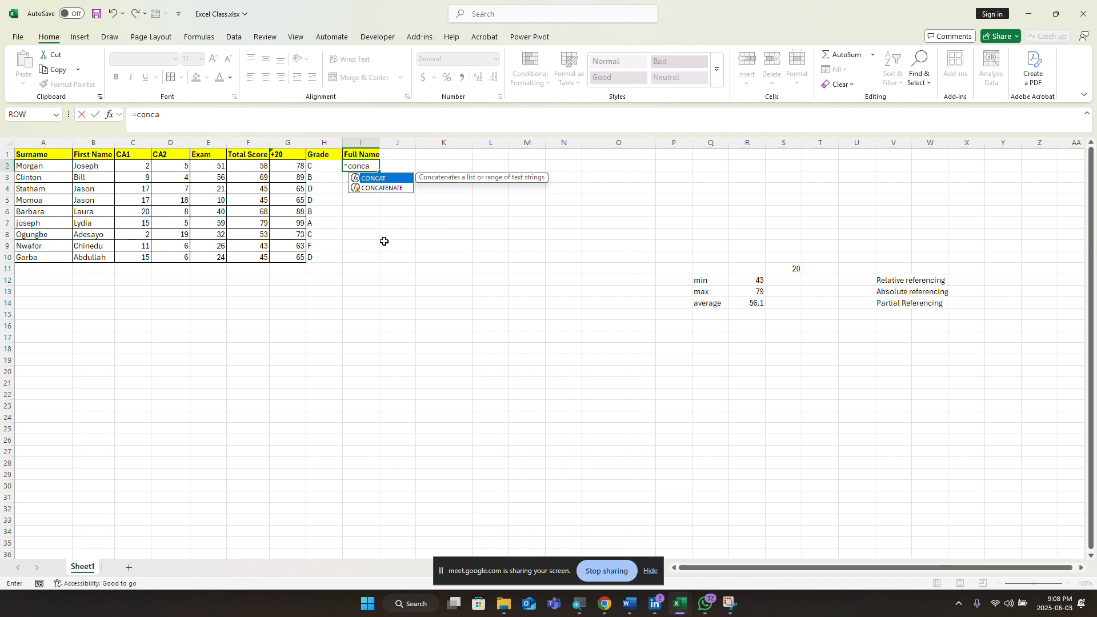
key(Tab)
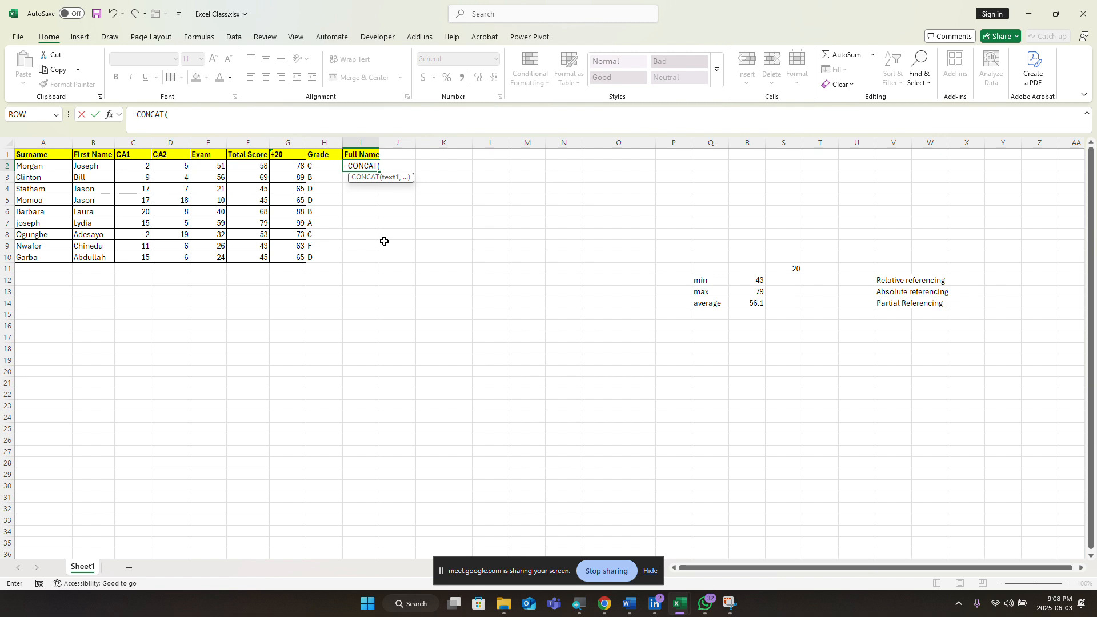
click(34, 168)
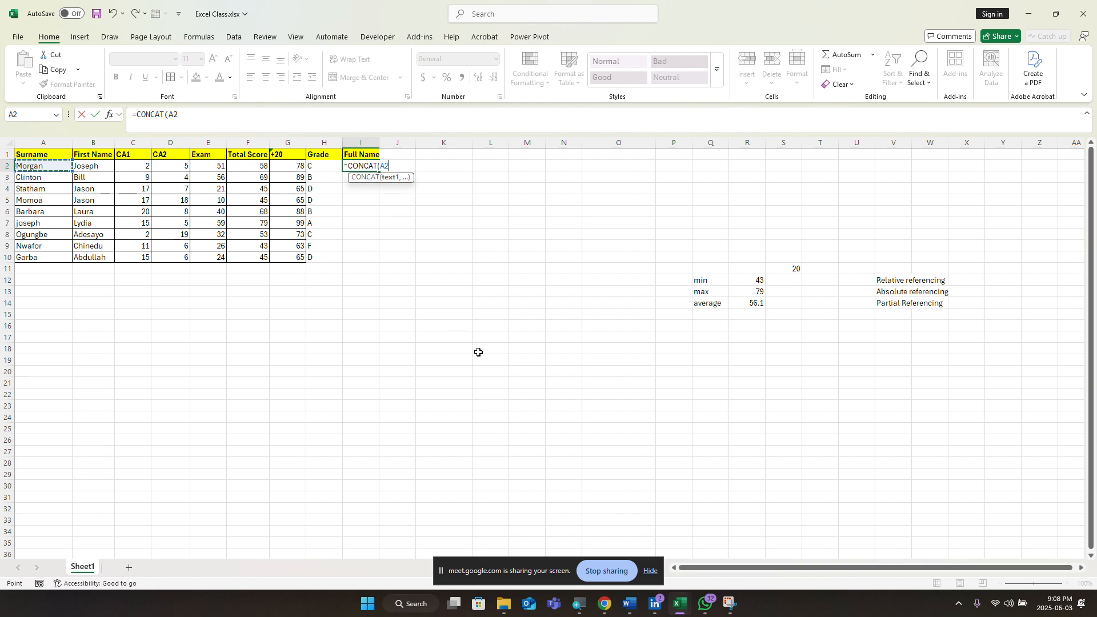
text(,)
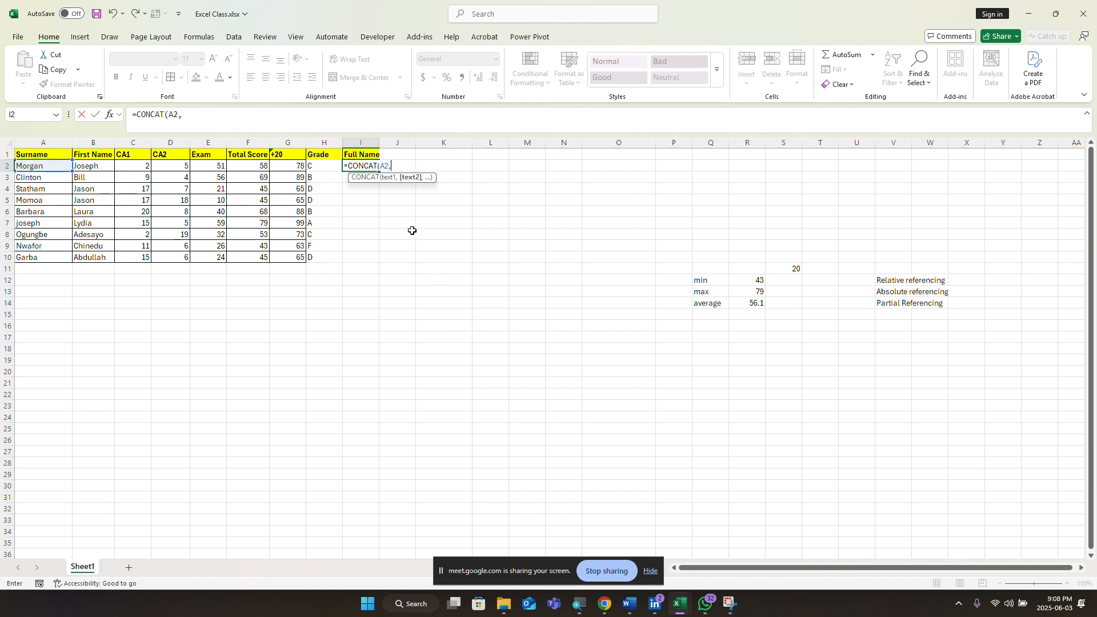
click(95, 165)
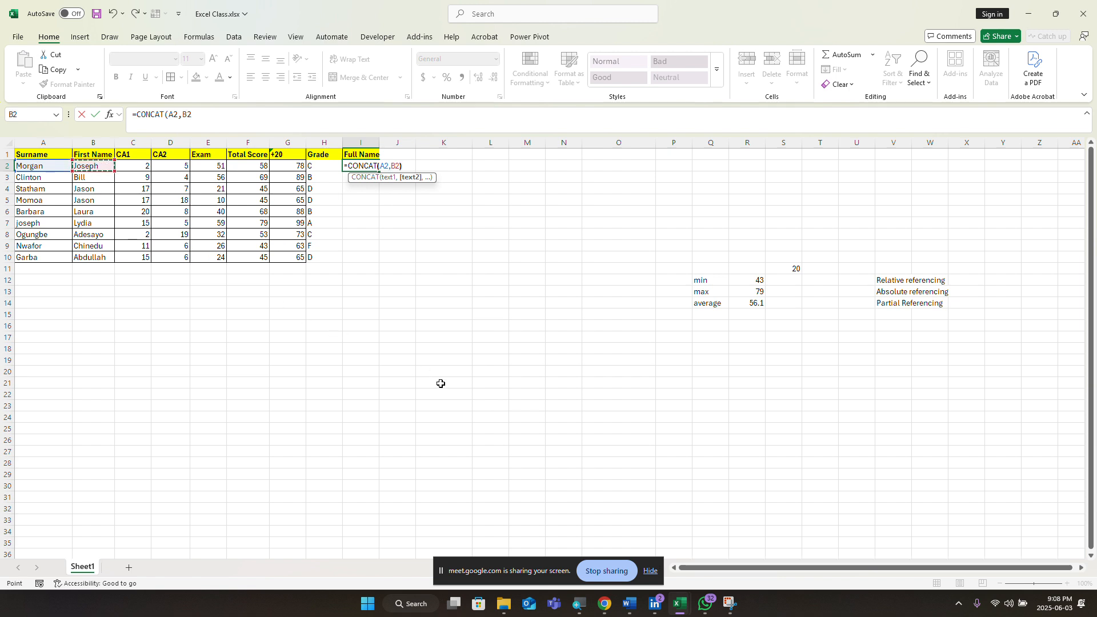
key(Return)
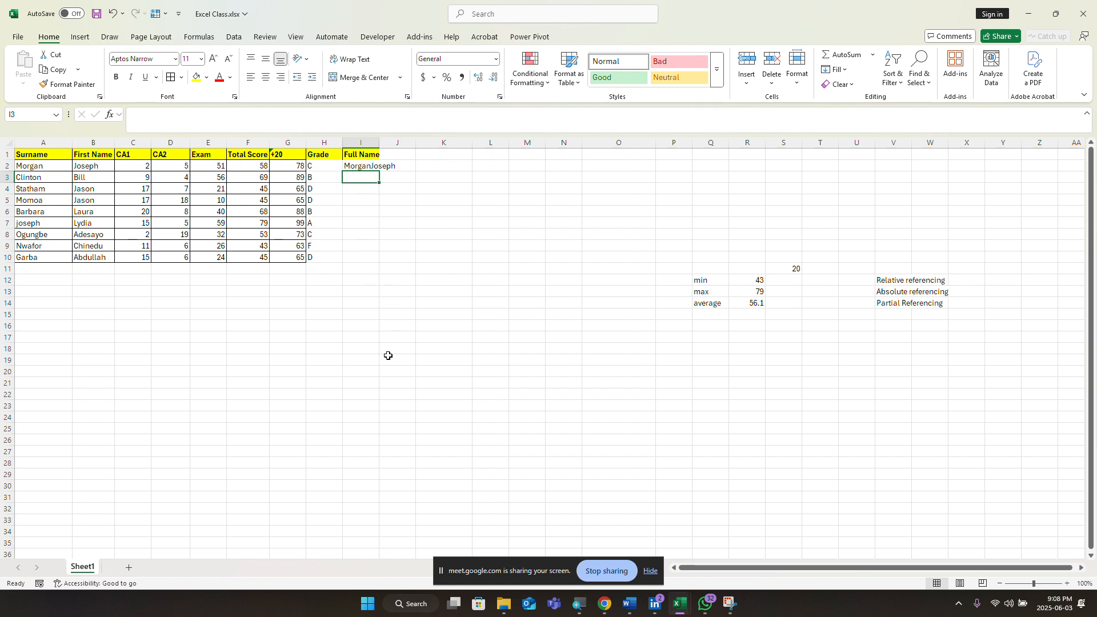
Step: Widen column I and add a " " space between the names in the CONCAT formula
click(370, 165)
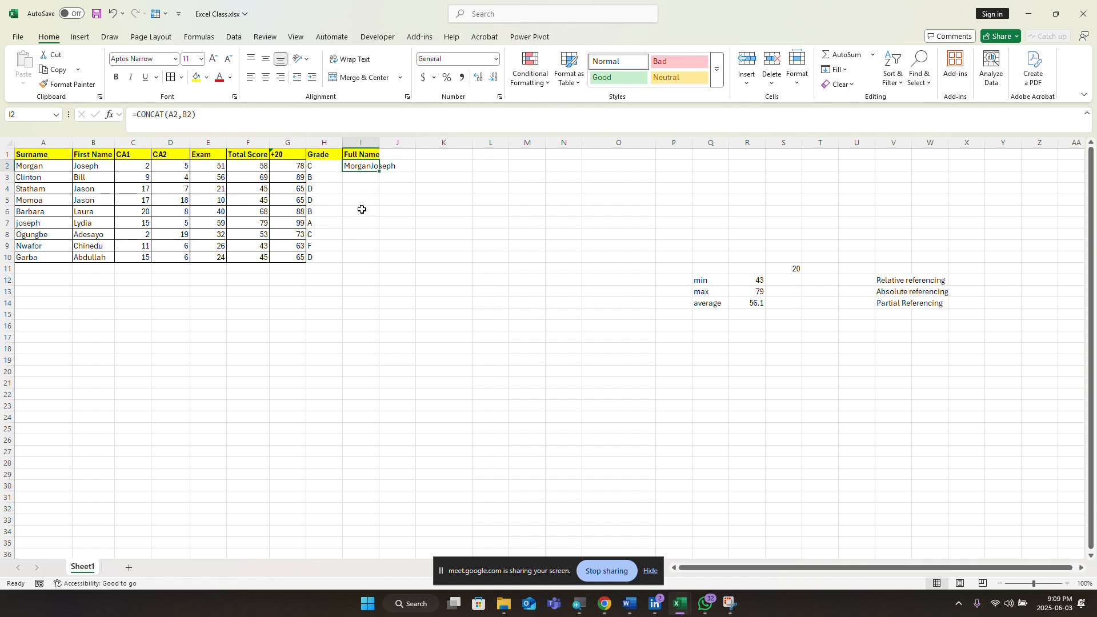
double_click(382, 142)
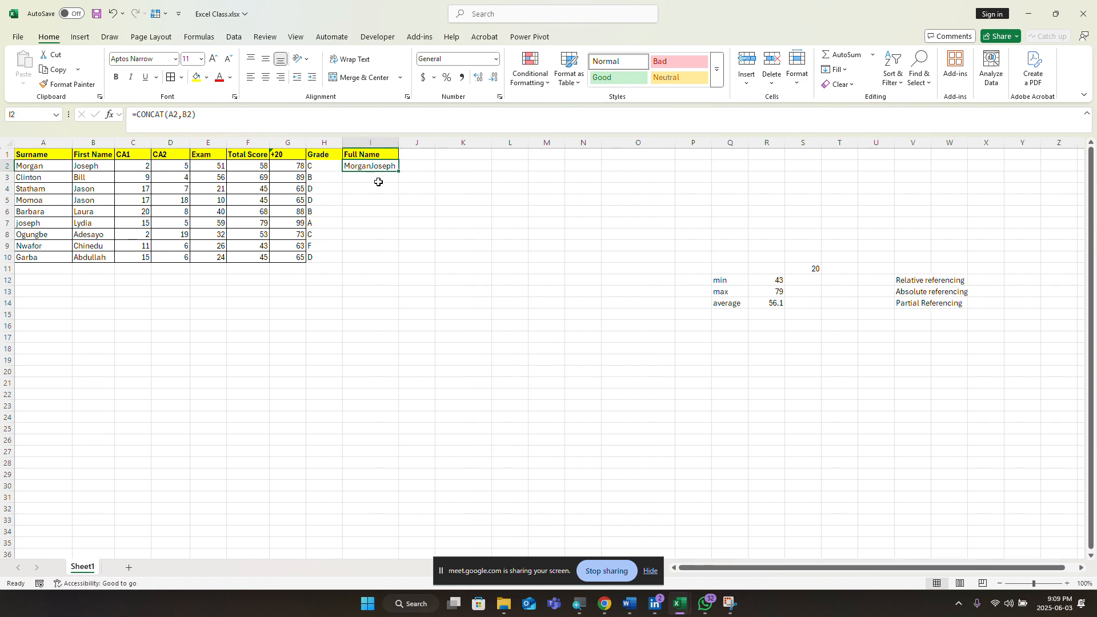
click(192, 126)
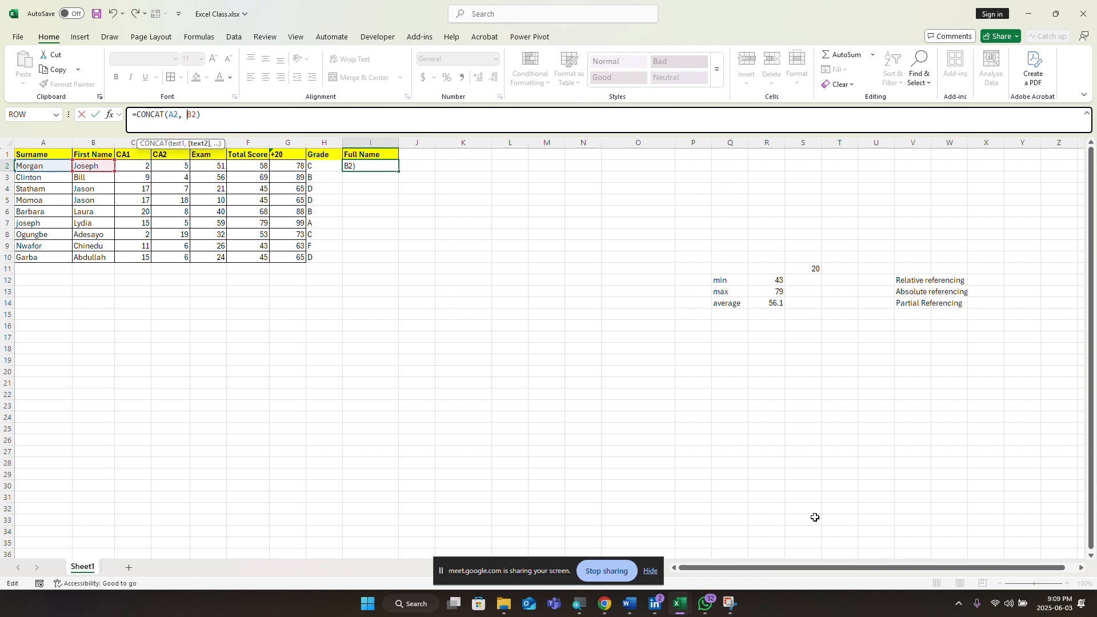
text(")
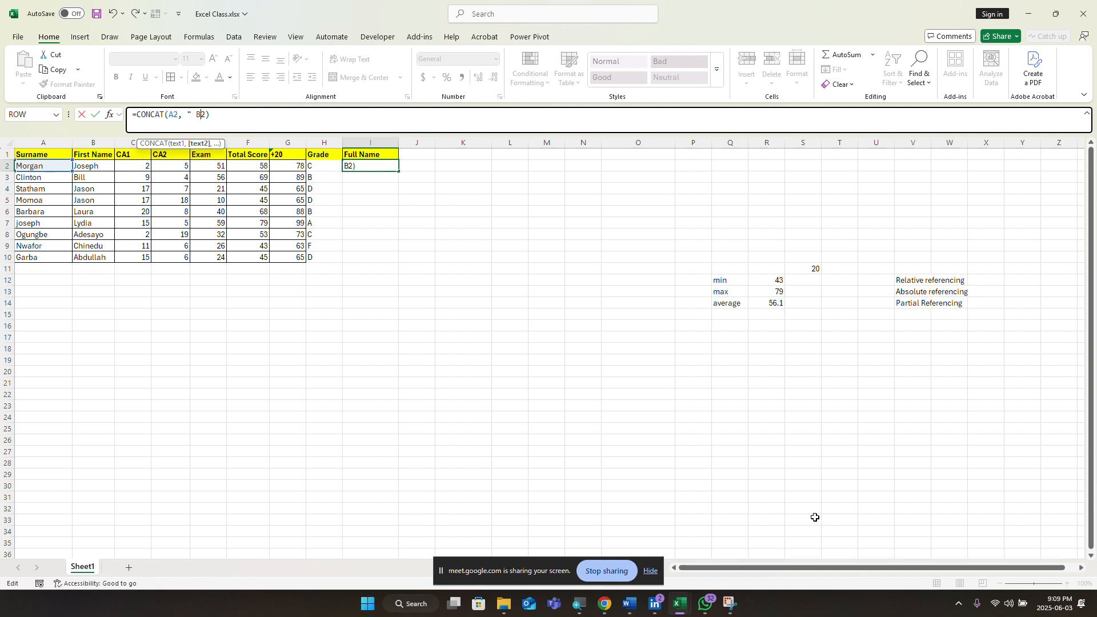
text( ",)
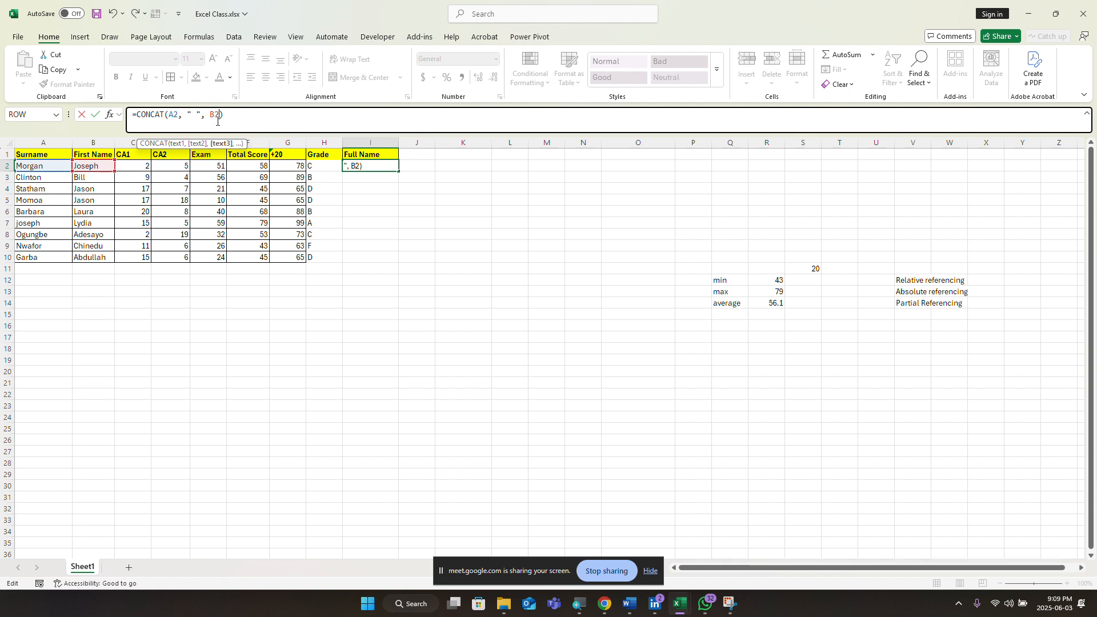
key(Return)
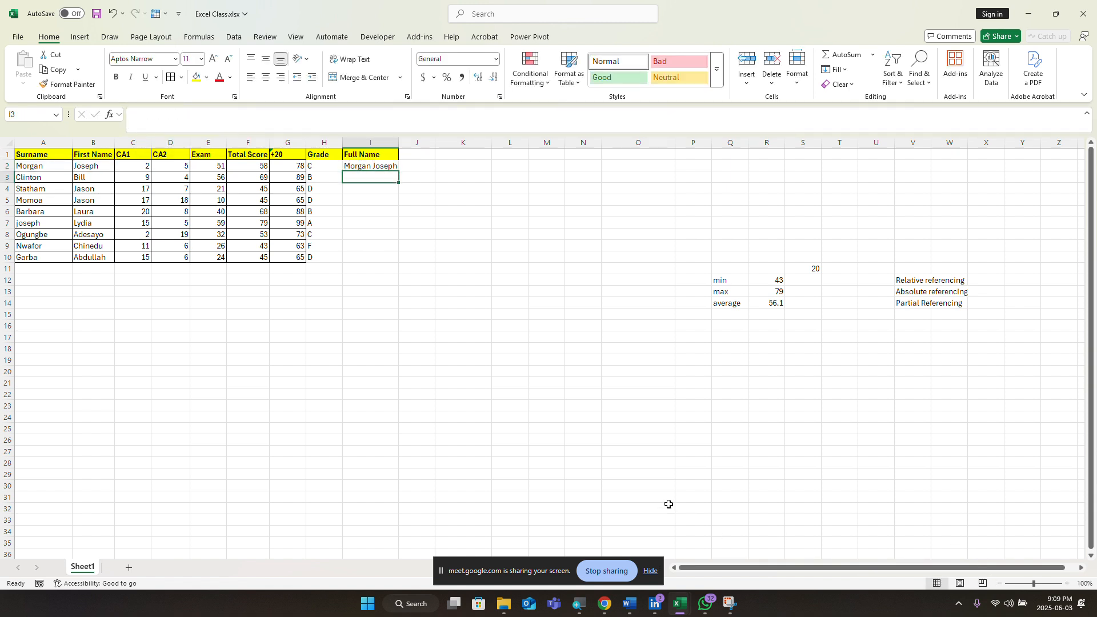
Step: Fill the full-name formula down to I10 and select the filled names
click(376, 166)
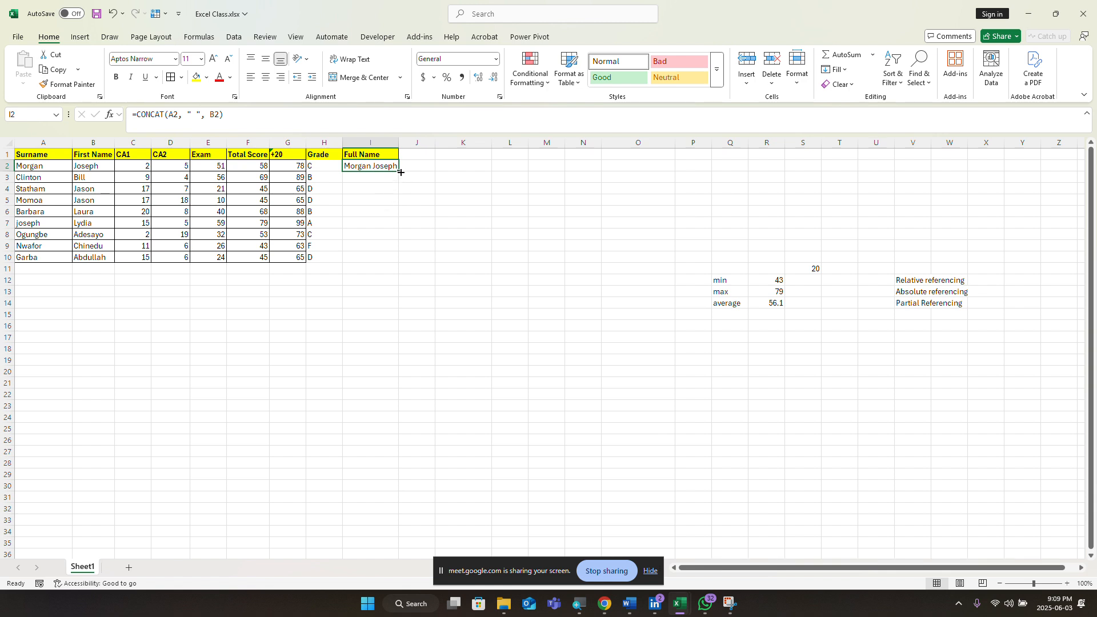
drag(398, 171, 398, 264)
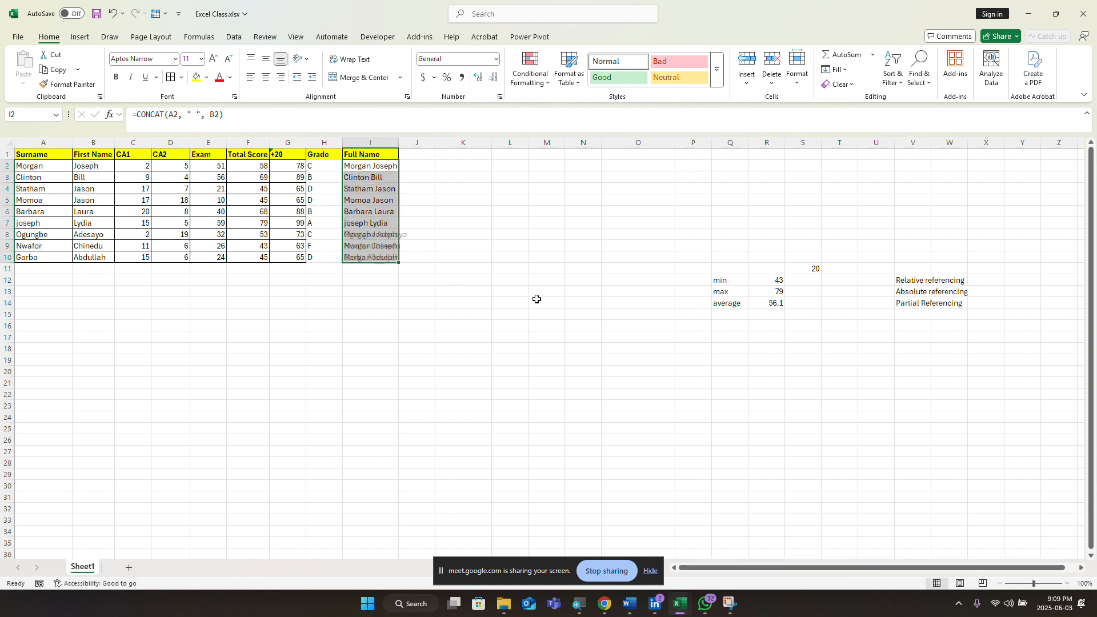
click(377, 336)
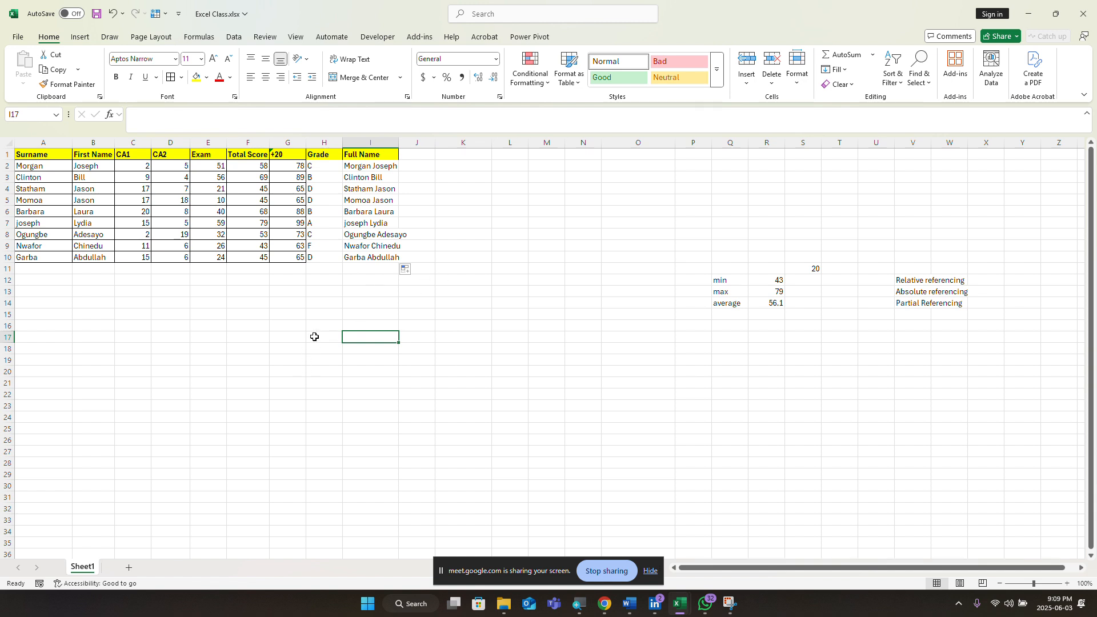
drag(378, 166, 407, 176)
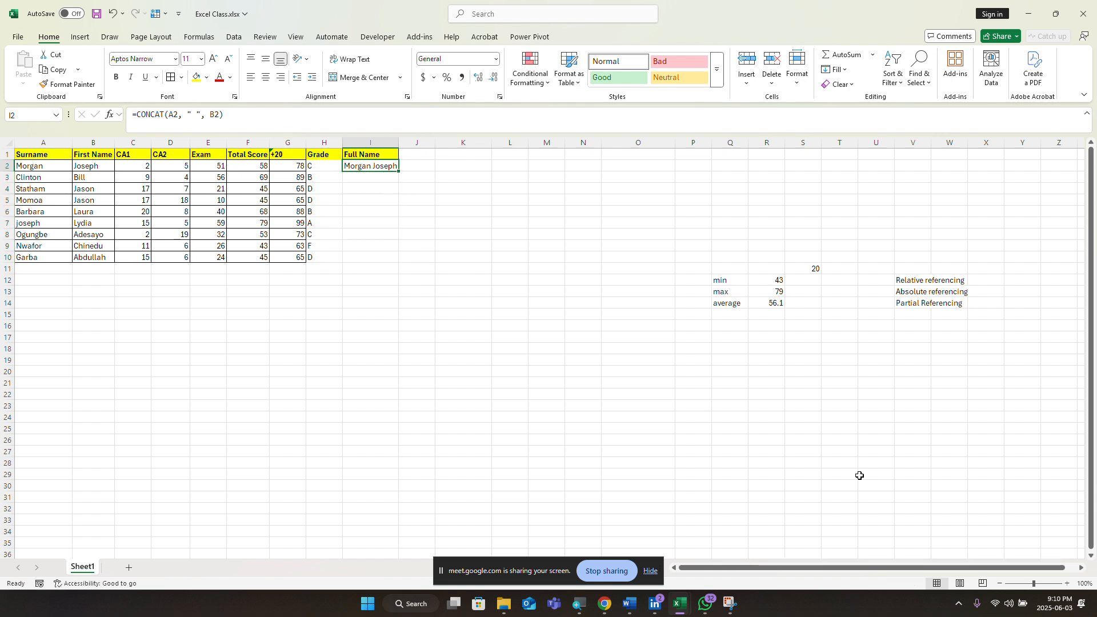
Step: Type two example full names into I2 and I3, accepting the Flash Fill suggestion
key(BackSpace)
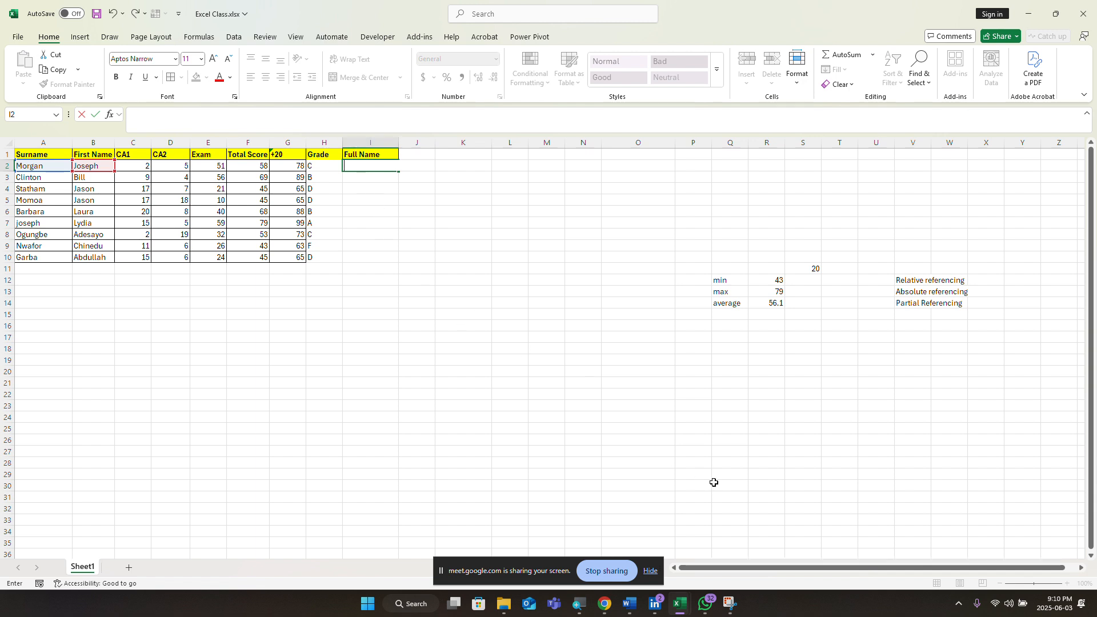
text(Mo)
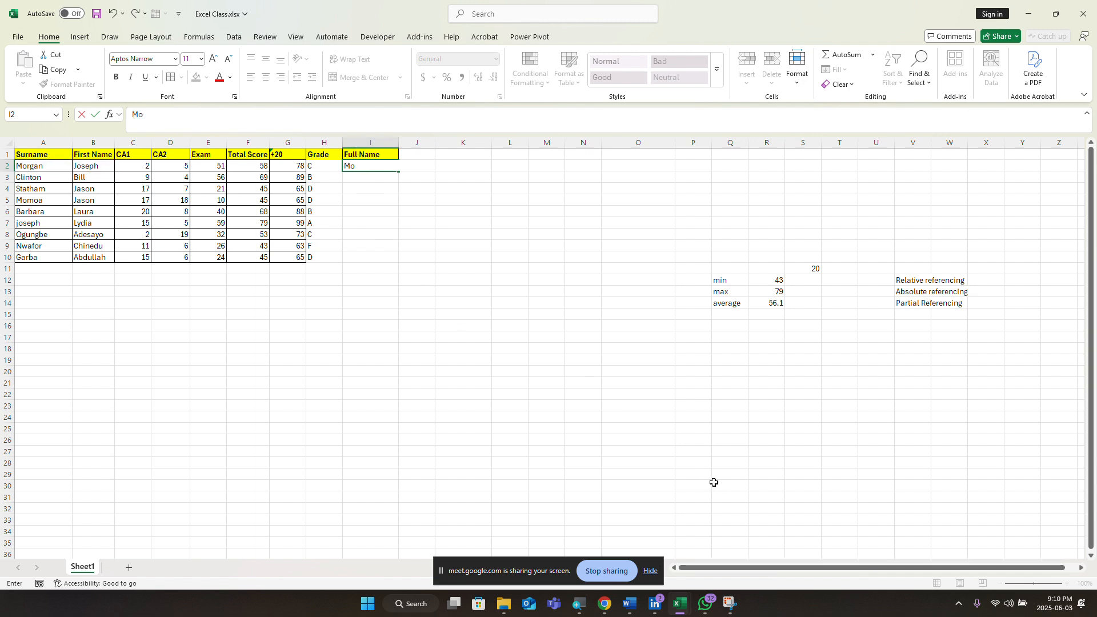
text(rgan Freeman)
key(Return)
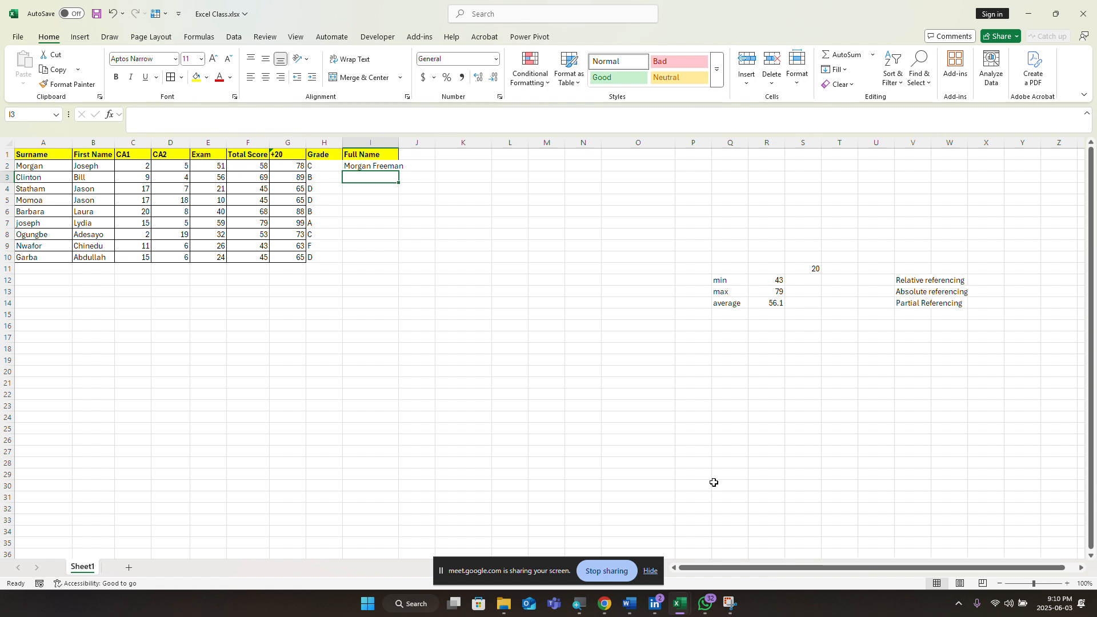
text(C)
text(Cl)
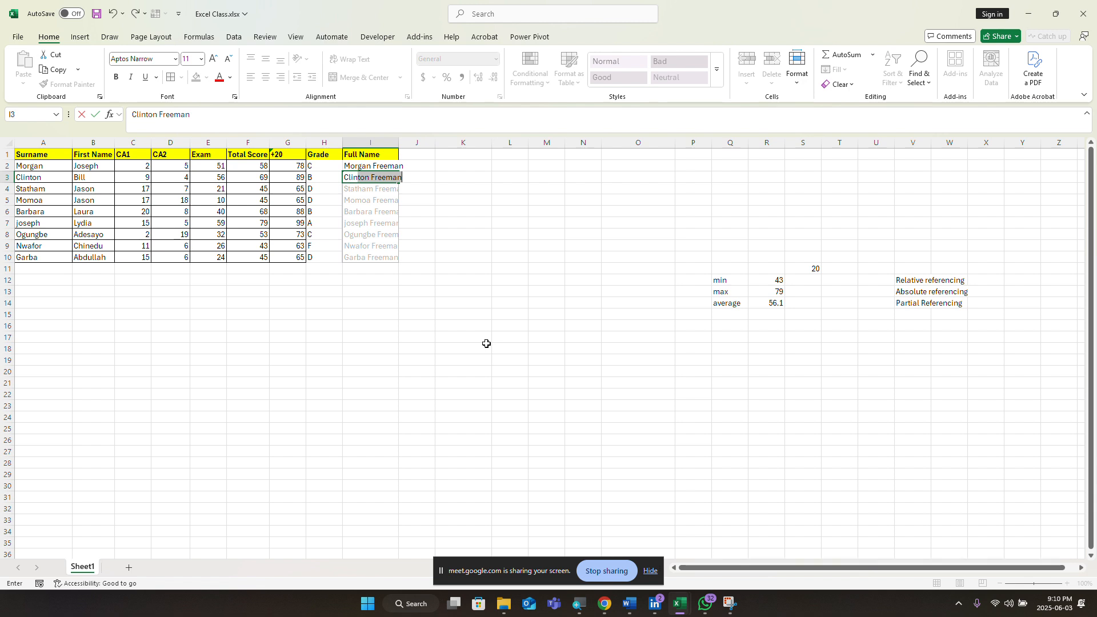
key(Return)
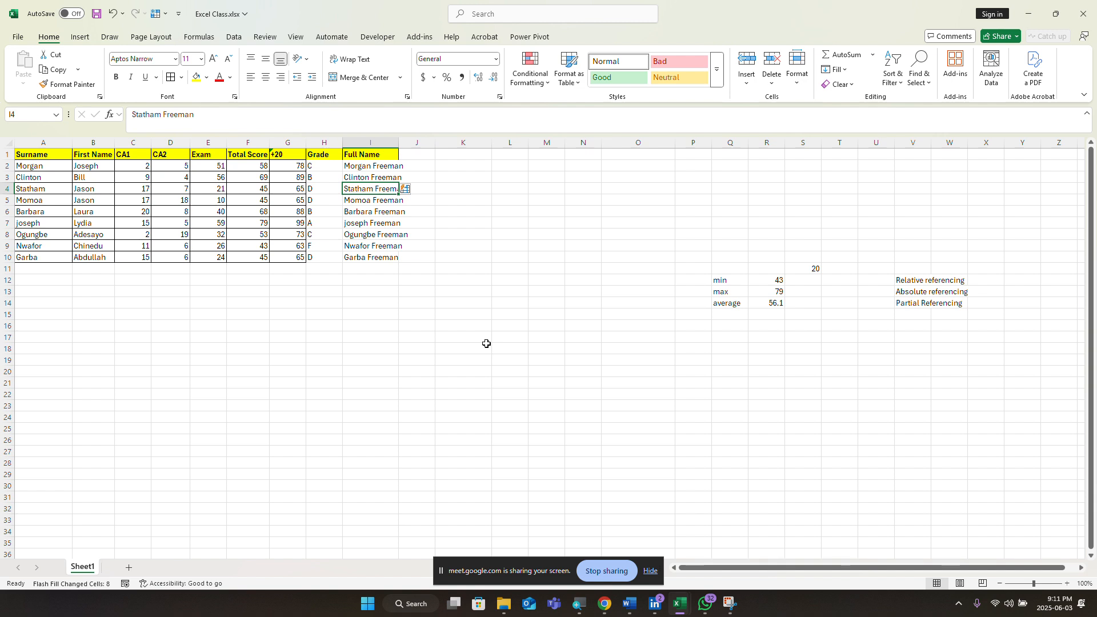
Step: Undo the flash-filled names and delete the typed entries in I3 and I2
key(ctrl+z)
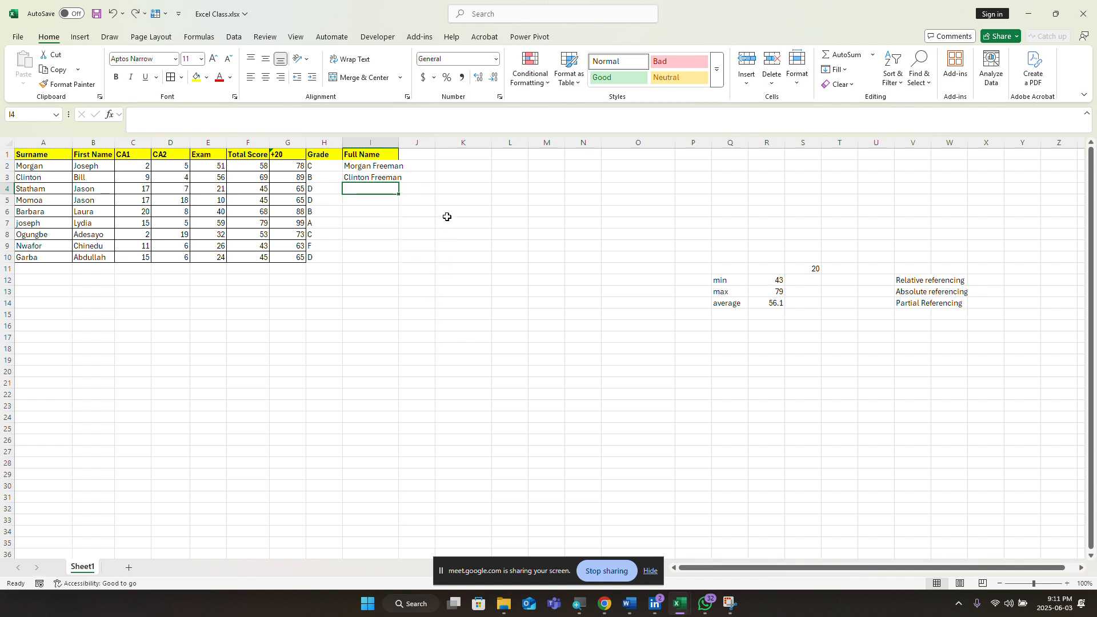
click(399, 178)
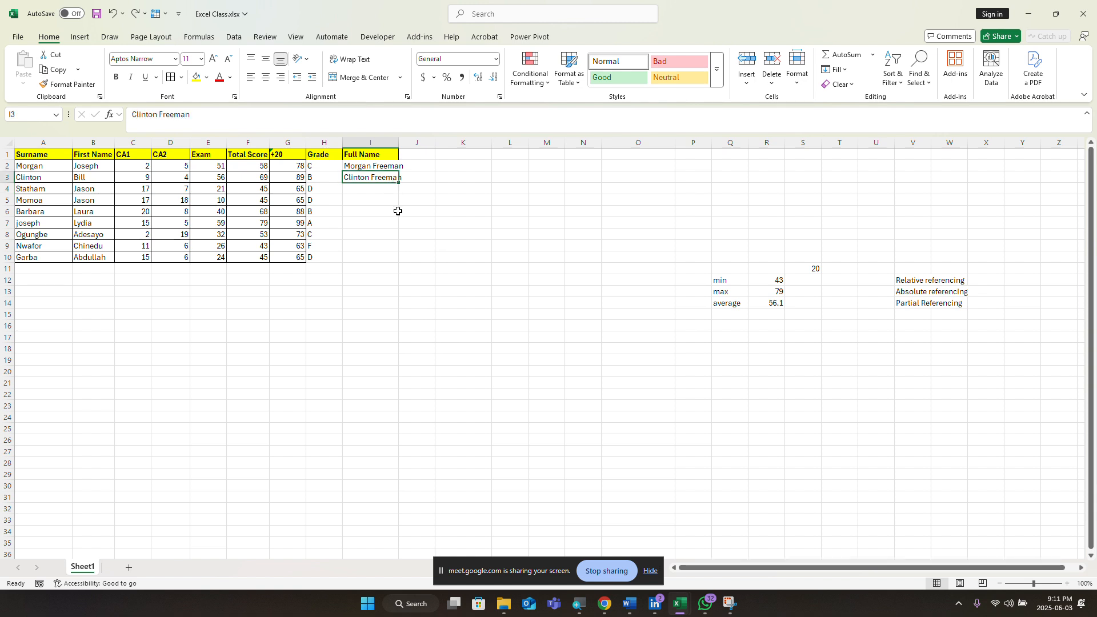
key(BackSpace)
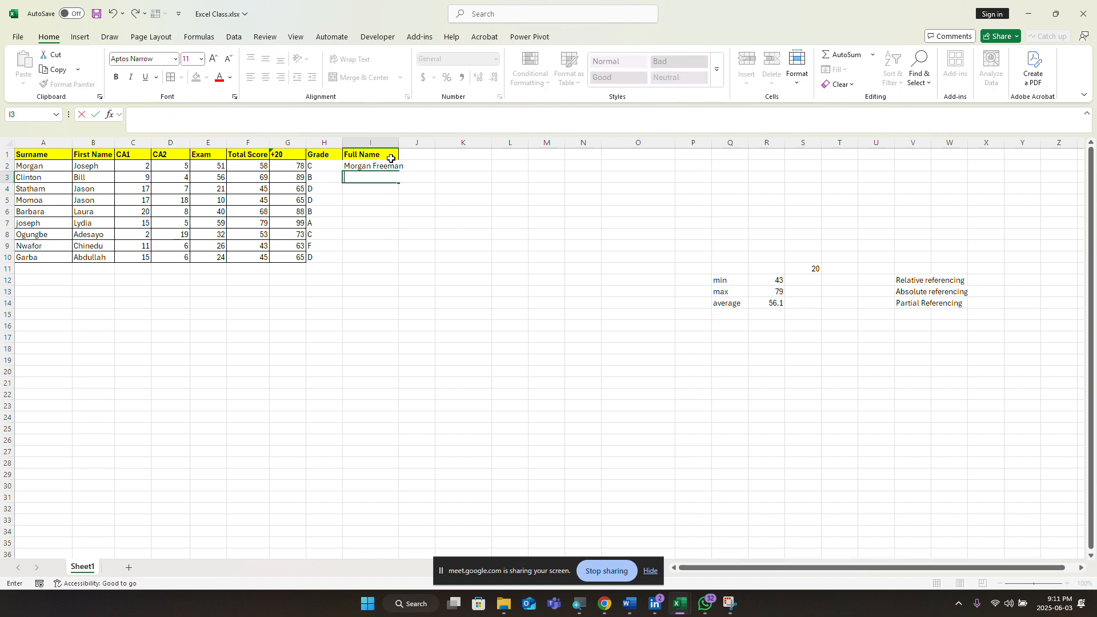
click(392, 166)
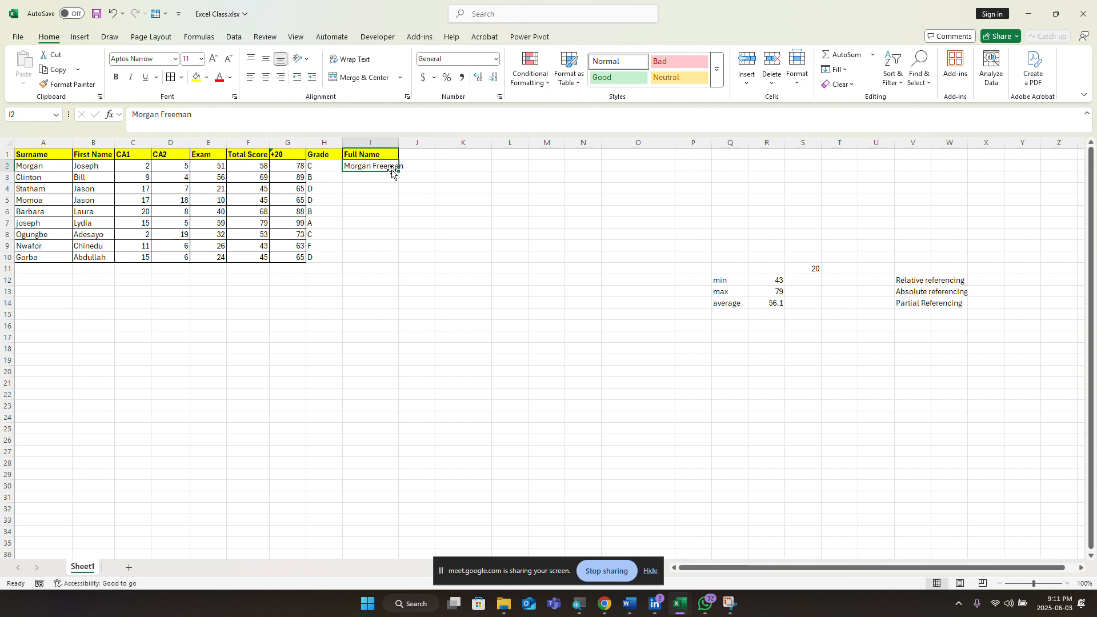
key(BackSpace)
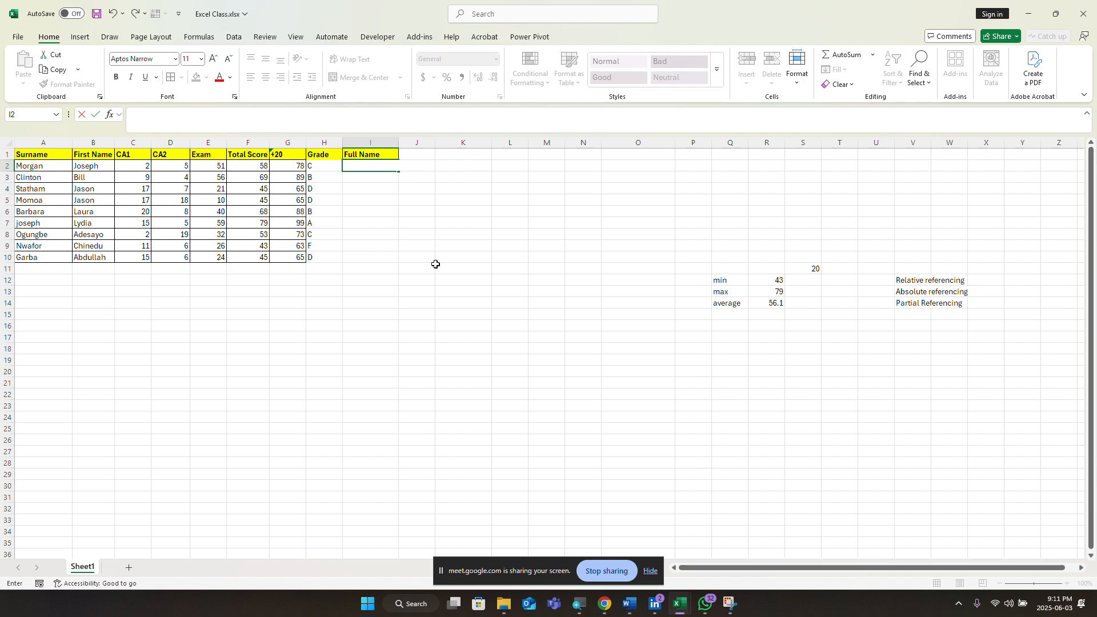
Step: Enter an initial-plus-first-name entry in I2, then accept Flash Fill for I3:I10
text(m)
key(BackSpace)
text(M. Joseph)
key(Return)
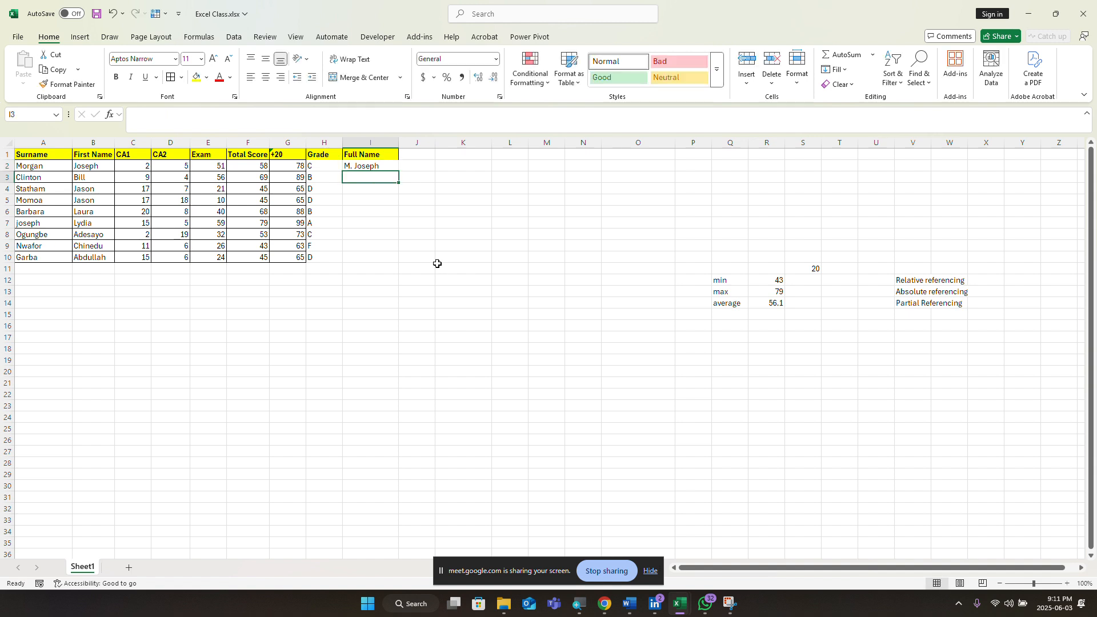
text(C. Bill)
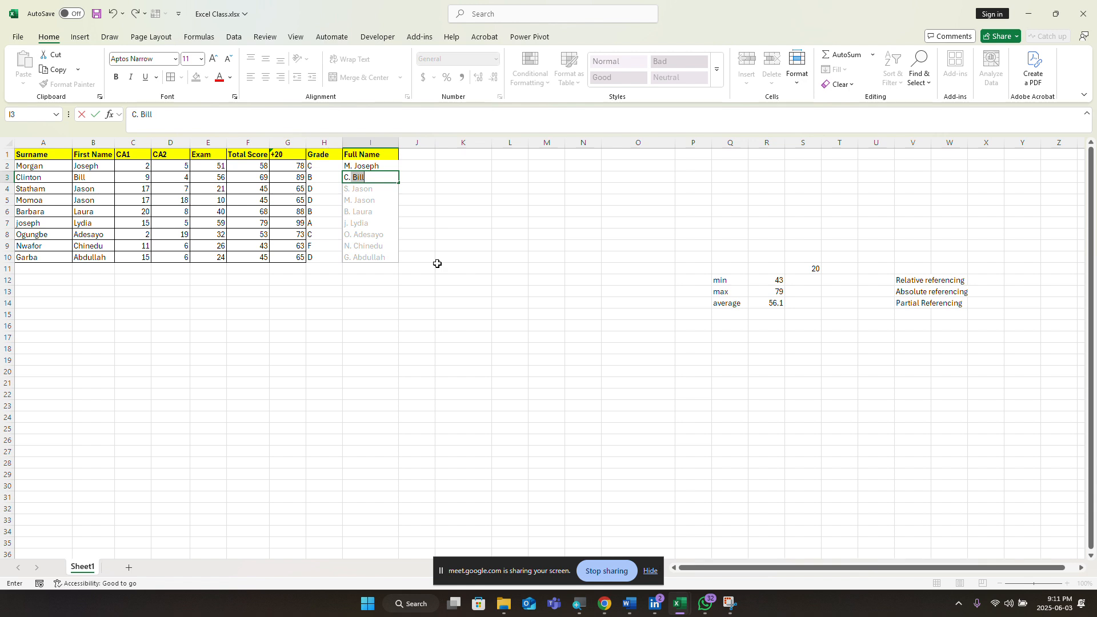
key(Return)
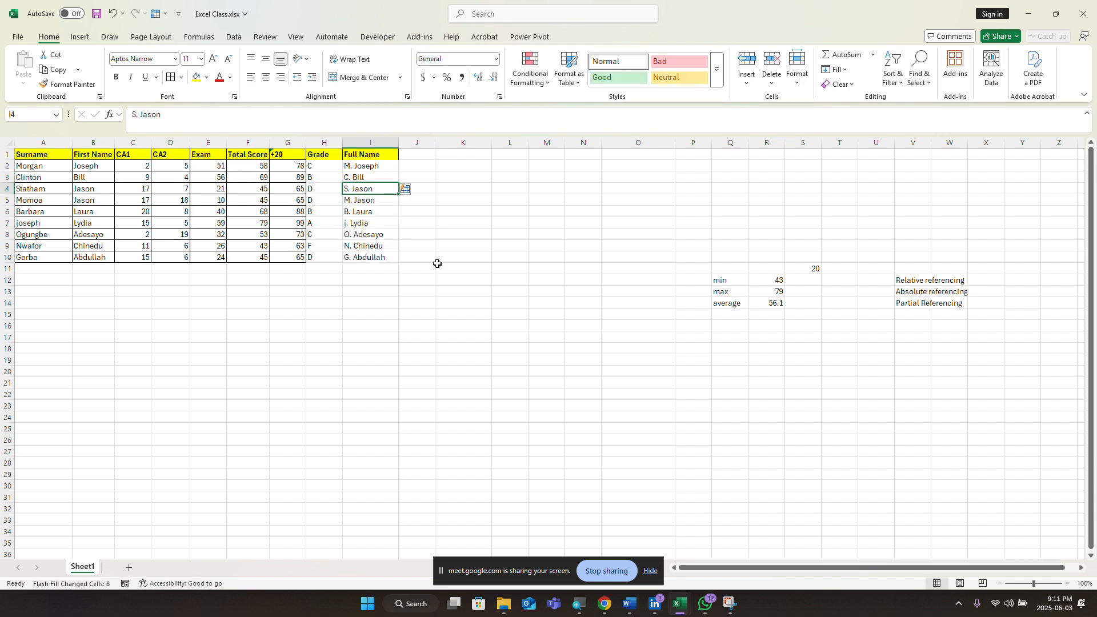
Step: Select the filled Full Name range I2:I10 and check the last entry in I10
click(410, 201)
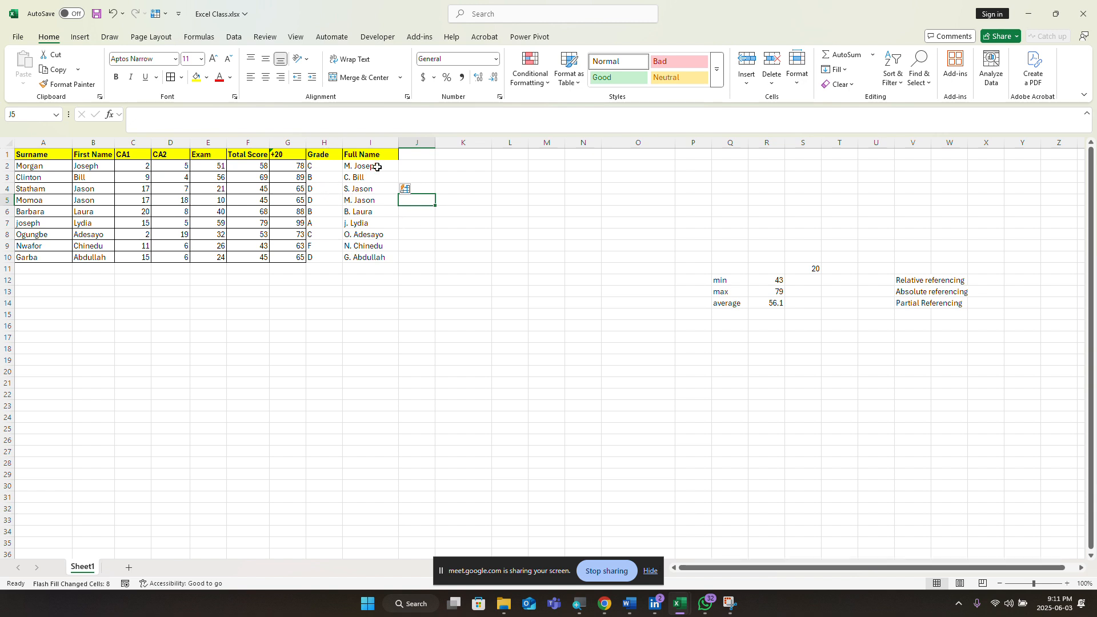
drag(377, 167, 377, 253)
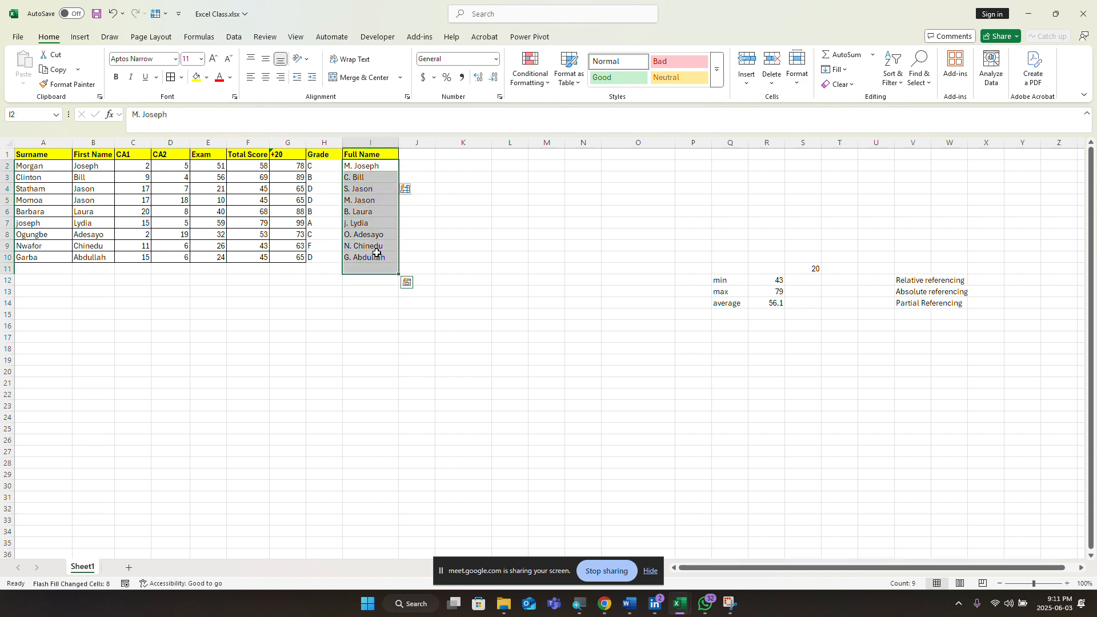
click(379, 256)
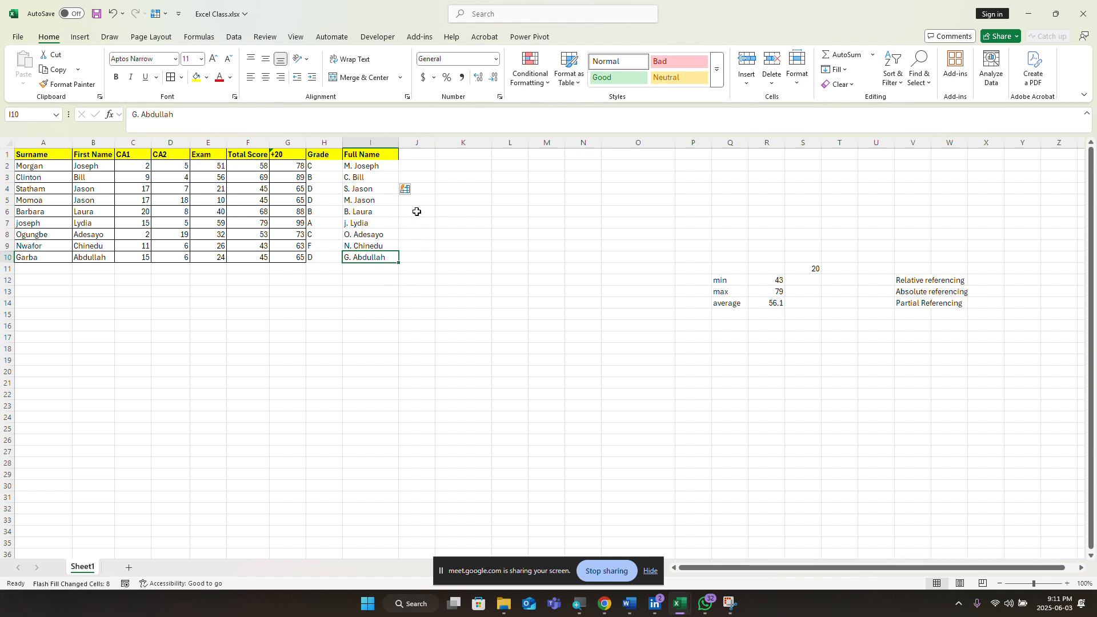
click(429, 165)
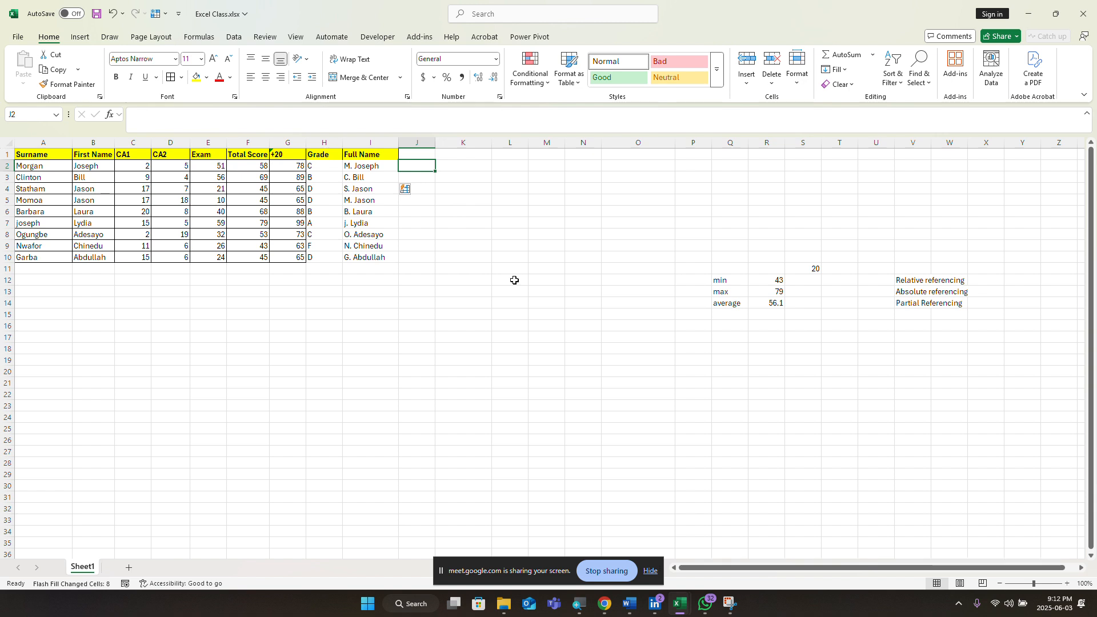
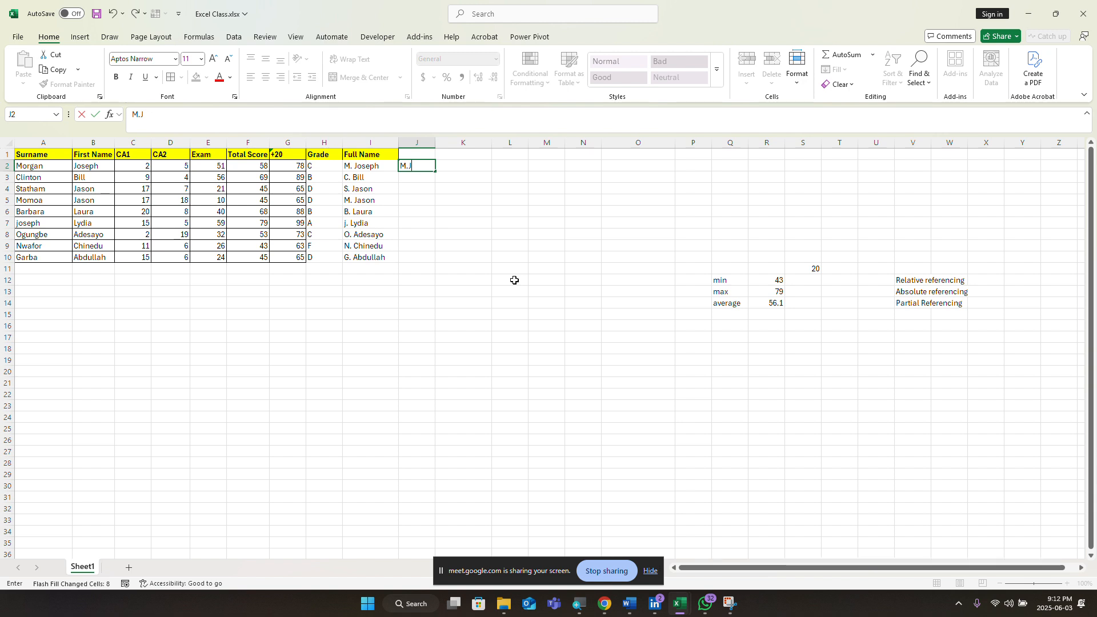
key(Return)
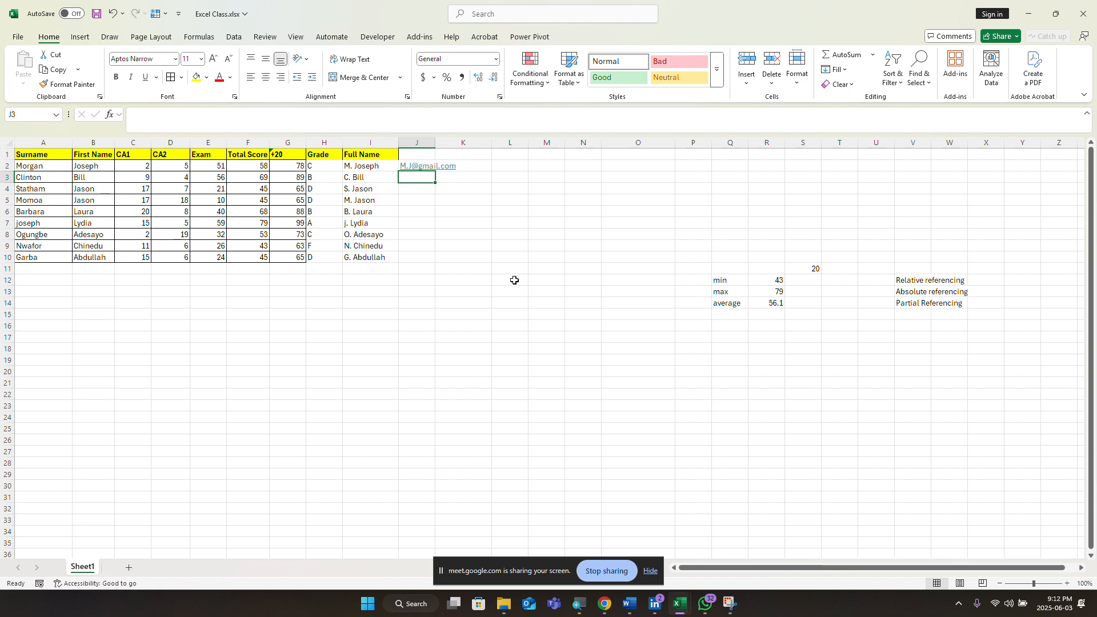
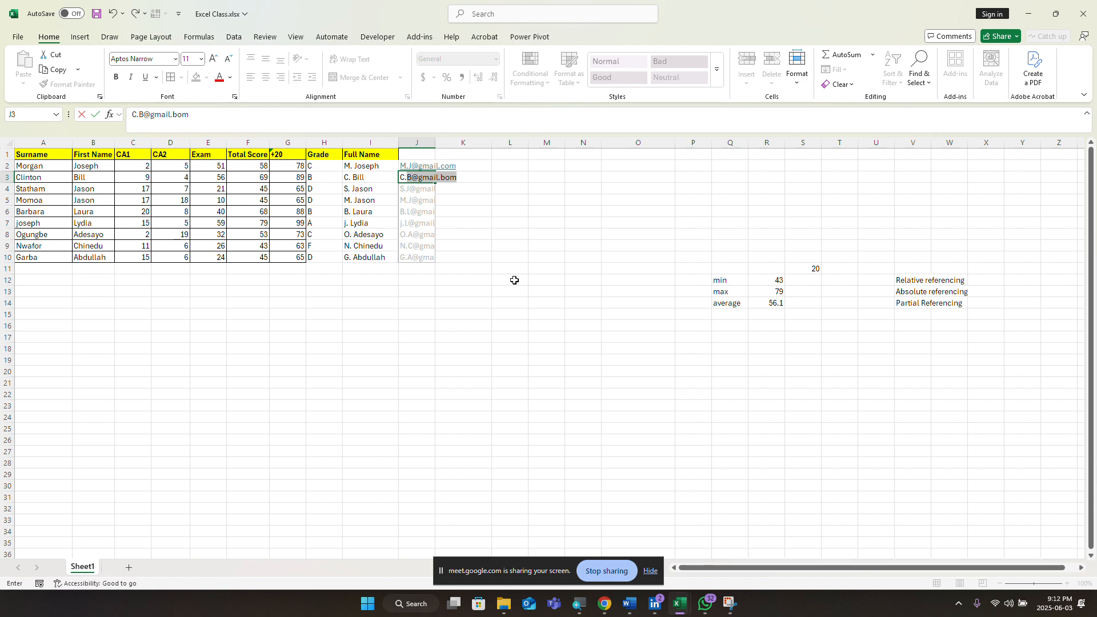
key(Return)
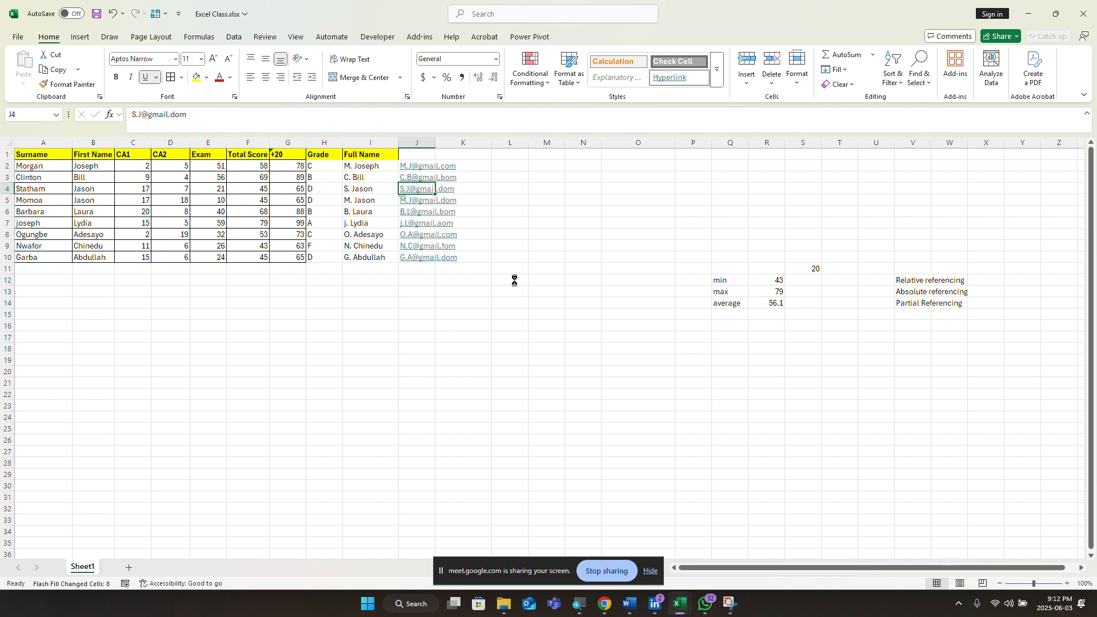
key(ctrl+z)
key(ctrl+z)
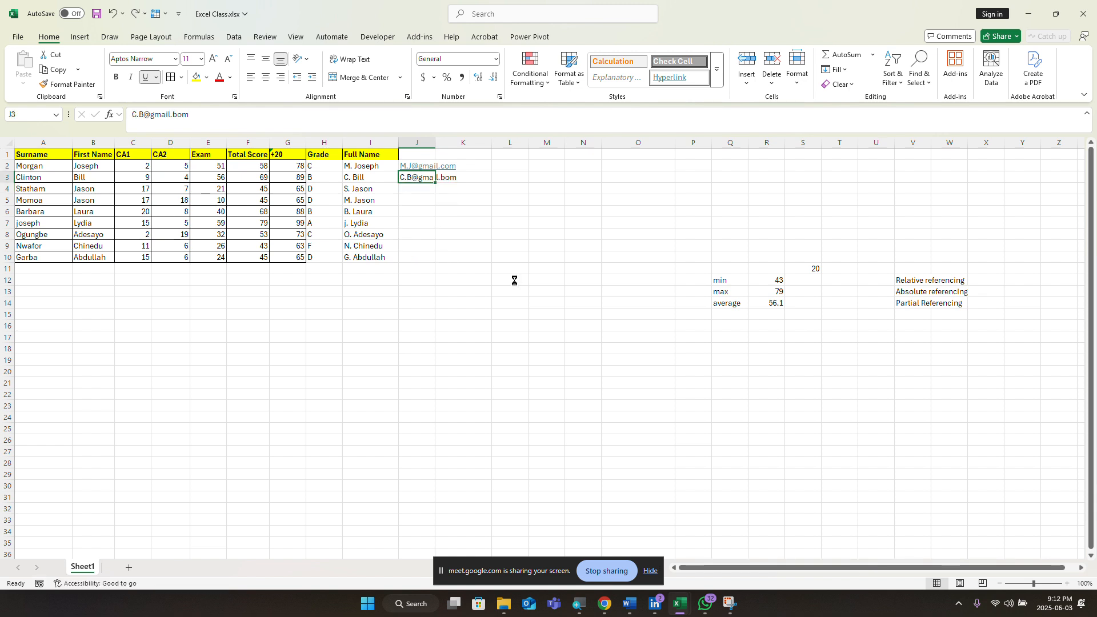
key(ctrl+z)
key(ctrl+z)
key(ctrl+z)
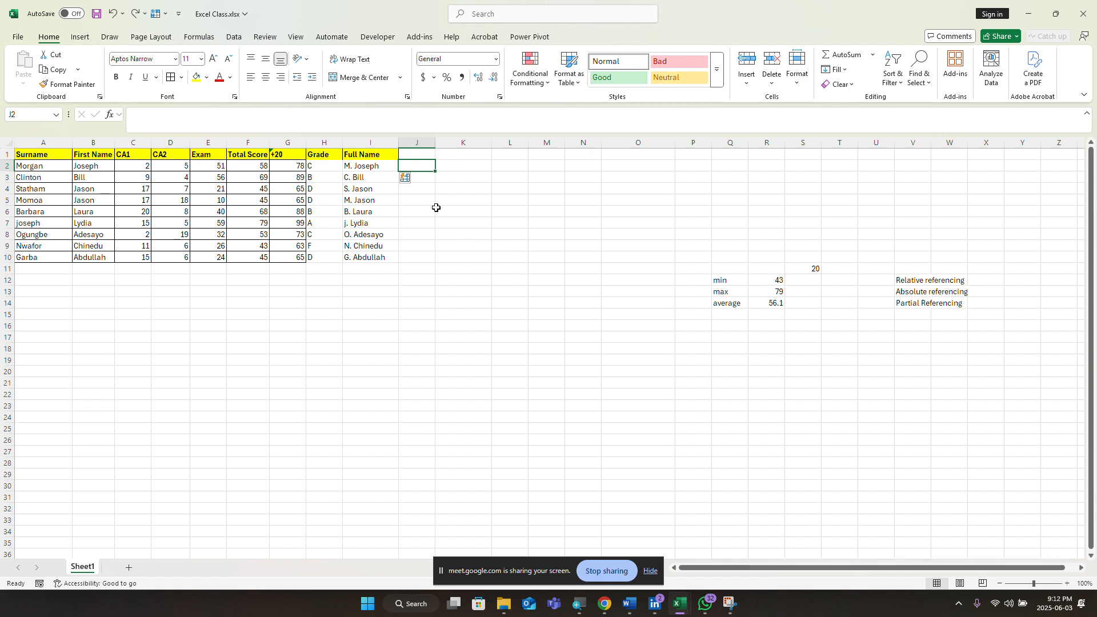
click(421, 177)
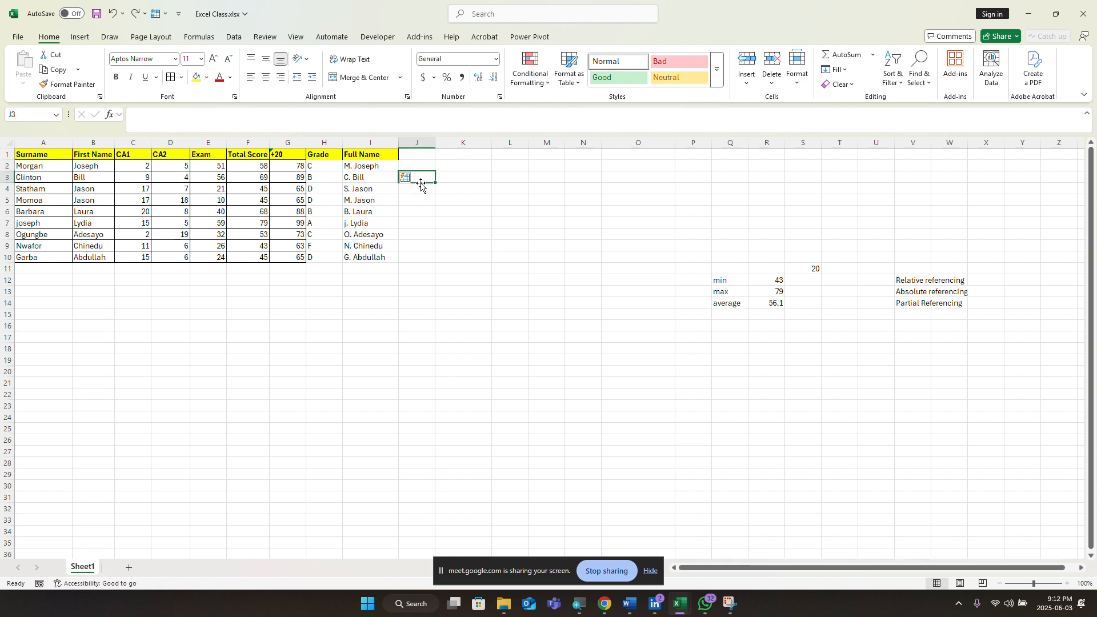
Step: Stop sharing the screen and switch back to the Google Meet window in Chrome
click(423, 188)
click(423, 201)
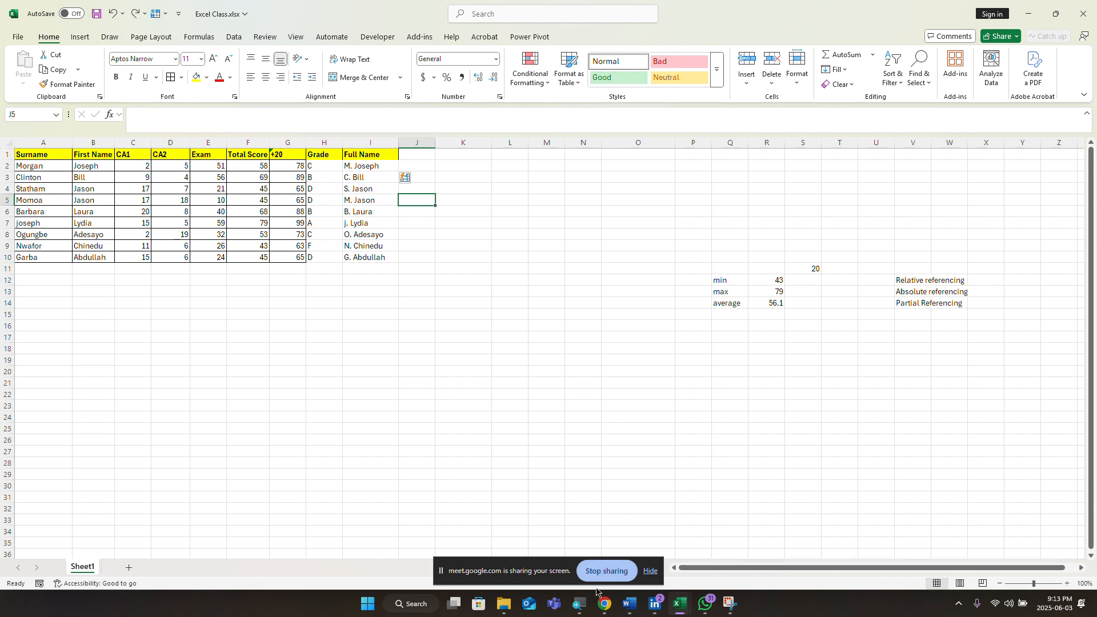
mouse_move(599, 612)
mouse_move(593, 564)
click(603, 572)
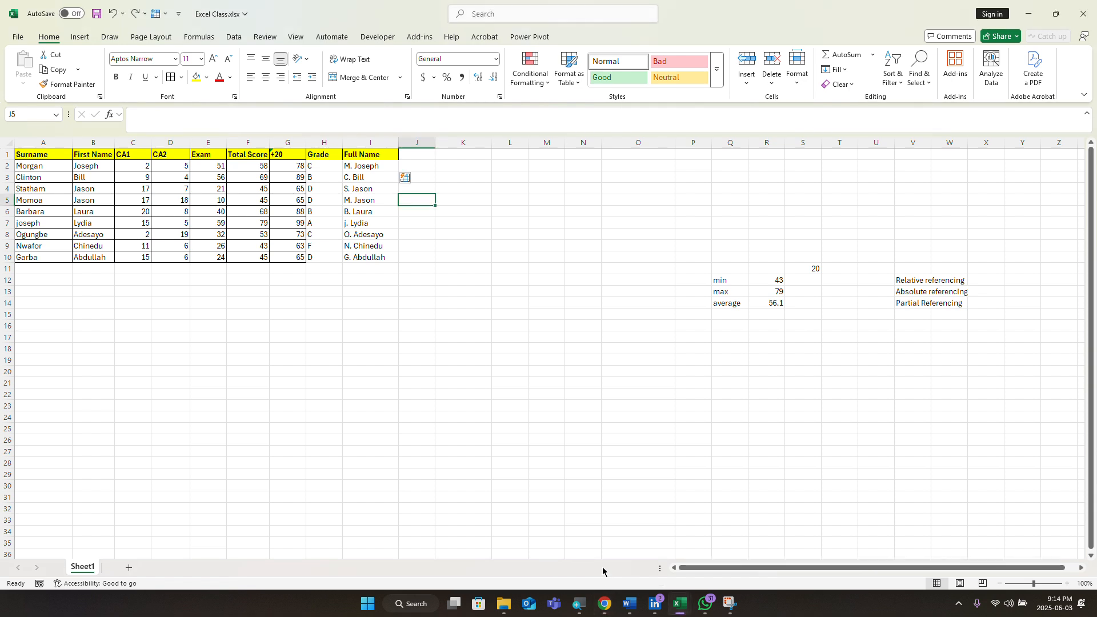
click(605, 604)
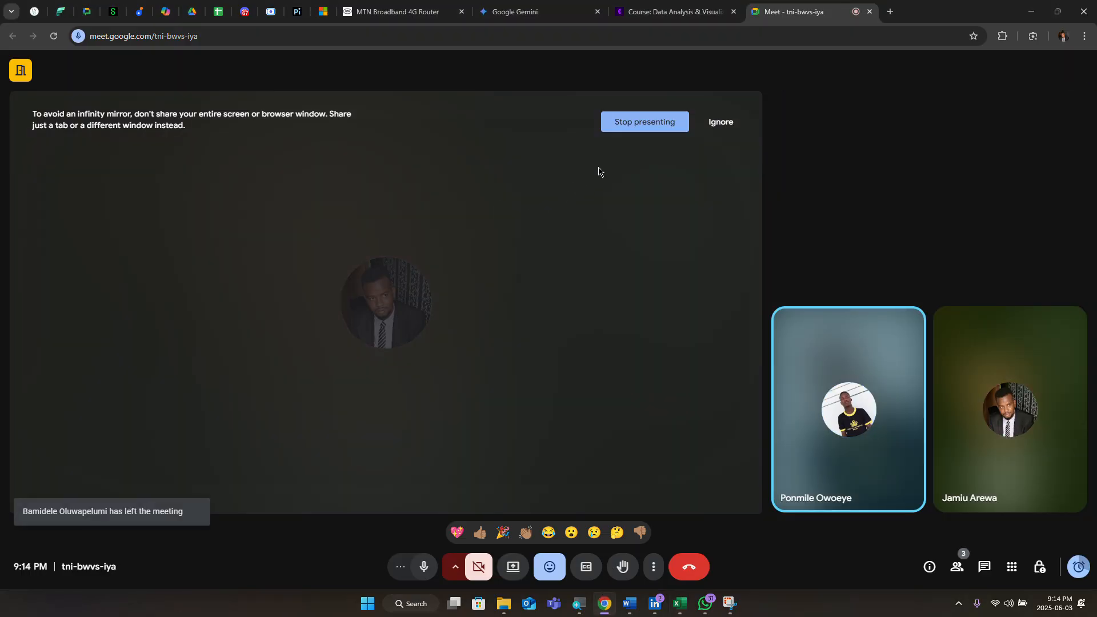